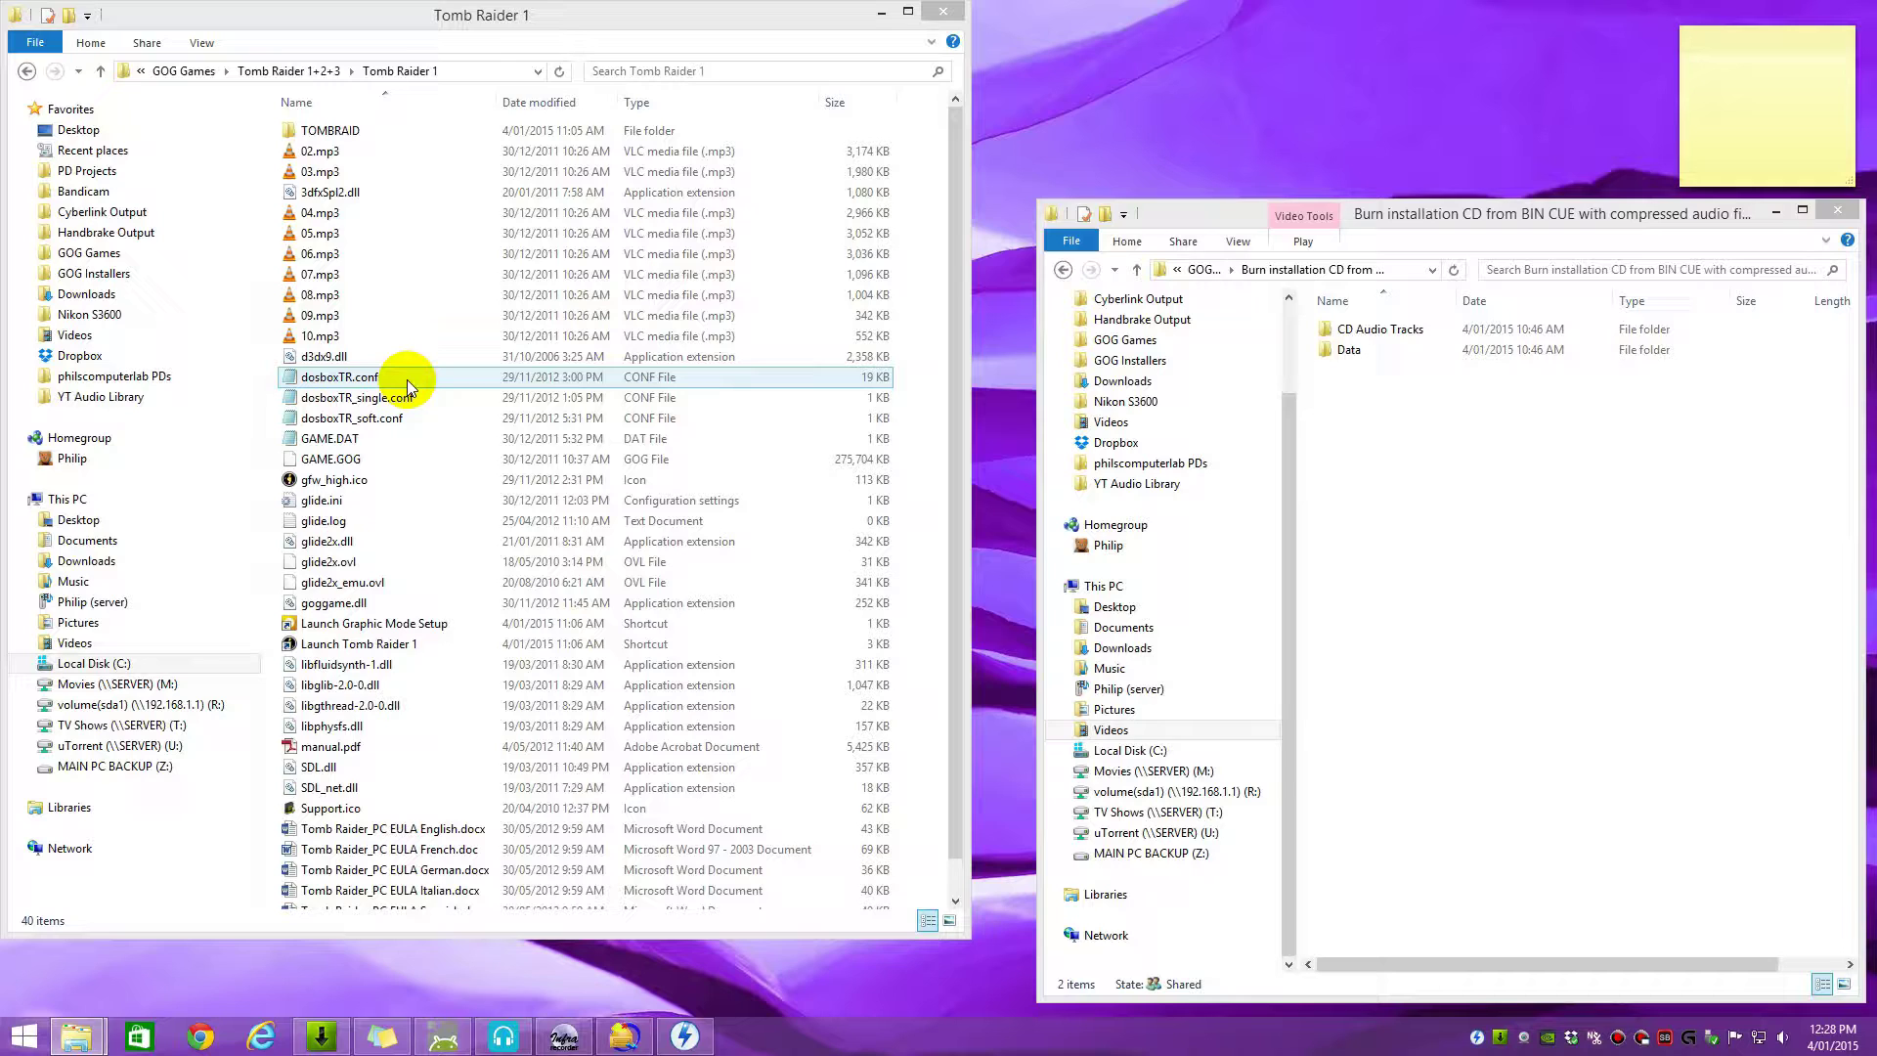
click(322, 651)
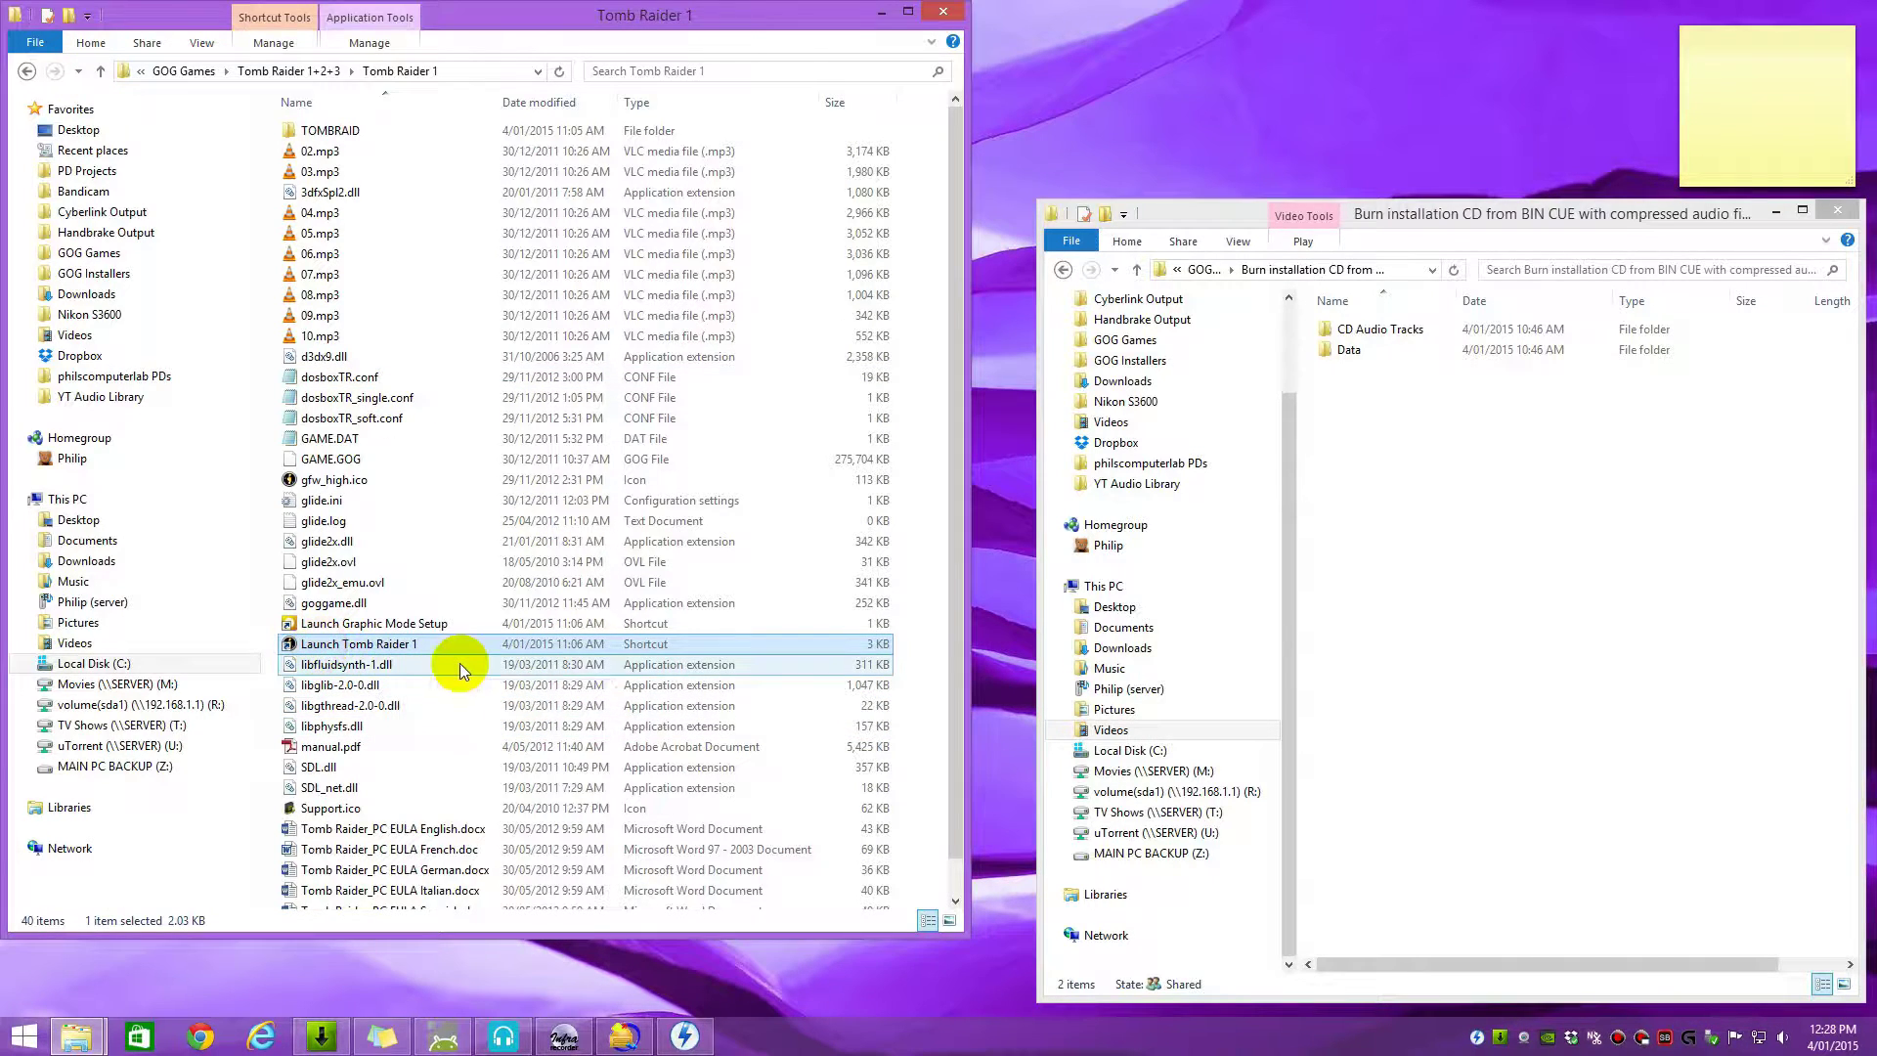
right_click(382, 649)
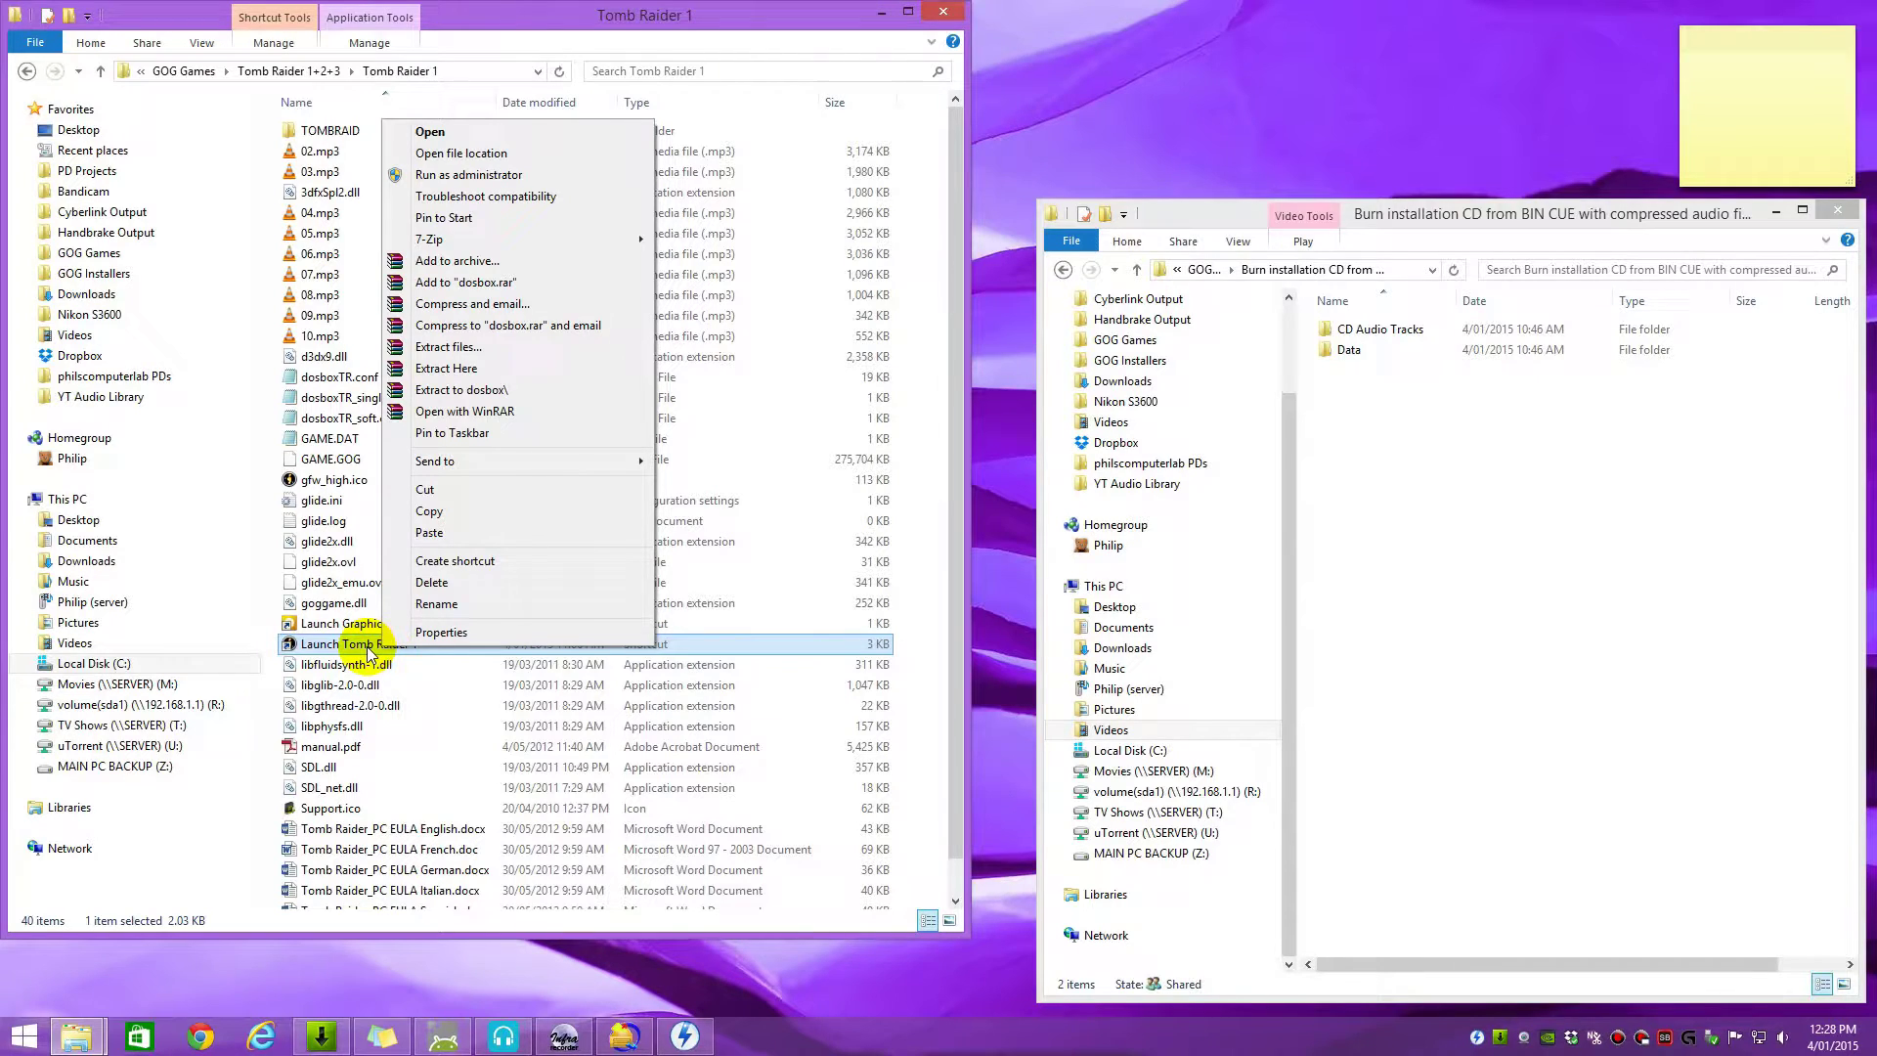
click(437, 633)
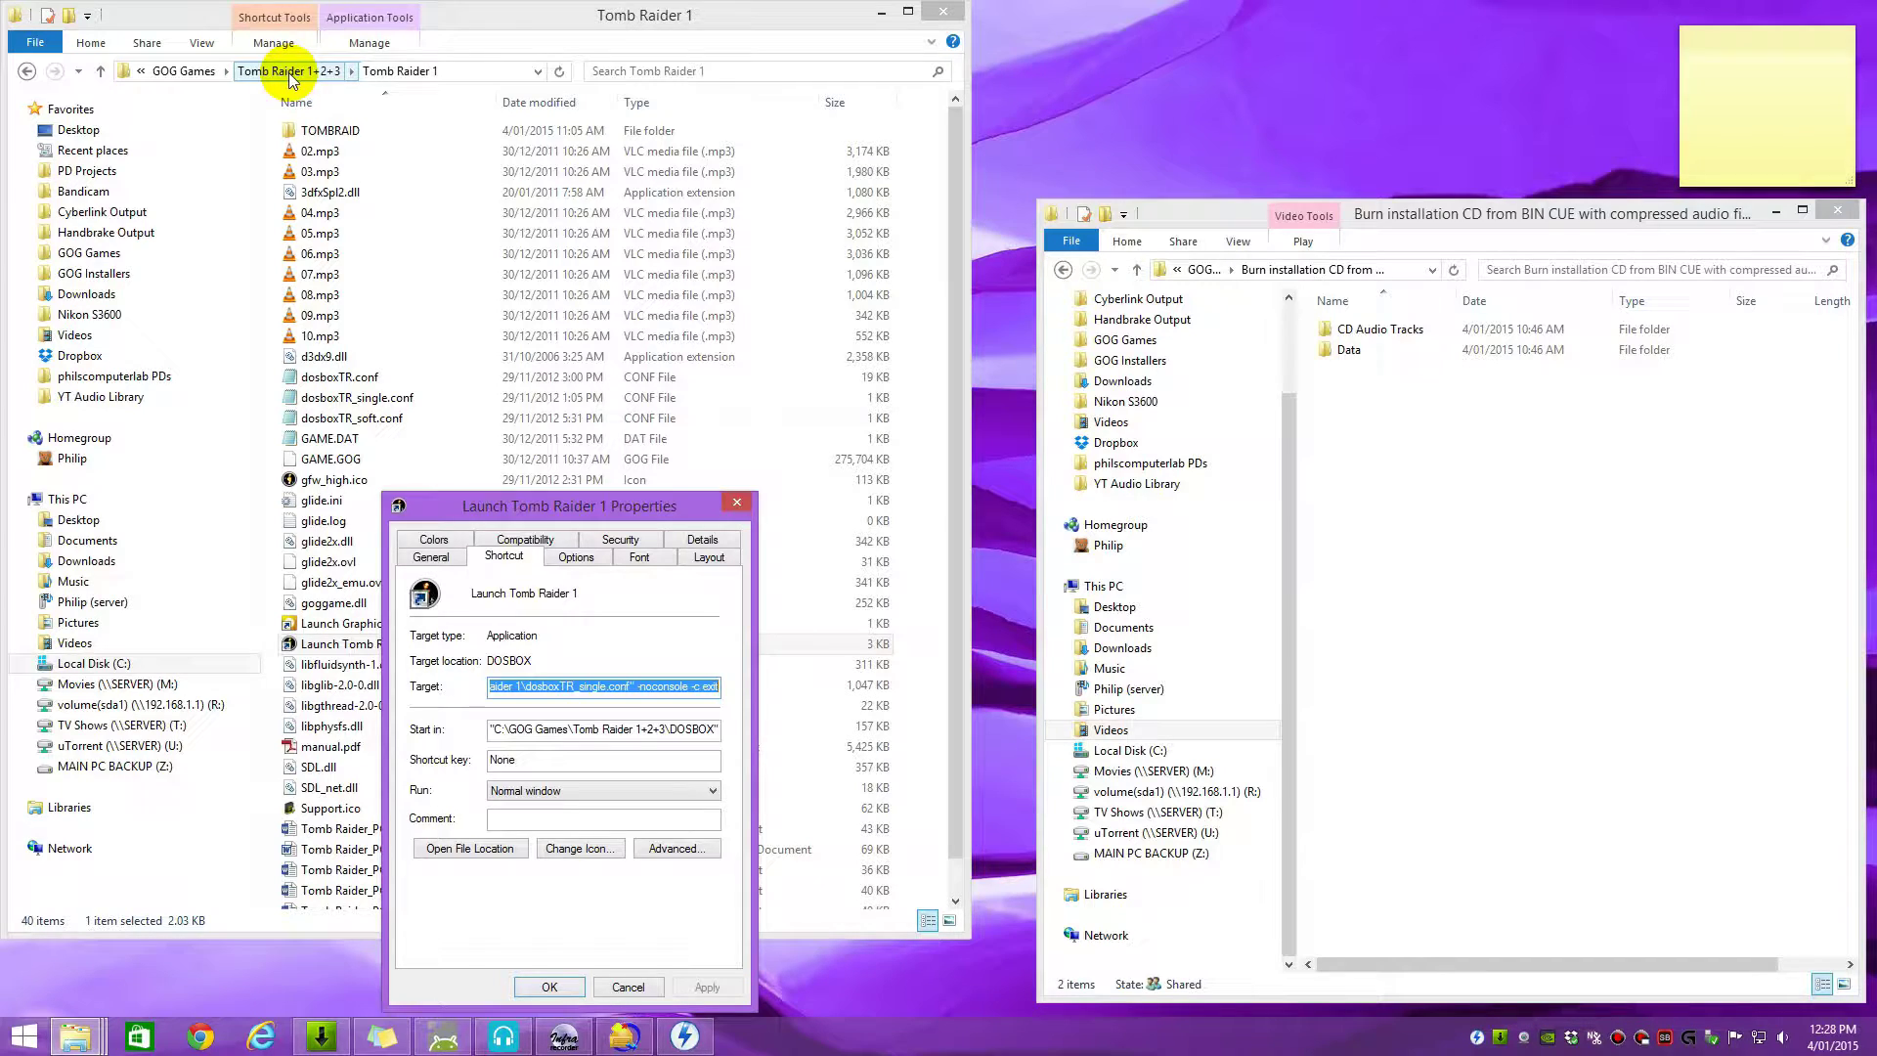
click(527, 687)
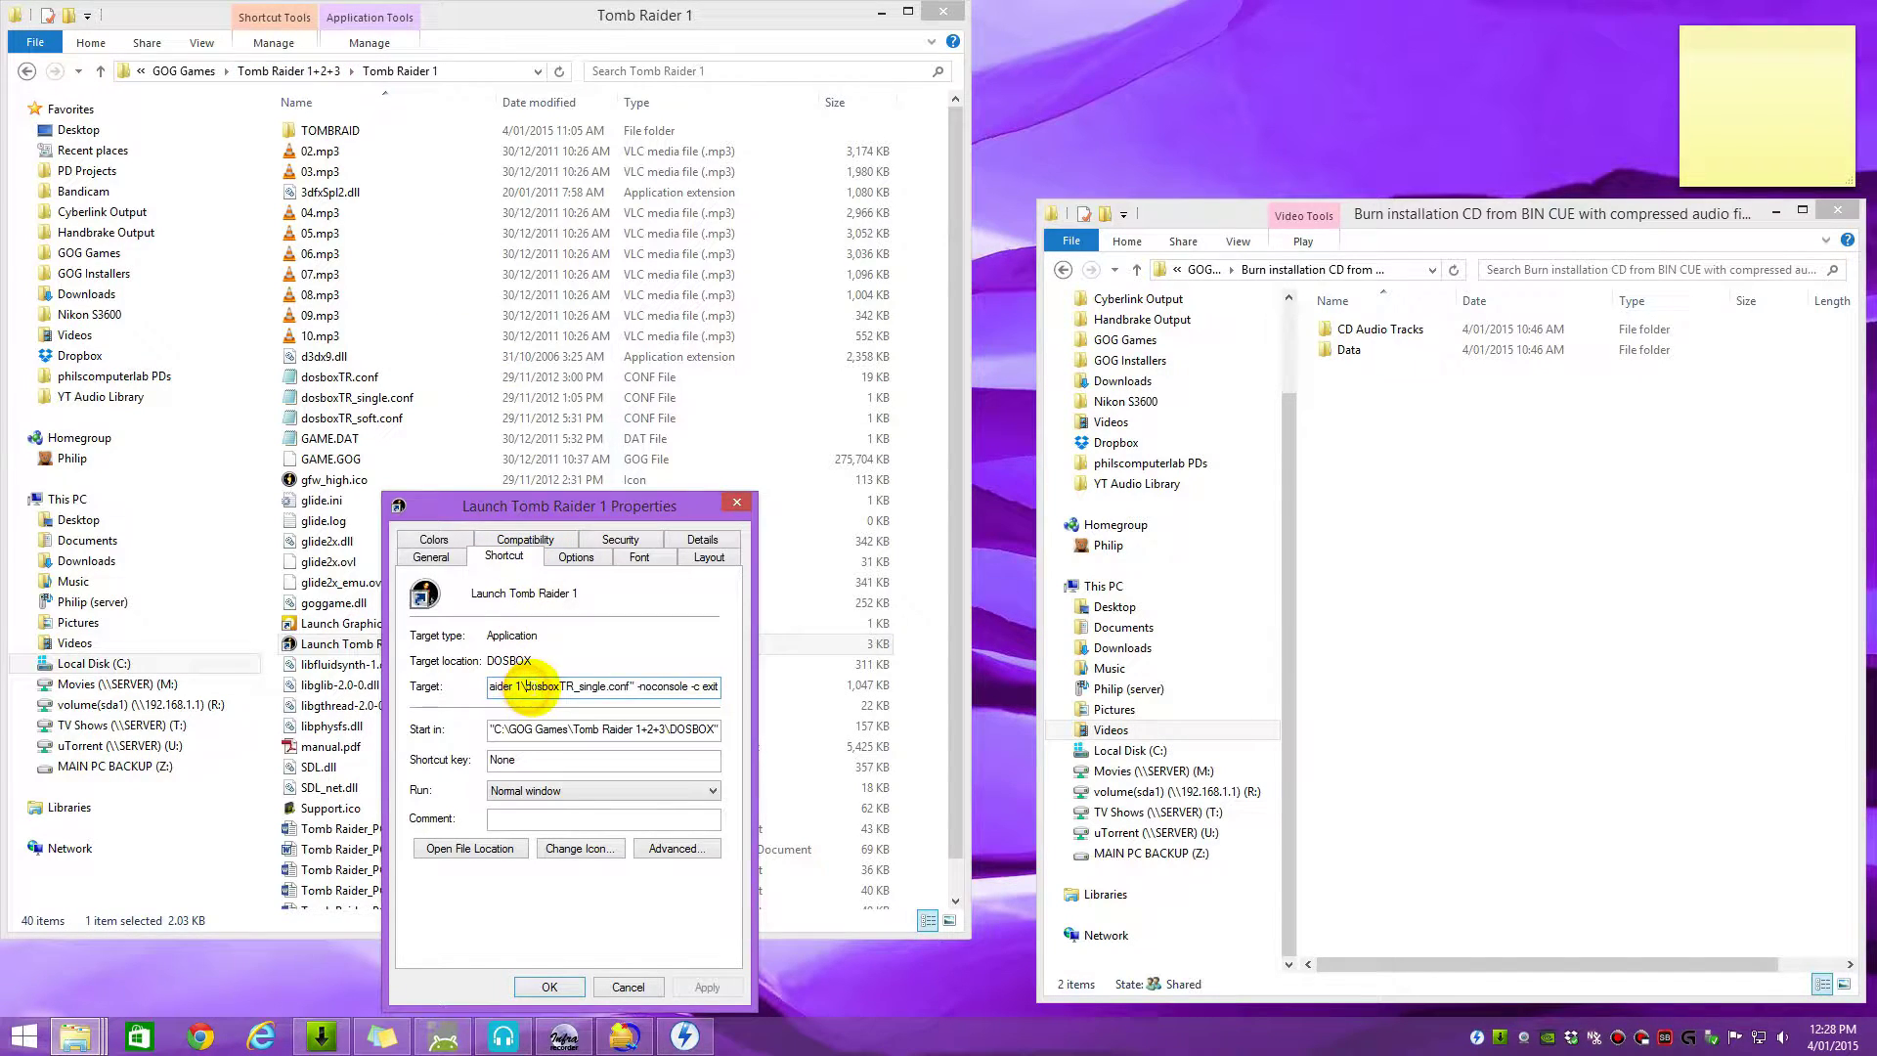
click(632, 988)
click(342, 420)
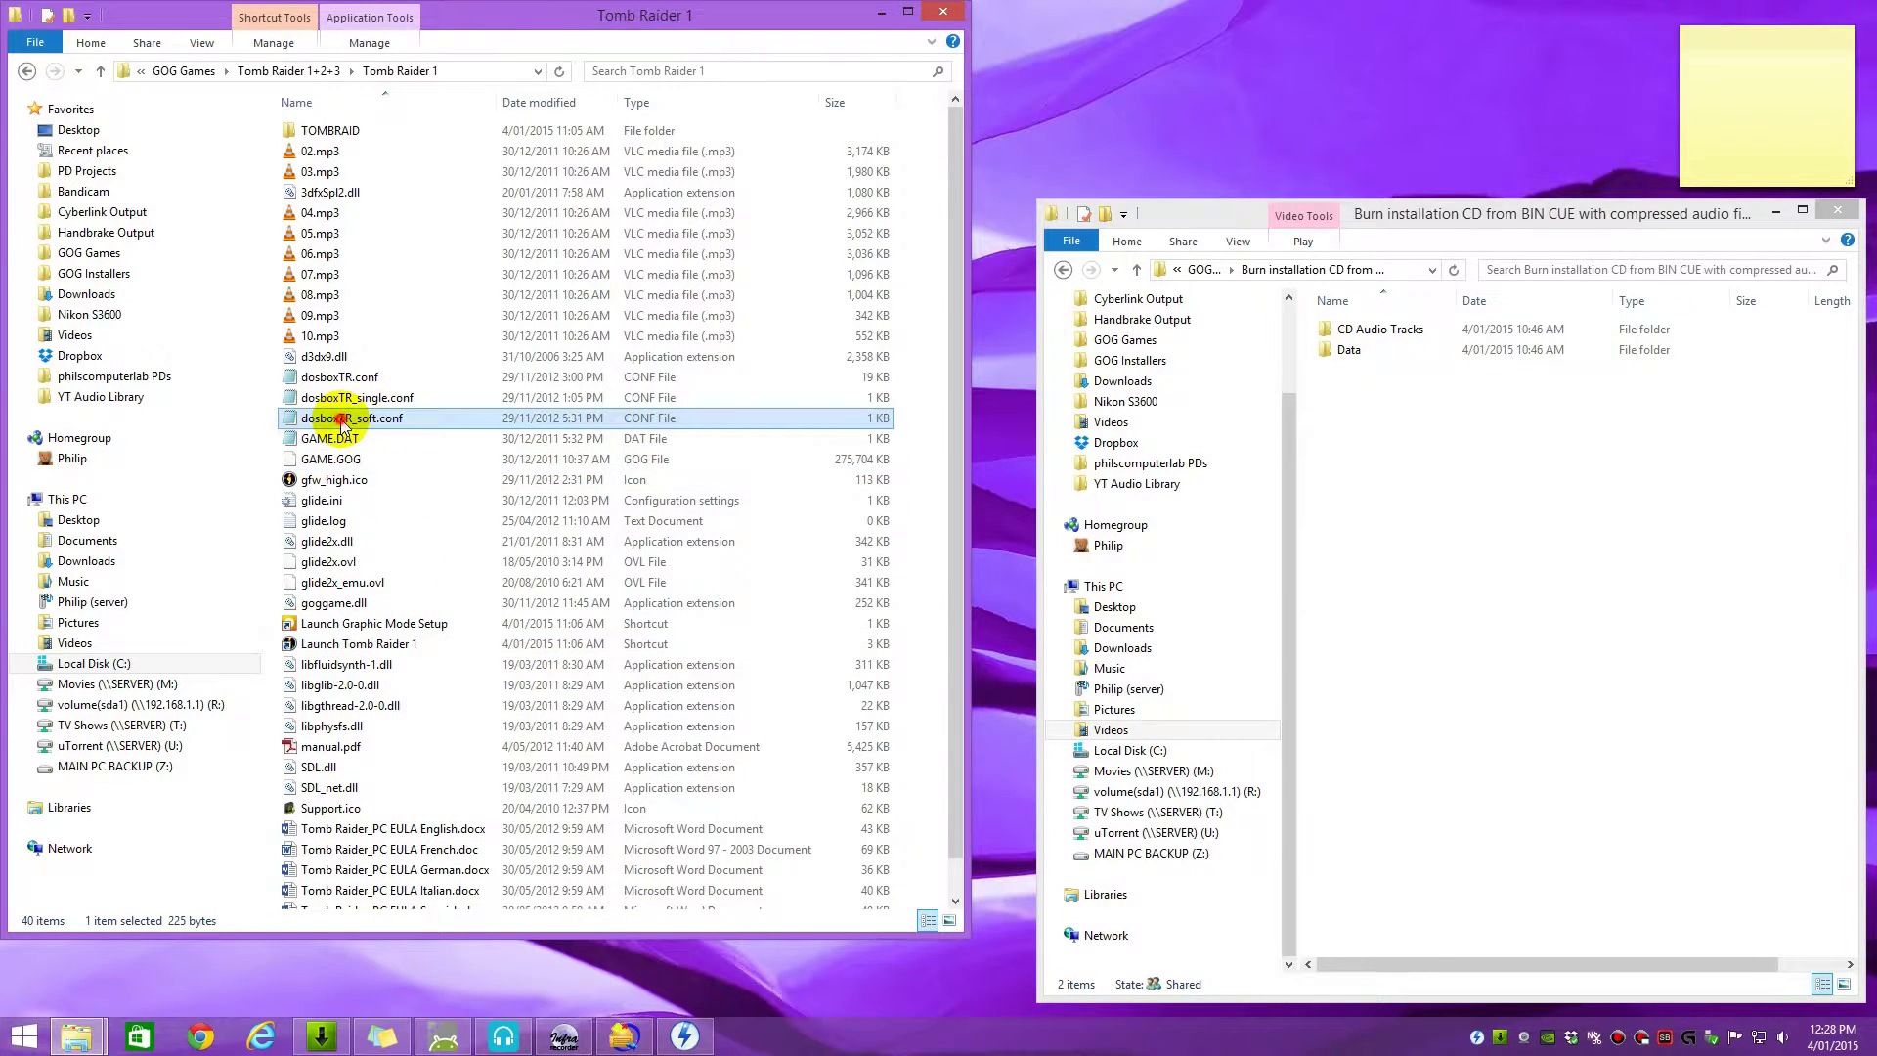
double_click(342, 420)
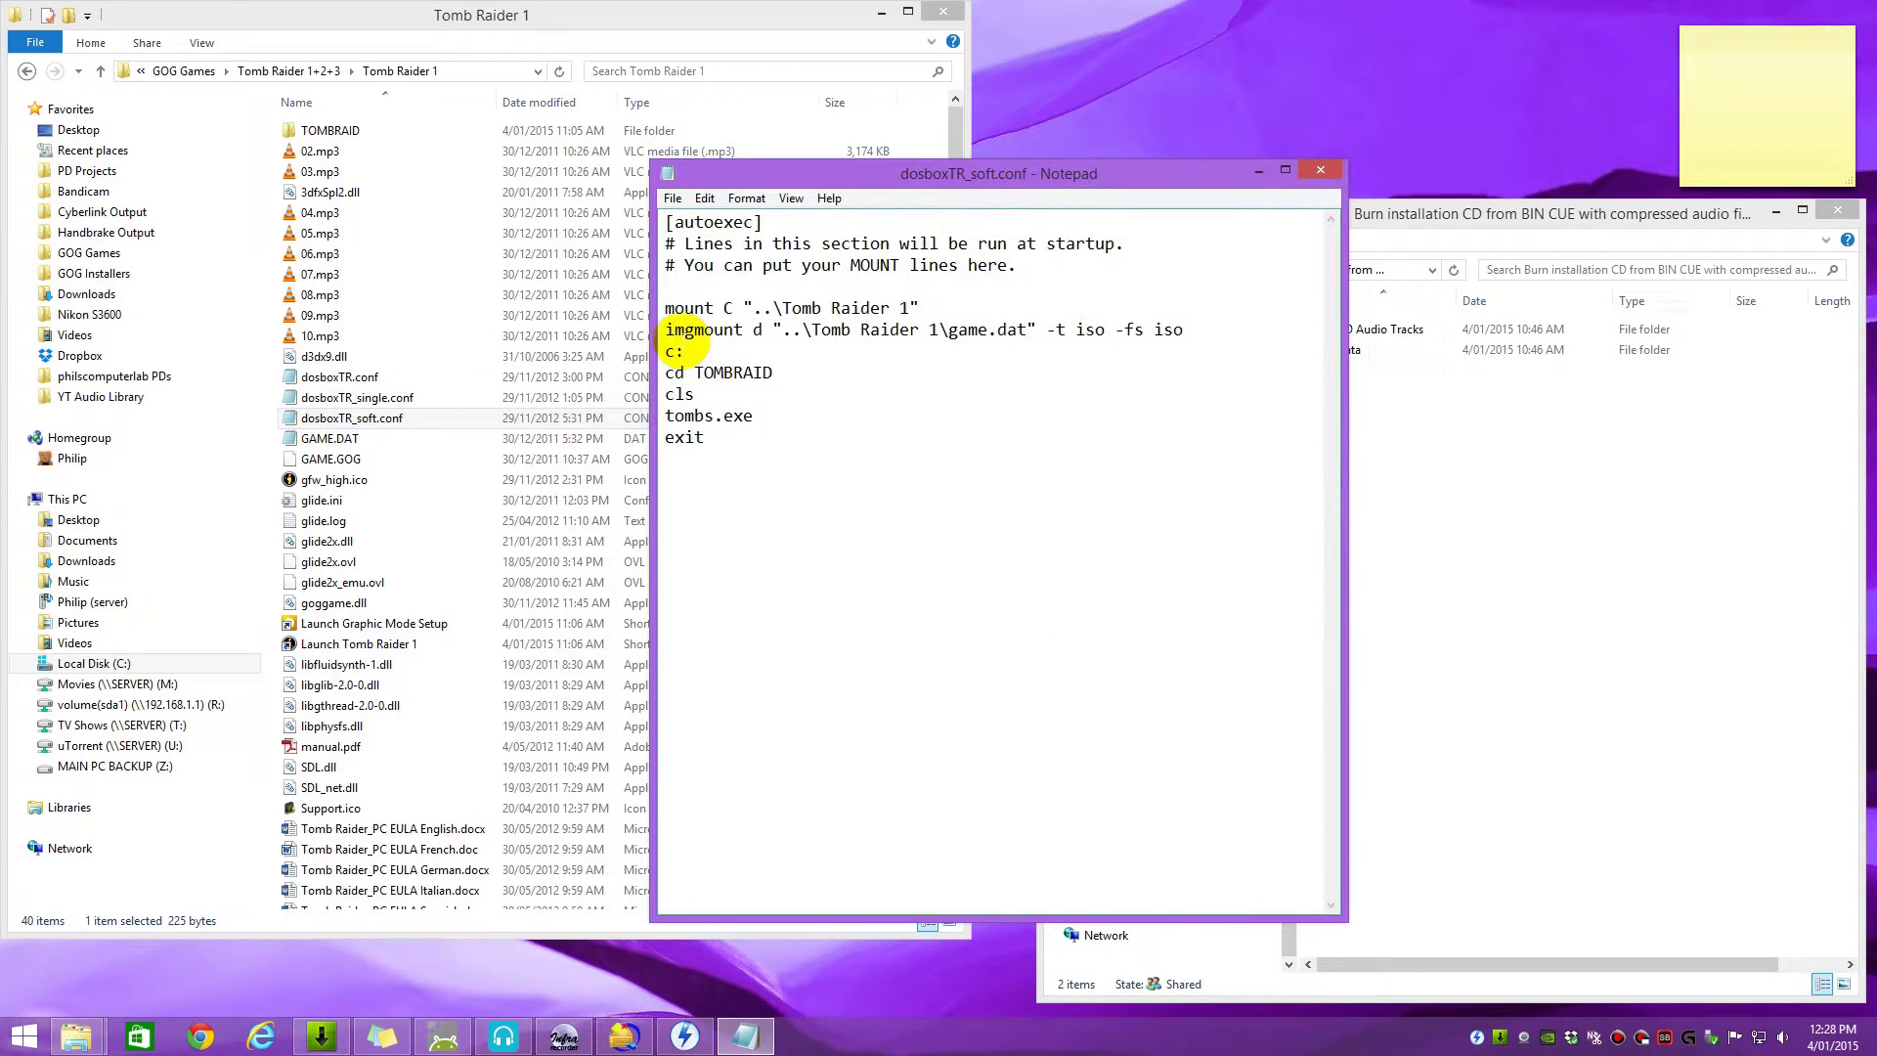
drag(676, 337, 1186, 334)
click(1007, 331)
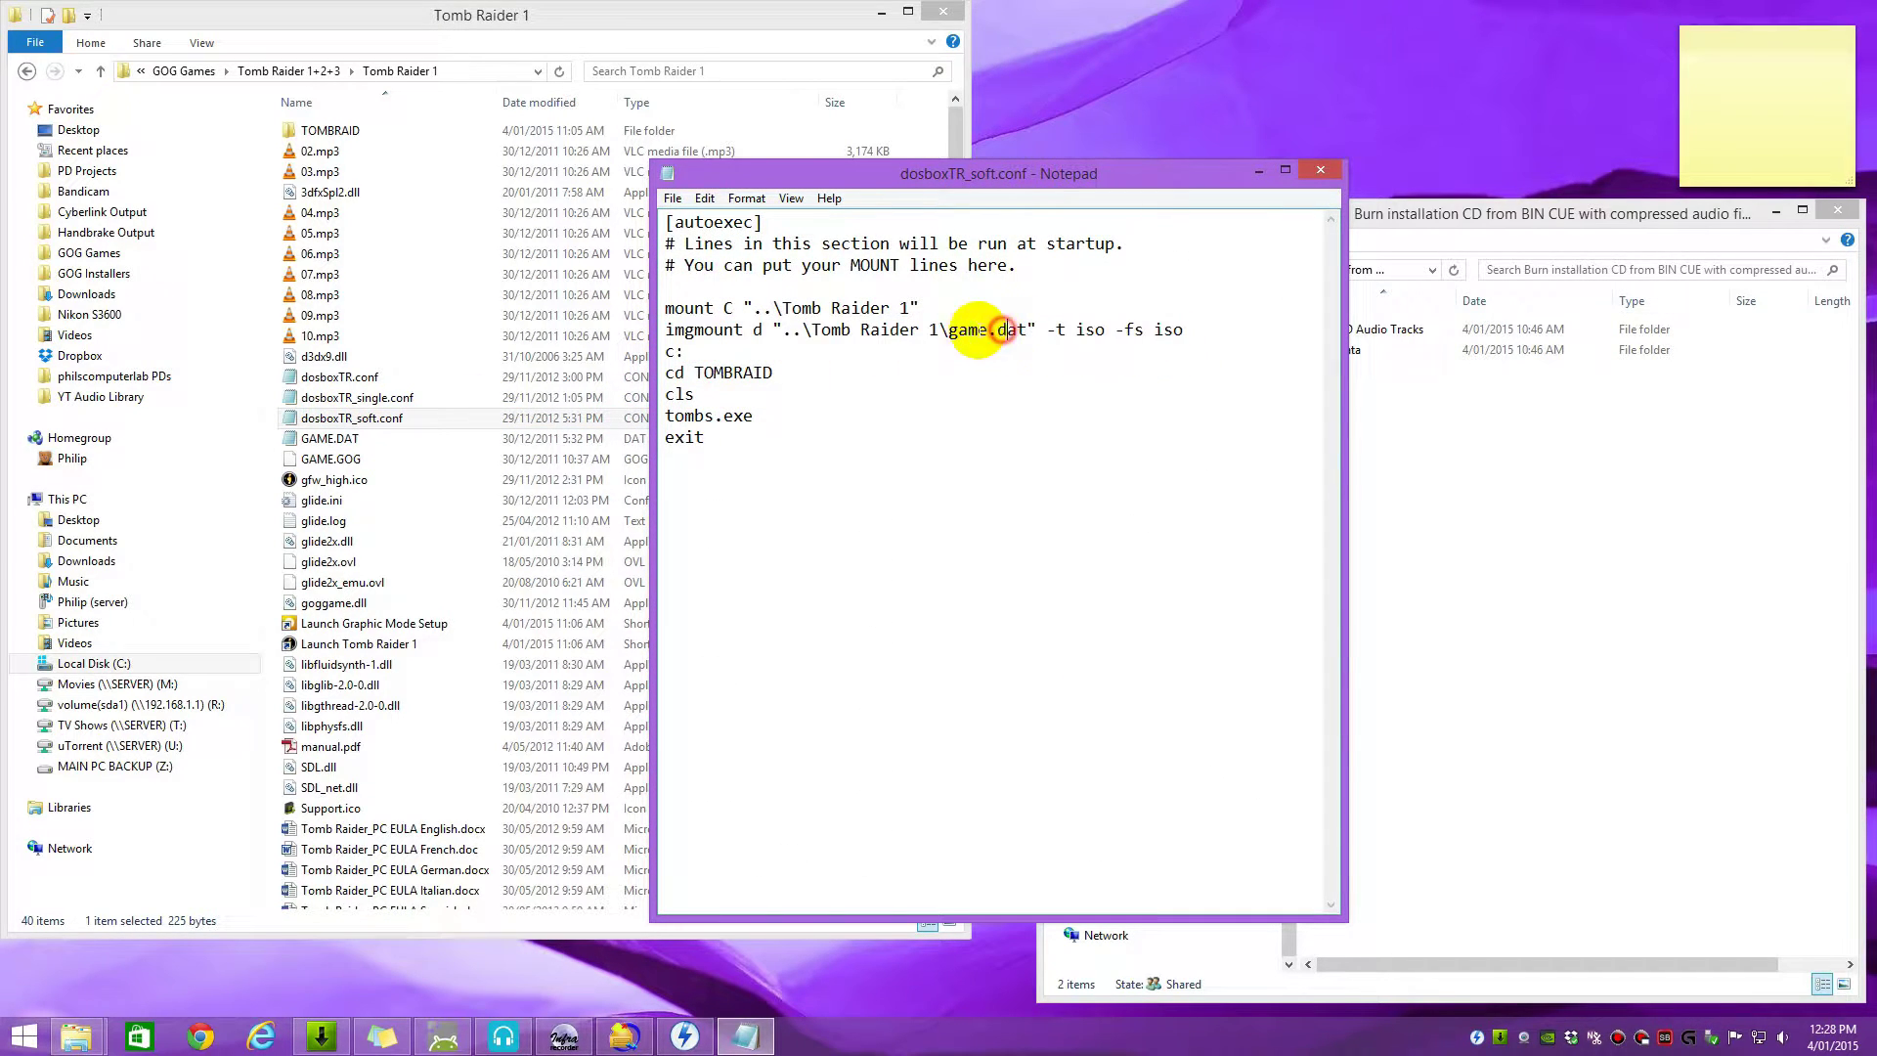
drag(954, 336, 1018, 335)
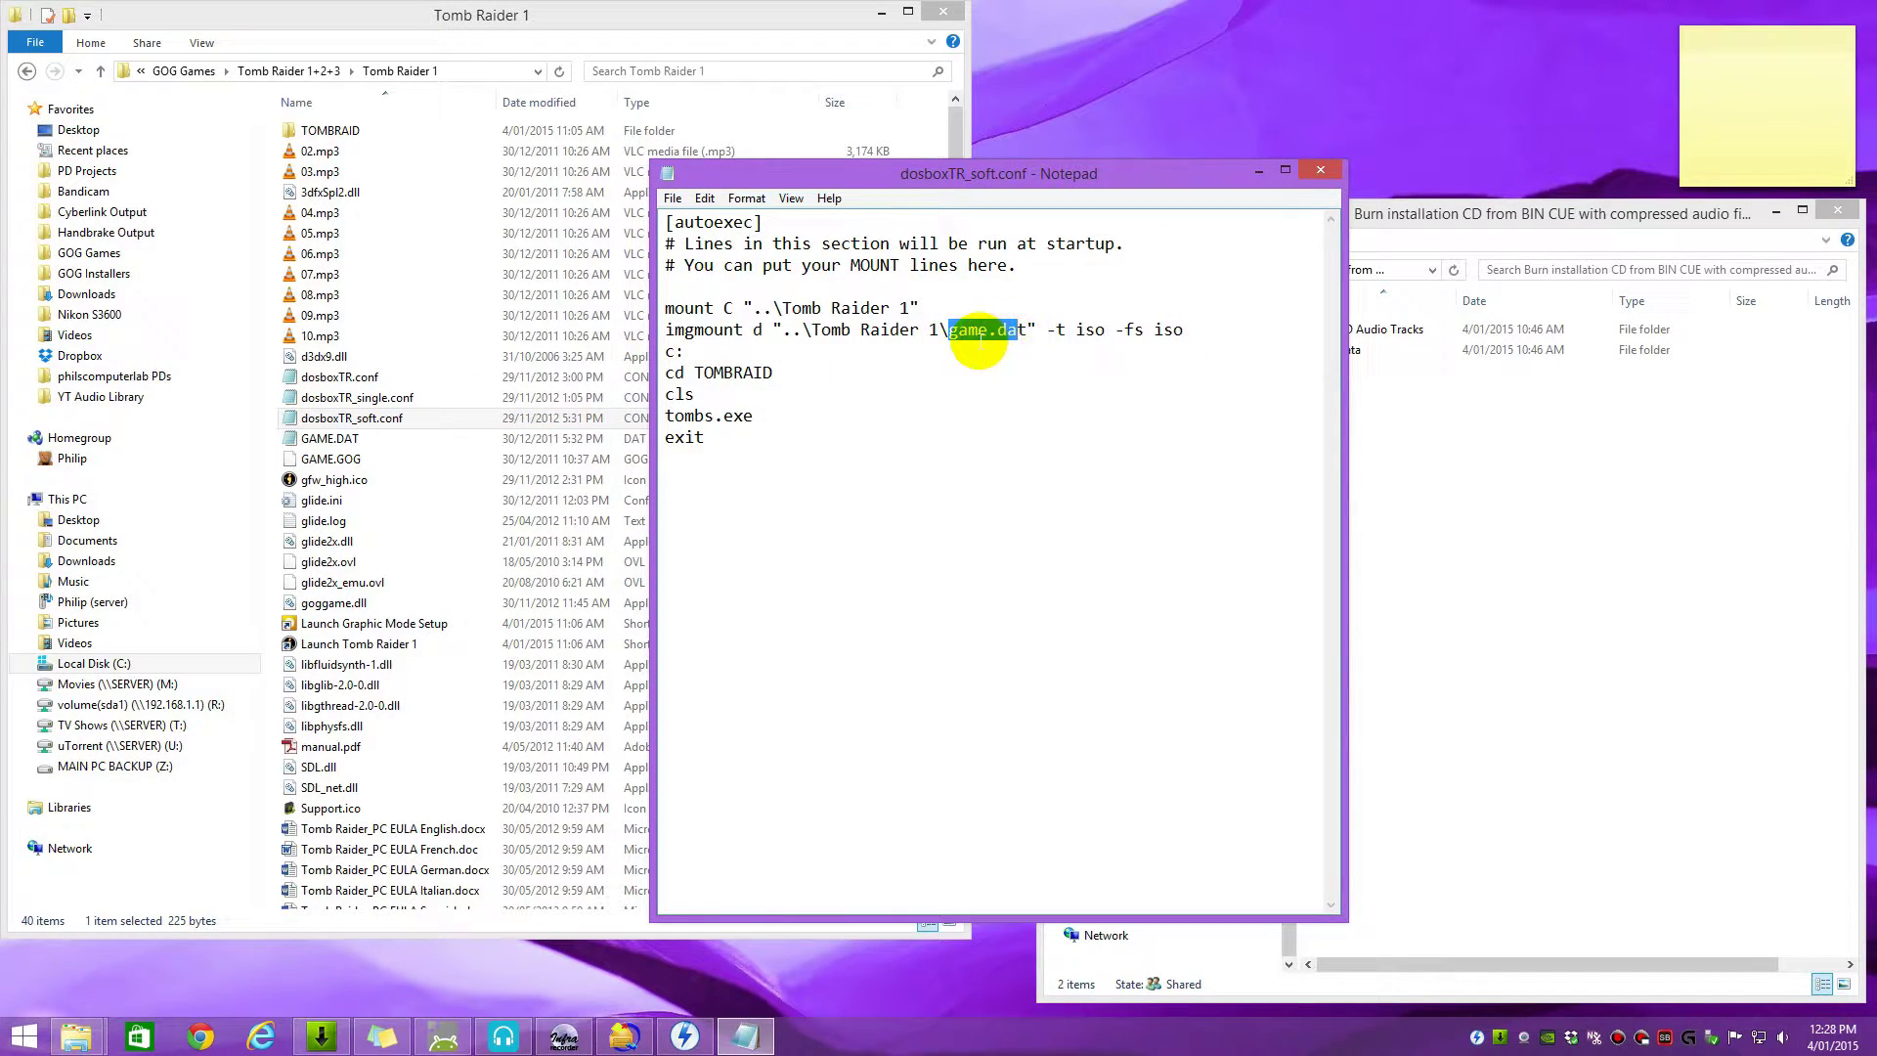
click(1319, 171)
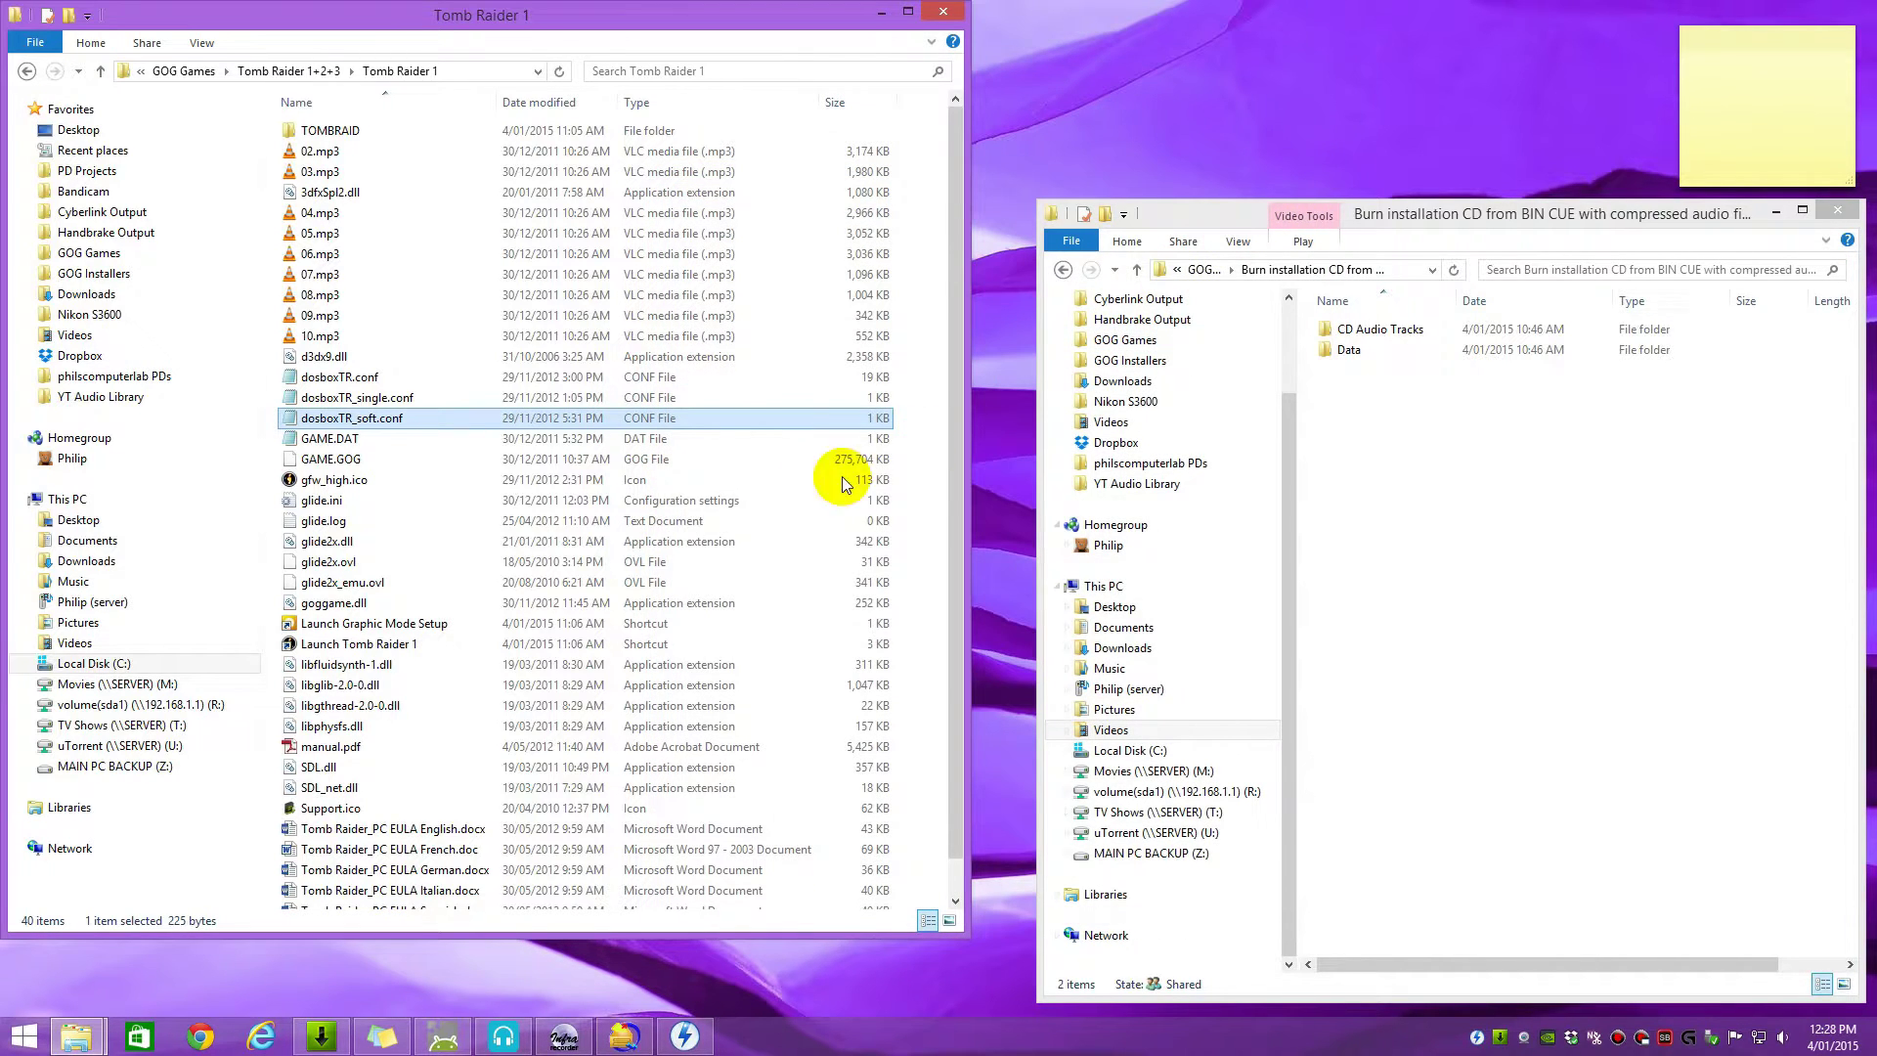
click(343, 440)
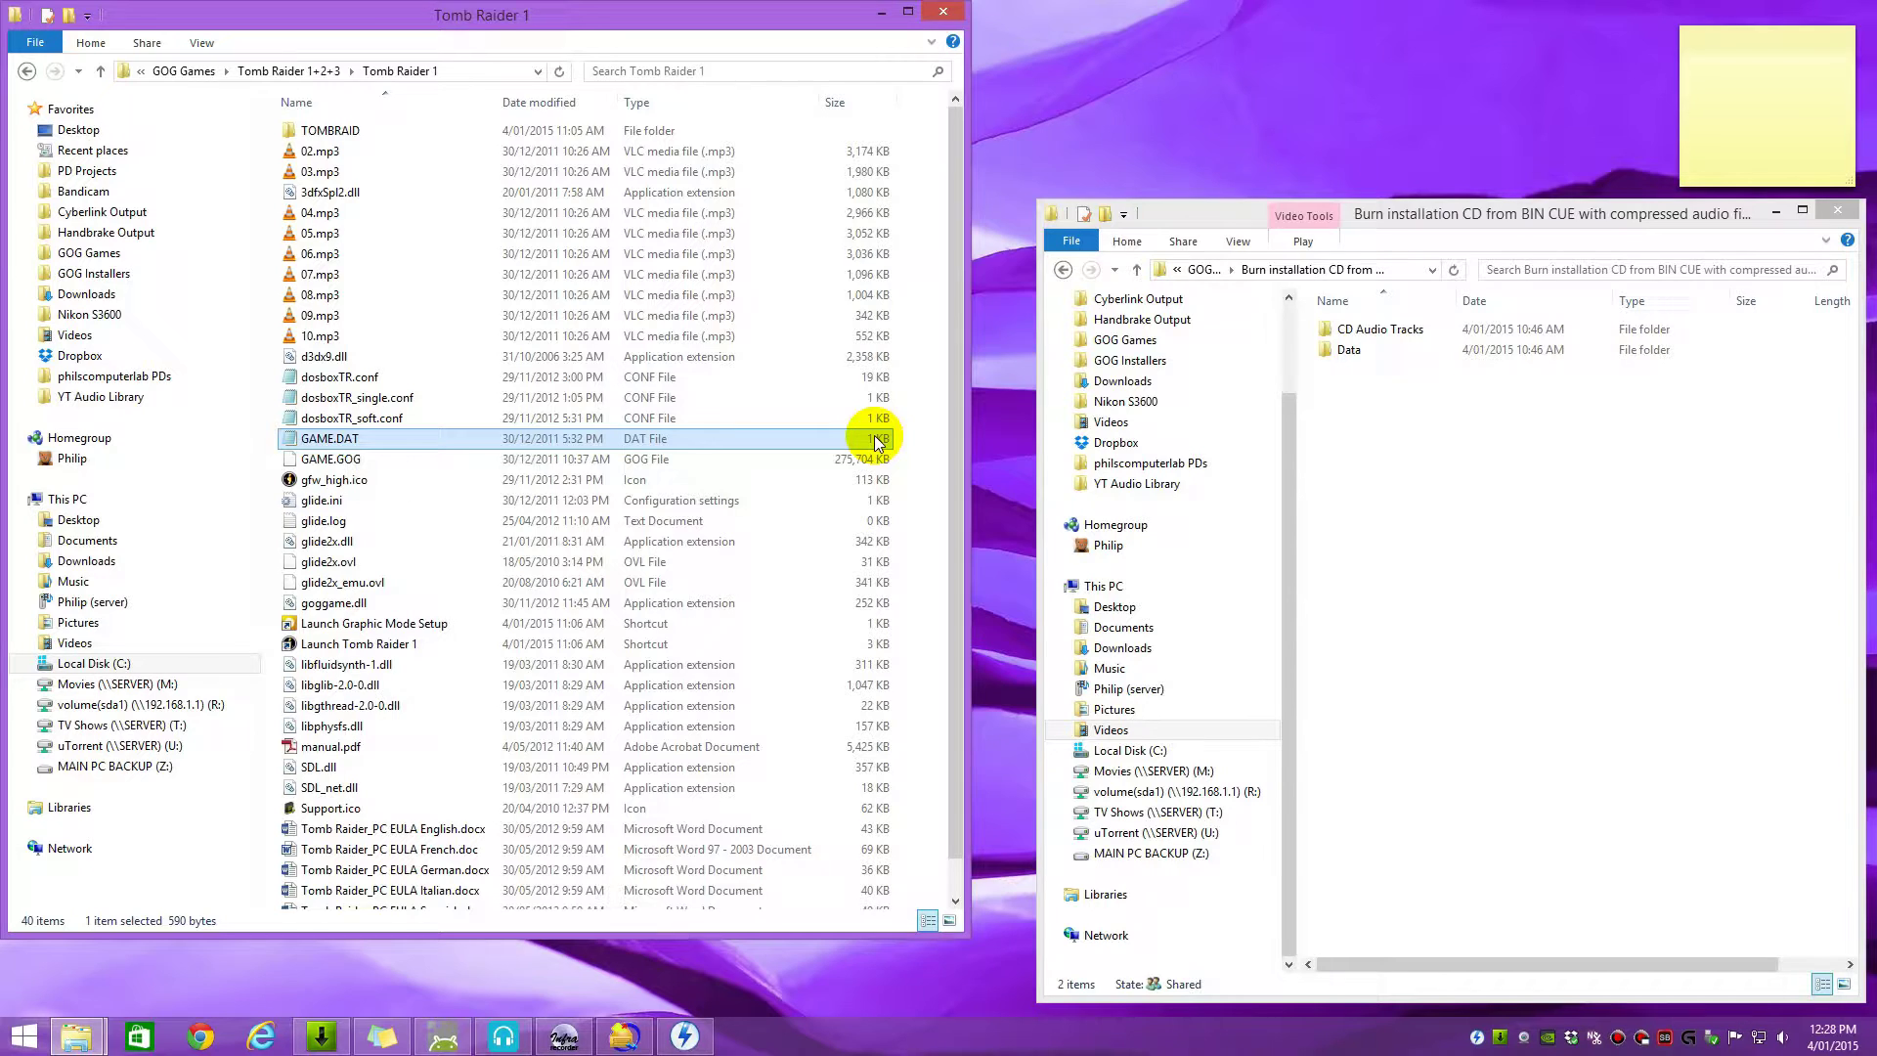
double_click(389, 438)
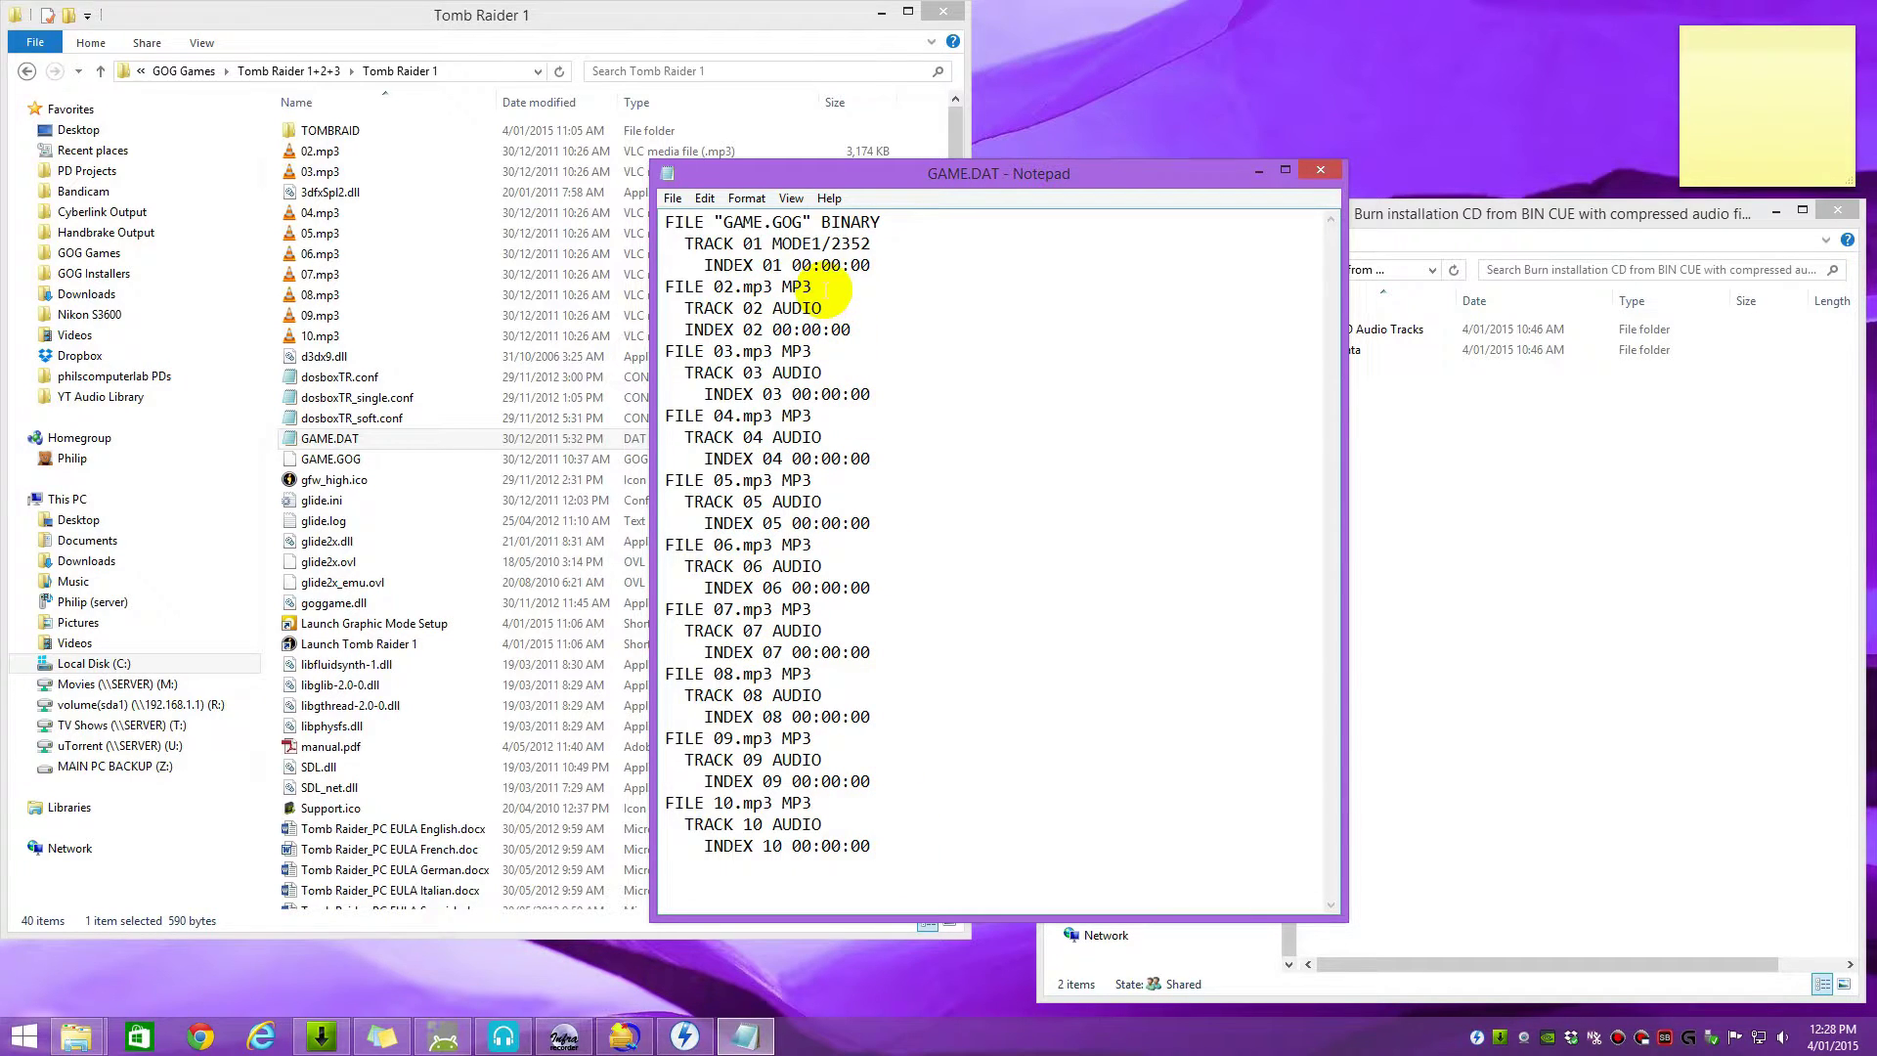
drag(724, 222, 800, 221)
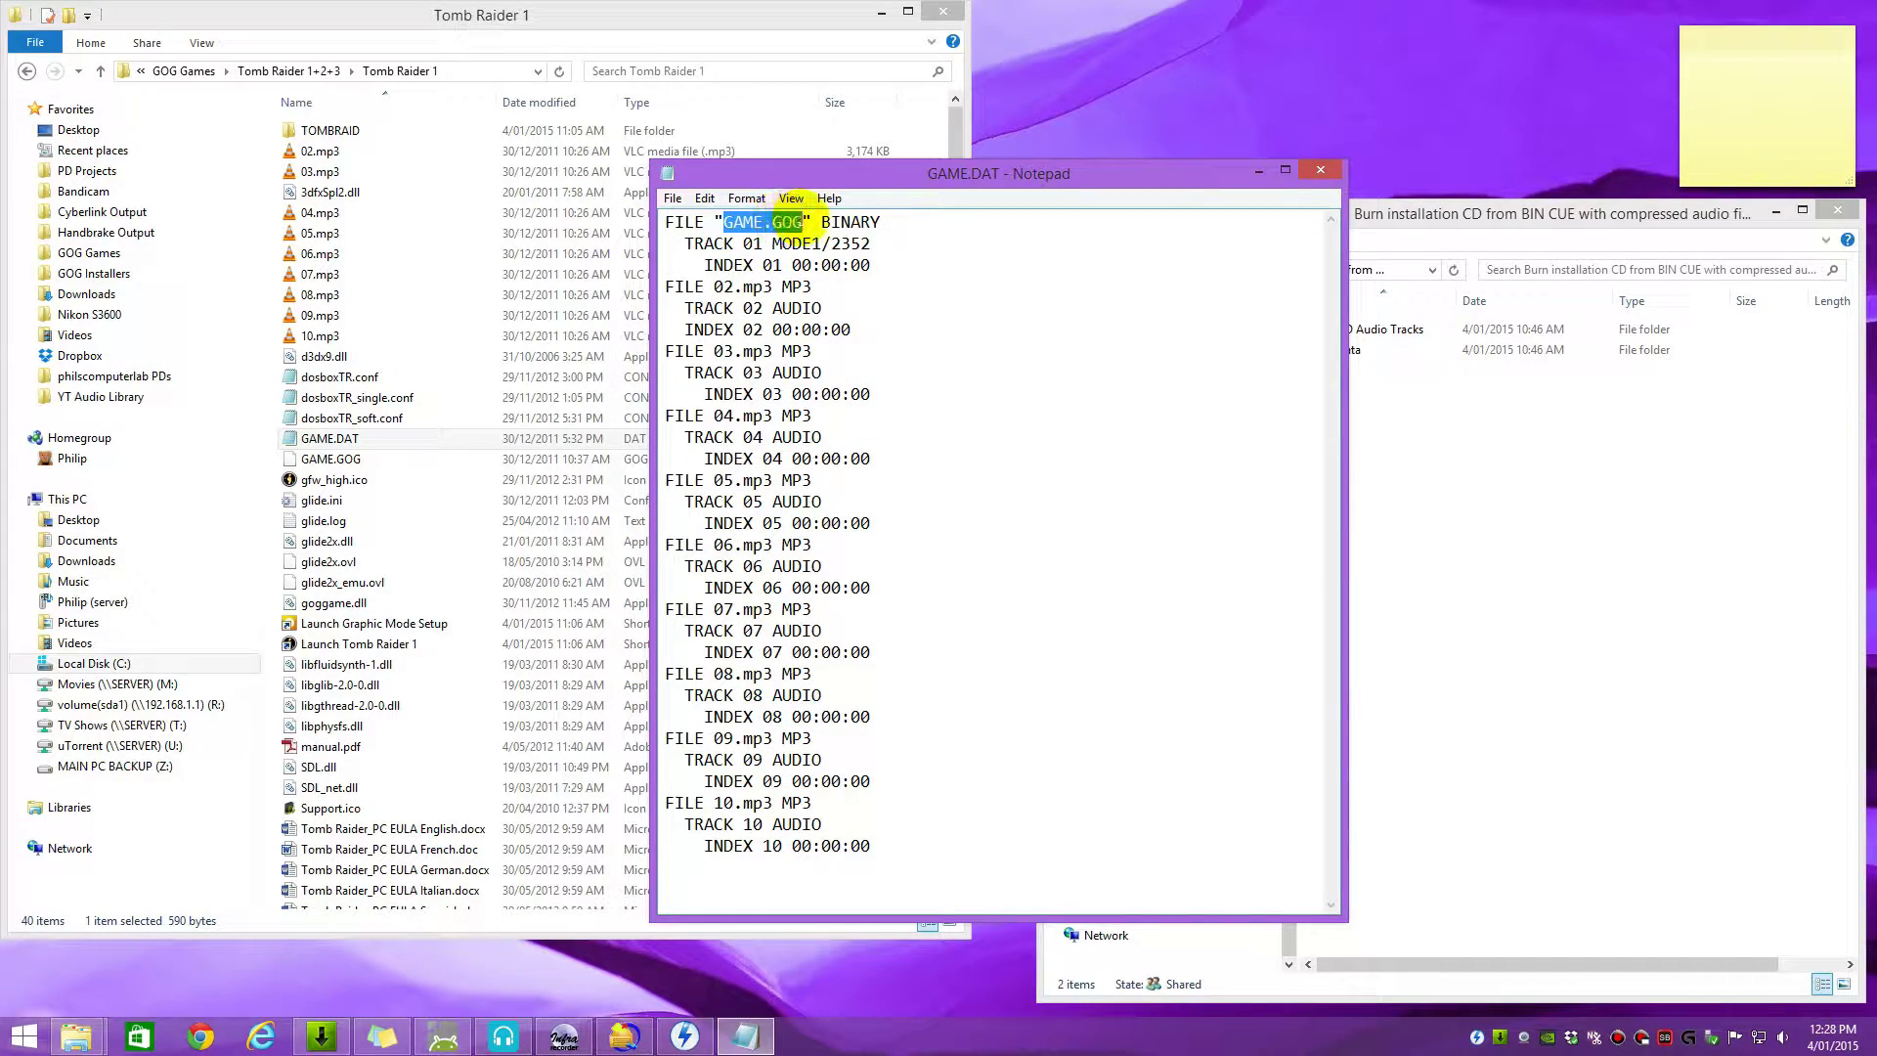
click(1320, 174)
click(356, 459)
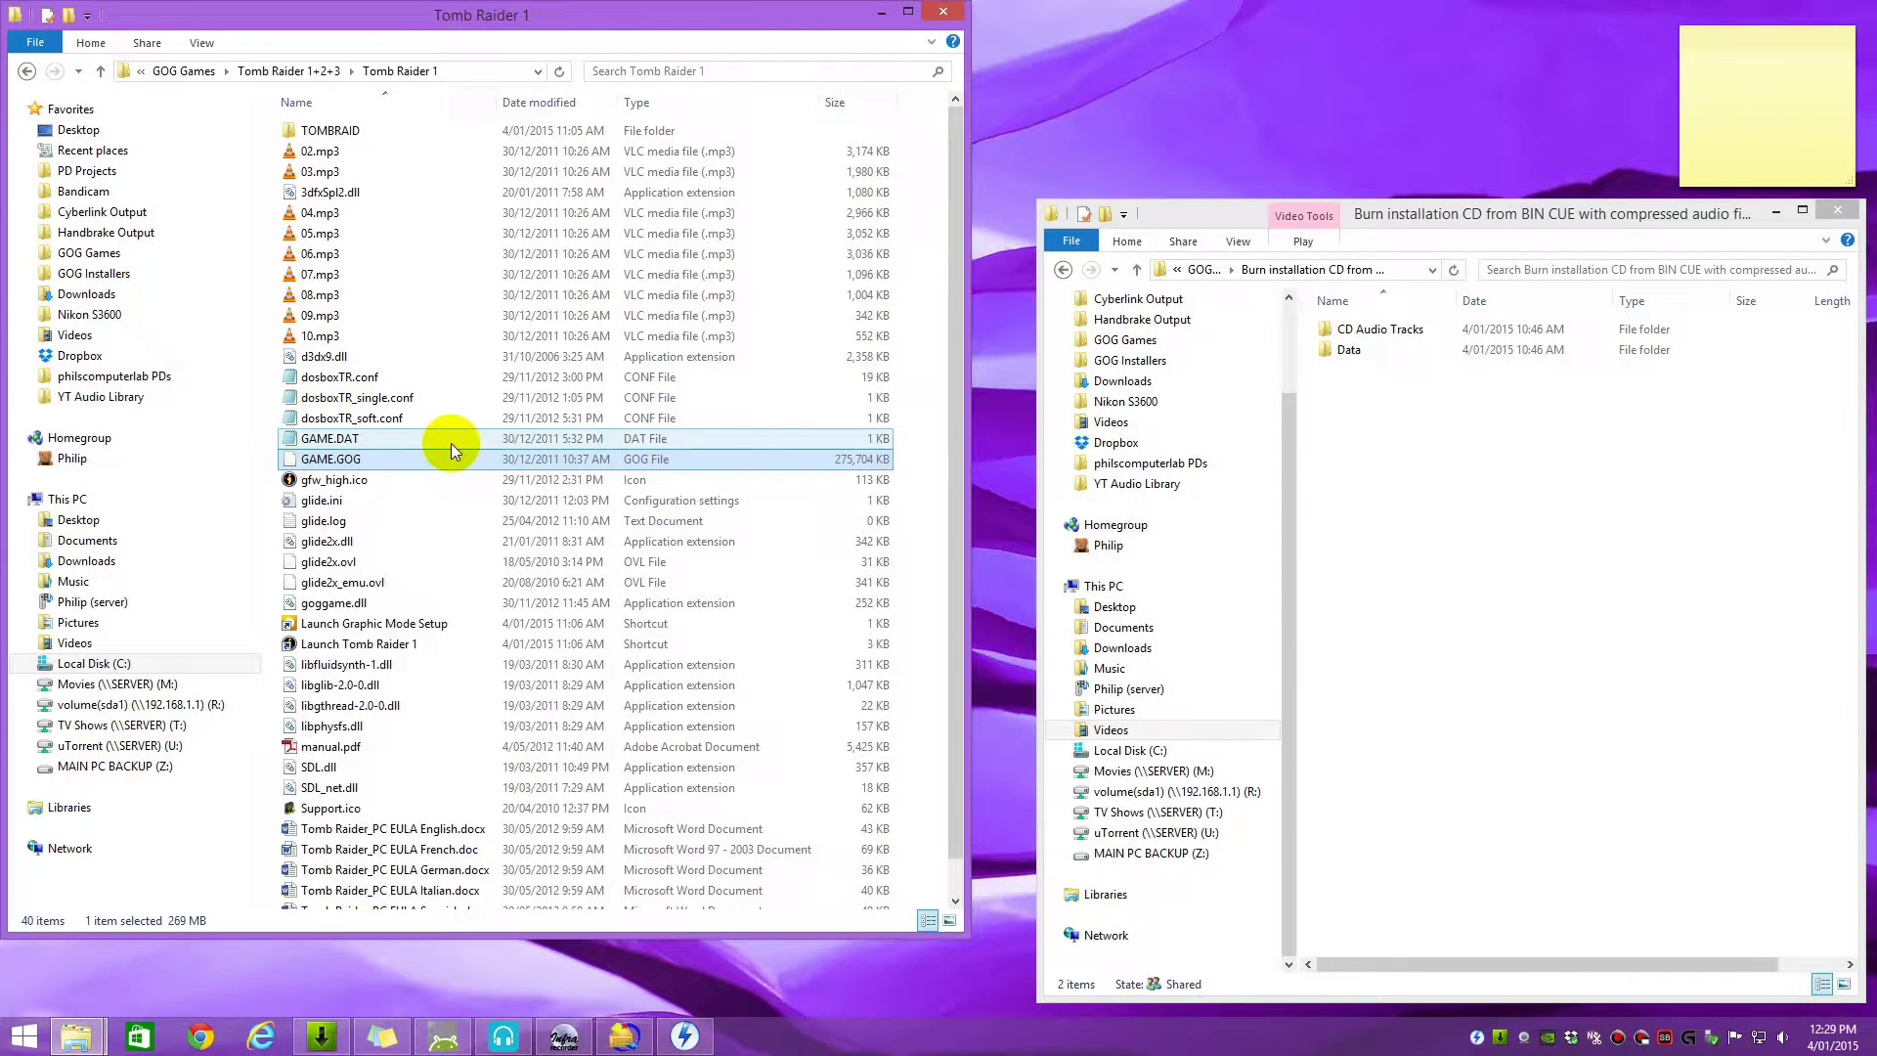
Step: Copy GAME.DAT and GAME.GOG into the burn project folder
ctrl+click(411, 440)
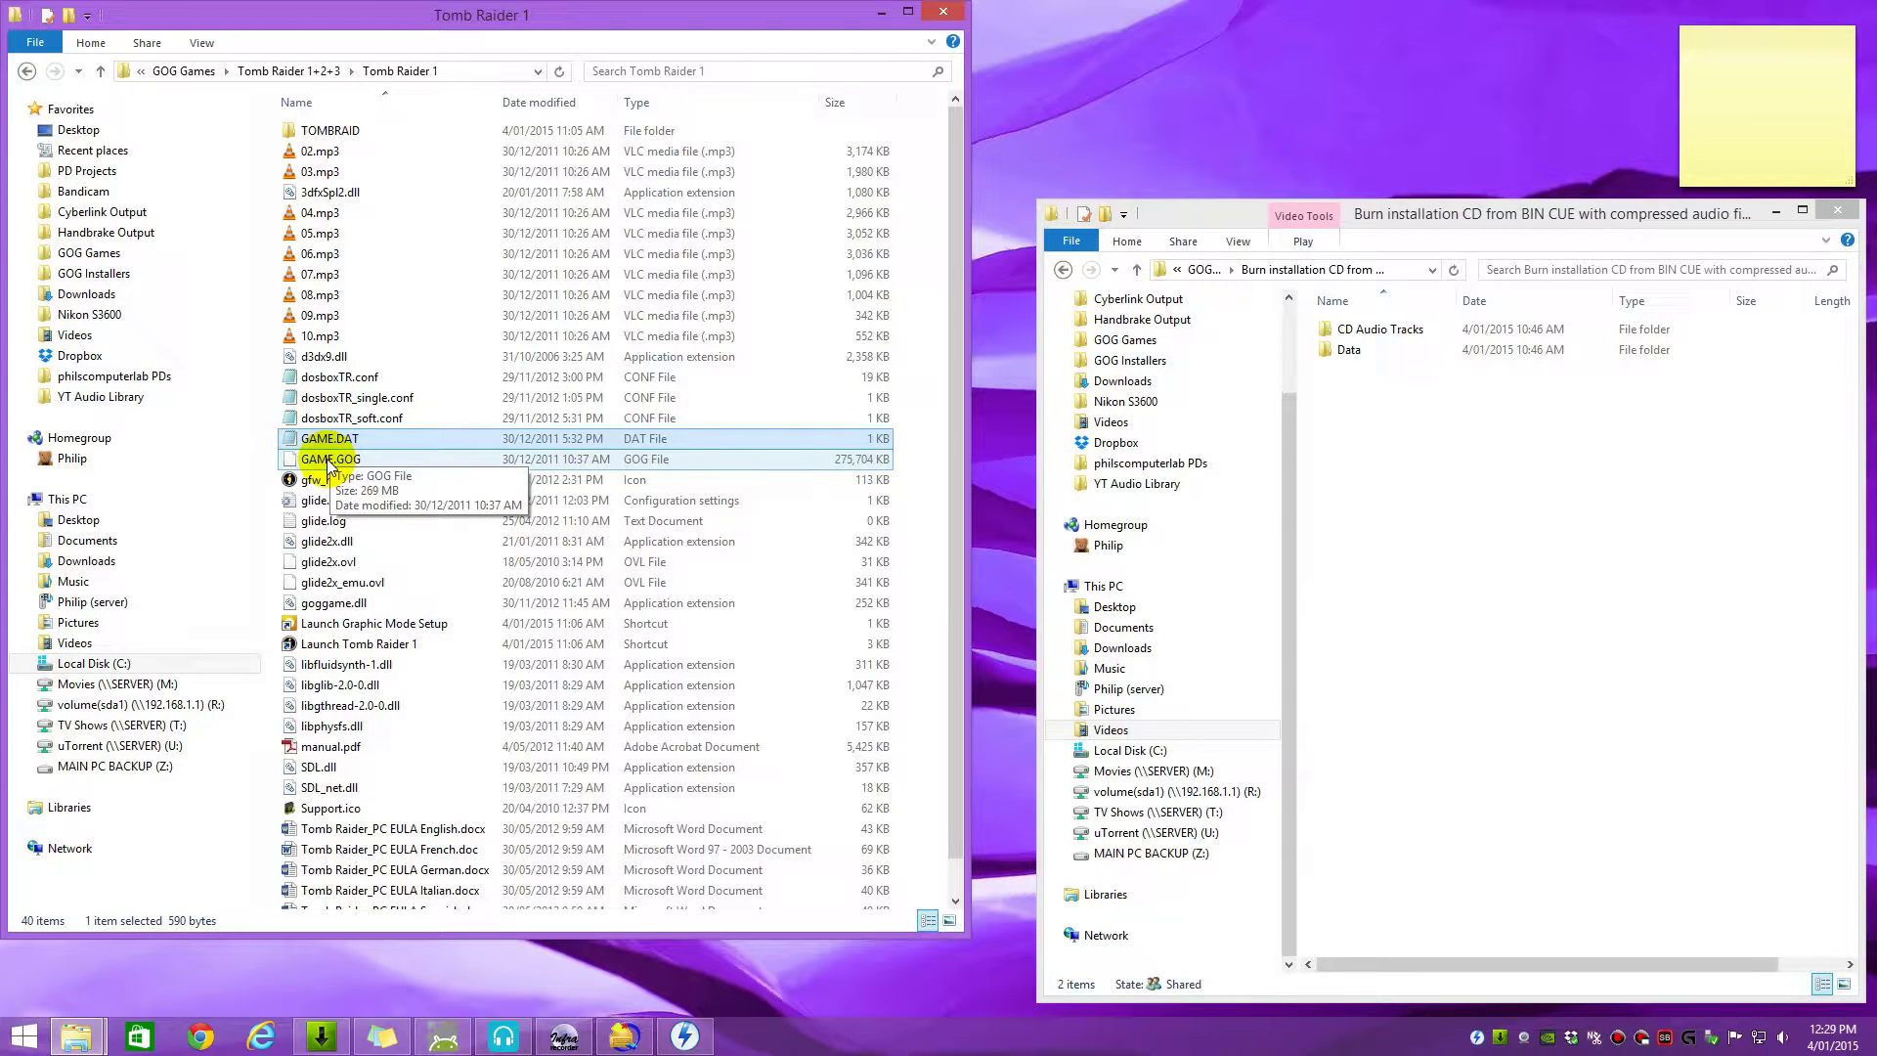
right_click(364, 458)
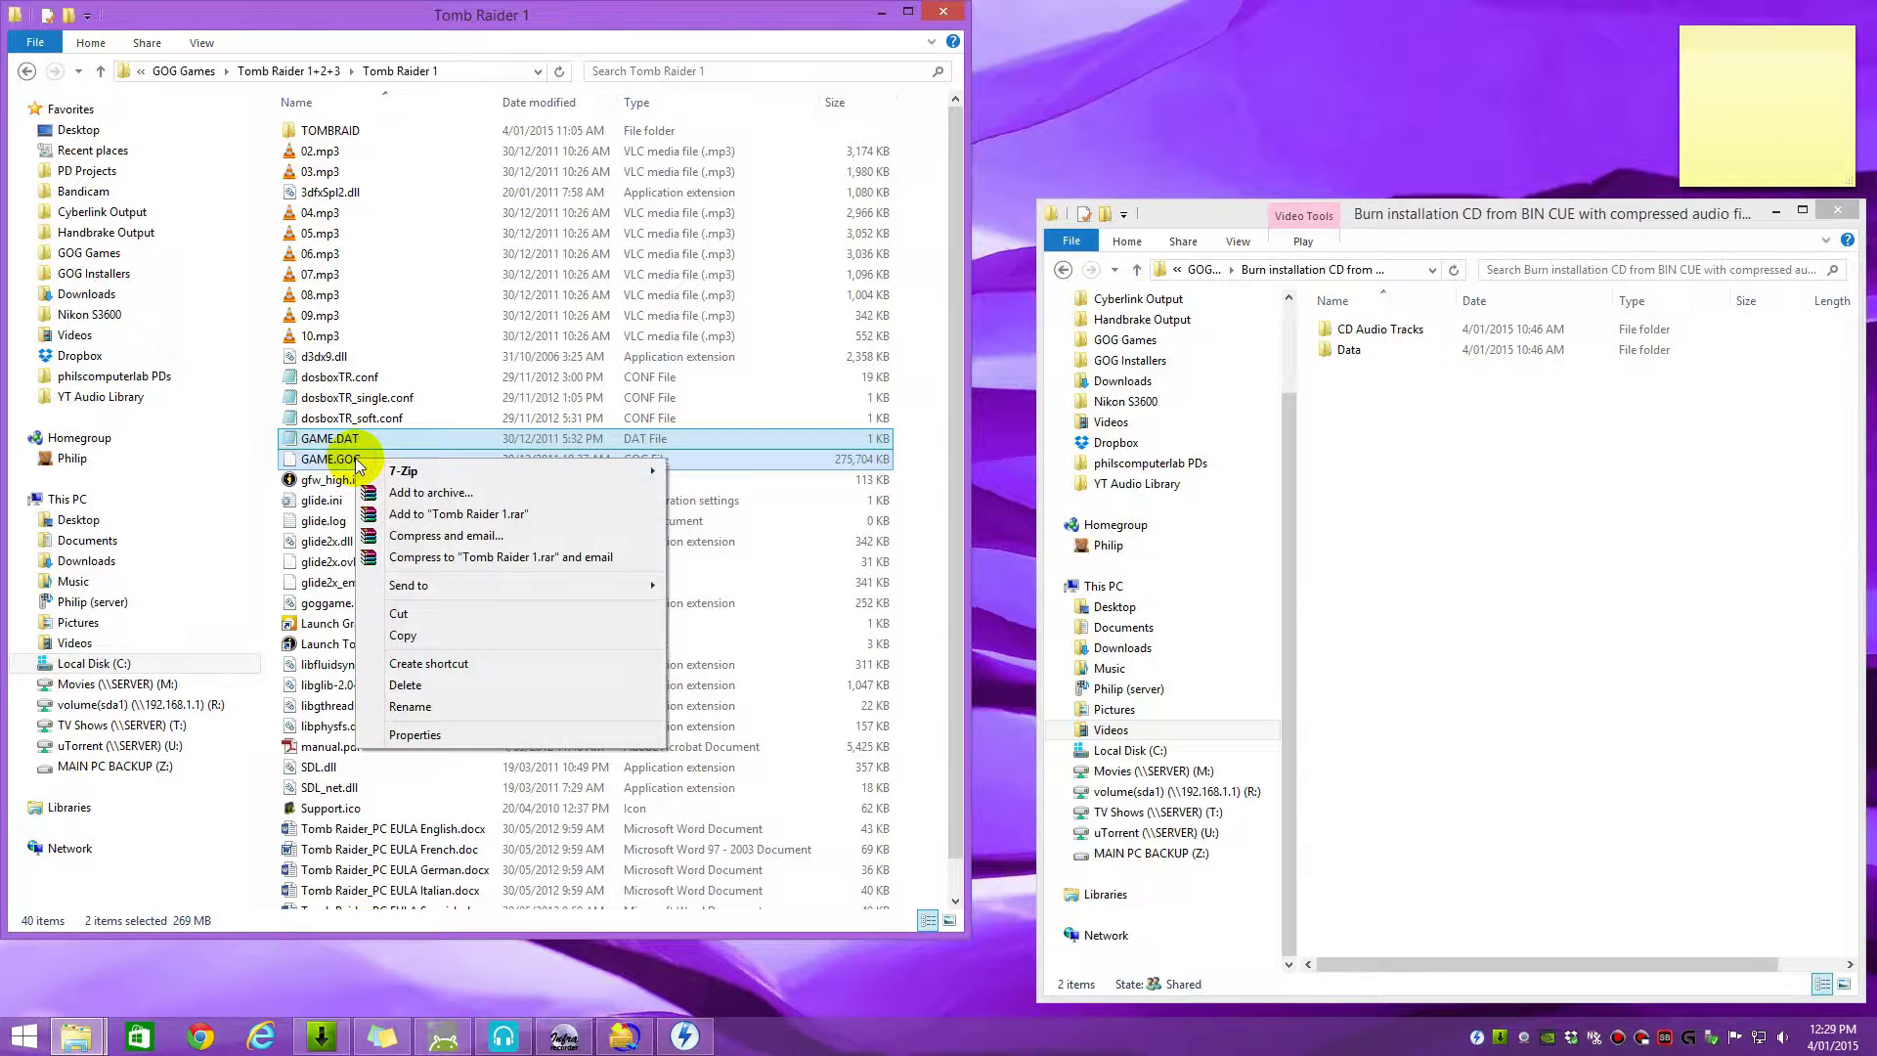
click(403, 636)
right_click(1369, 499)
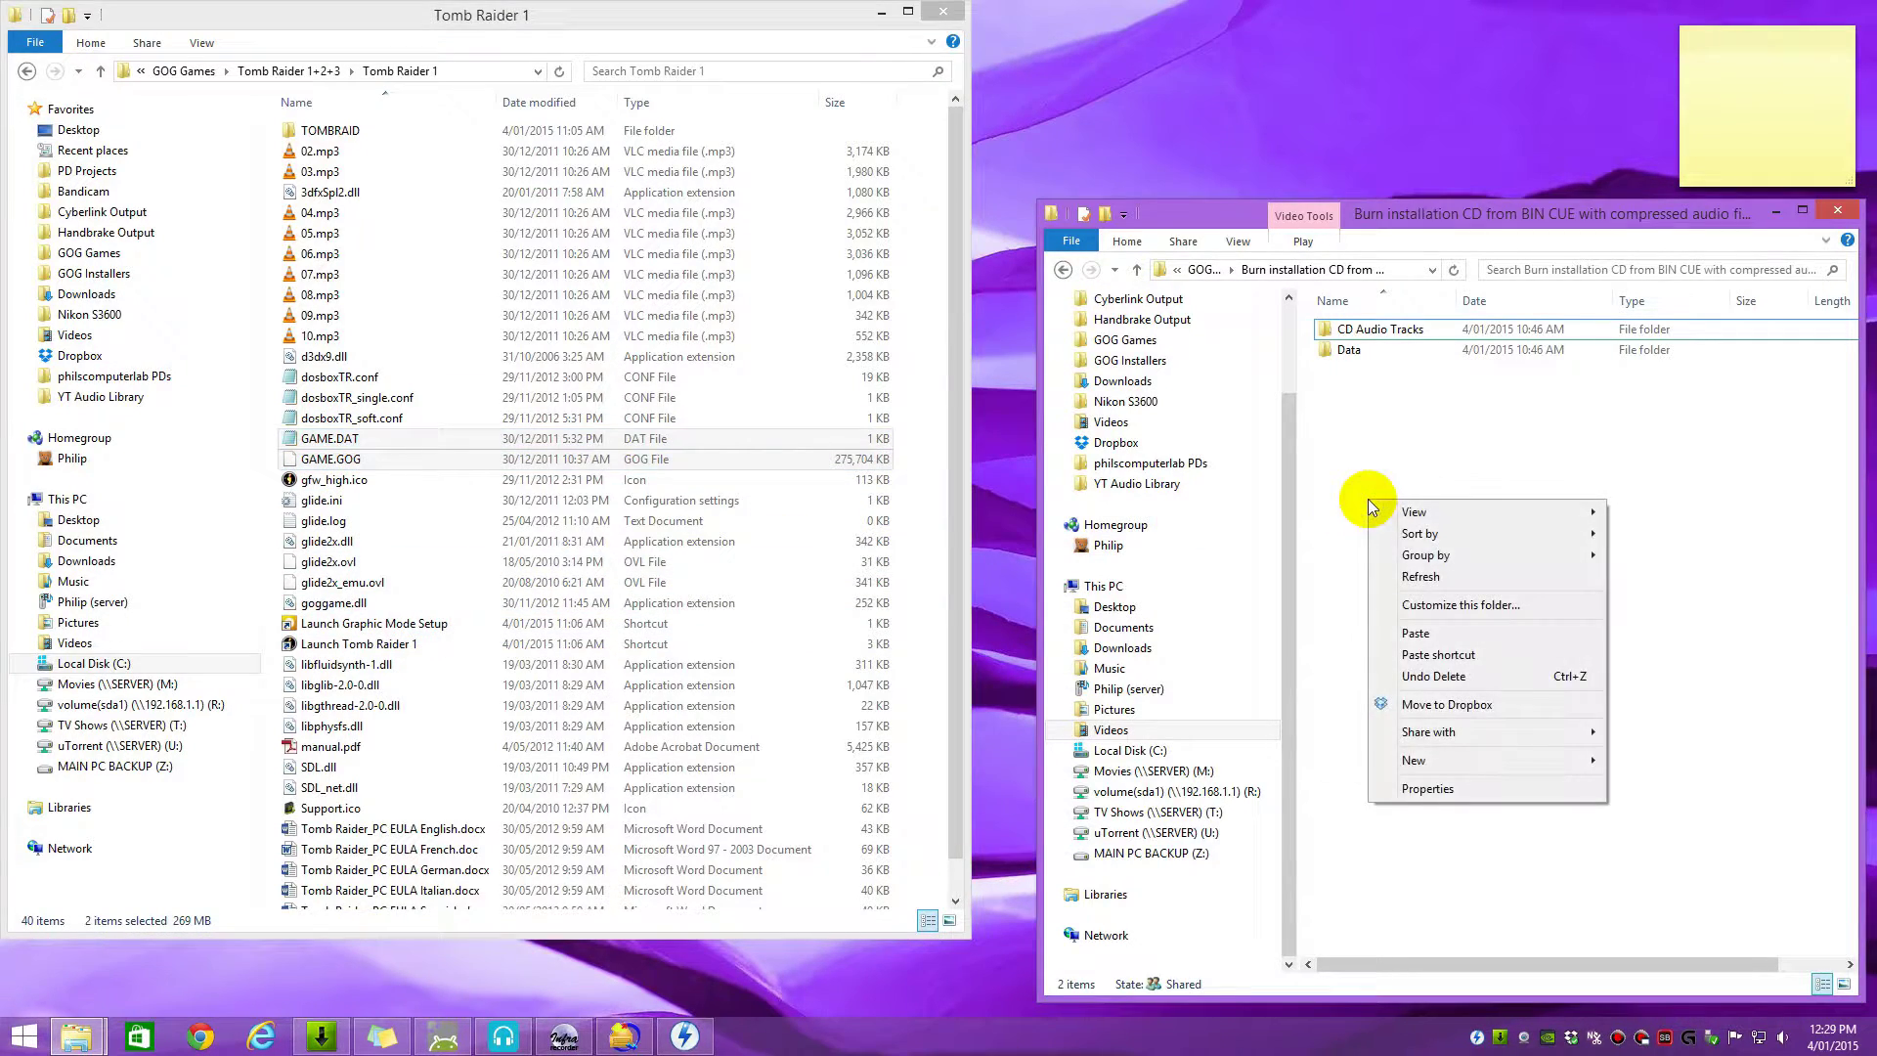
click(1423, 630)
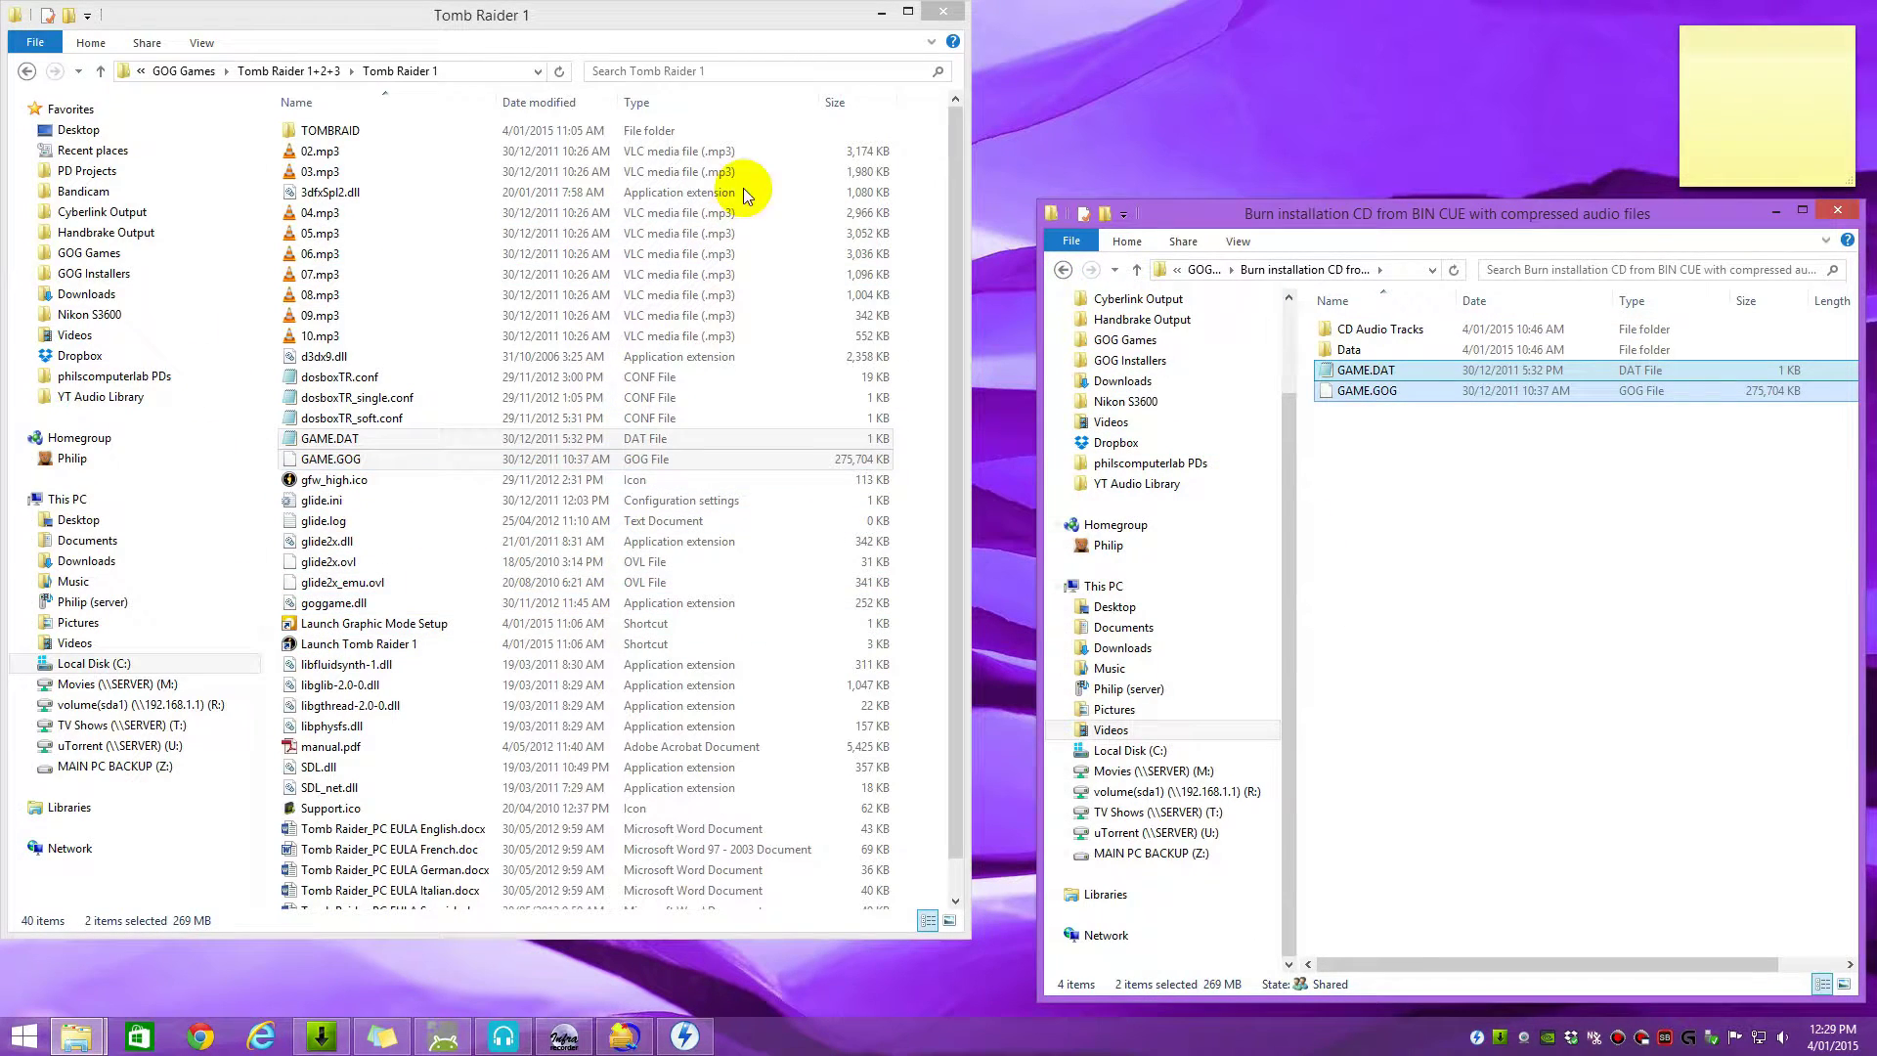
Step: Close the Tomb Raider 1 game folder, then move the burn project window upper-left and widen it
click(941, 12)
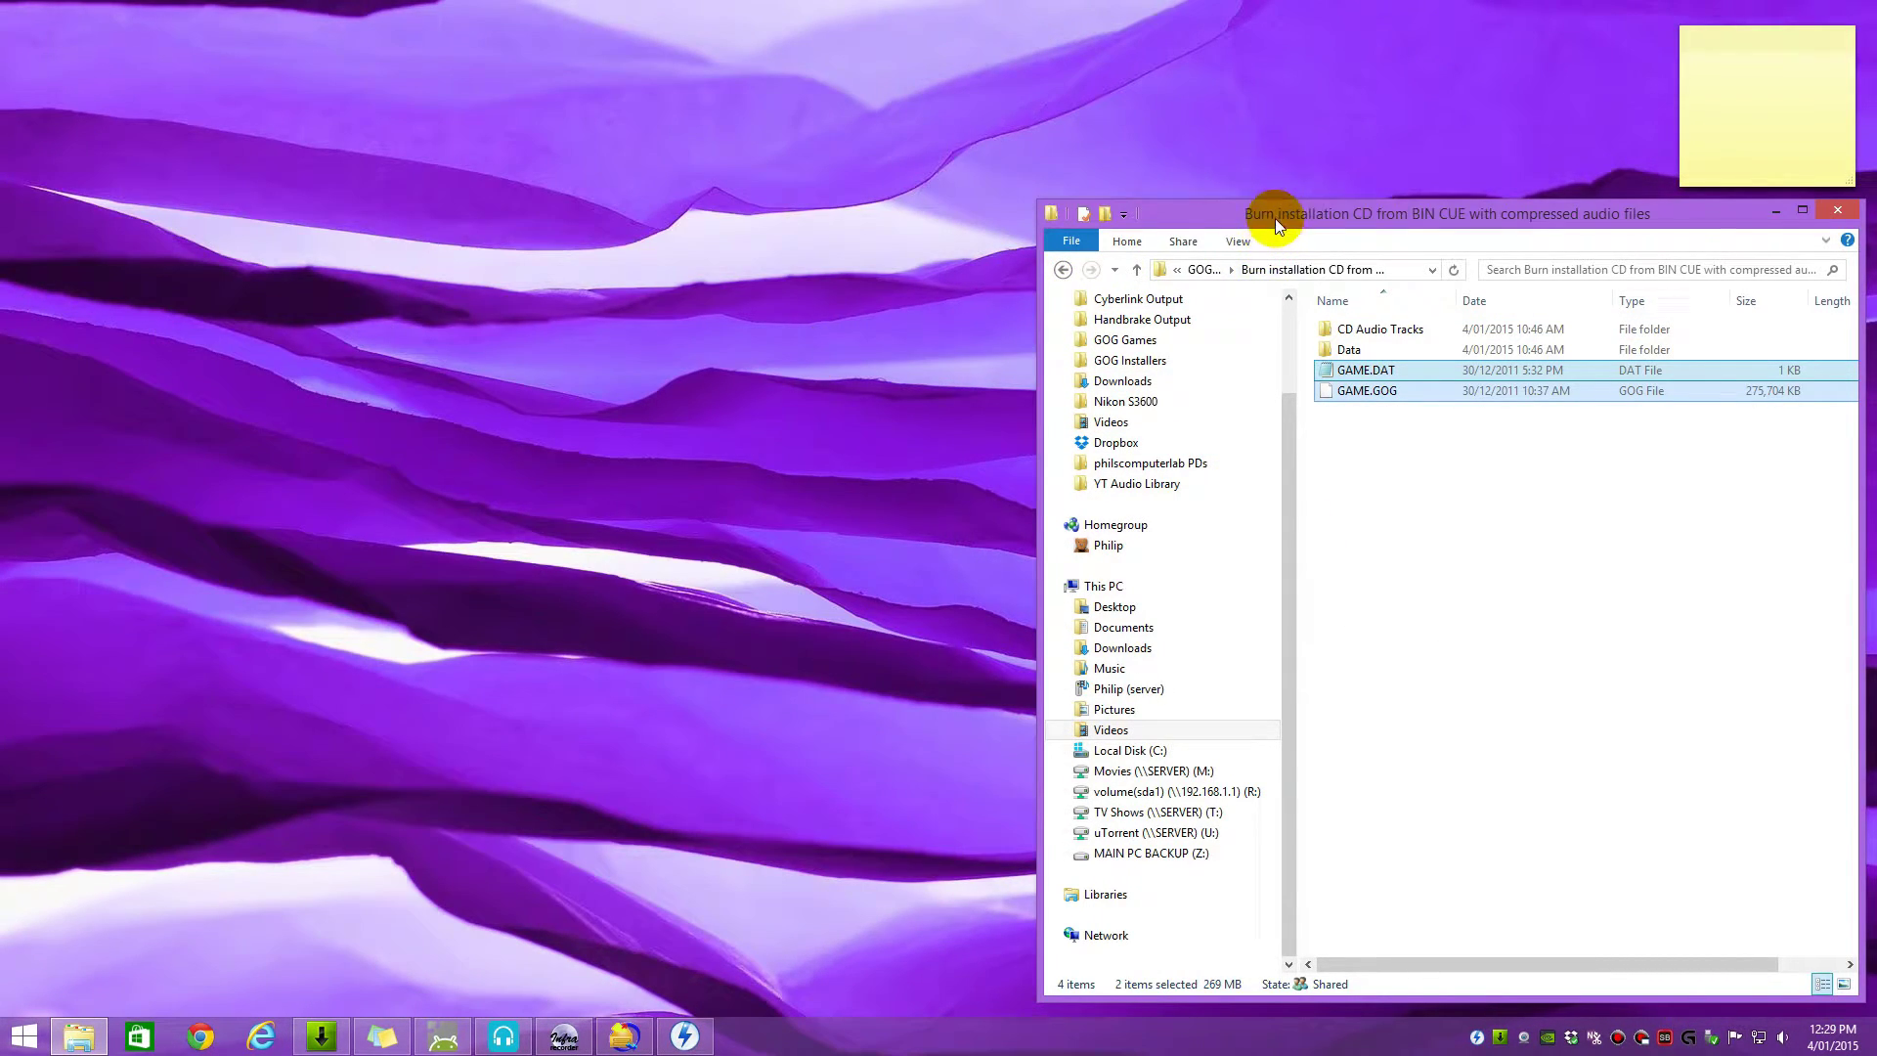
mouse_move(1275, 219)
mouse_down()
mouse_move(399, 85)
mouse_move(285, 39)
mouse_up()
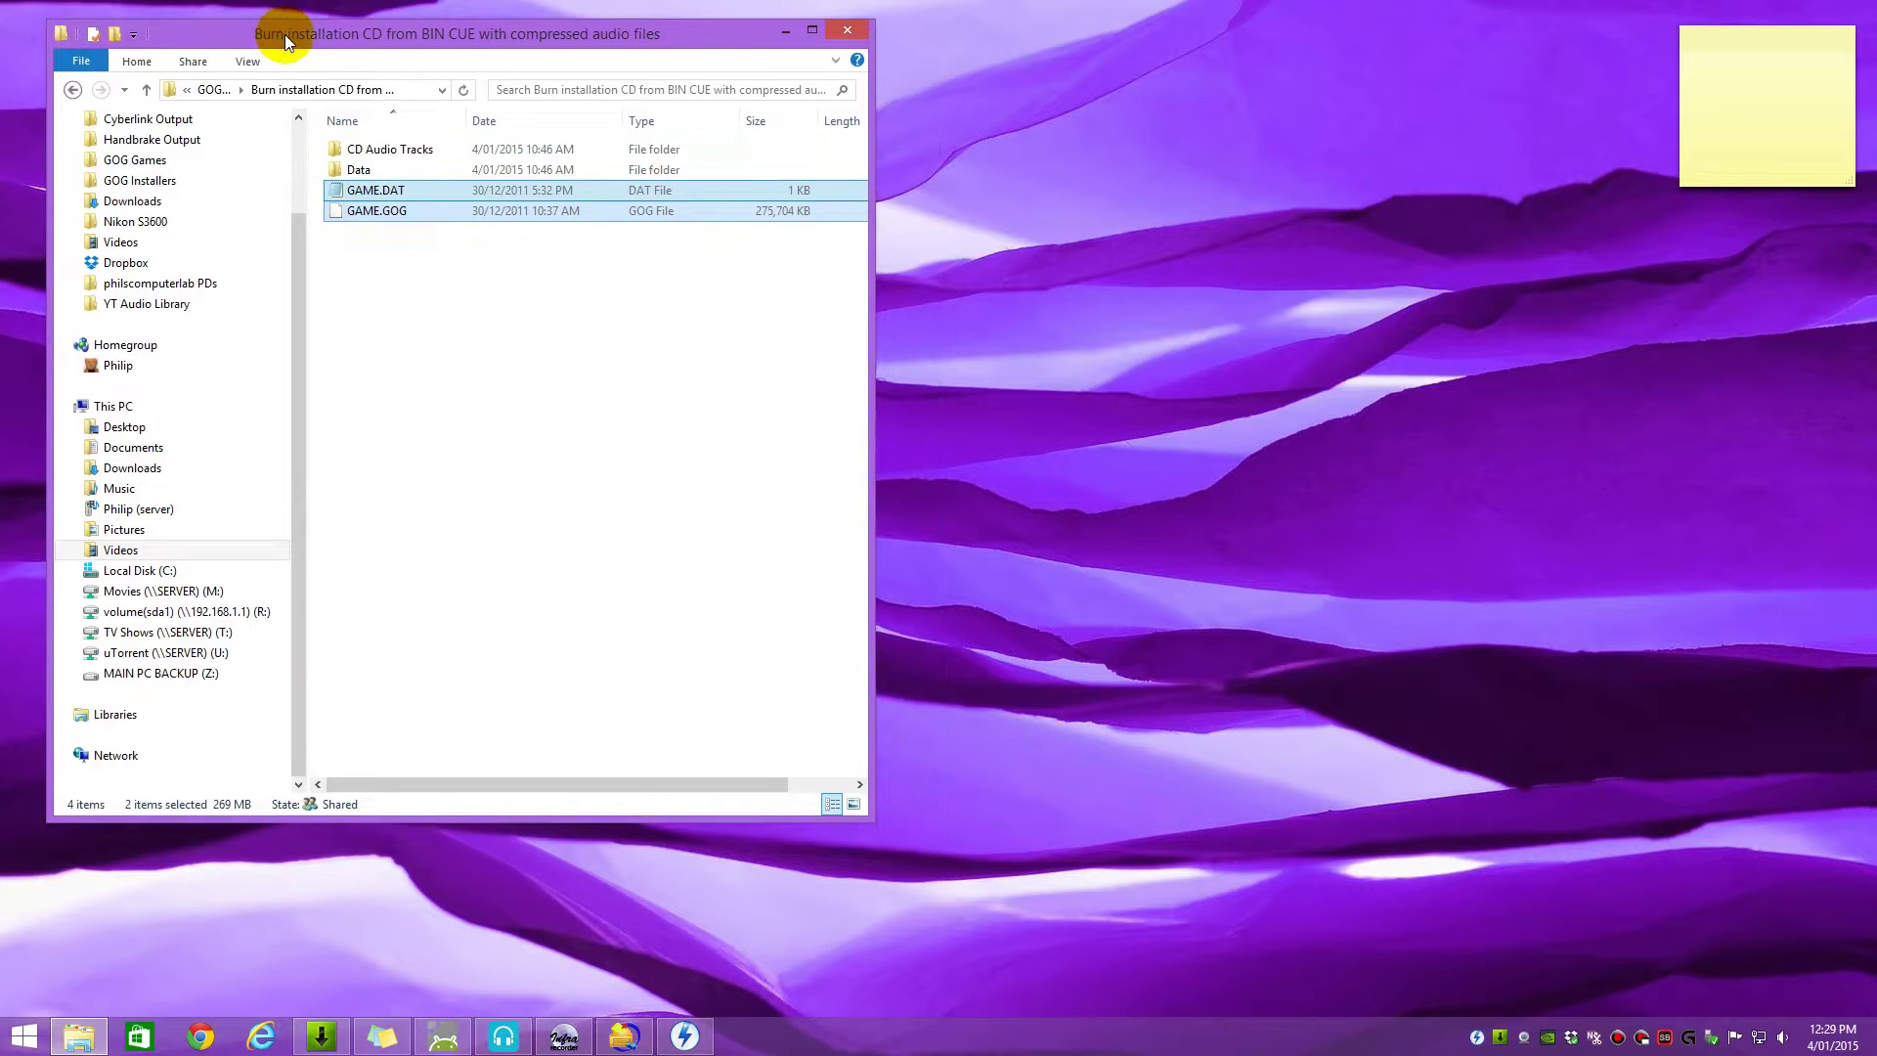
click(466, 372)
drag(869, 548, 1017, 547)
Step: Rename GAME.GOG to GAME.bin, accepting the extension change warning
click(424, 213)
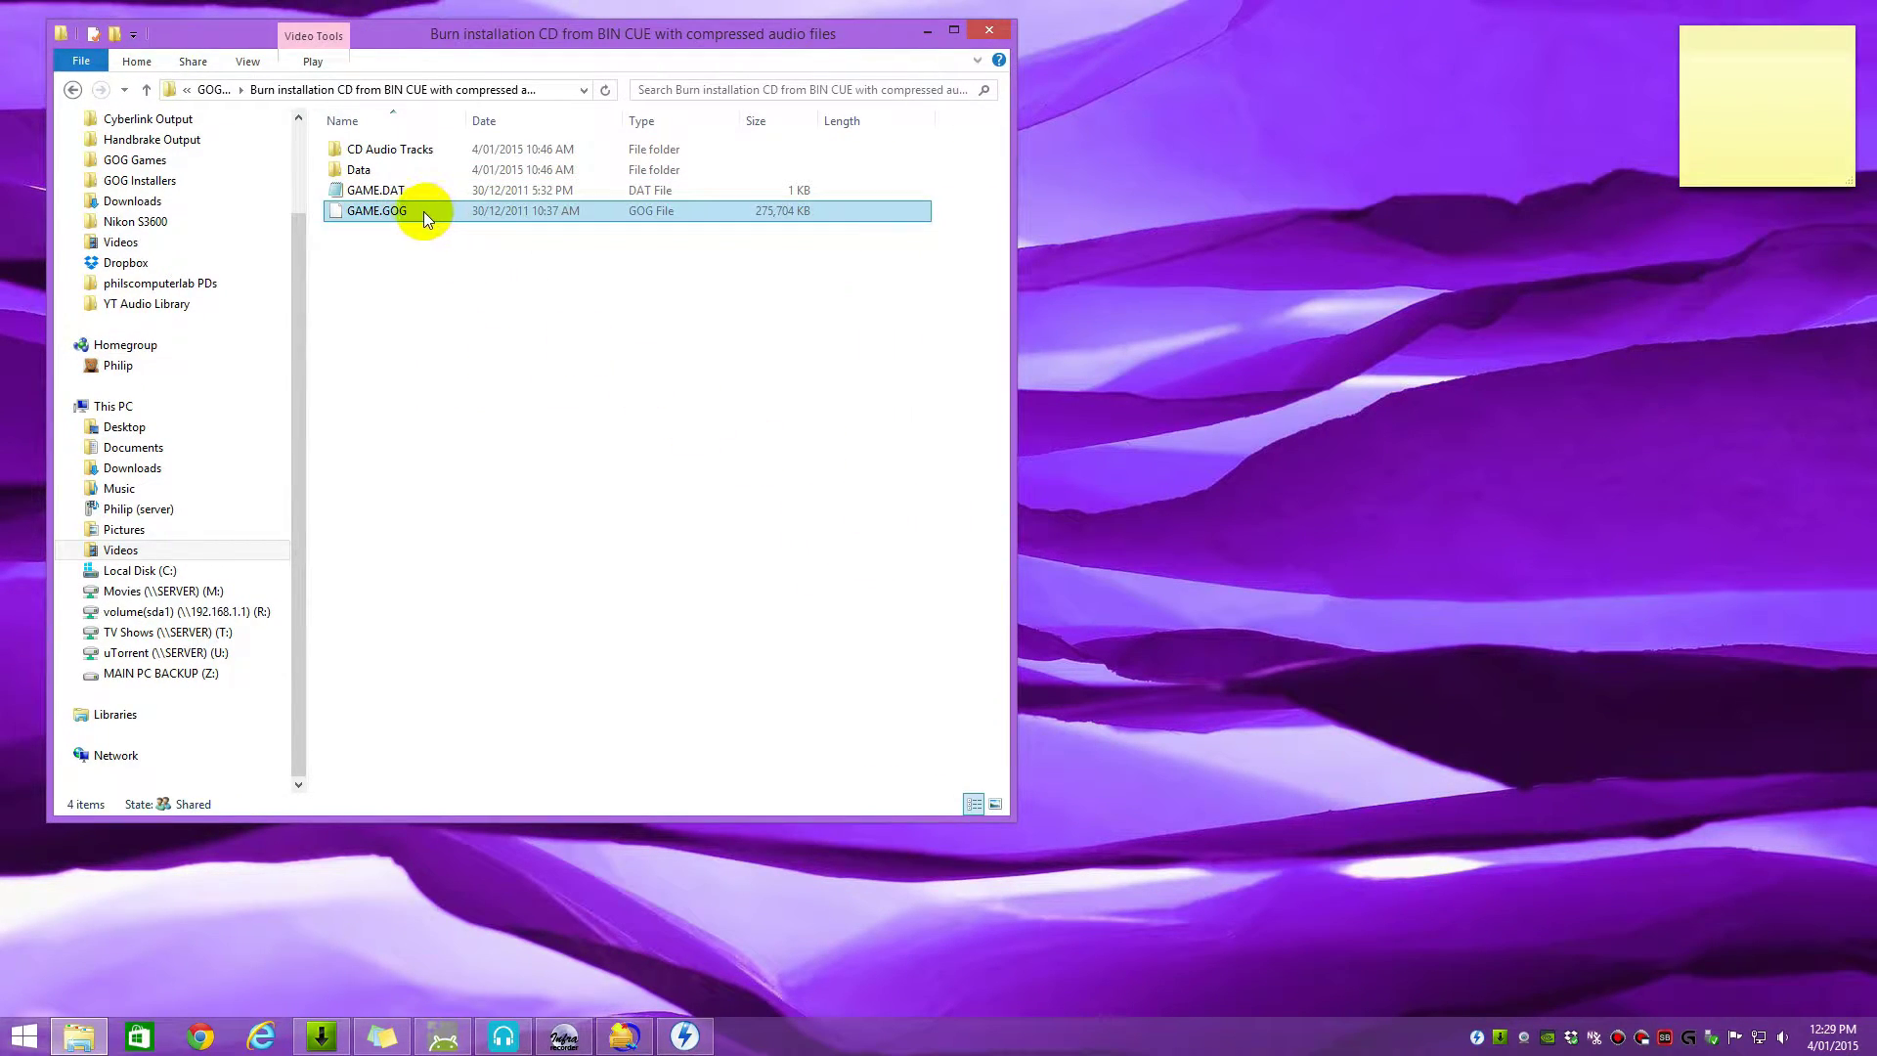
right_click(367, 213)
click(432, 538)
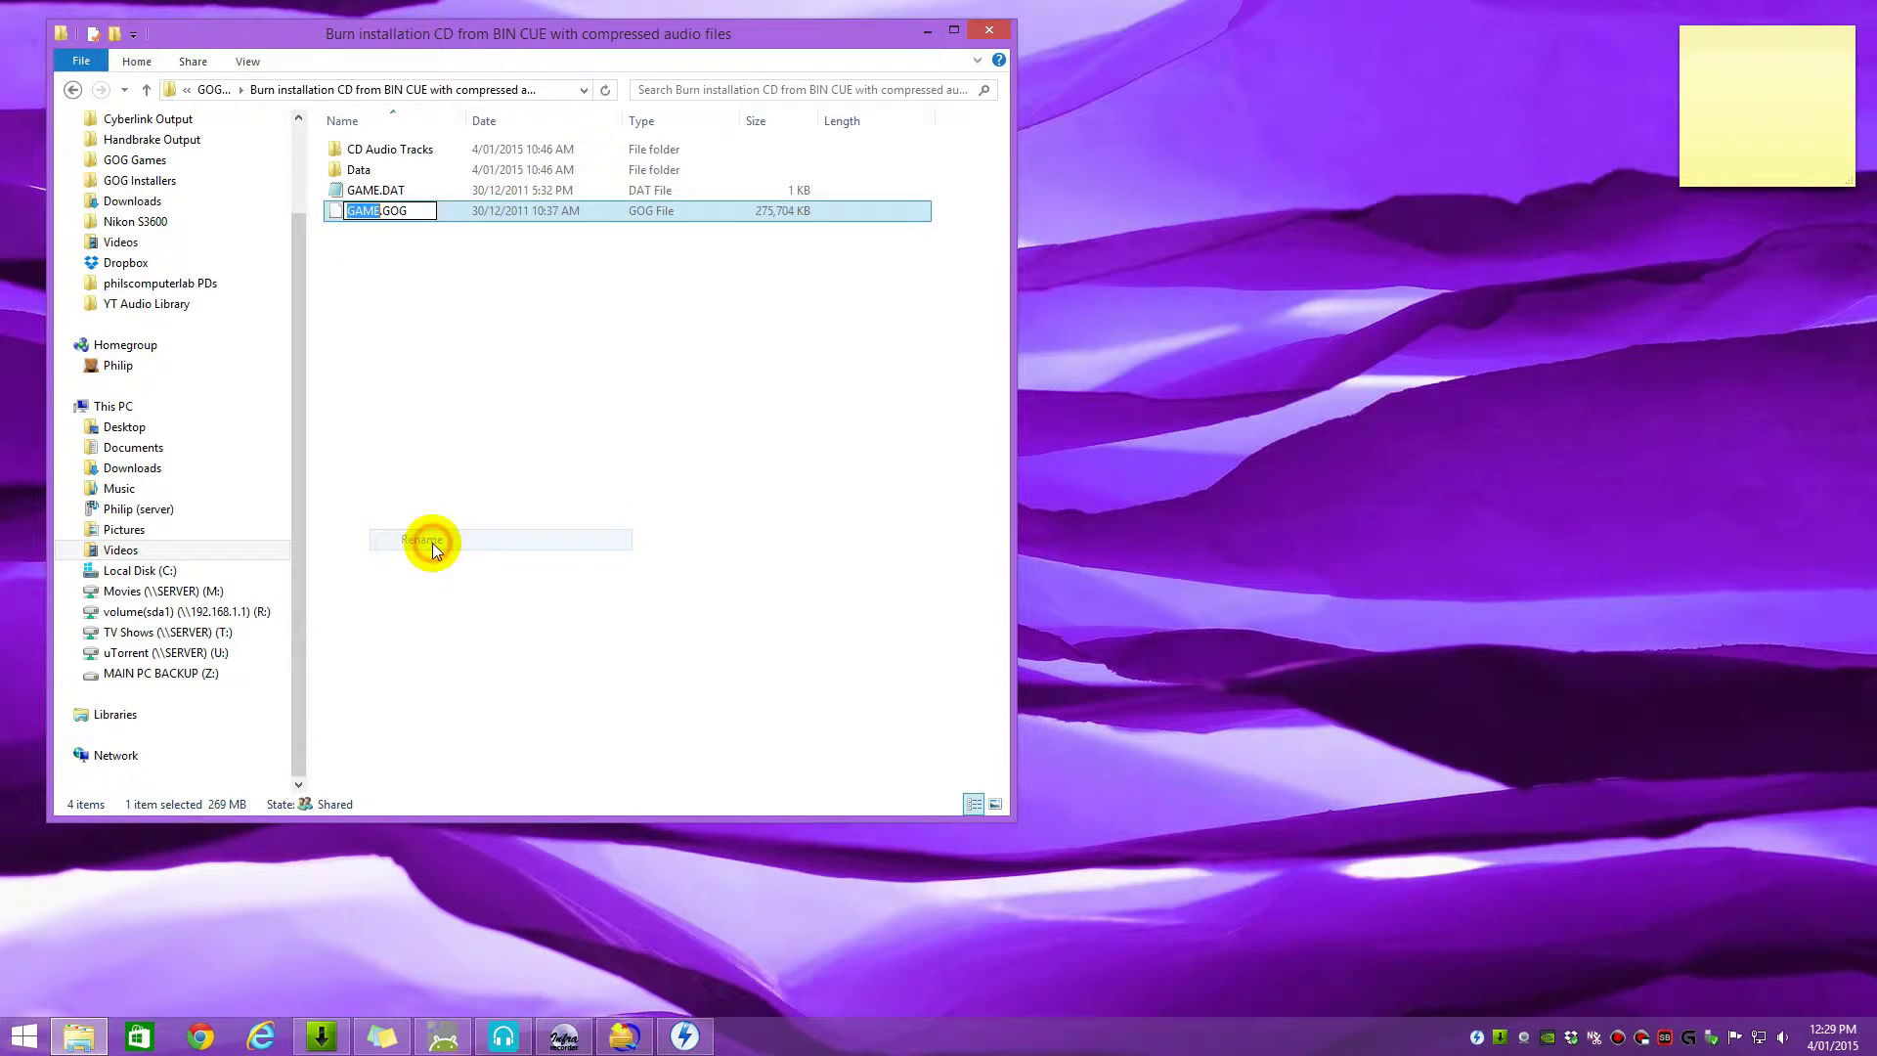
key(End)
key(BackSpace)
key(BackSpace)
key(BackSpace)
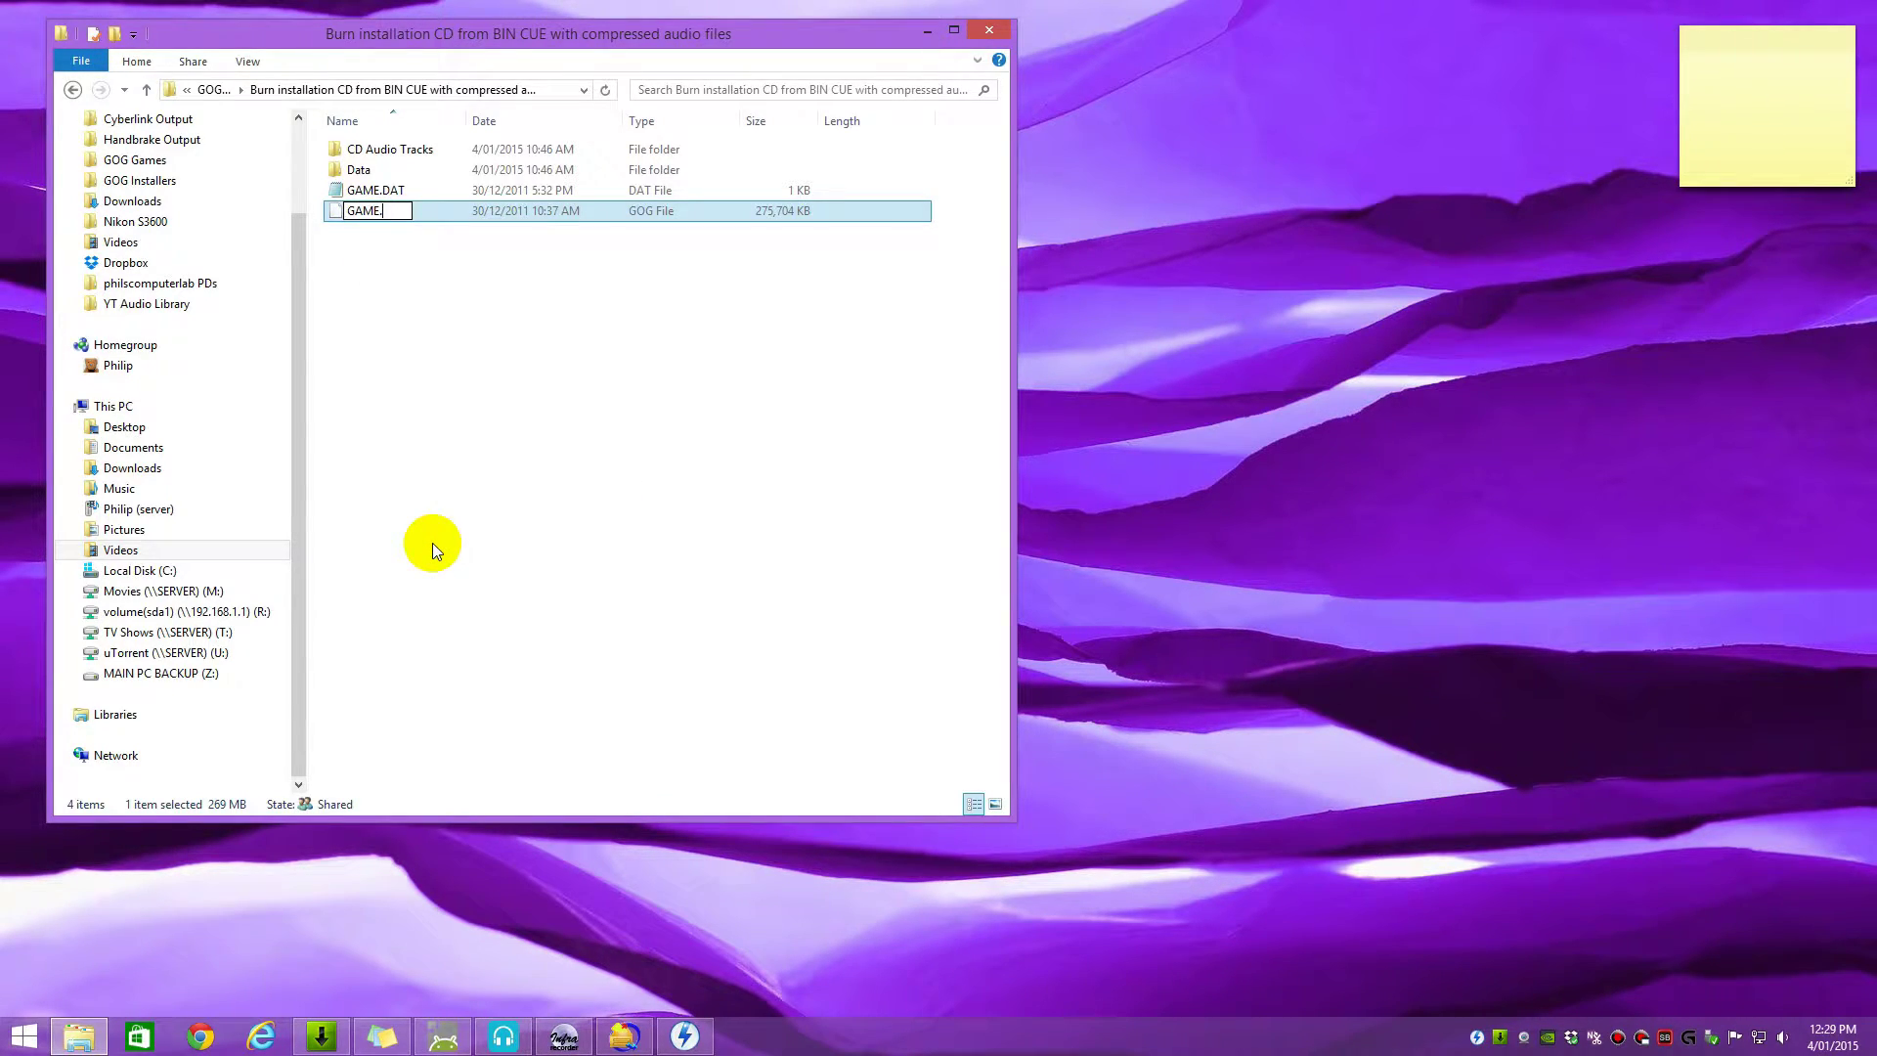
text(bin)
key(Return)
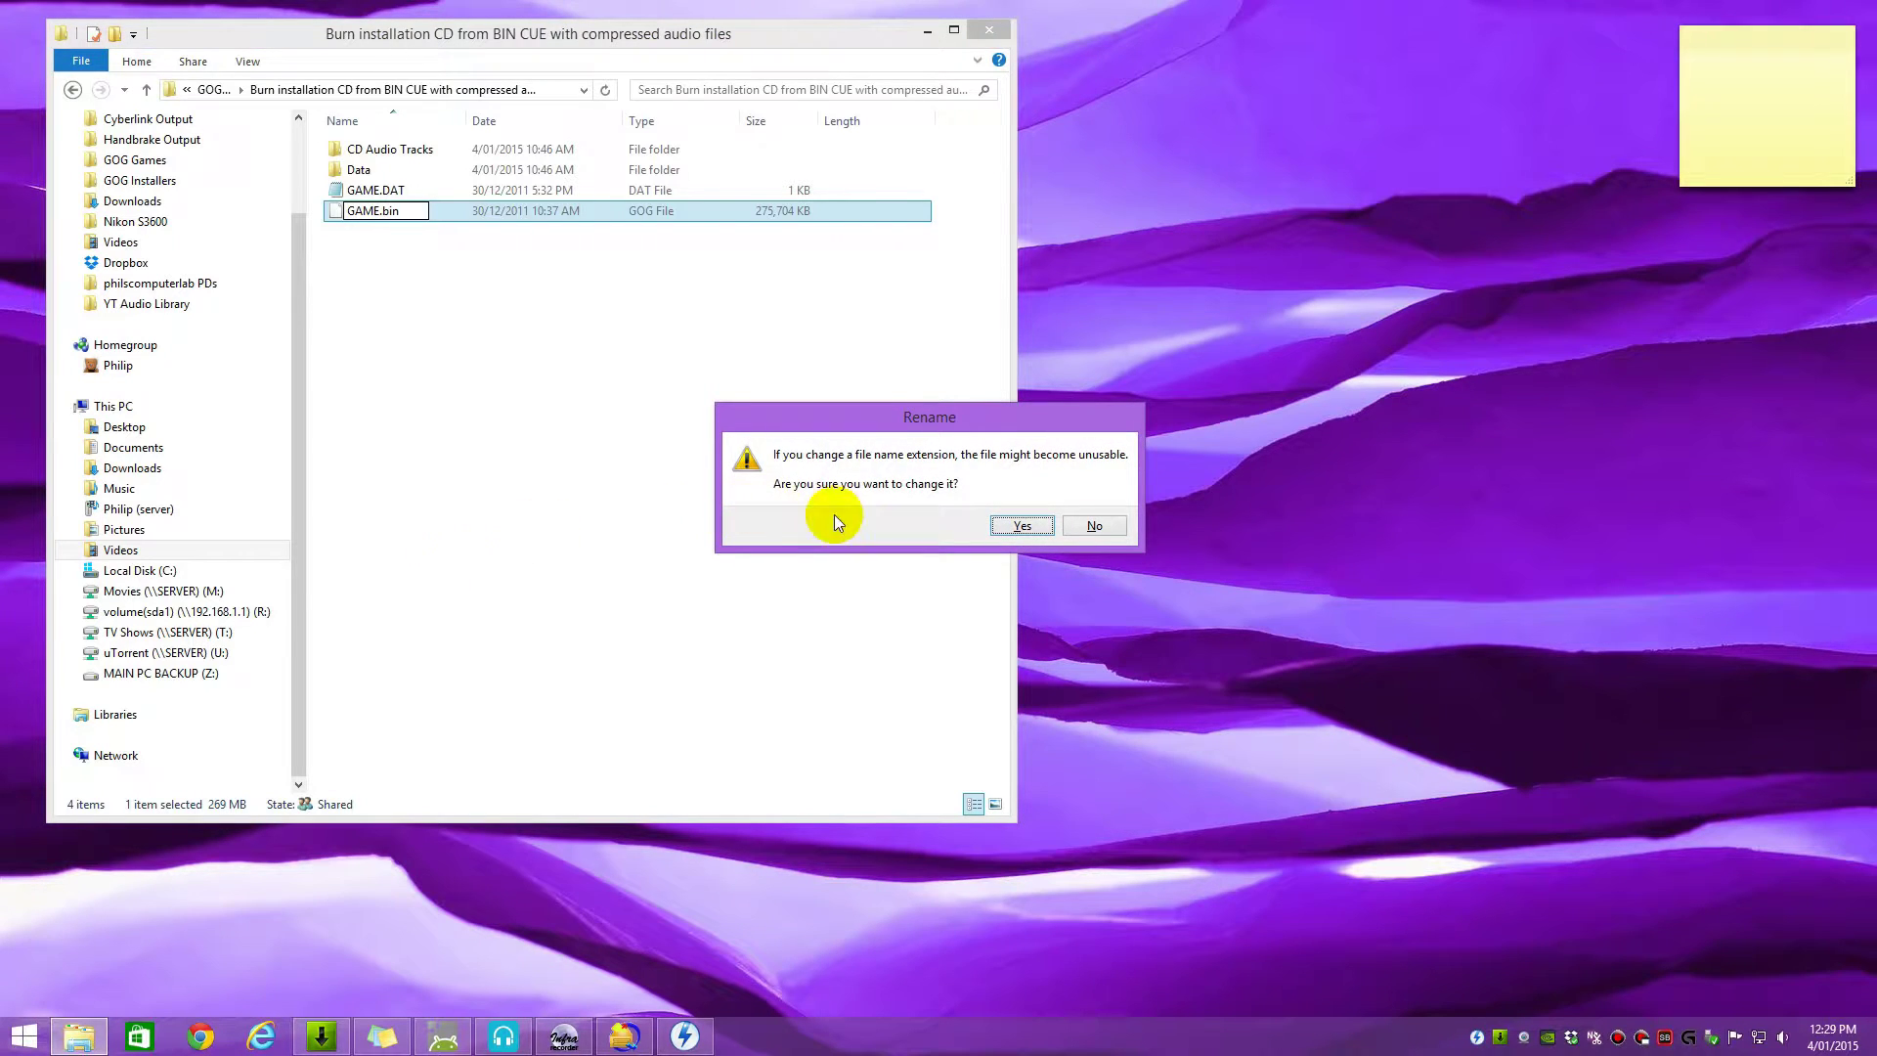
click(1023, 528)
Step: Rename GAME.DAT to GAME.cue, accepting the extension change warning
click(370, 214)
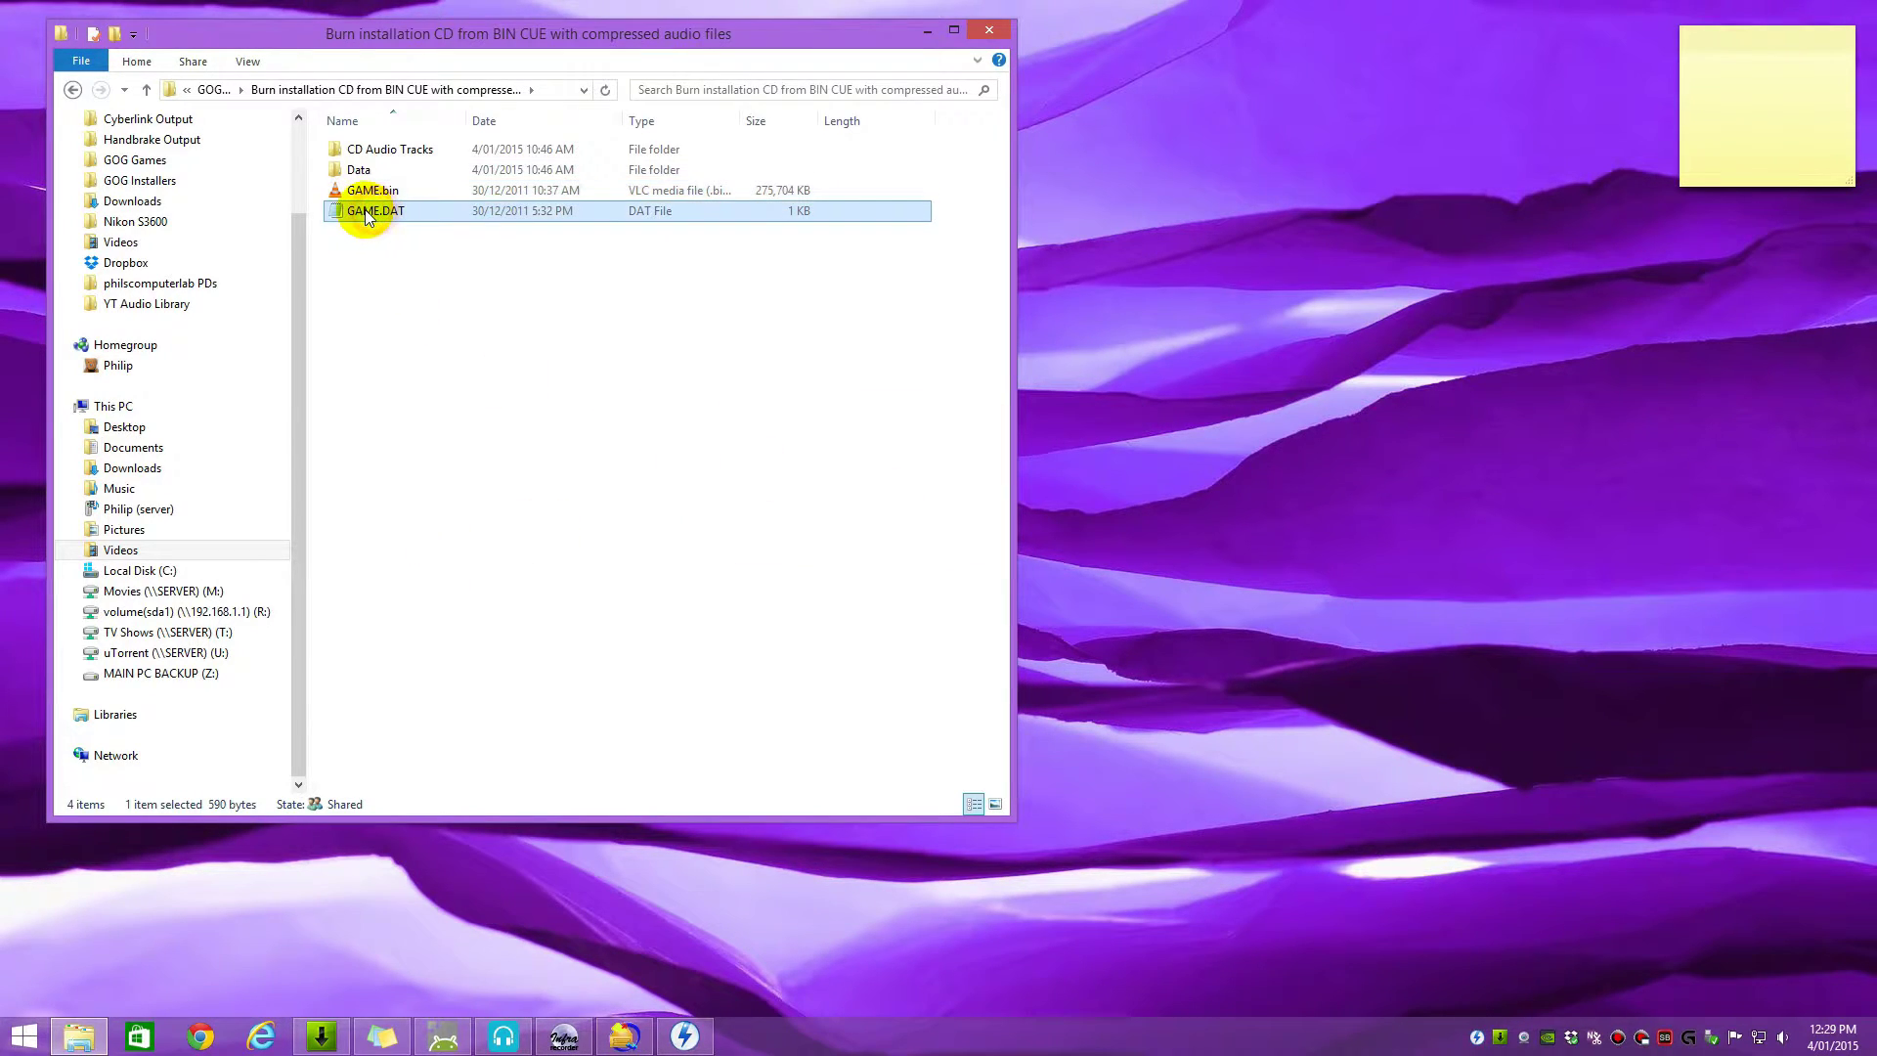
right_click(369, 214)
click(448, 584)
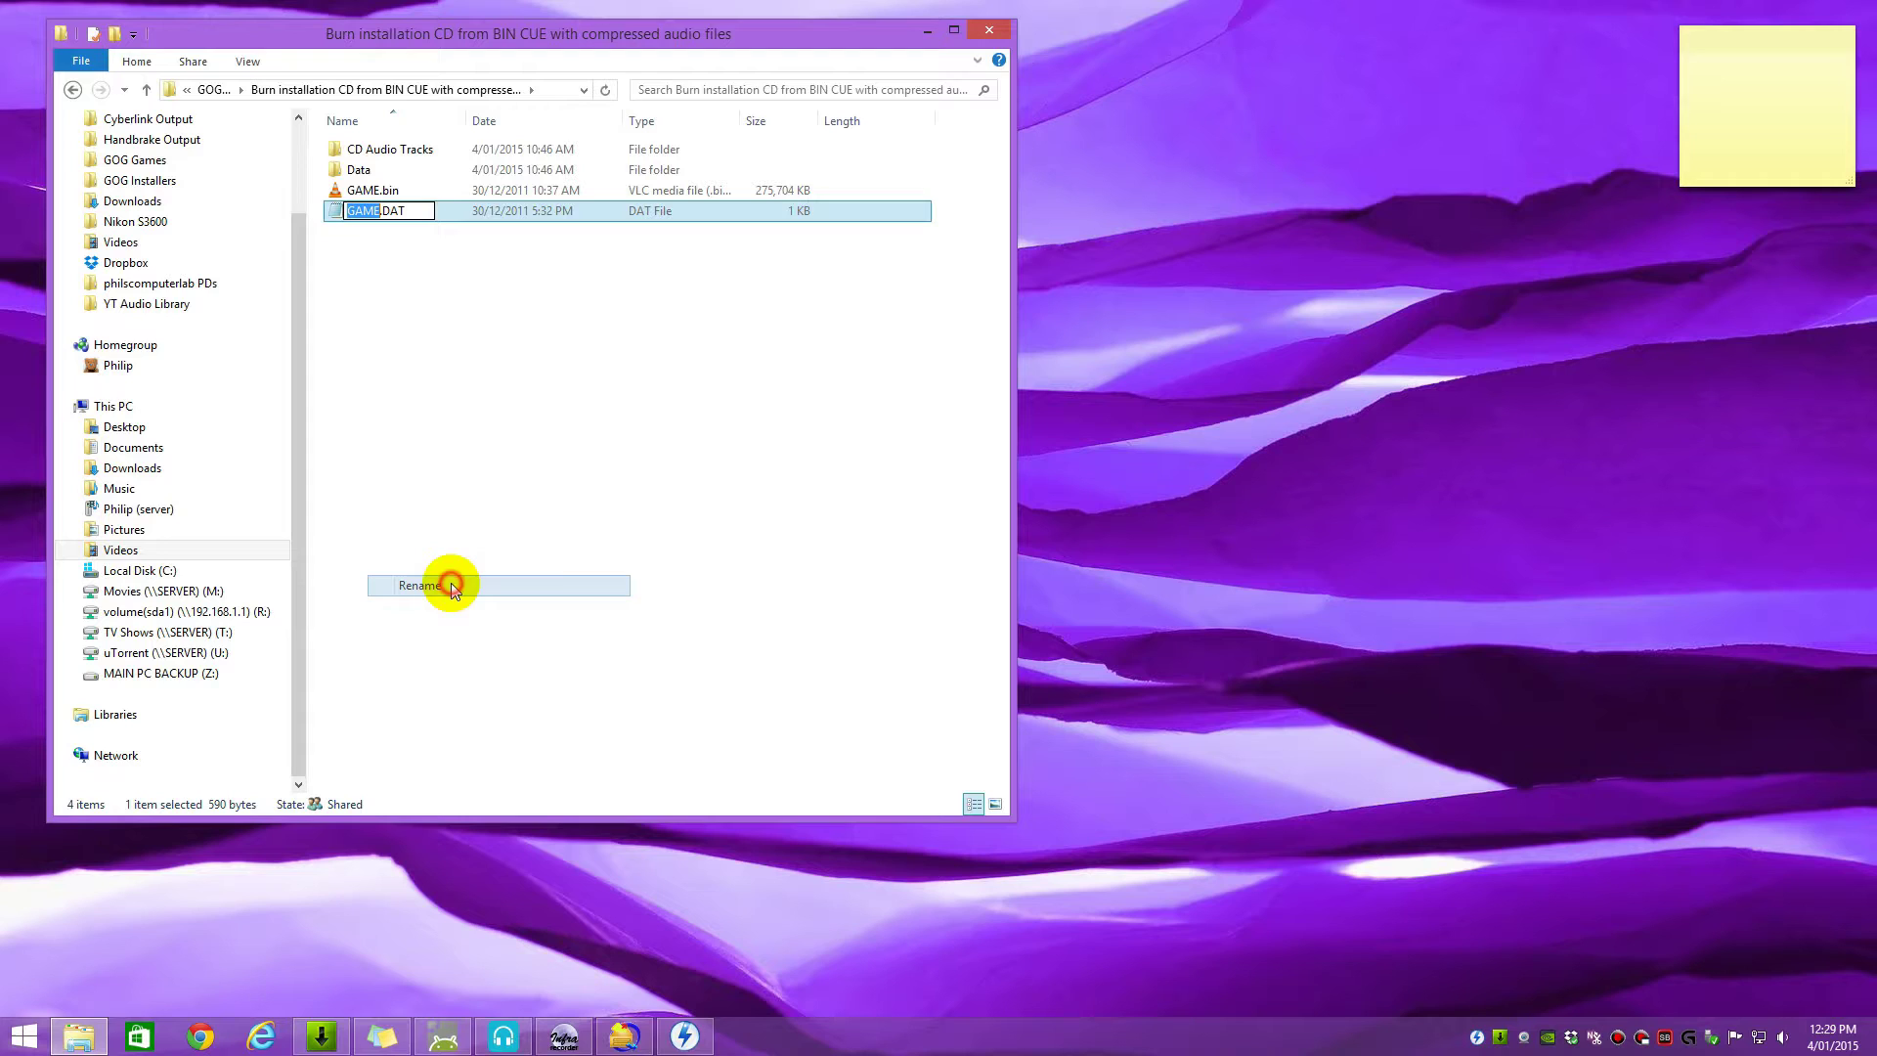
key(End)
key(BackSpace)
key(BackSpace)
key(BackSpace)
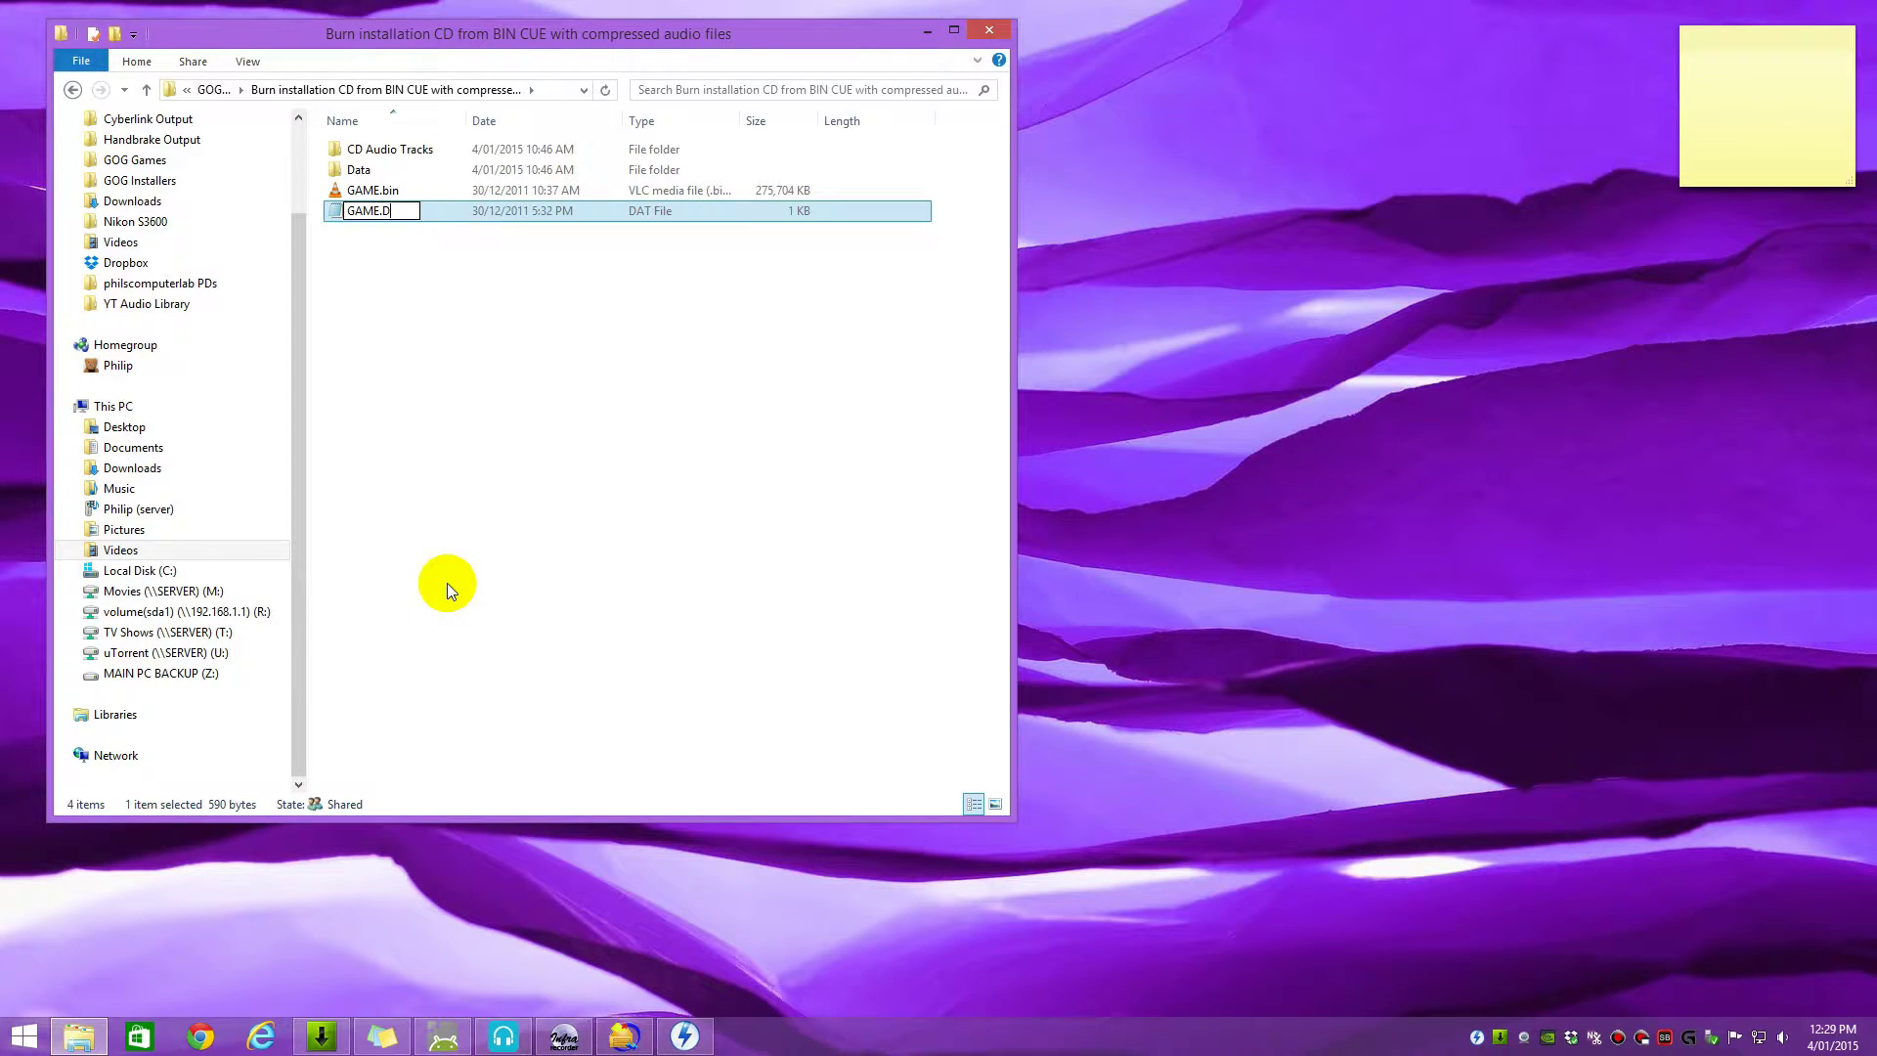
text(cue)
key(Return)
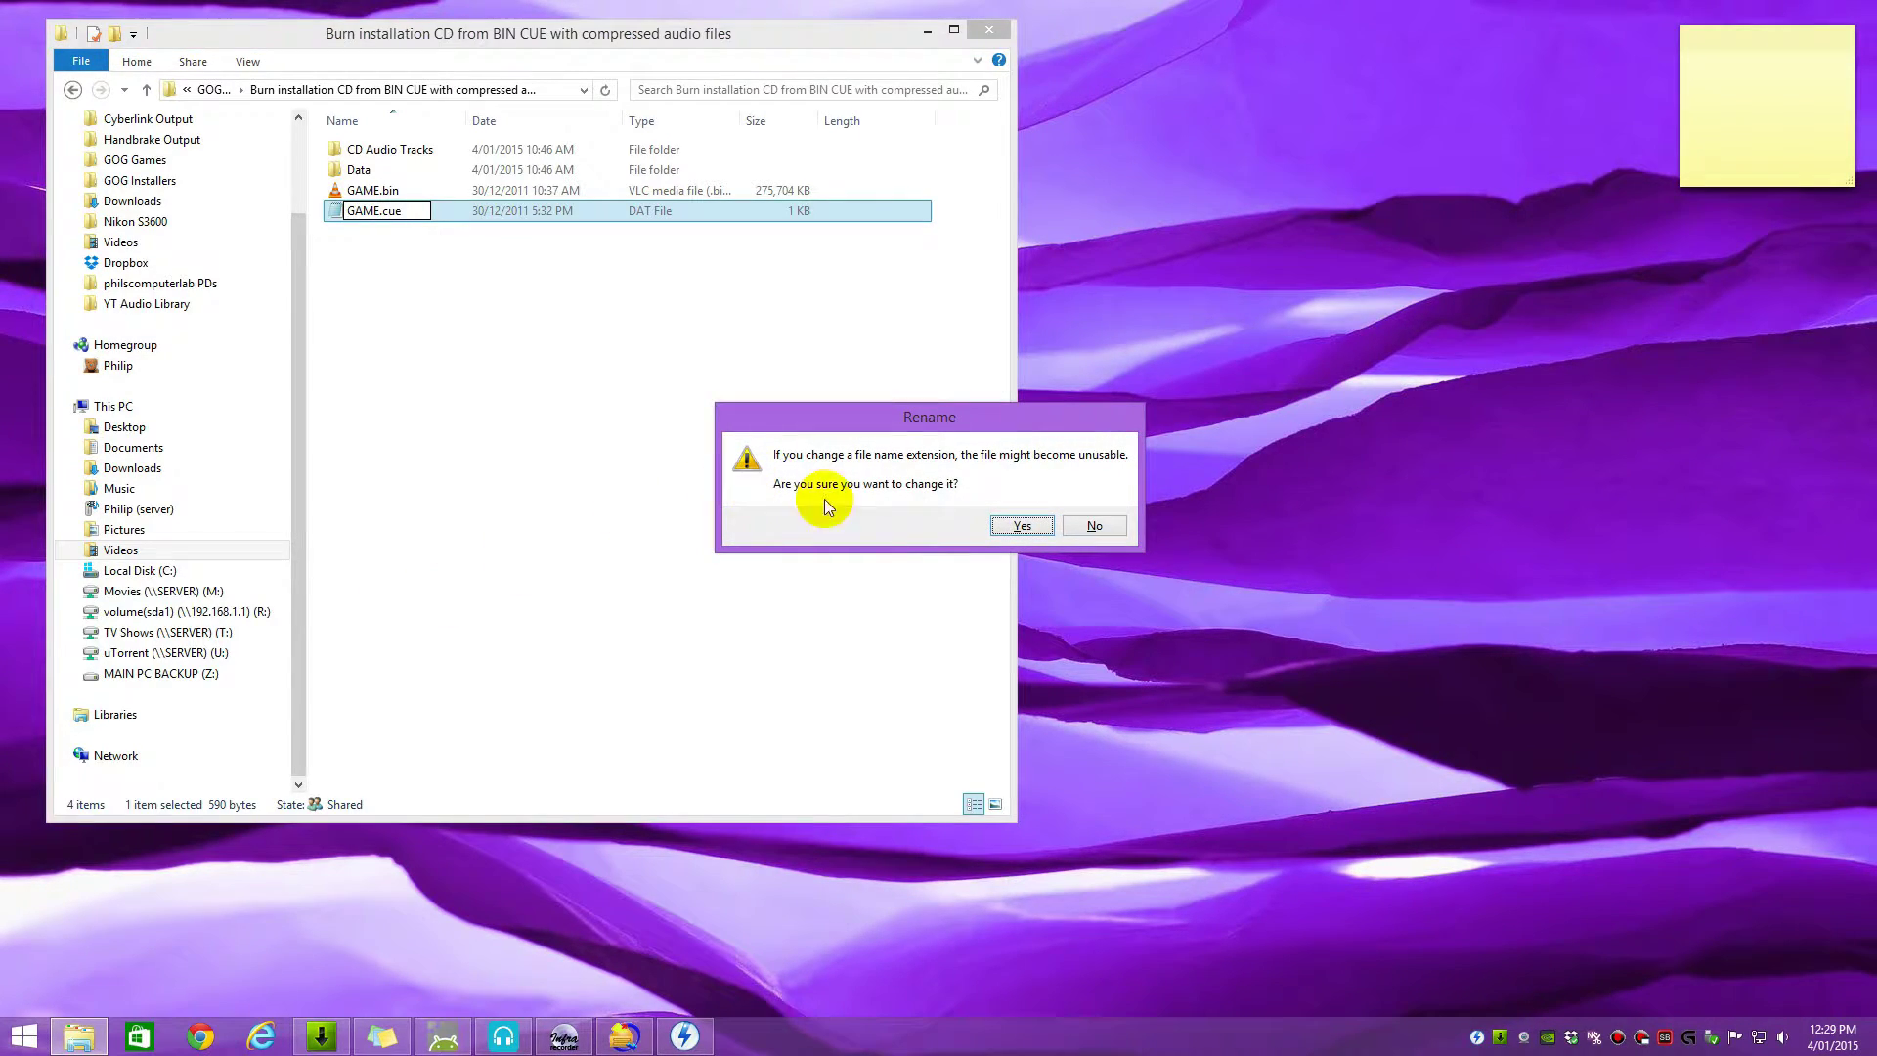
click(1017, 528)
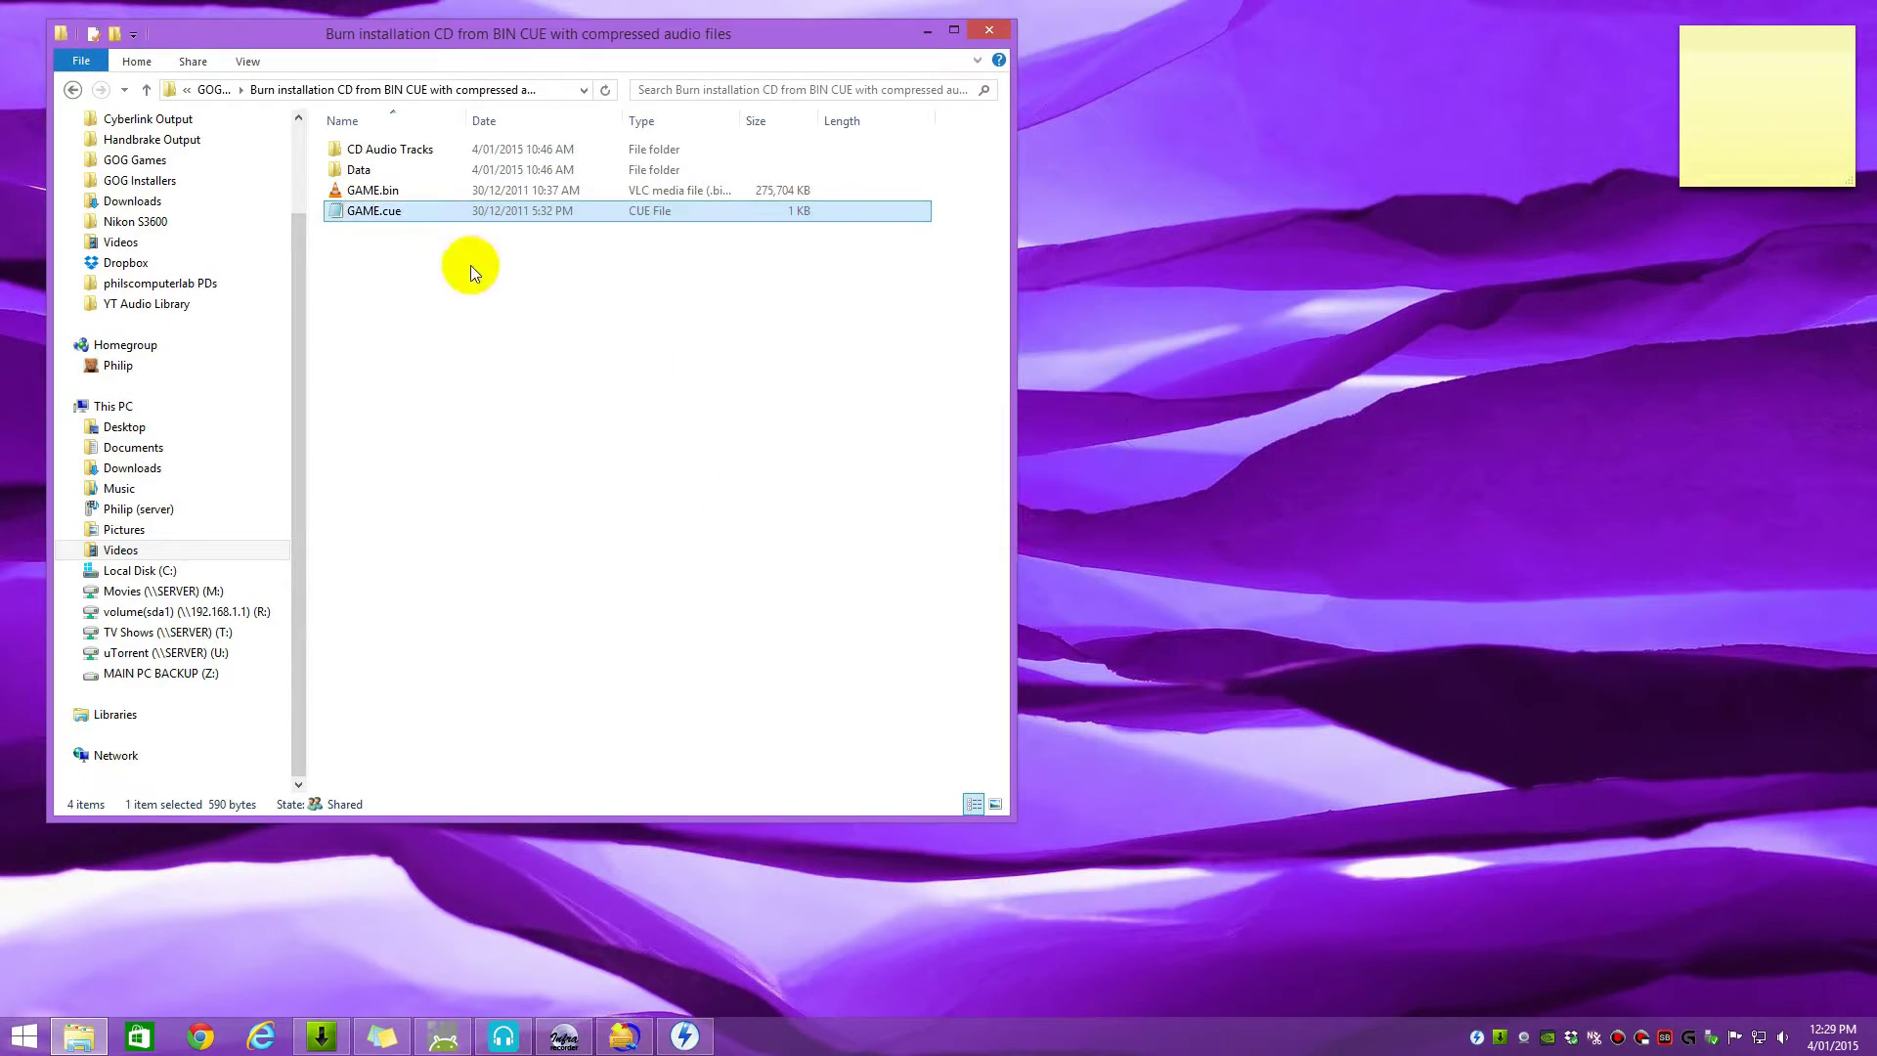
Step: In GAME.cue, change GOG to BIN and delete every track entry from FILE 02.mp3 onward
double_click(368, 213)
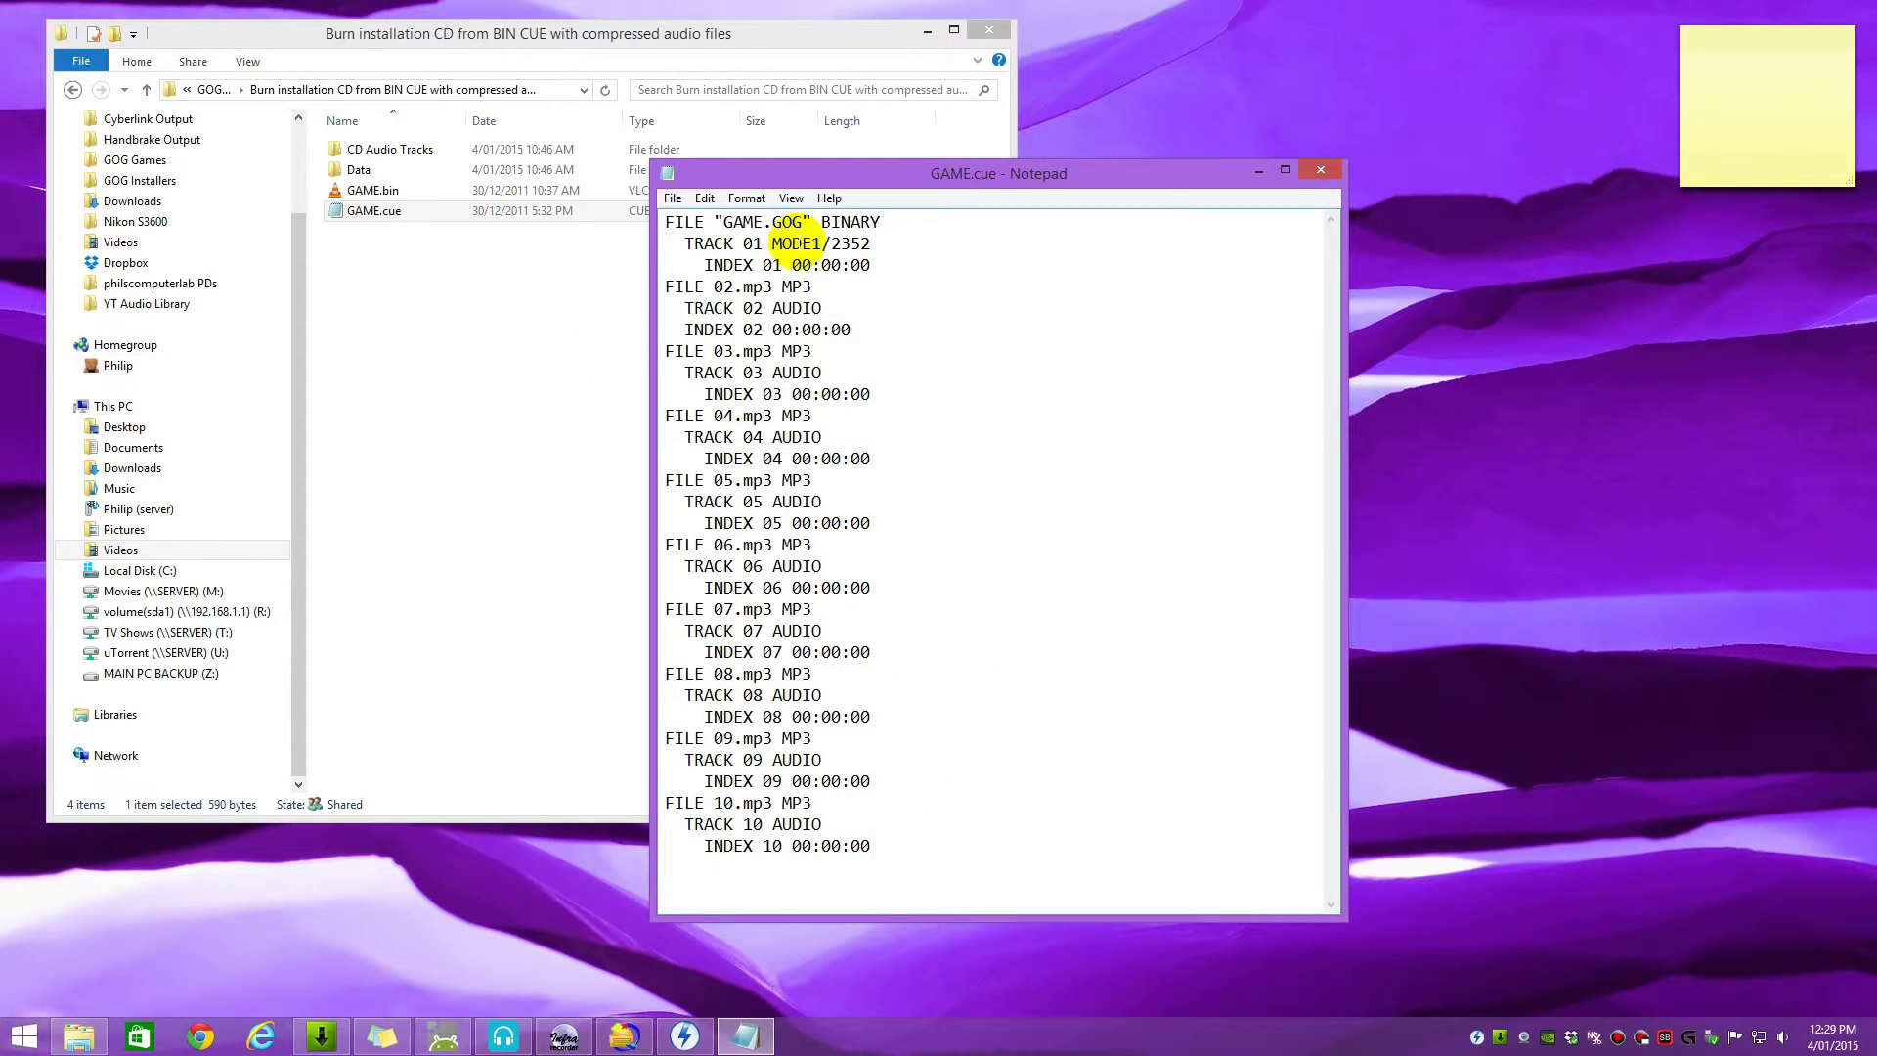
drag(773, 223, 806, 223)
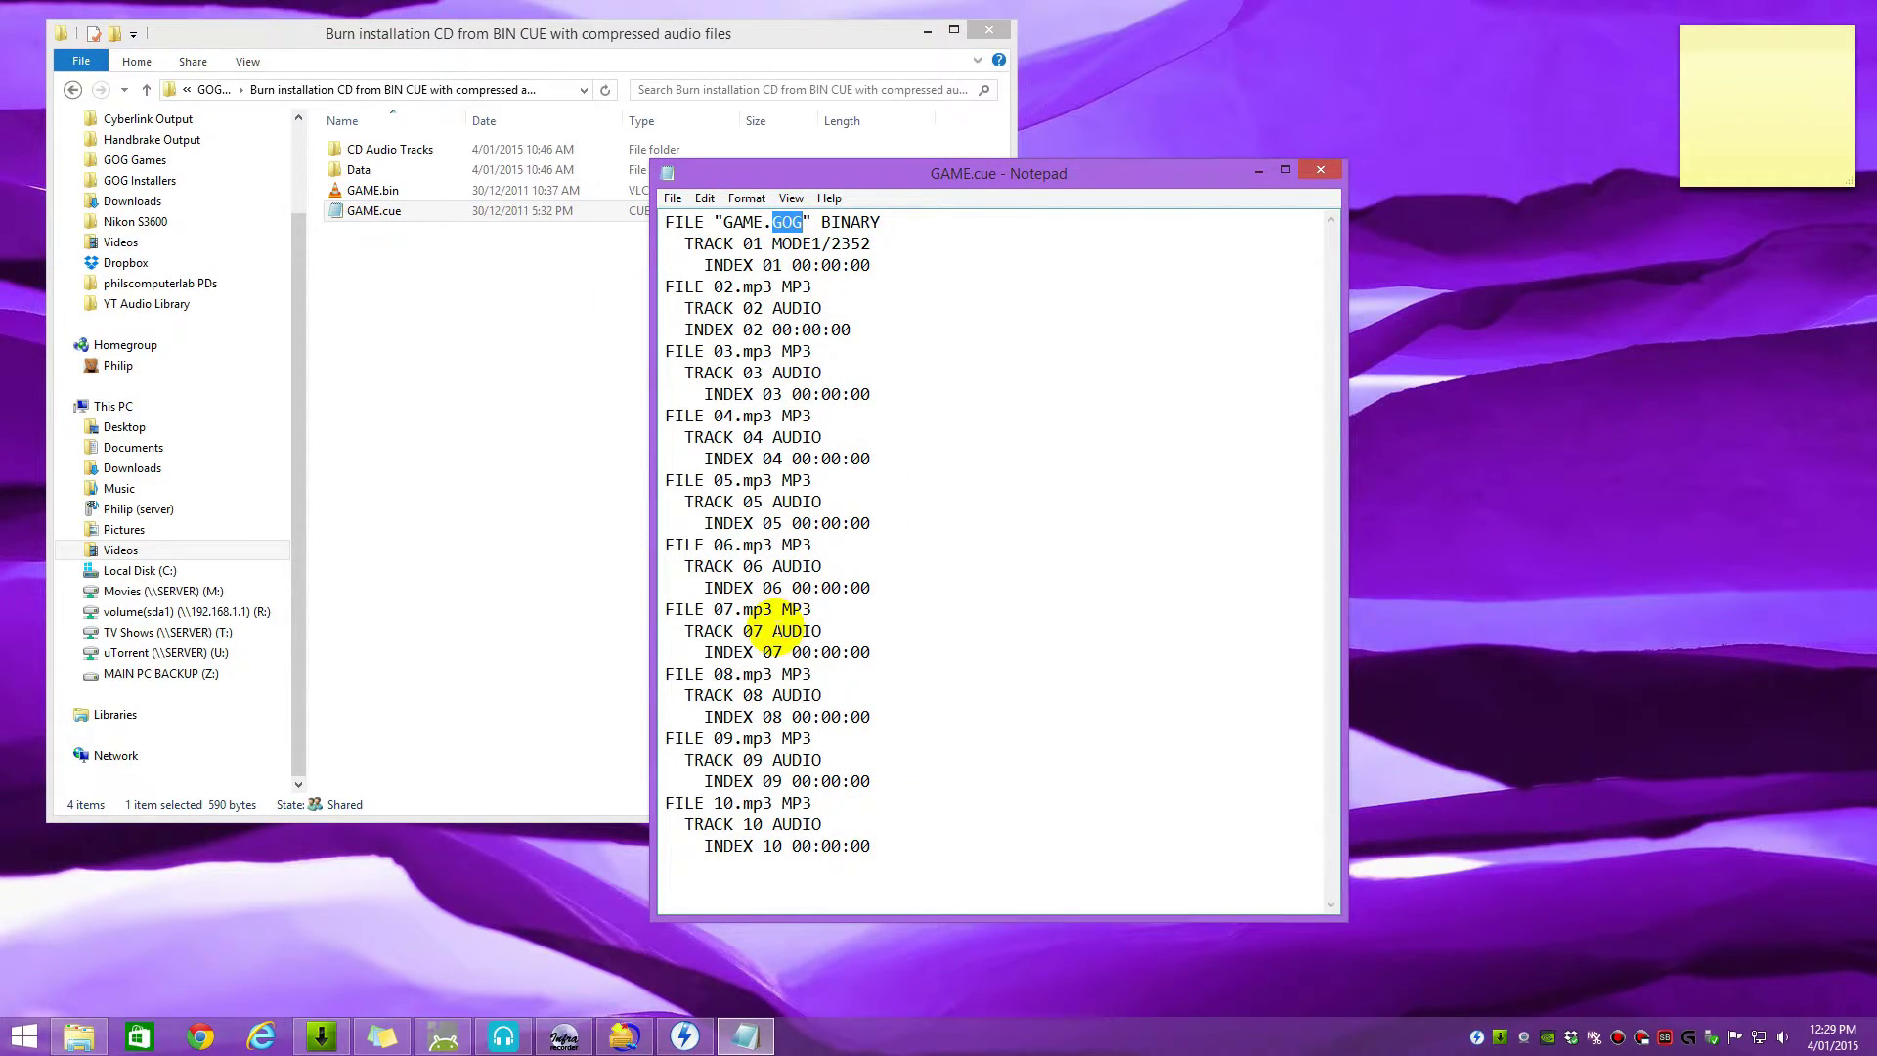
text(BIN)
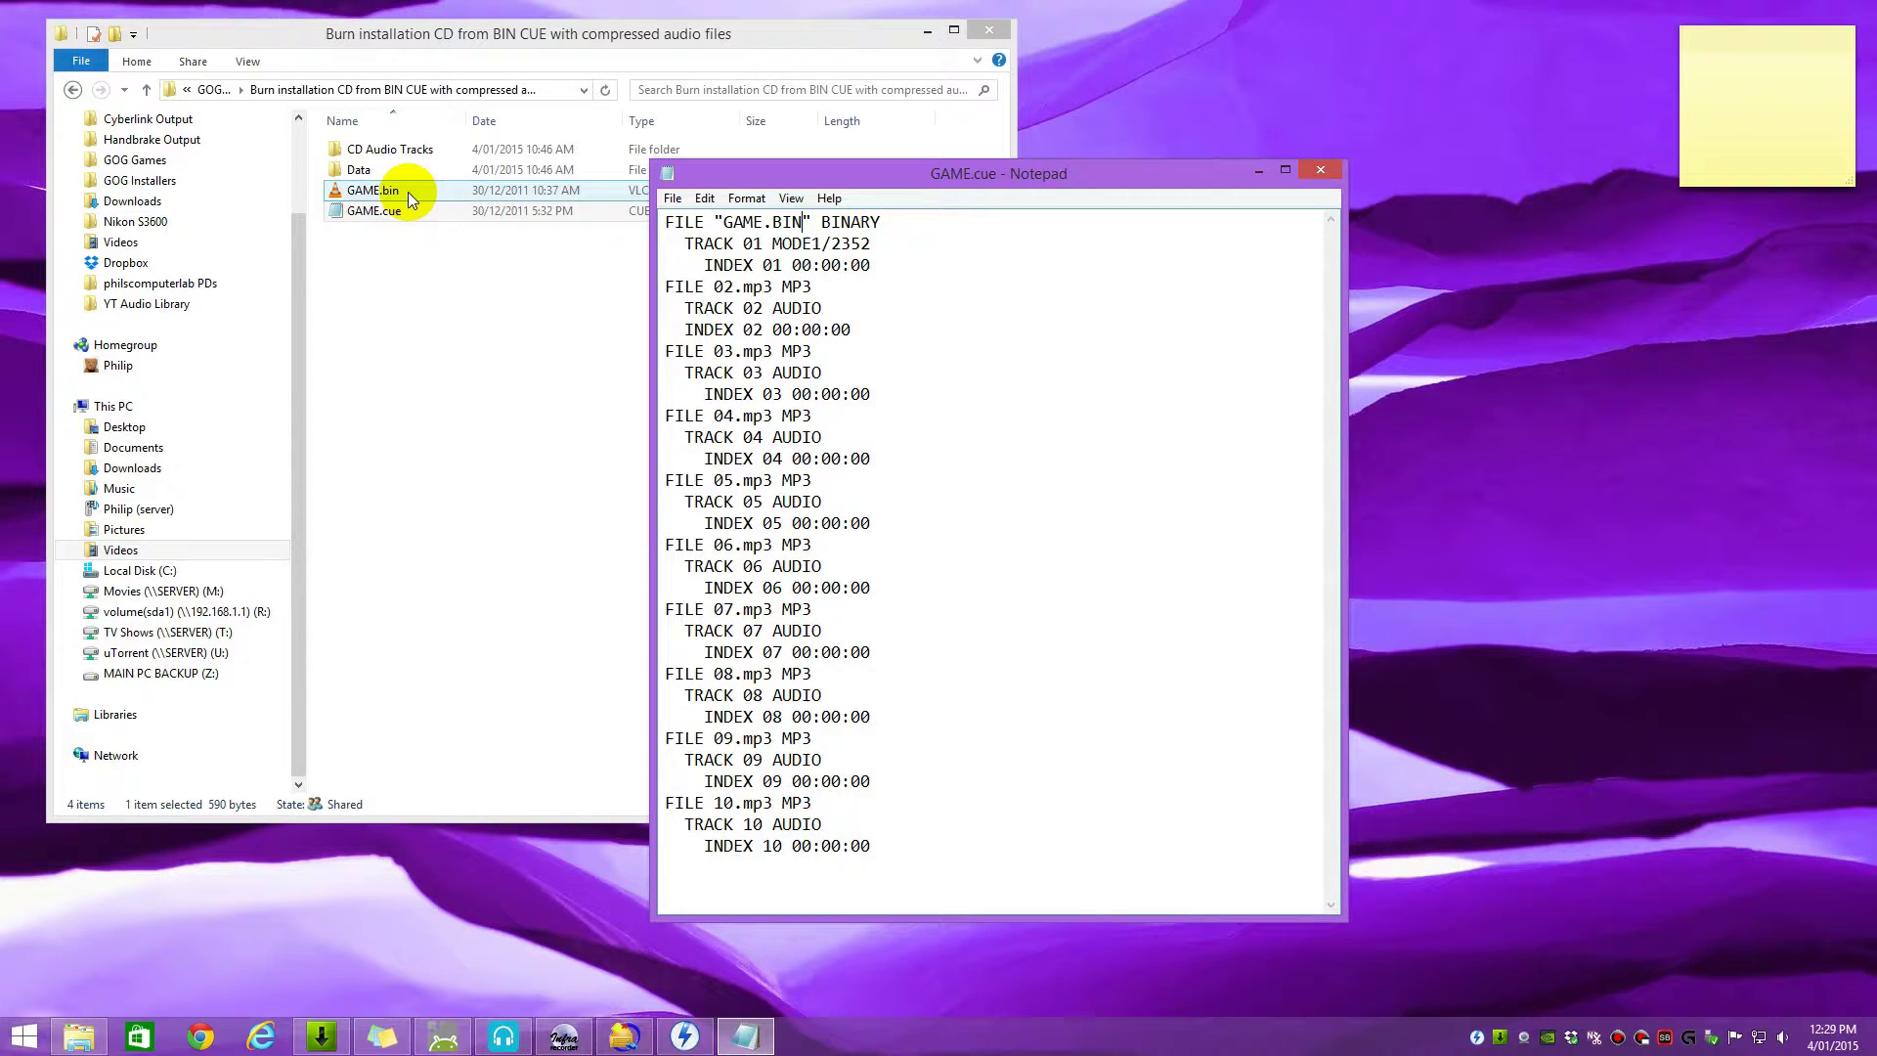
drag(880, 847, 581, 289)
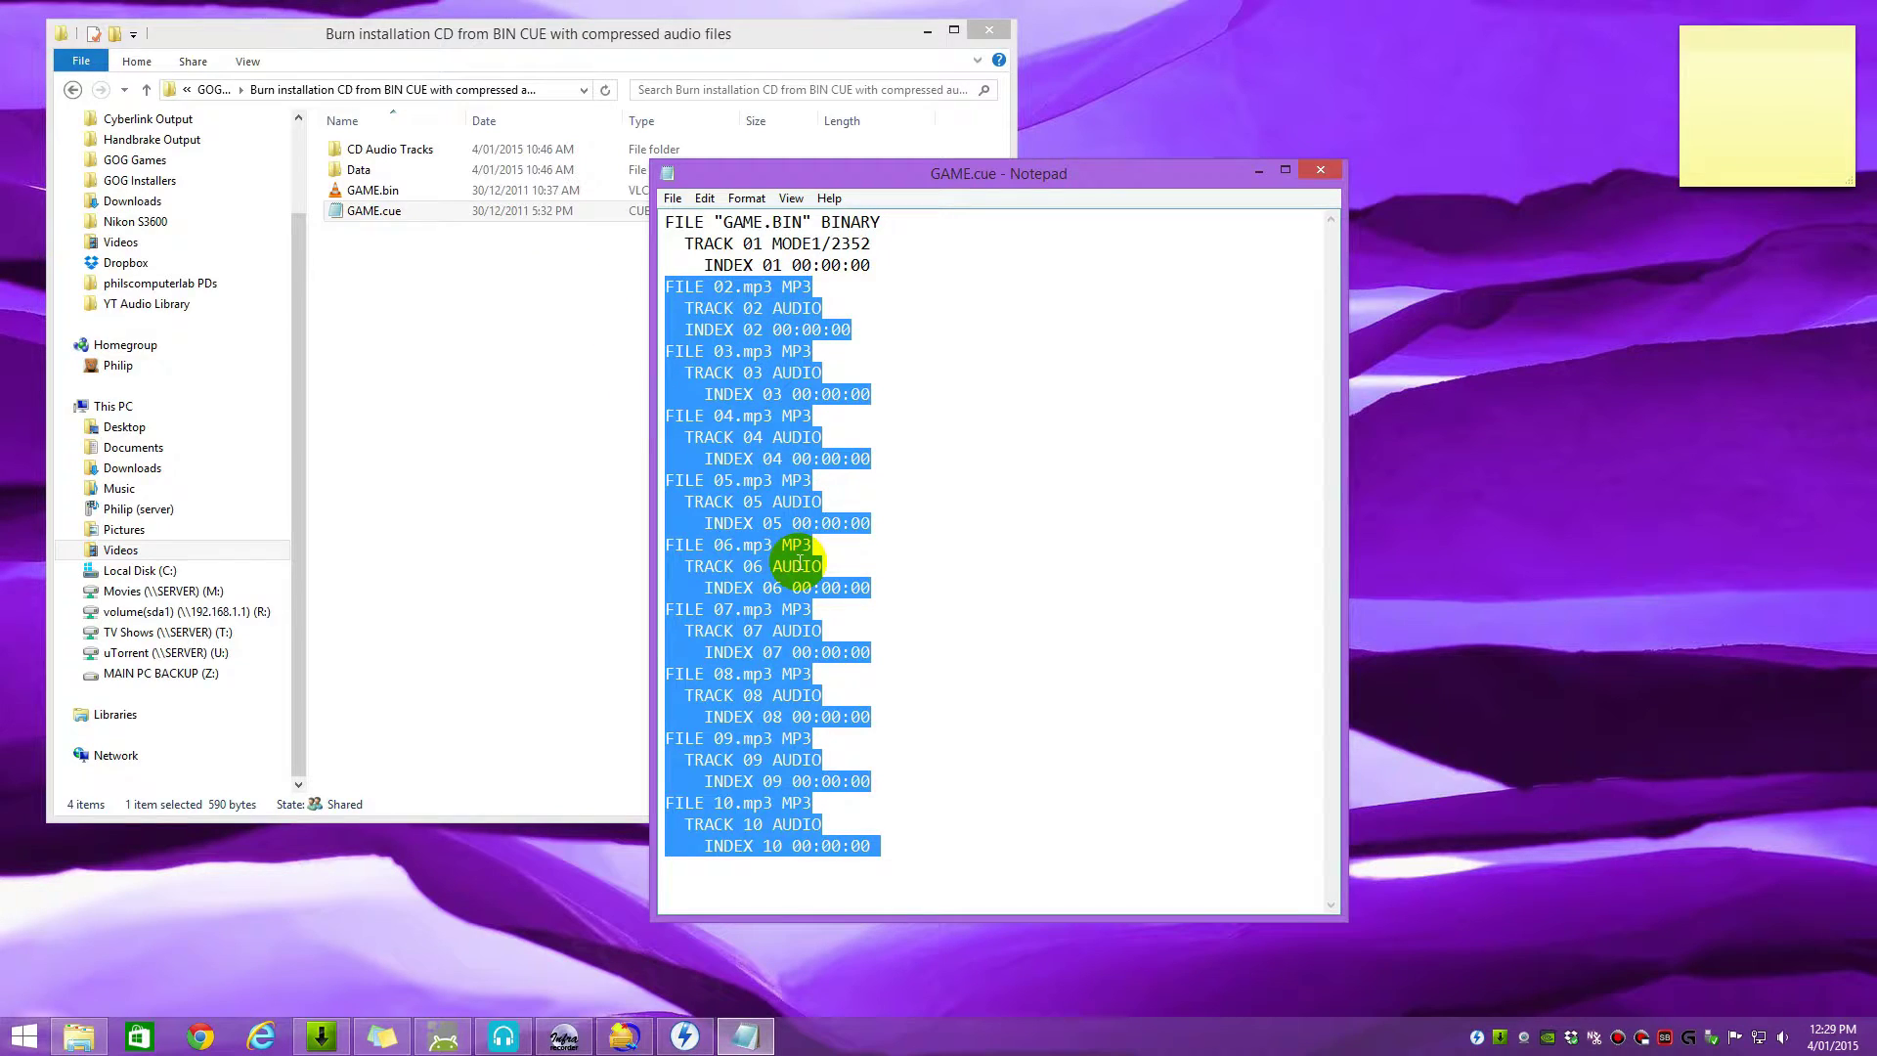
key(Delete)
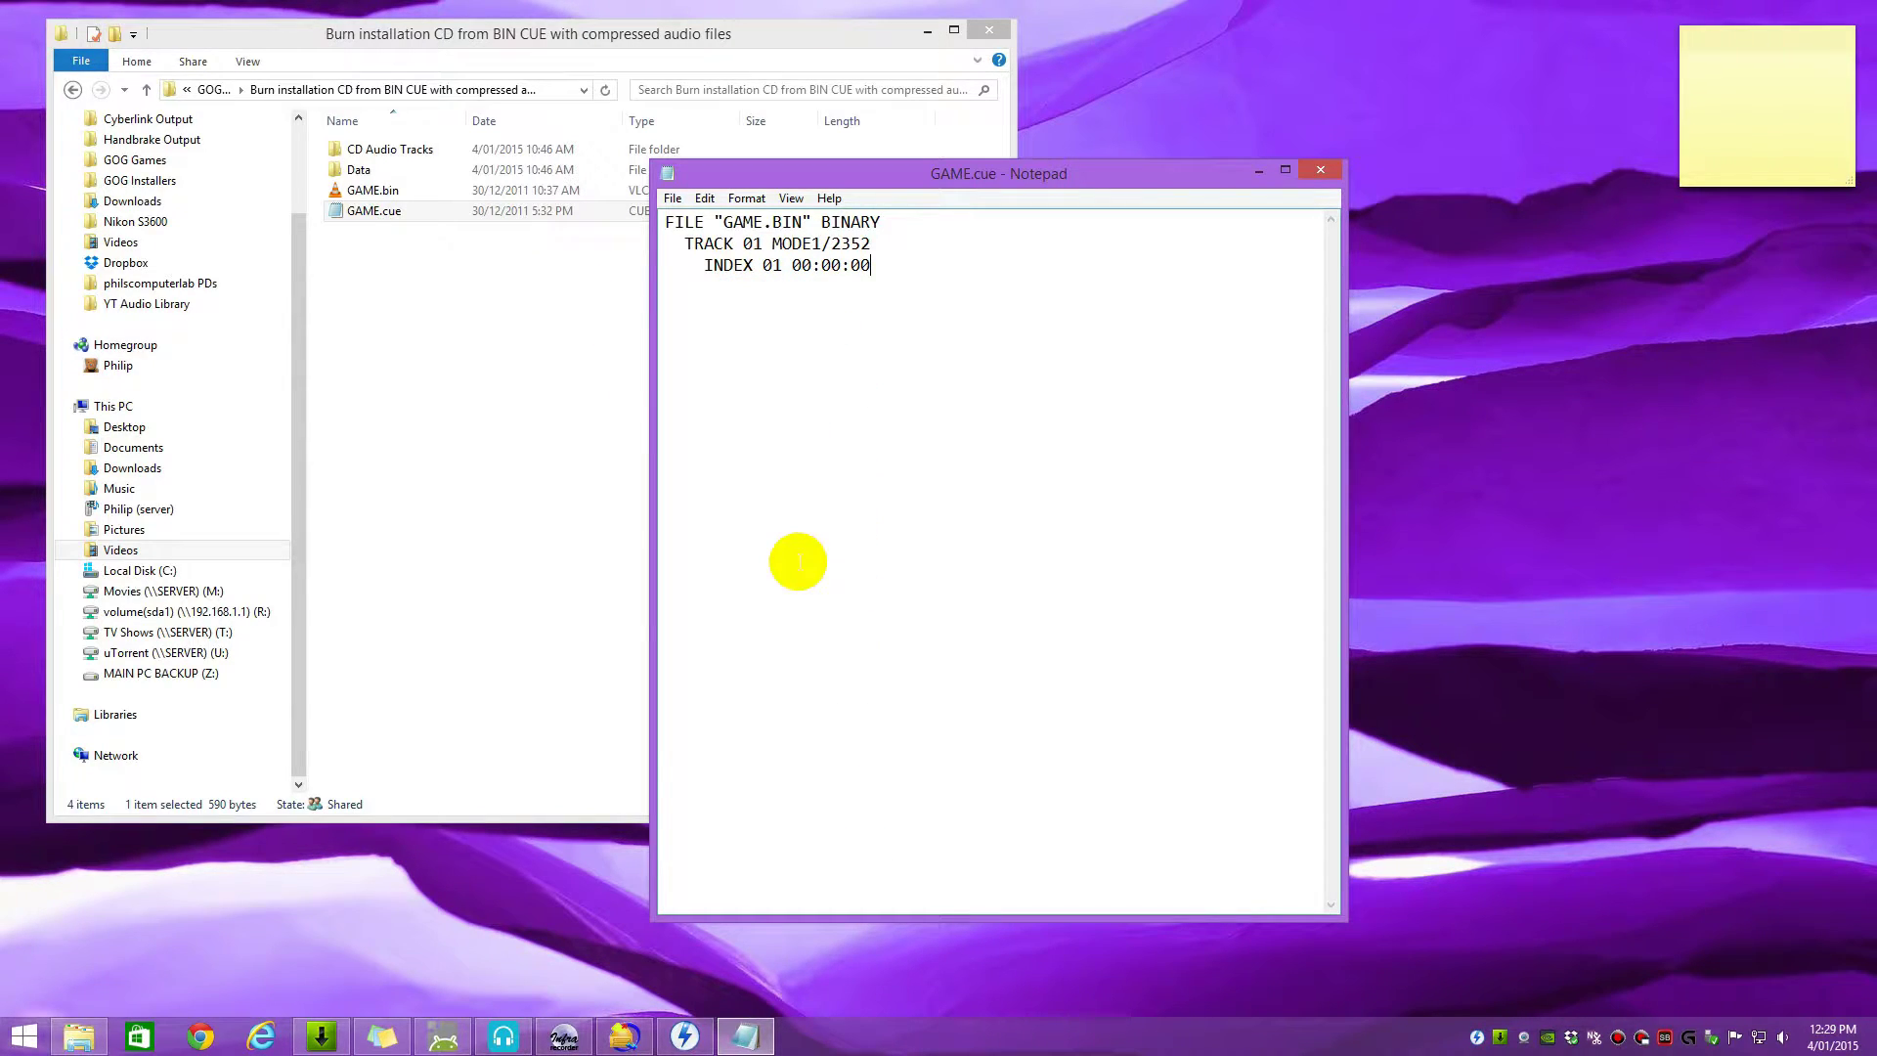
Step: Save and close the edited cue sheet, then launch WinISO
click(674, 200)
click(717, 260)
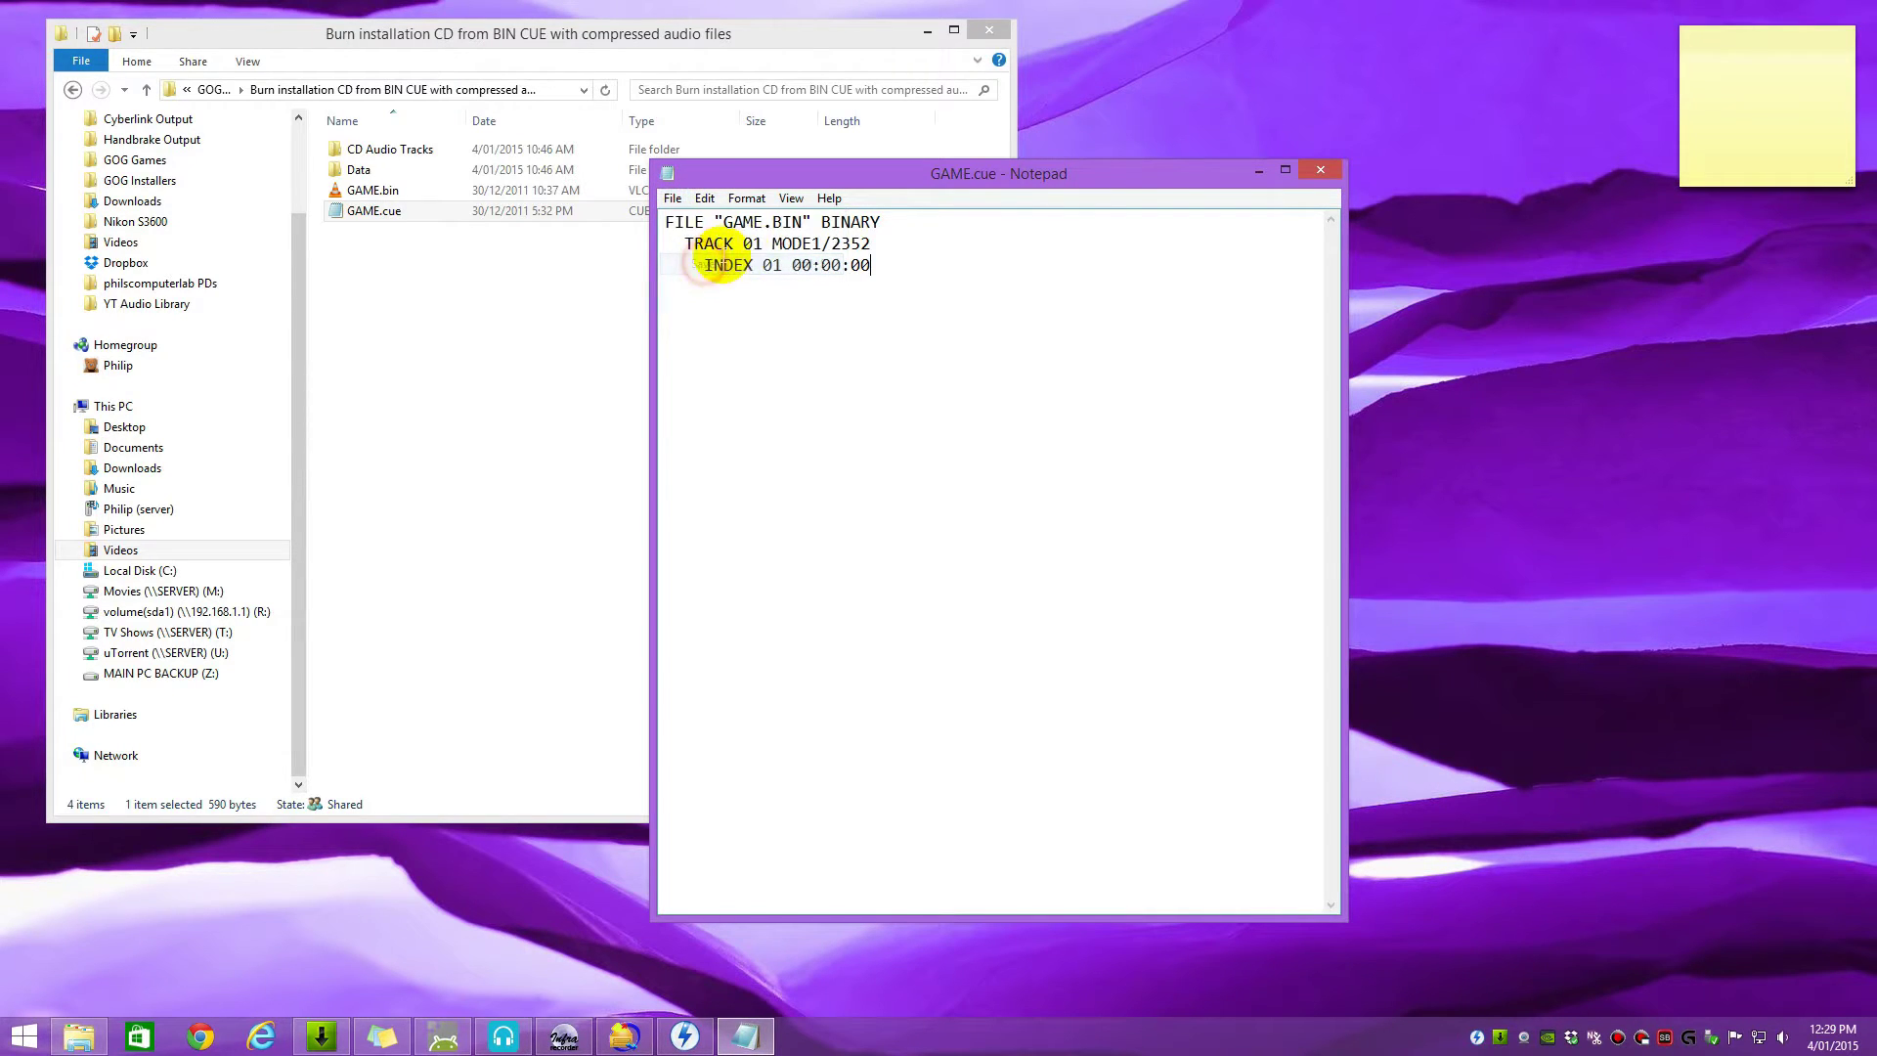
click(1319, 169)
click(445, 313)
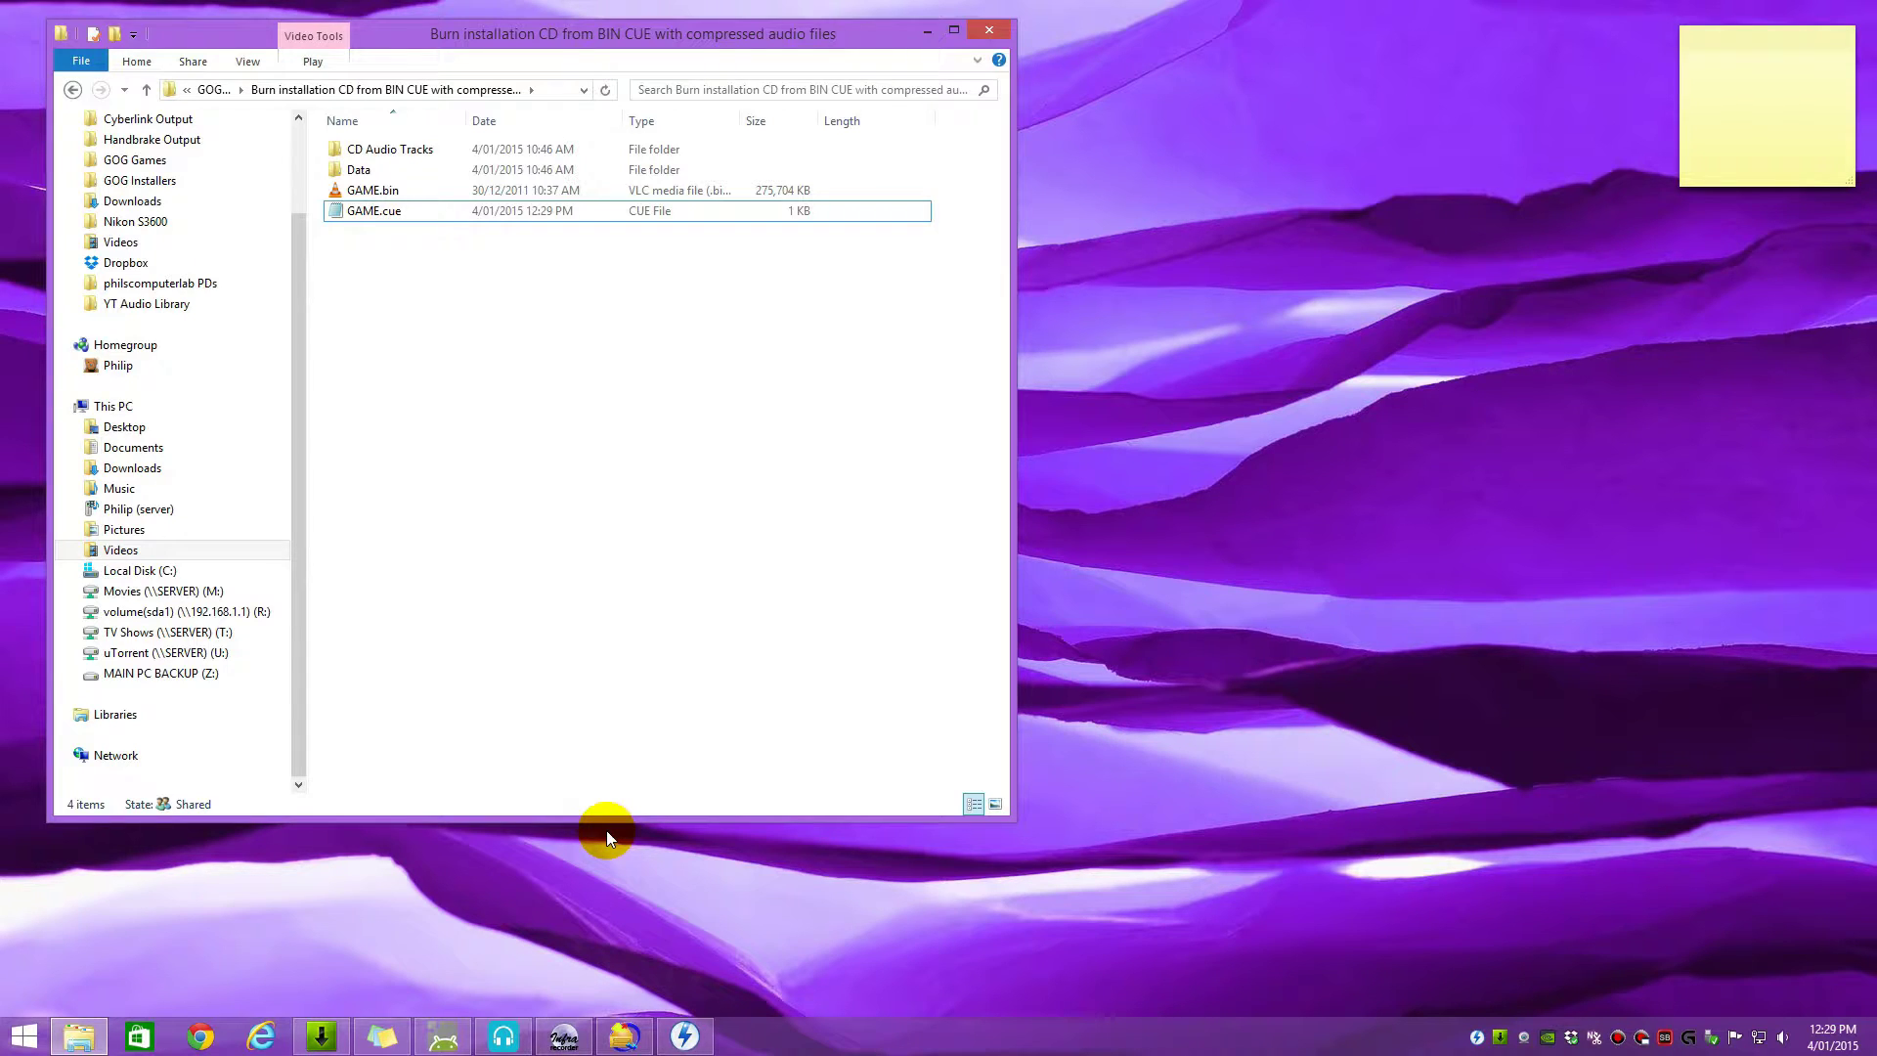
click(622, 1041)
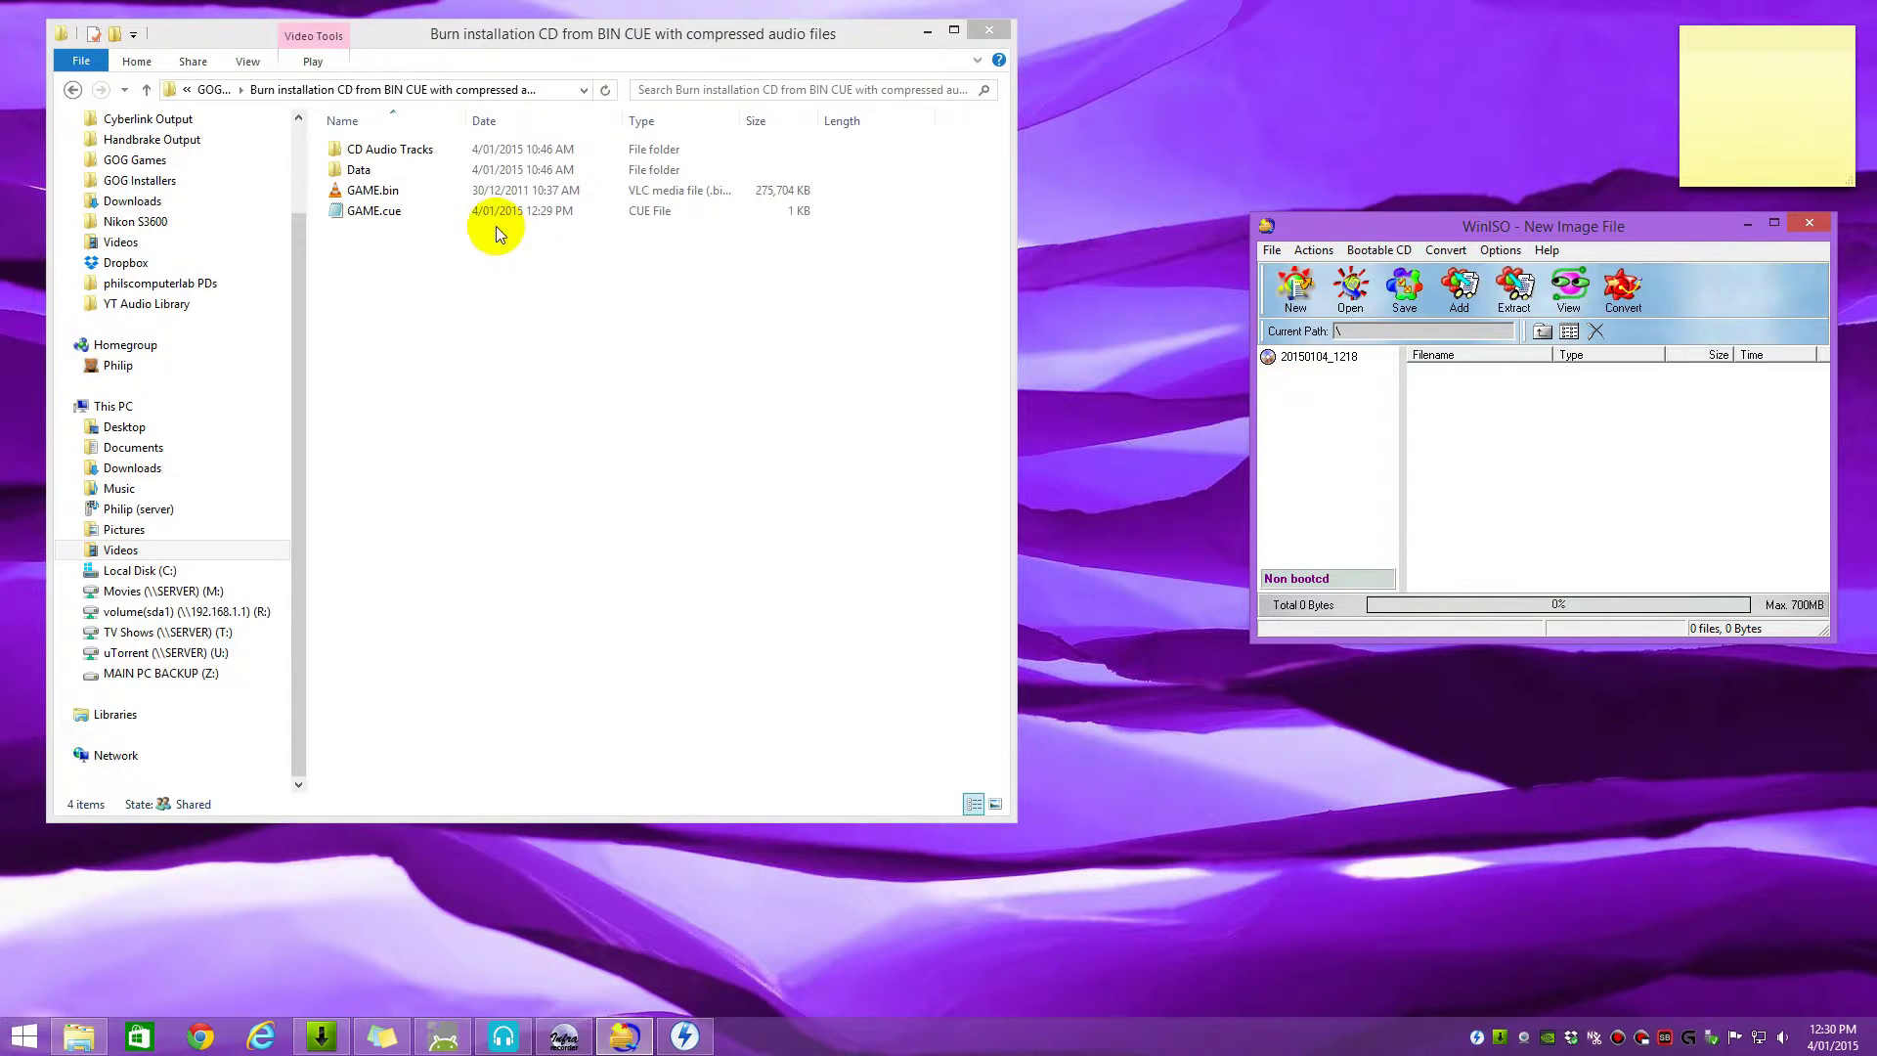
Step: Launch DAEMON Tools Lite, add a virtual drive, and load GAME.cue into drive E:
click(687, 1038)
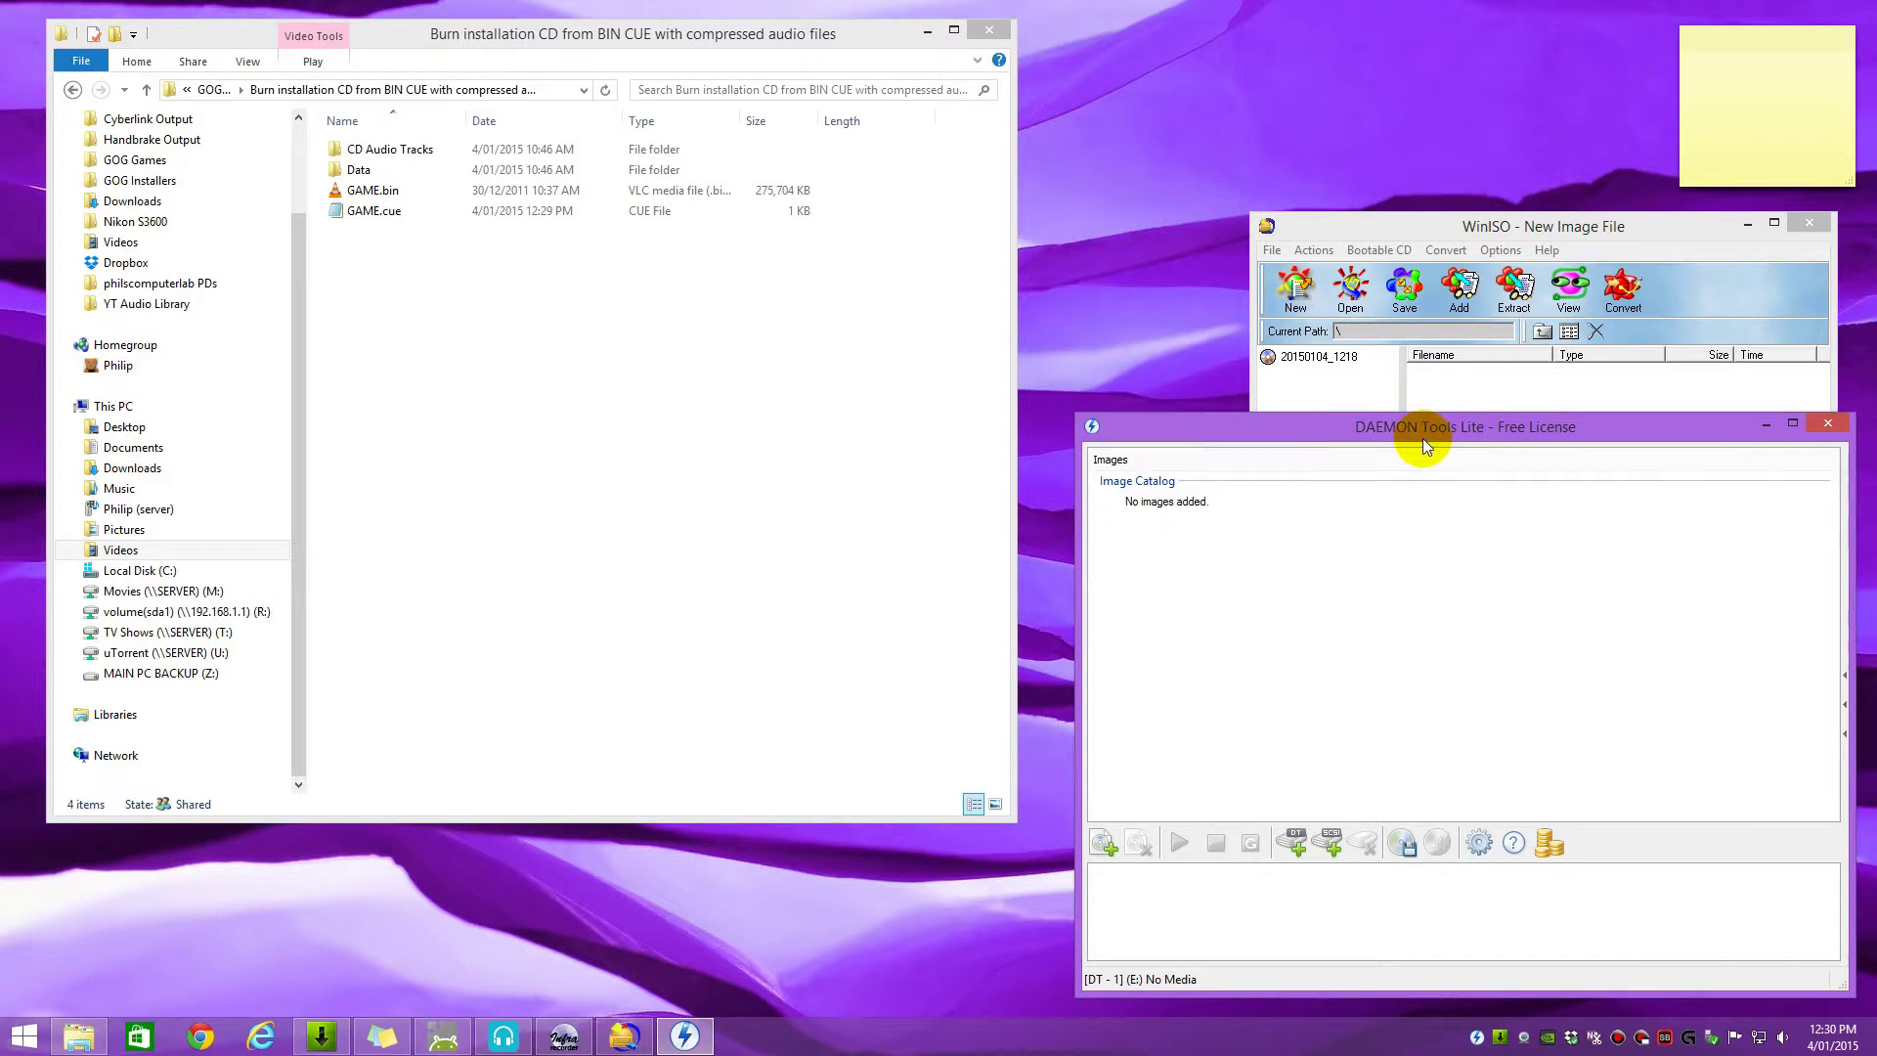
click(1747, 224)
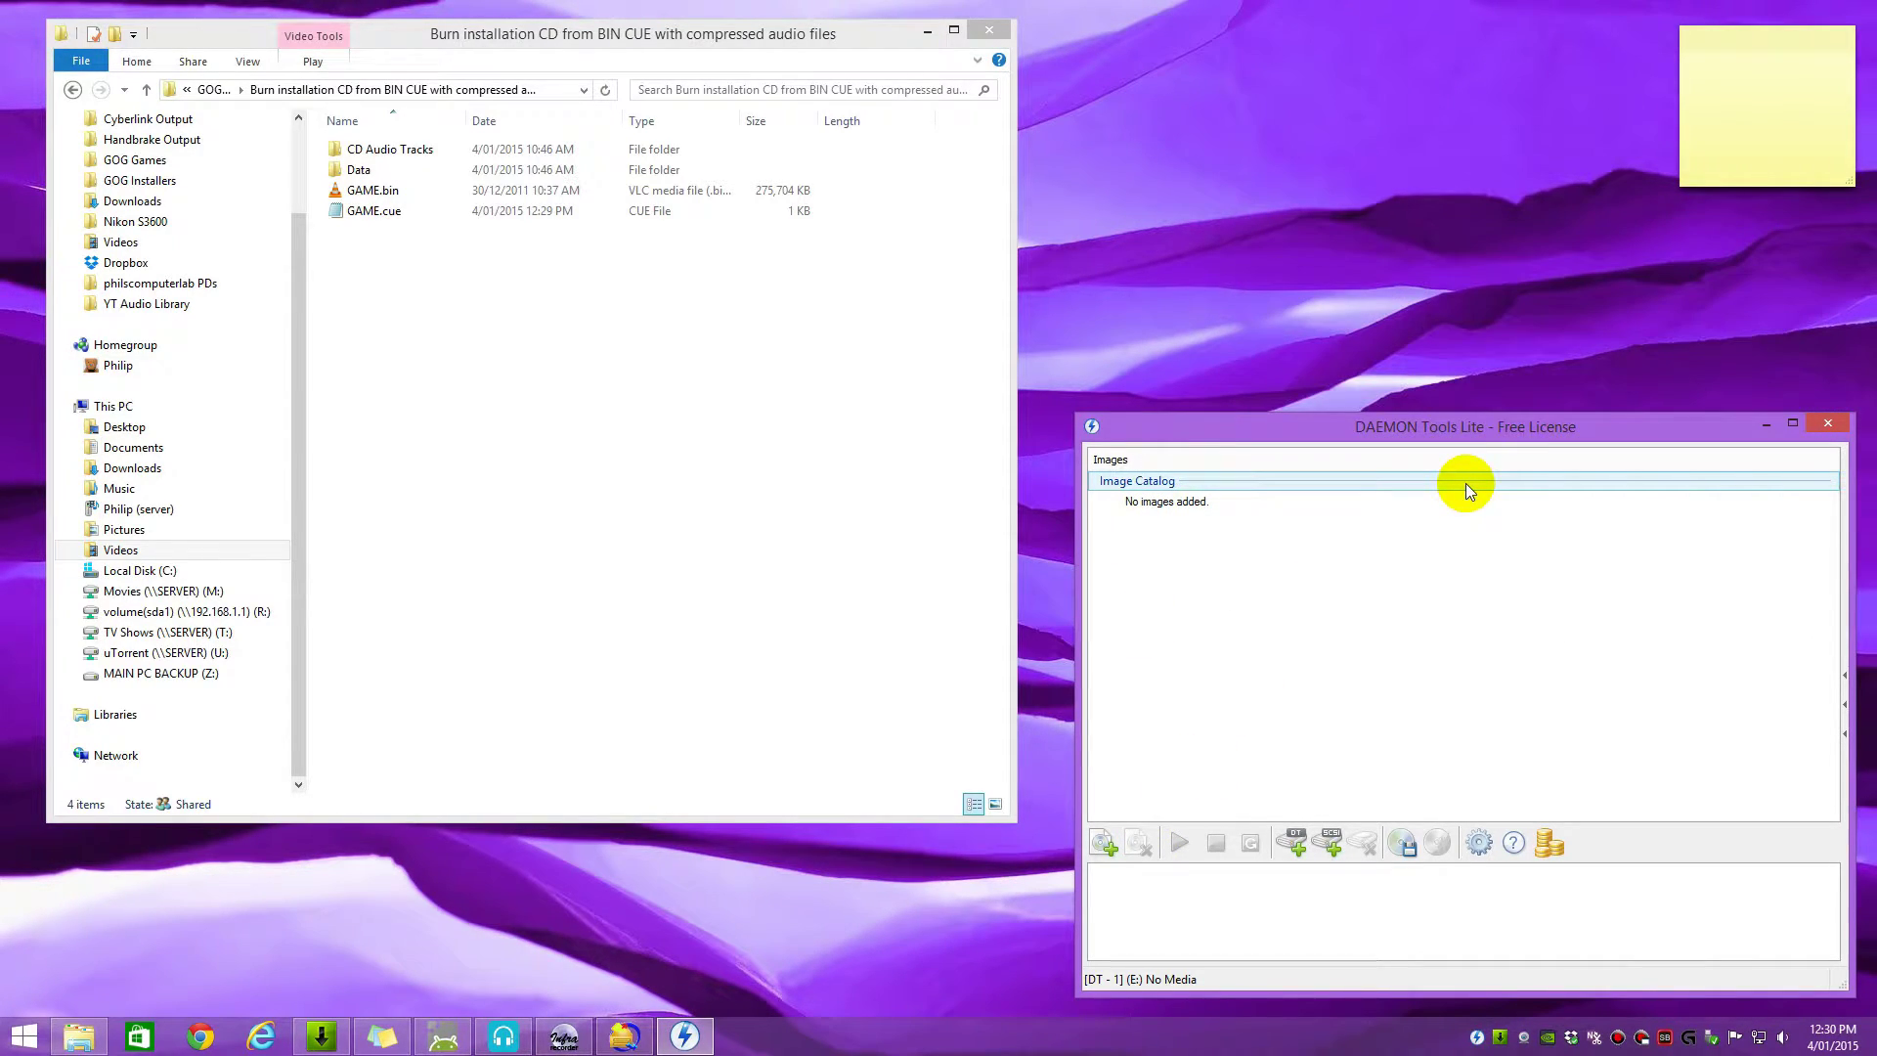
click(1295, 844)
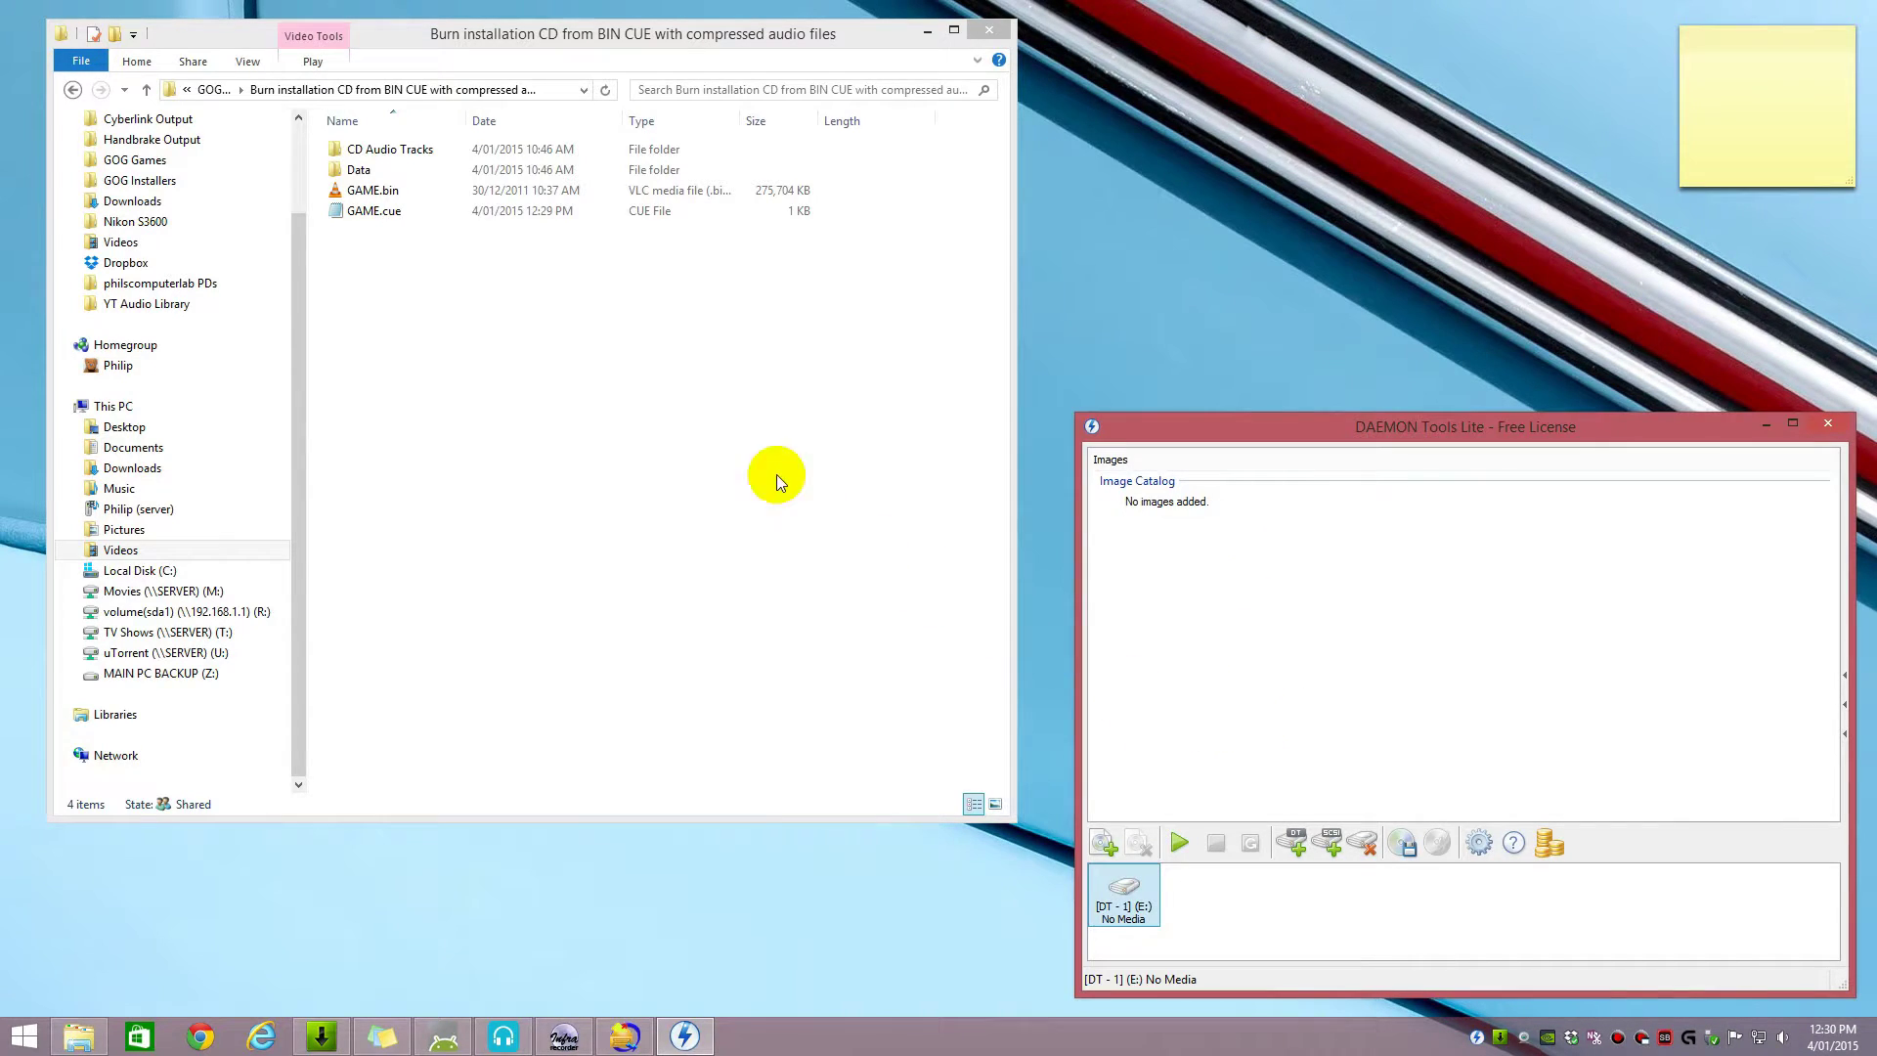
drag(368, 210, 1128, 895)
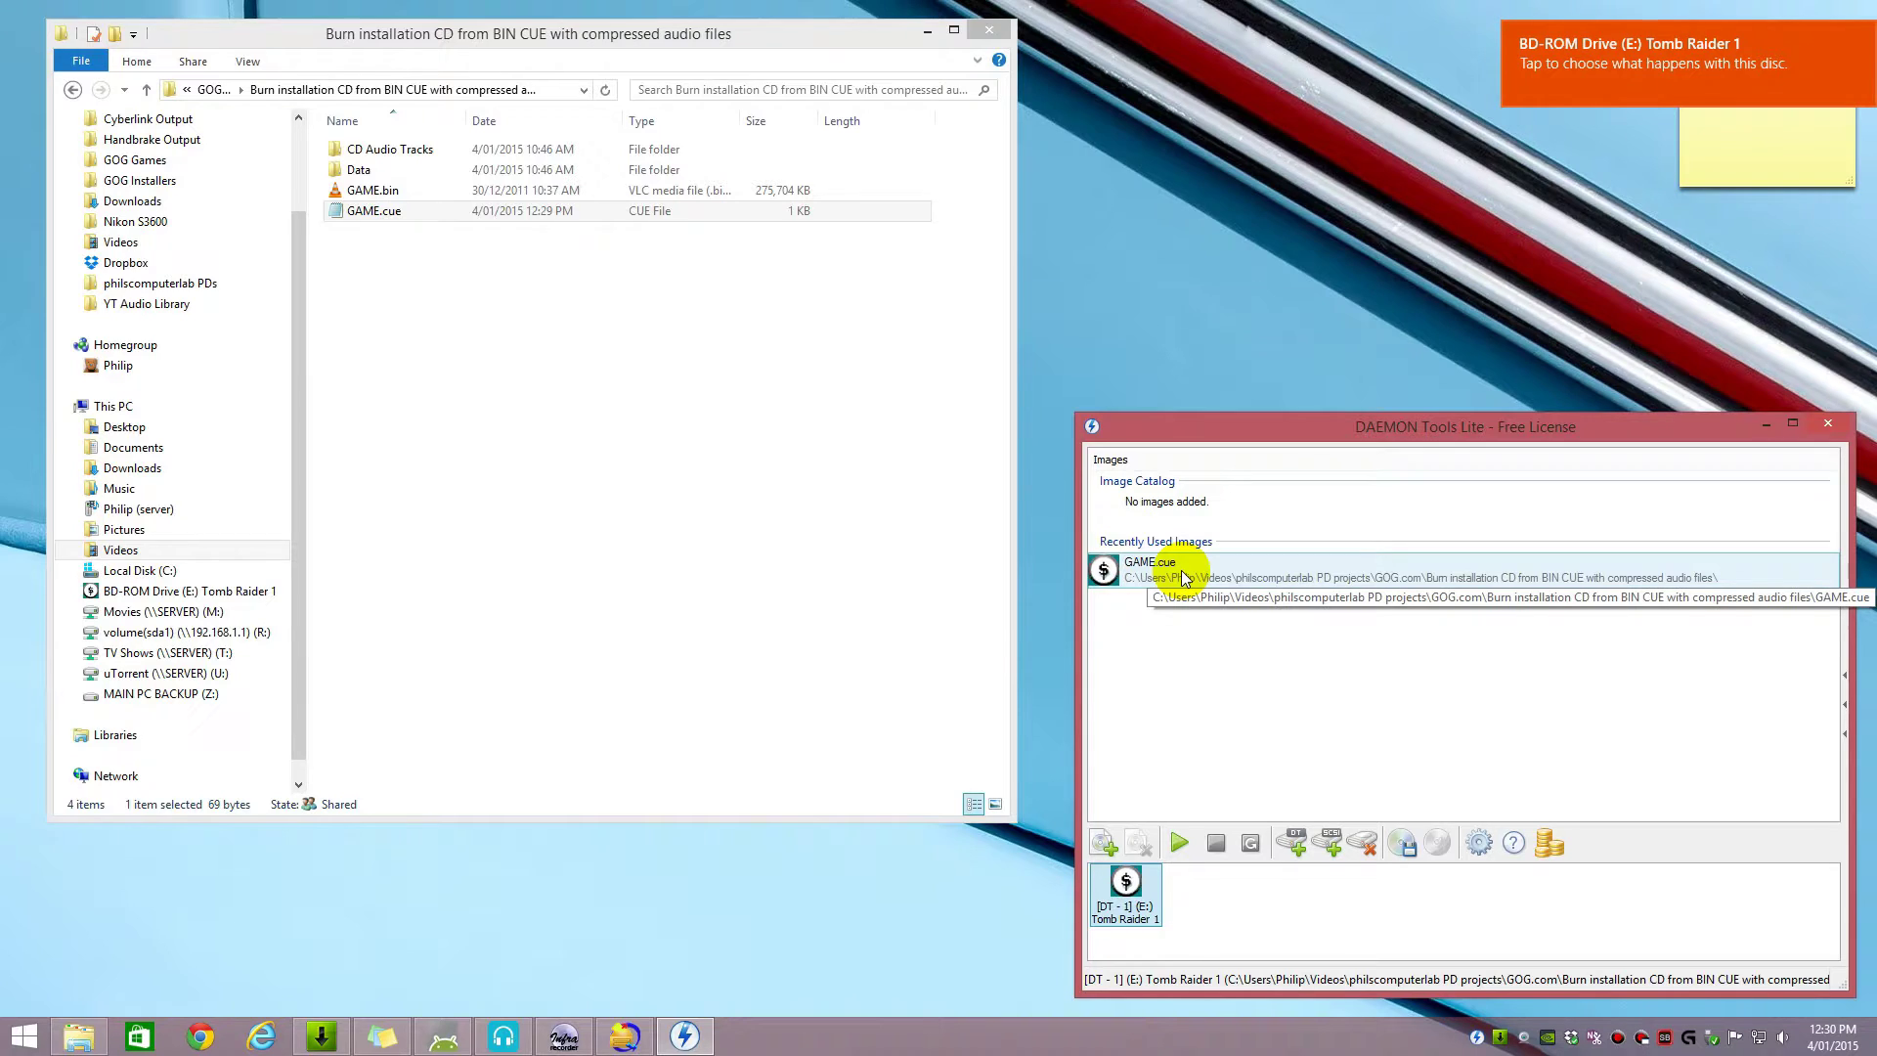
Step: Copy the volume label Tomb Raider 1 from drive E:'s properties
click(138, 591)
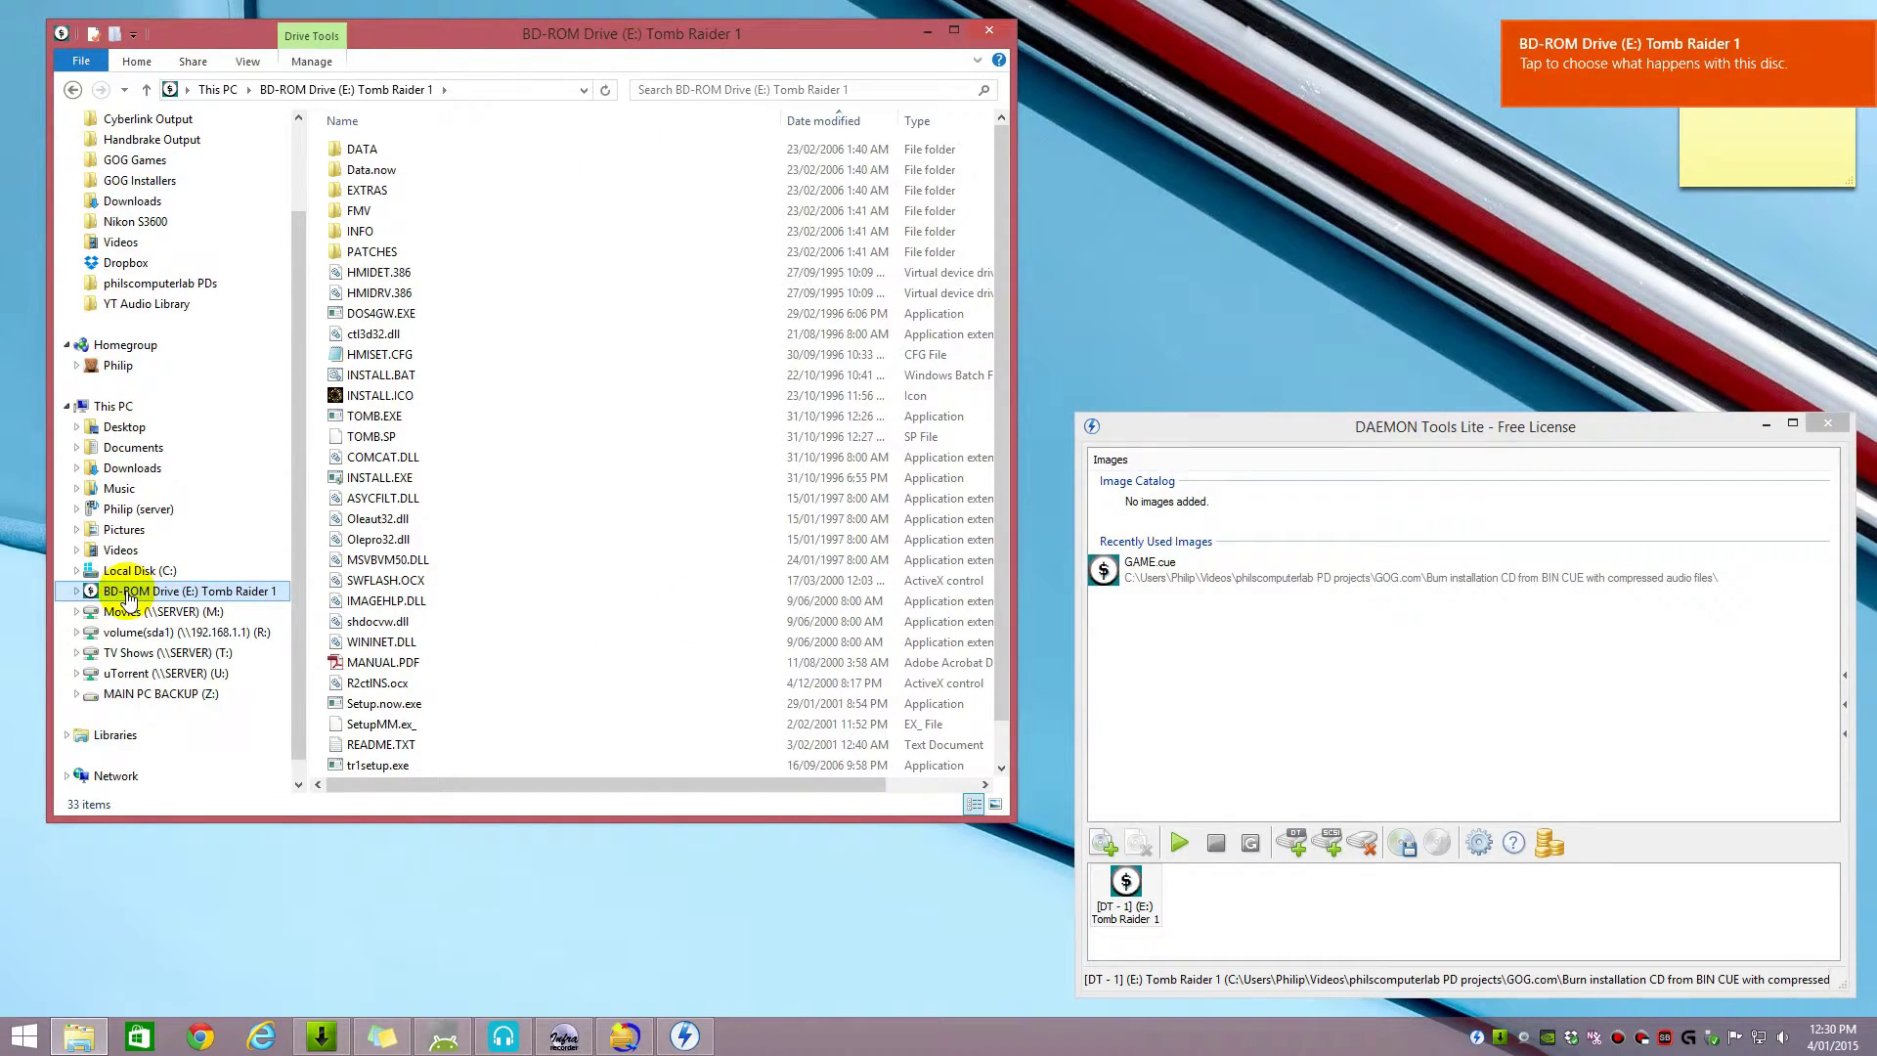
right_click(130, 597)
click(176, 906)
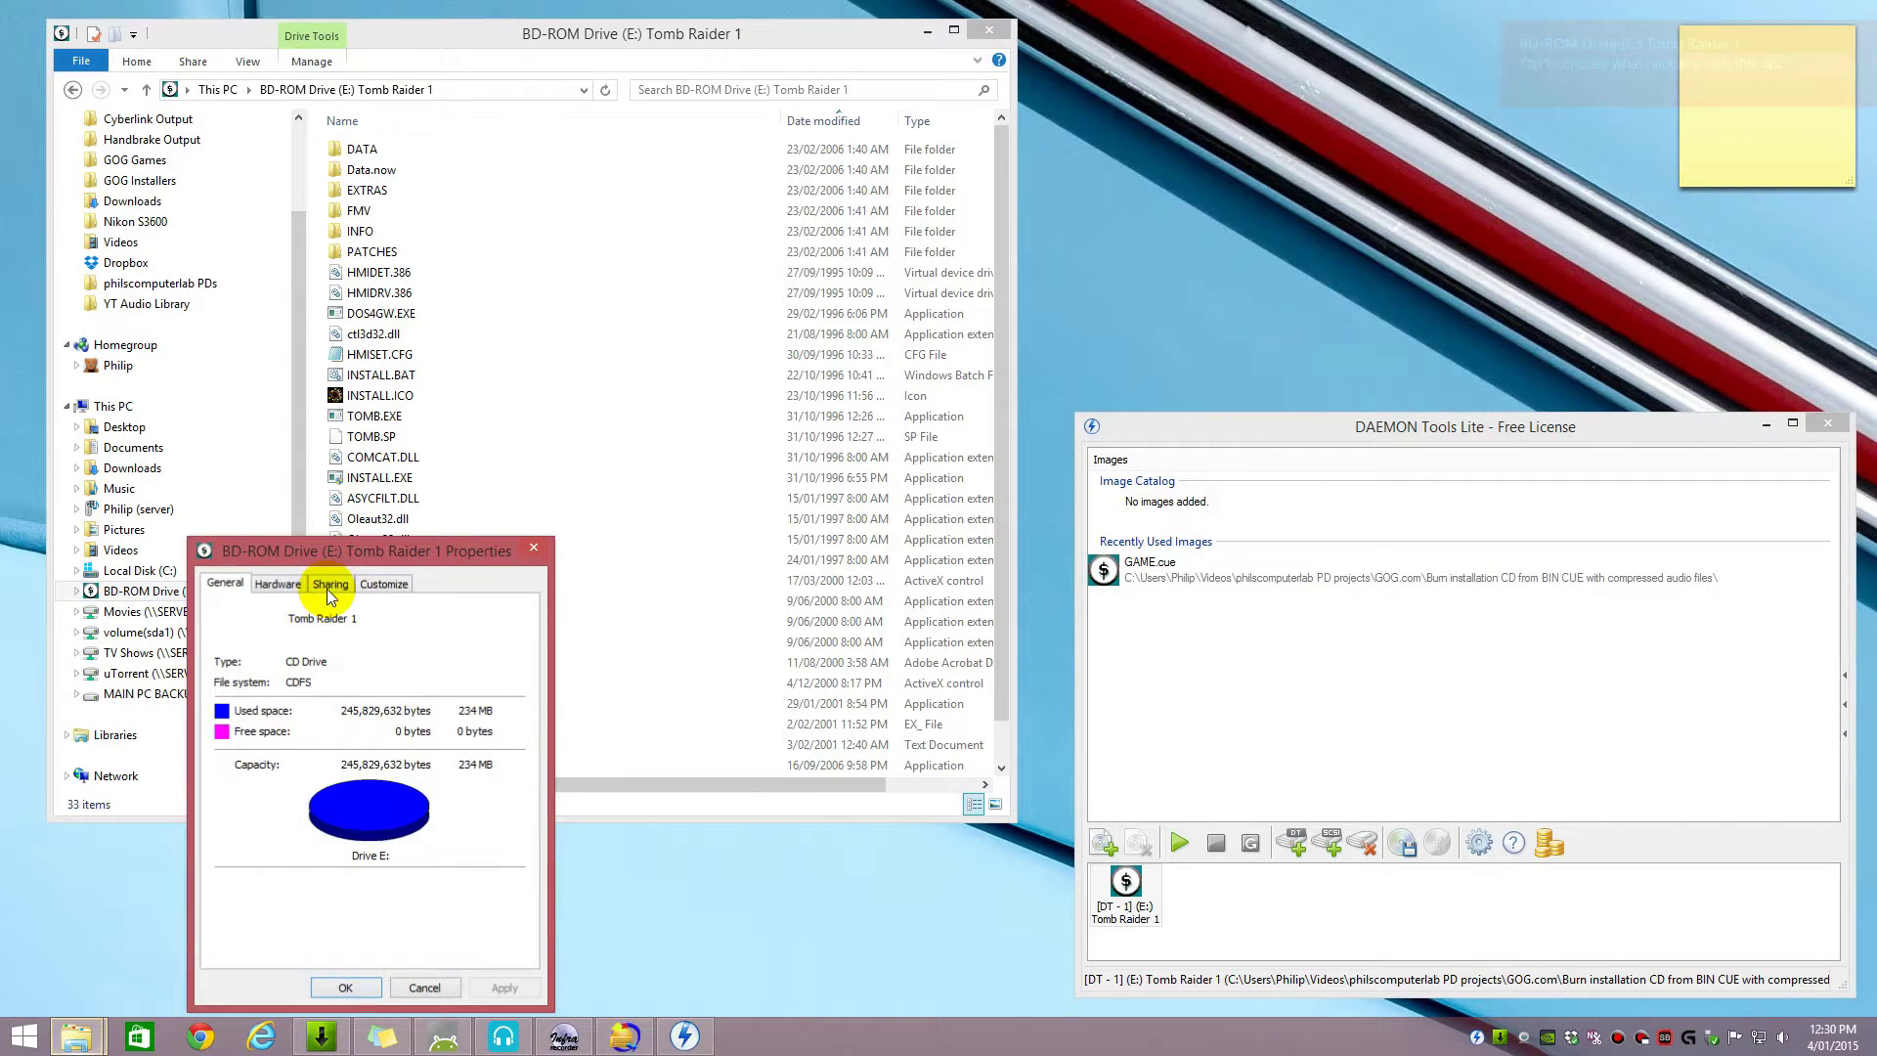
drag(288, 620, 373, 620)
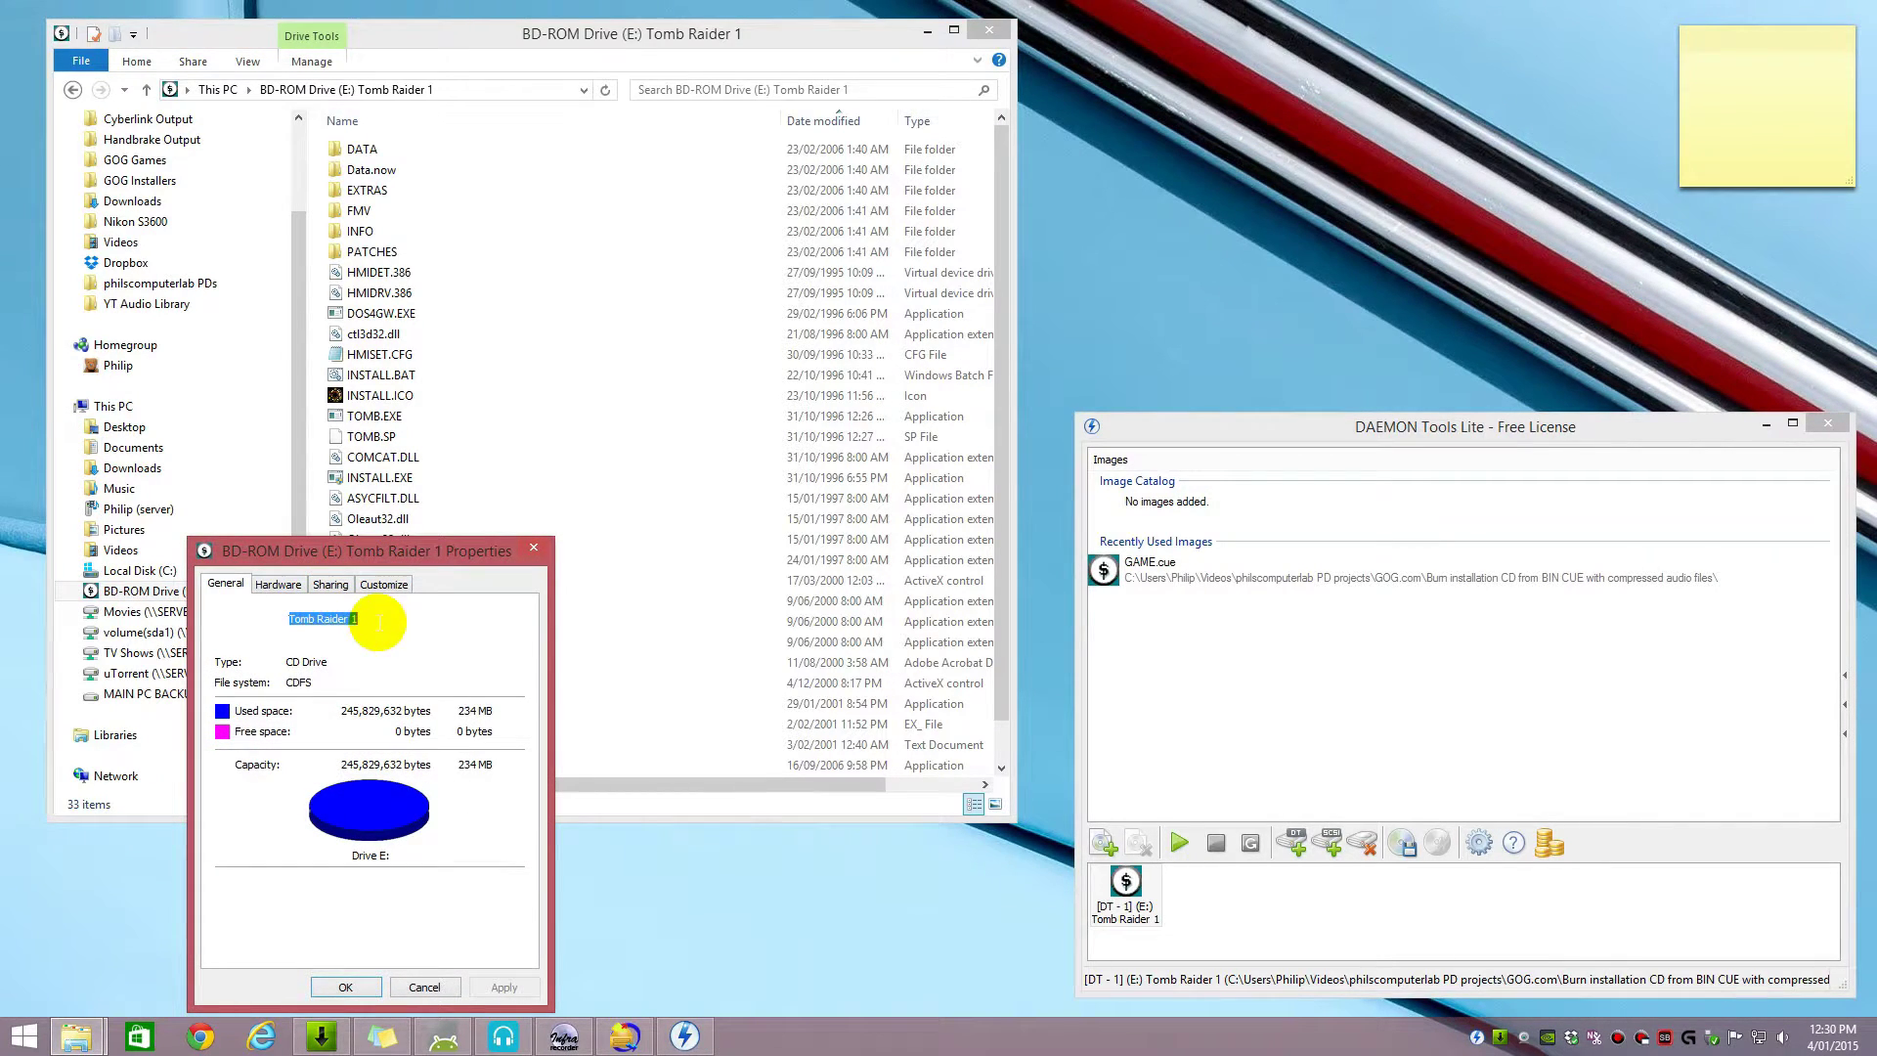
right_click(326, 619)
click(370, 681)
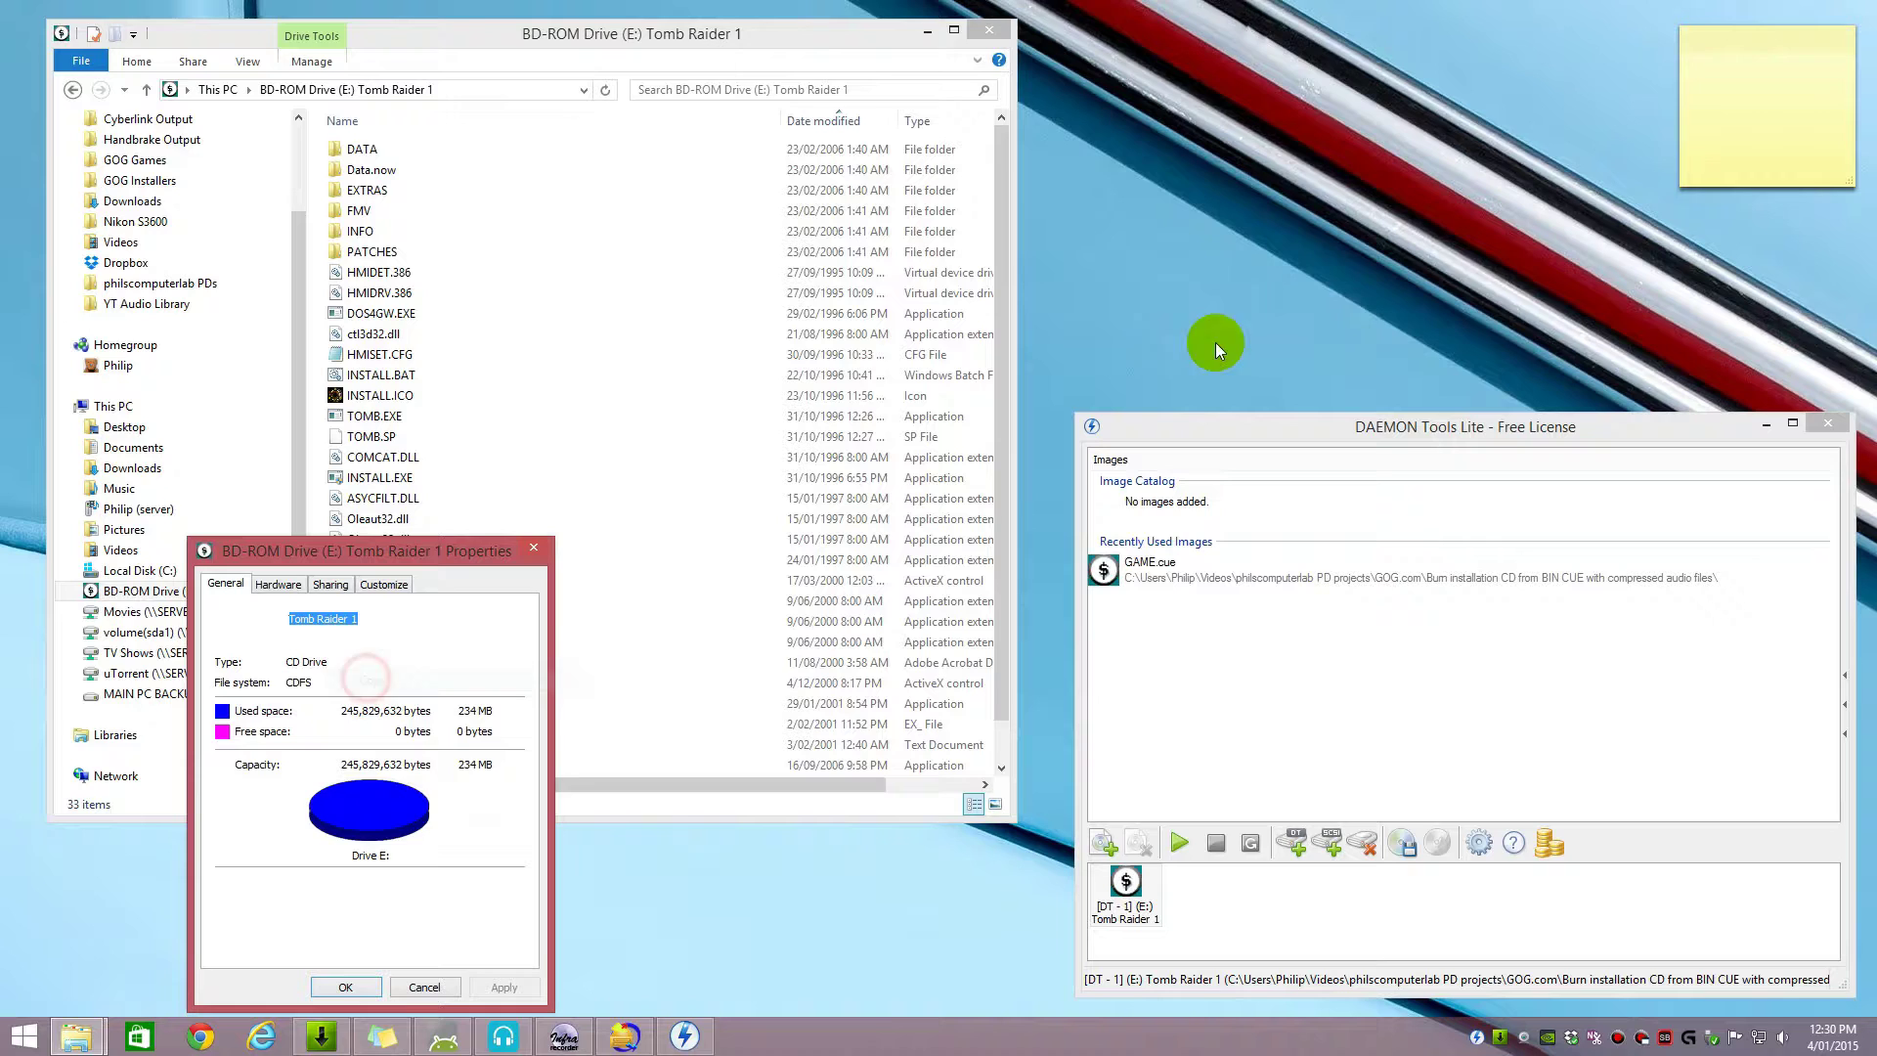
Step: Paste Tomb Raider 1 into the sticky note, close Properties, and enlarge the Explorer window
click(1719, 82)
right_click(1723, 80)
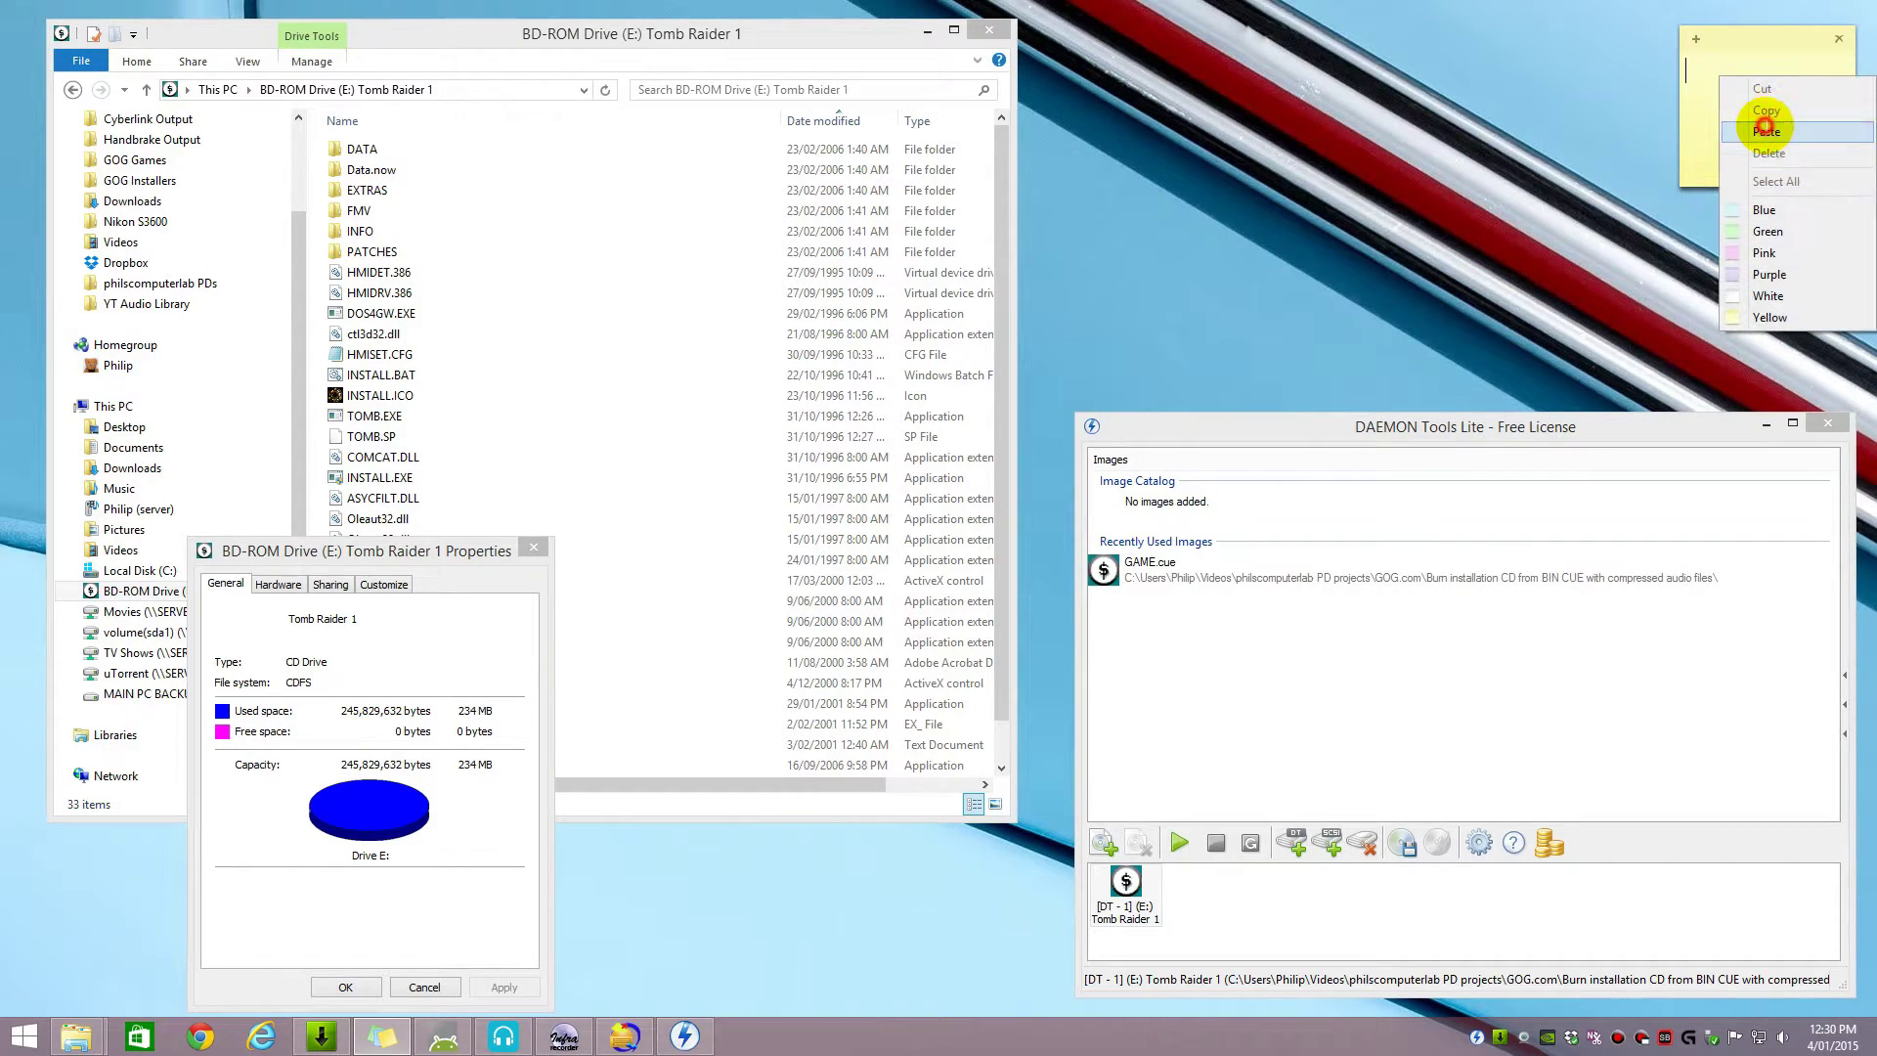
click(1766, 131)
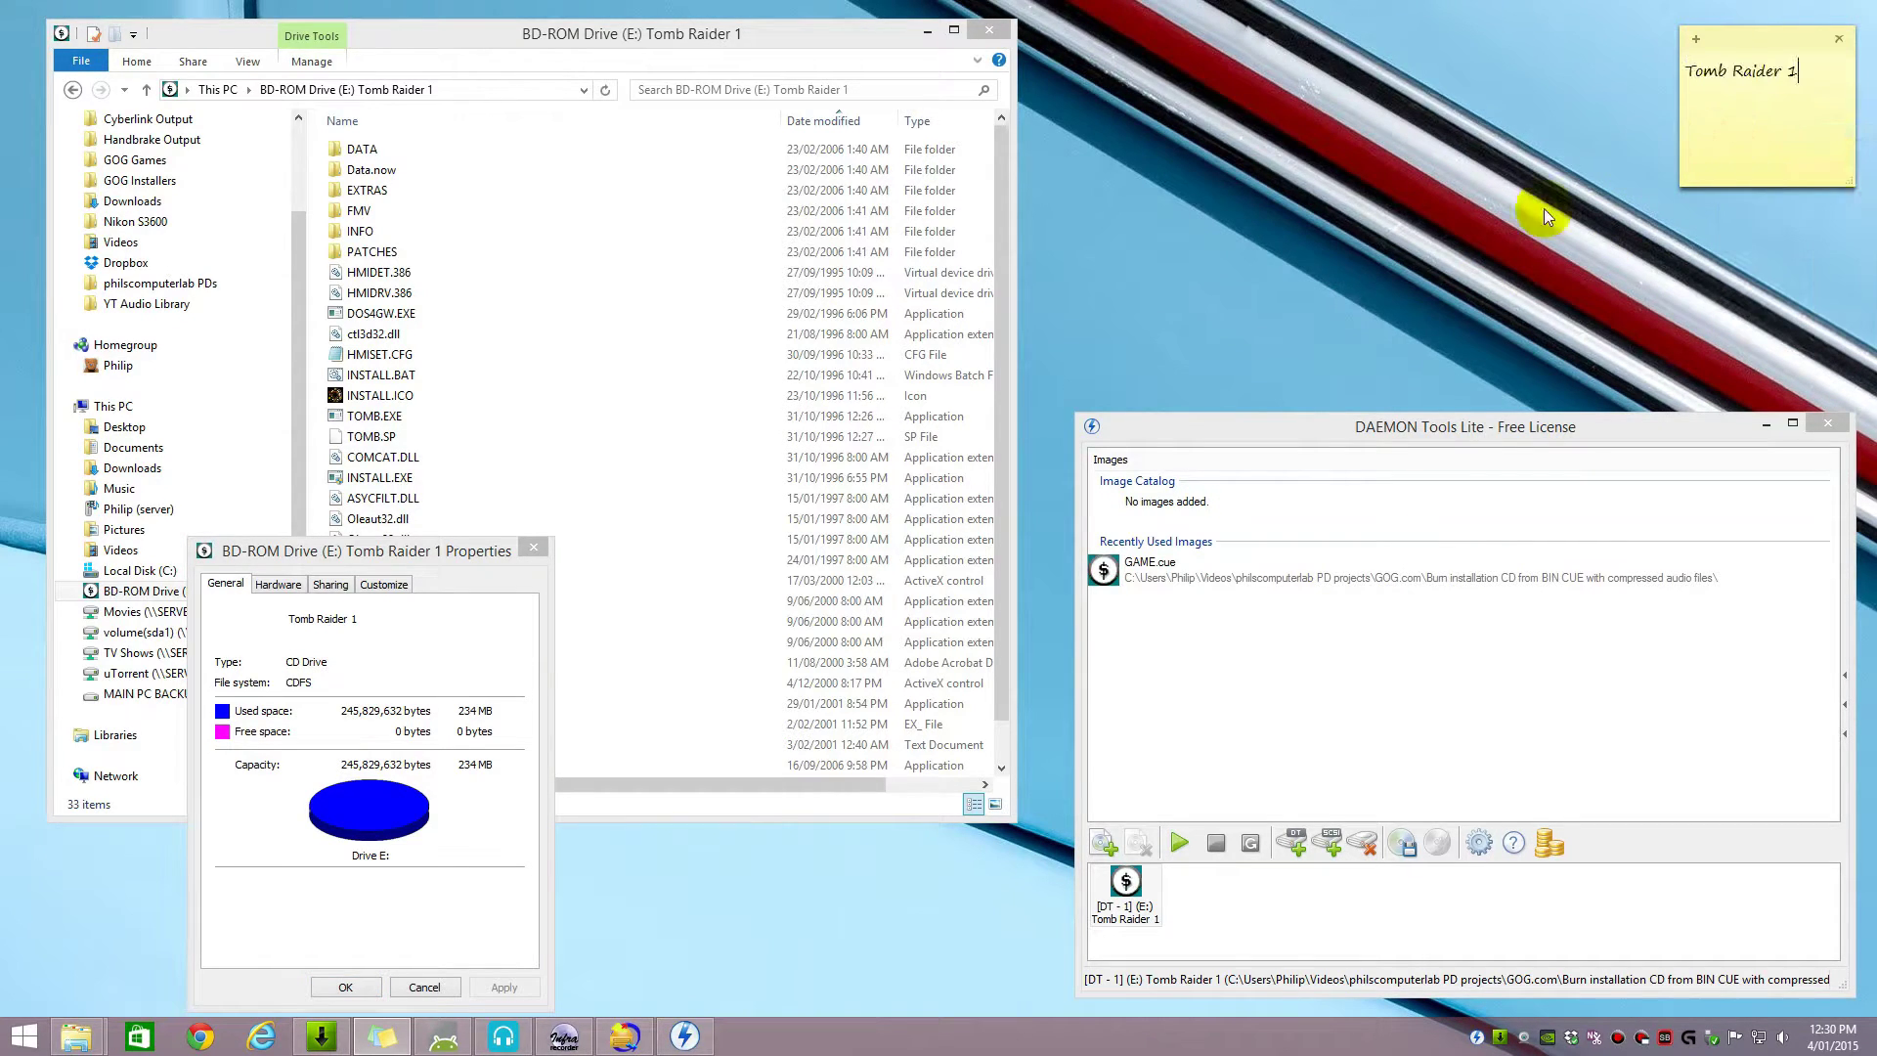
click(530, 549)
drag(568, 822, 570, 966)
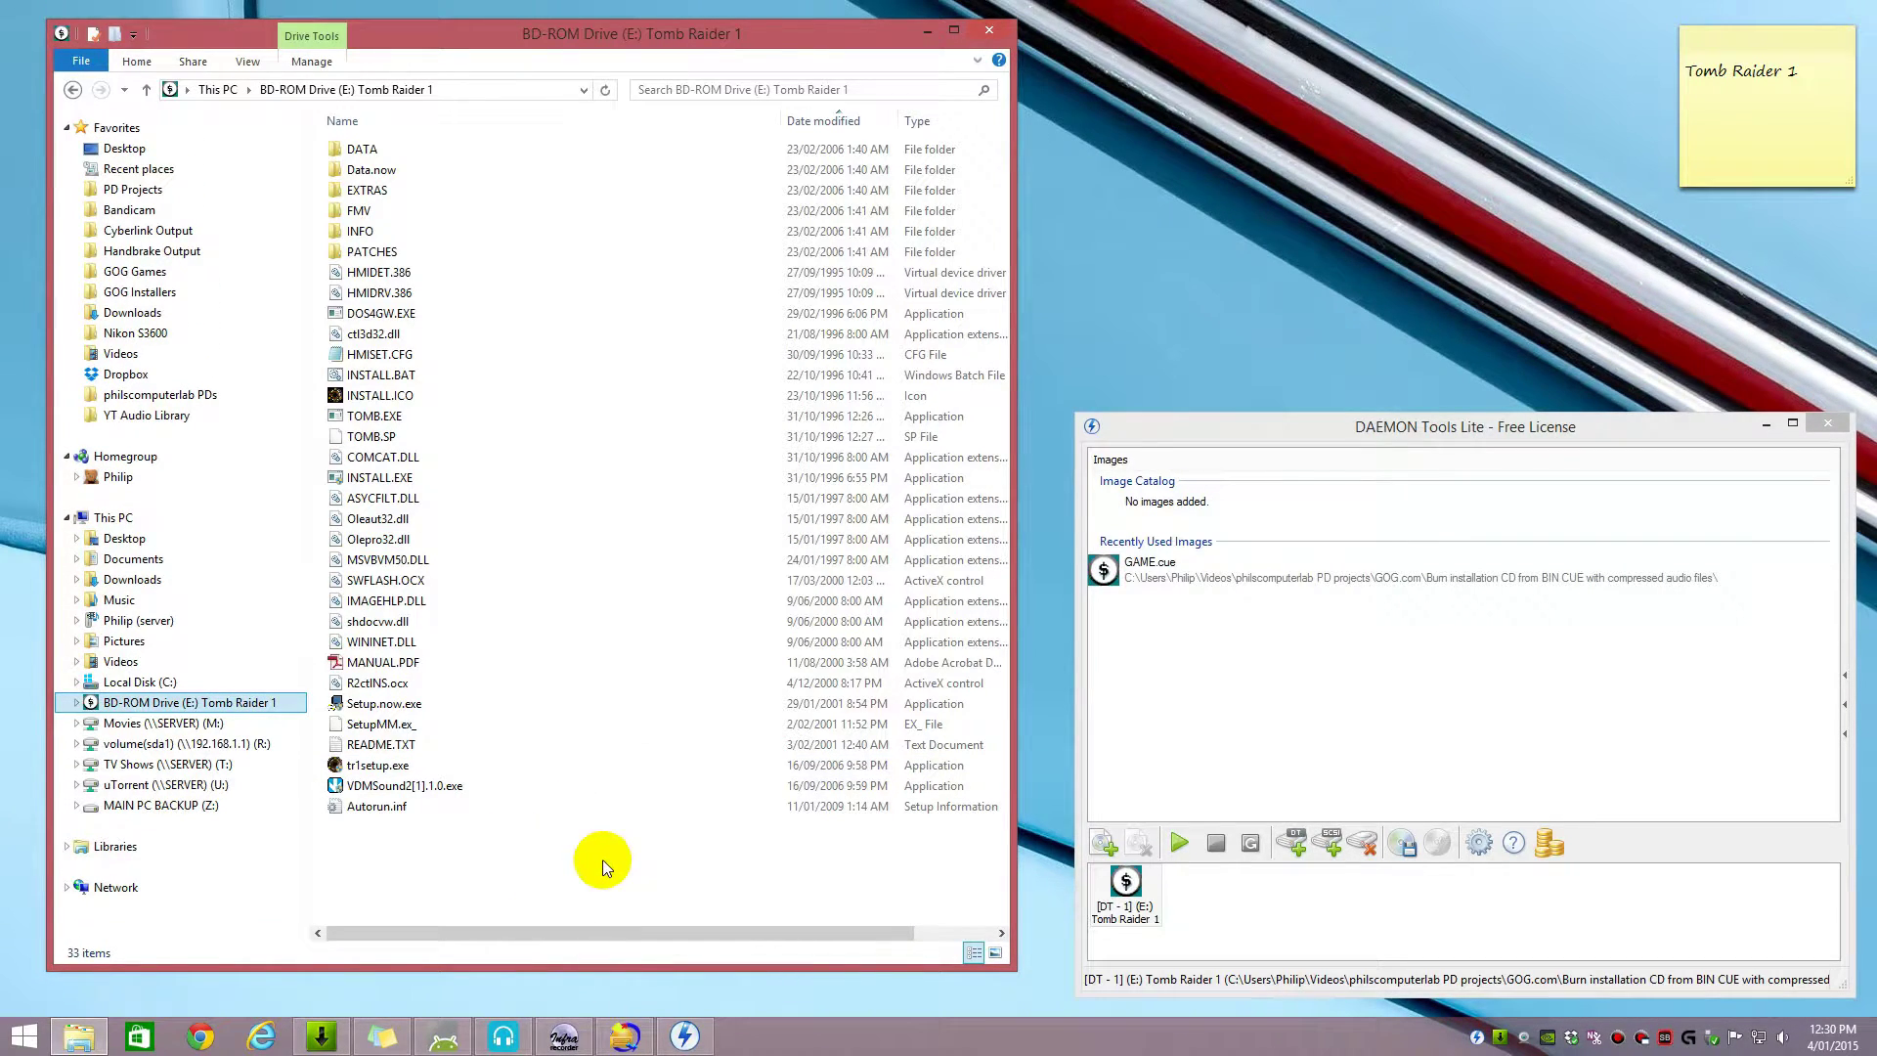
Step: Copy all 33 files from drive E: and paste them into the project's Data folder
drag(666, 868, 366, 149)
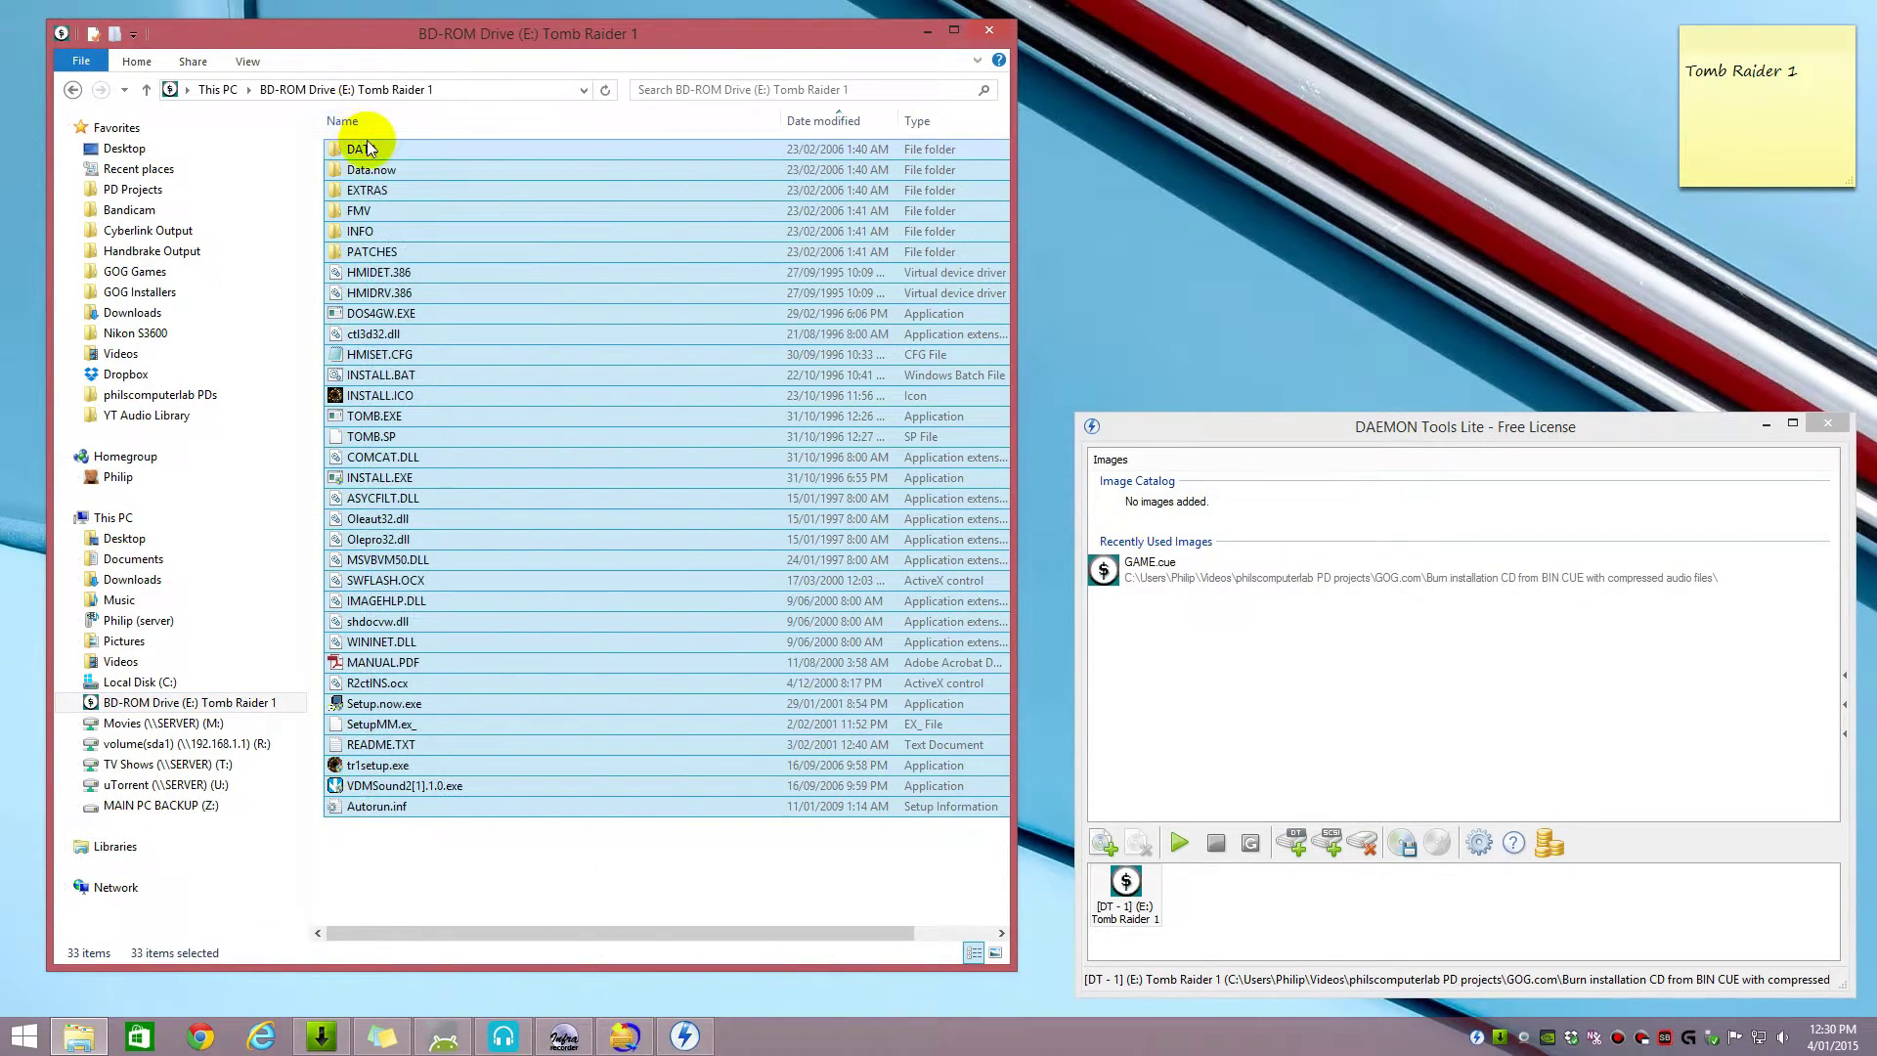
right_click(367, 149)
click(418, 314)
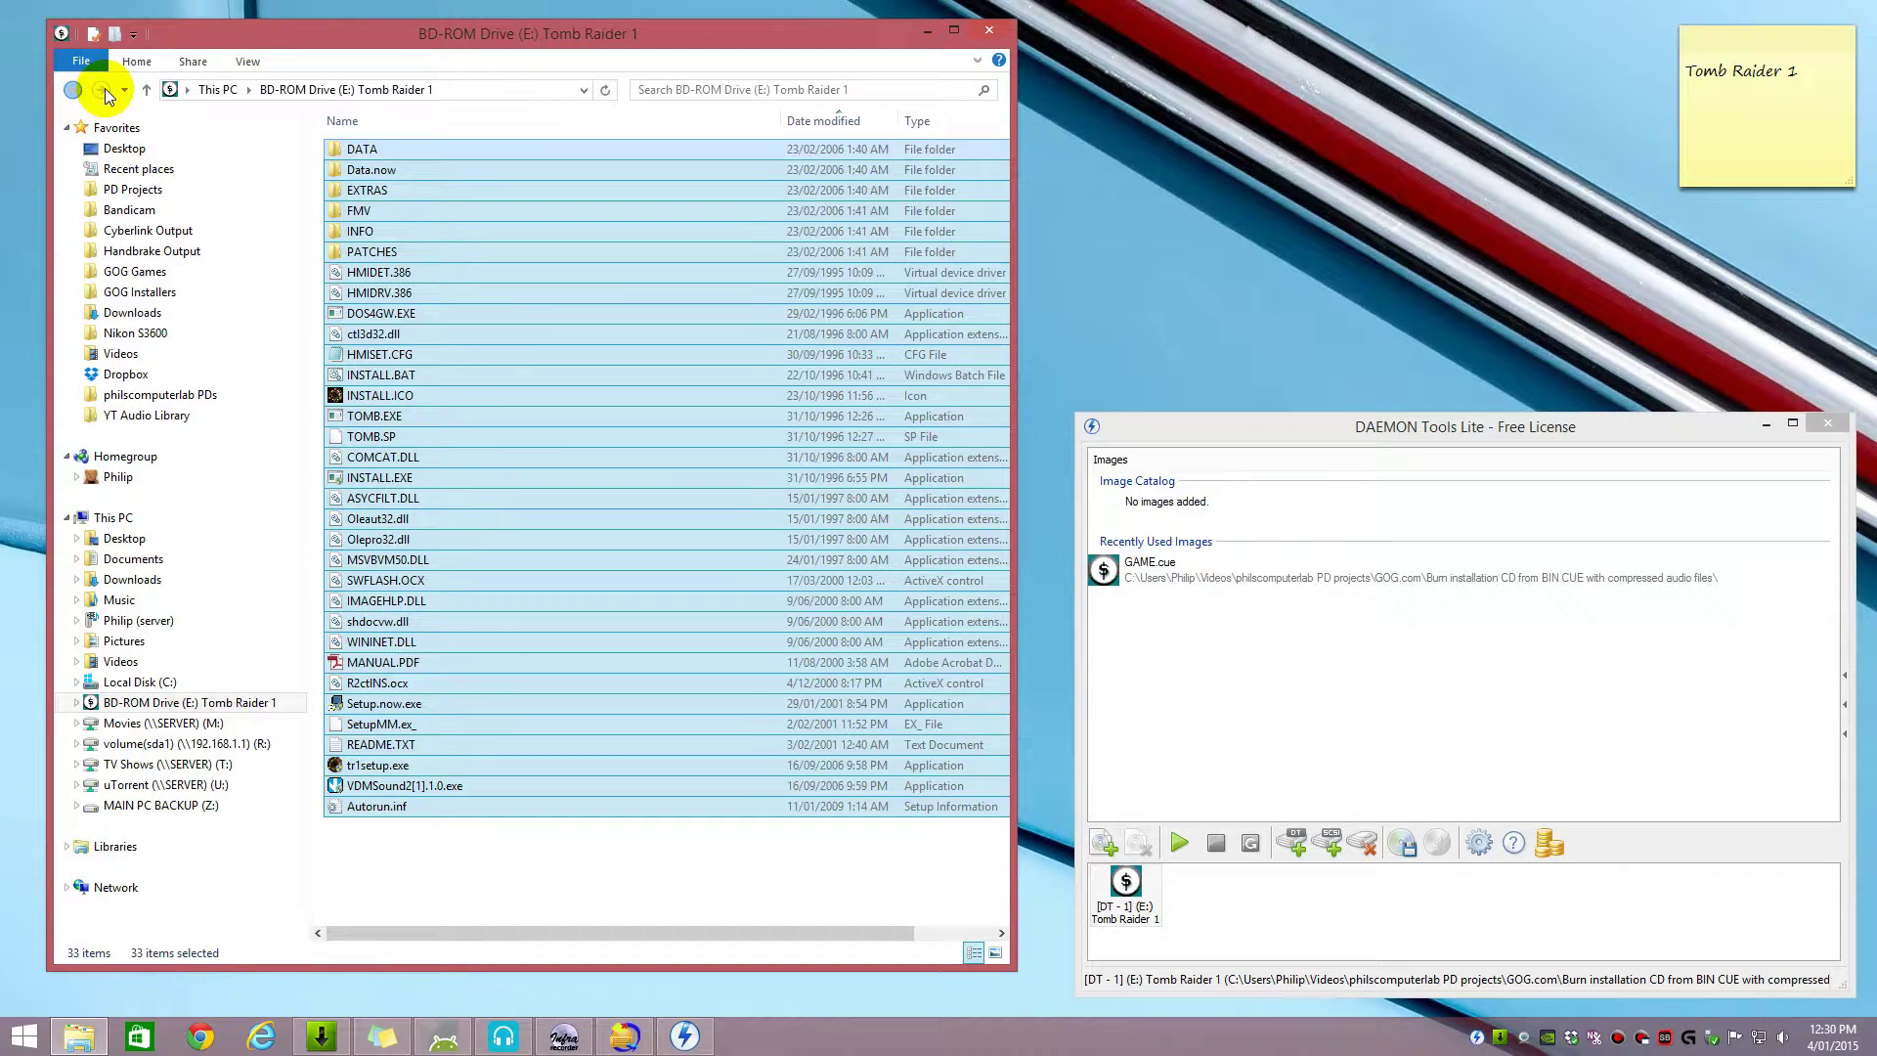
click(74, 90)
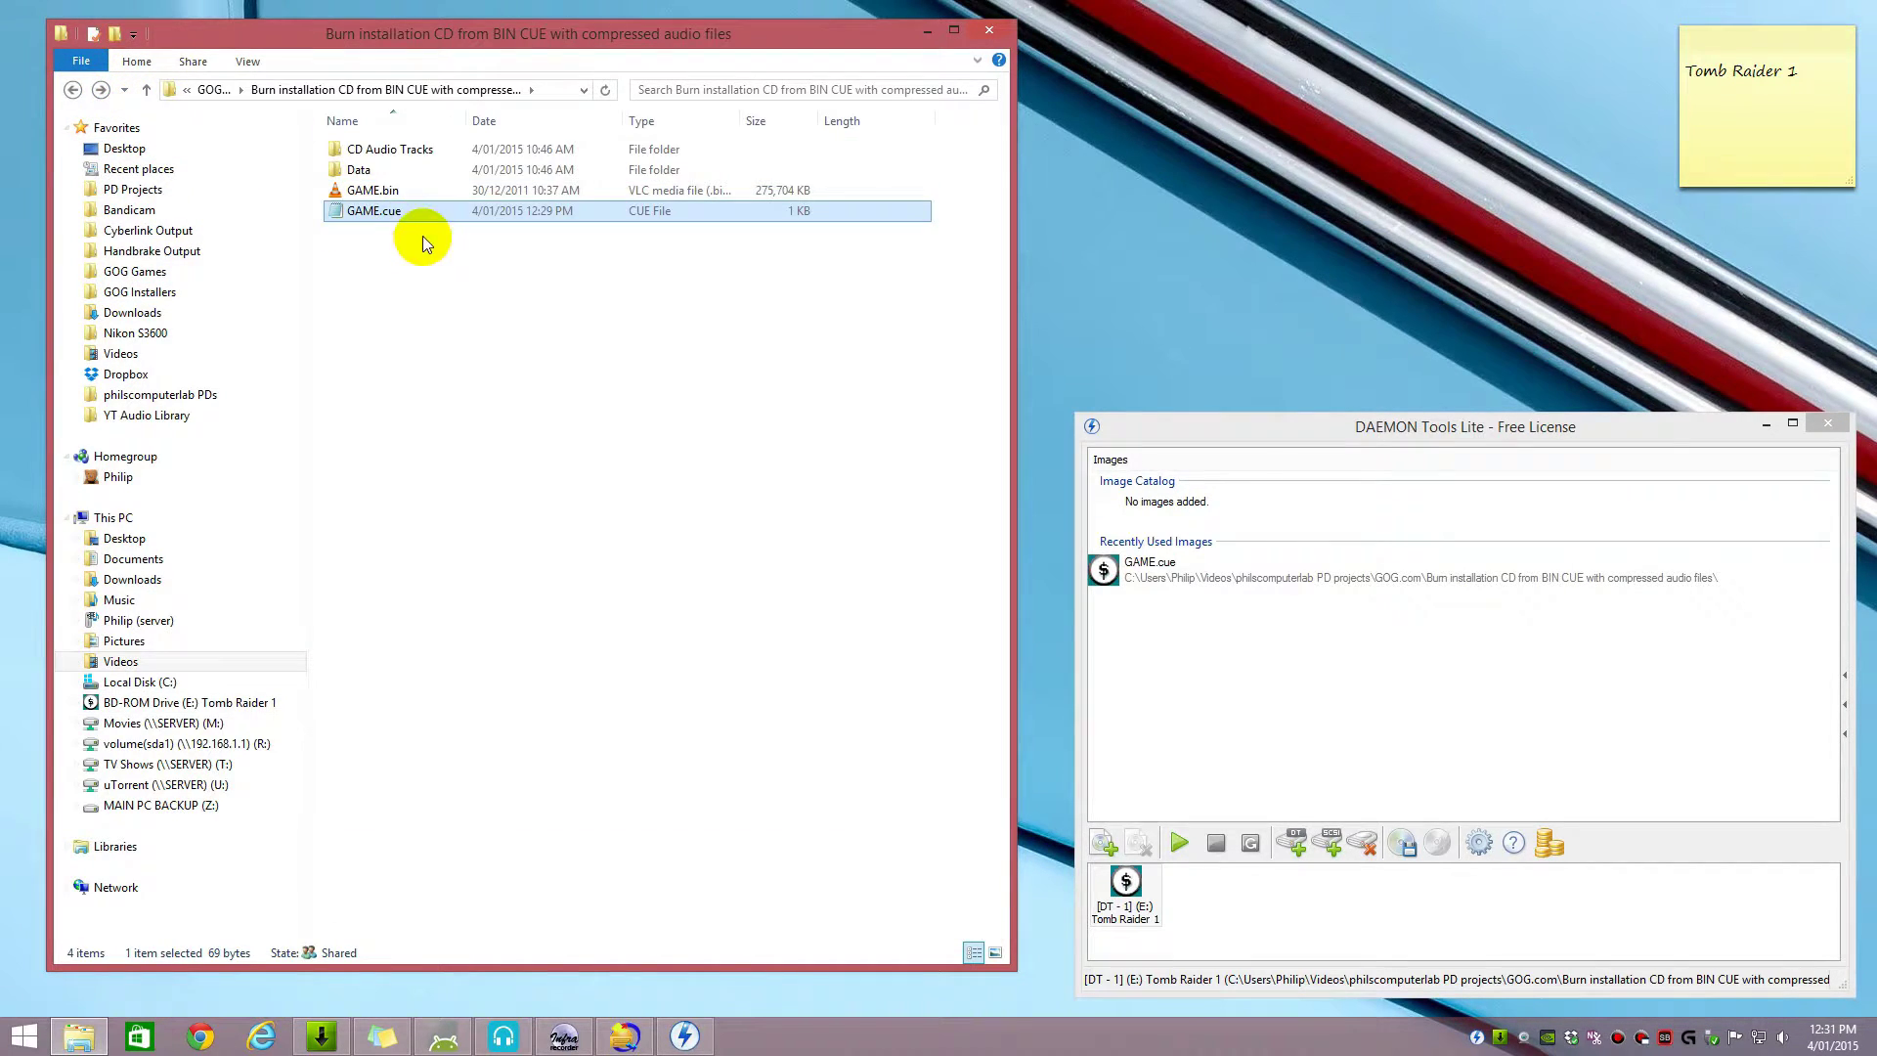
double_click(359, 172)
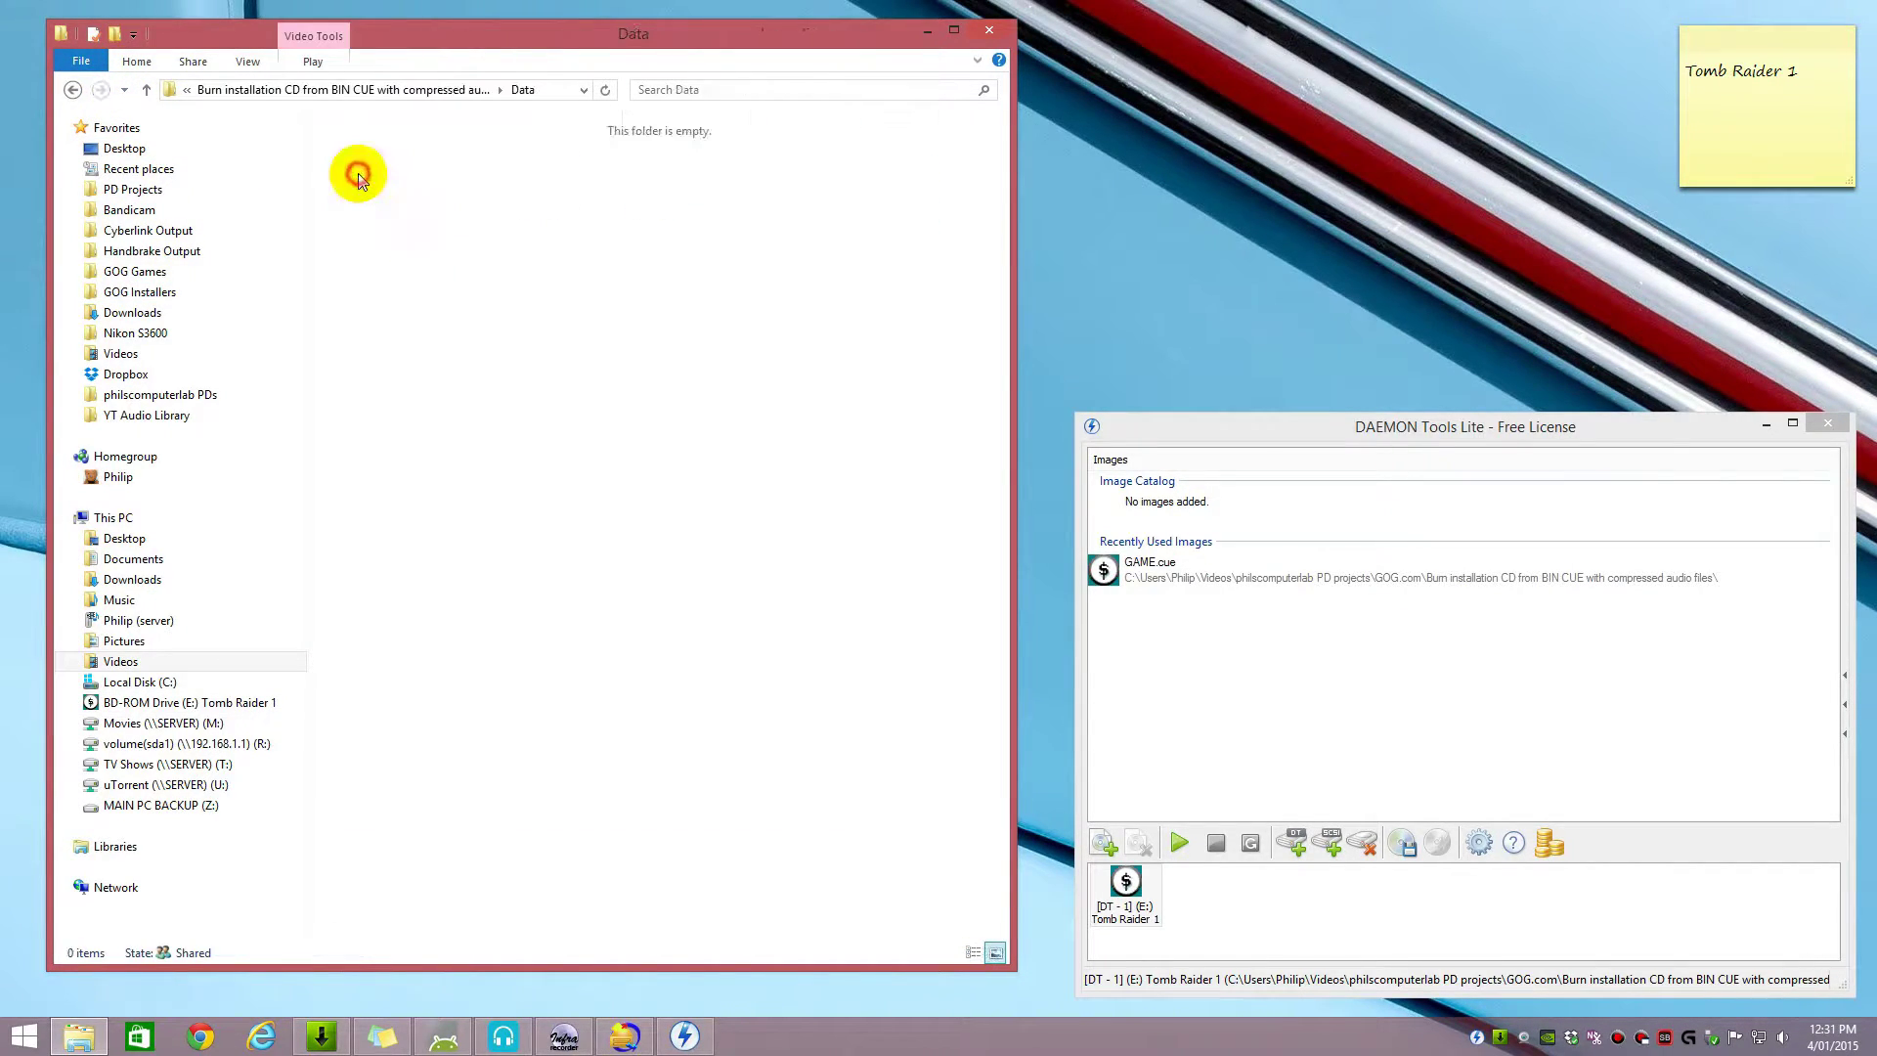
right_click(419, 295)
click(477, 427)
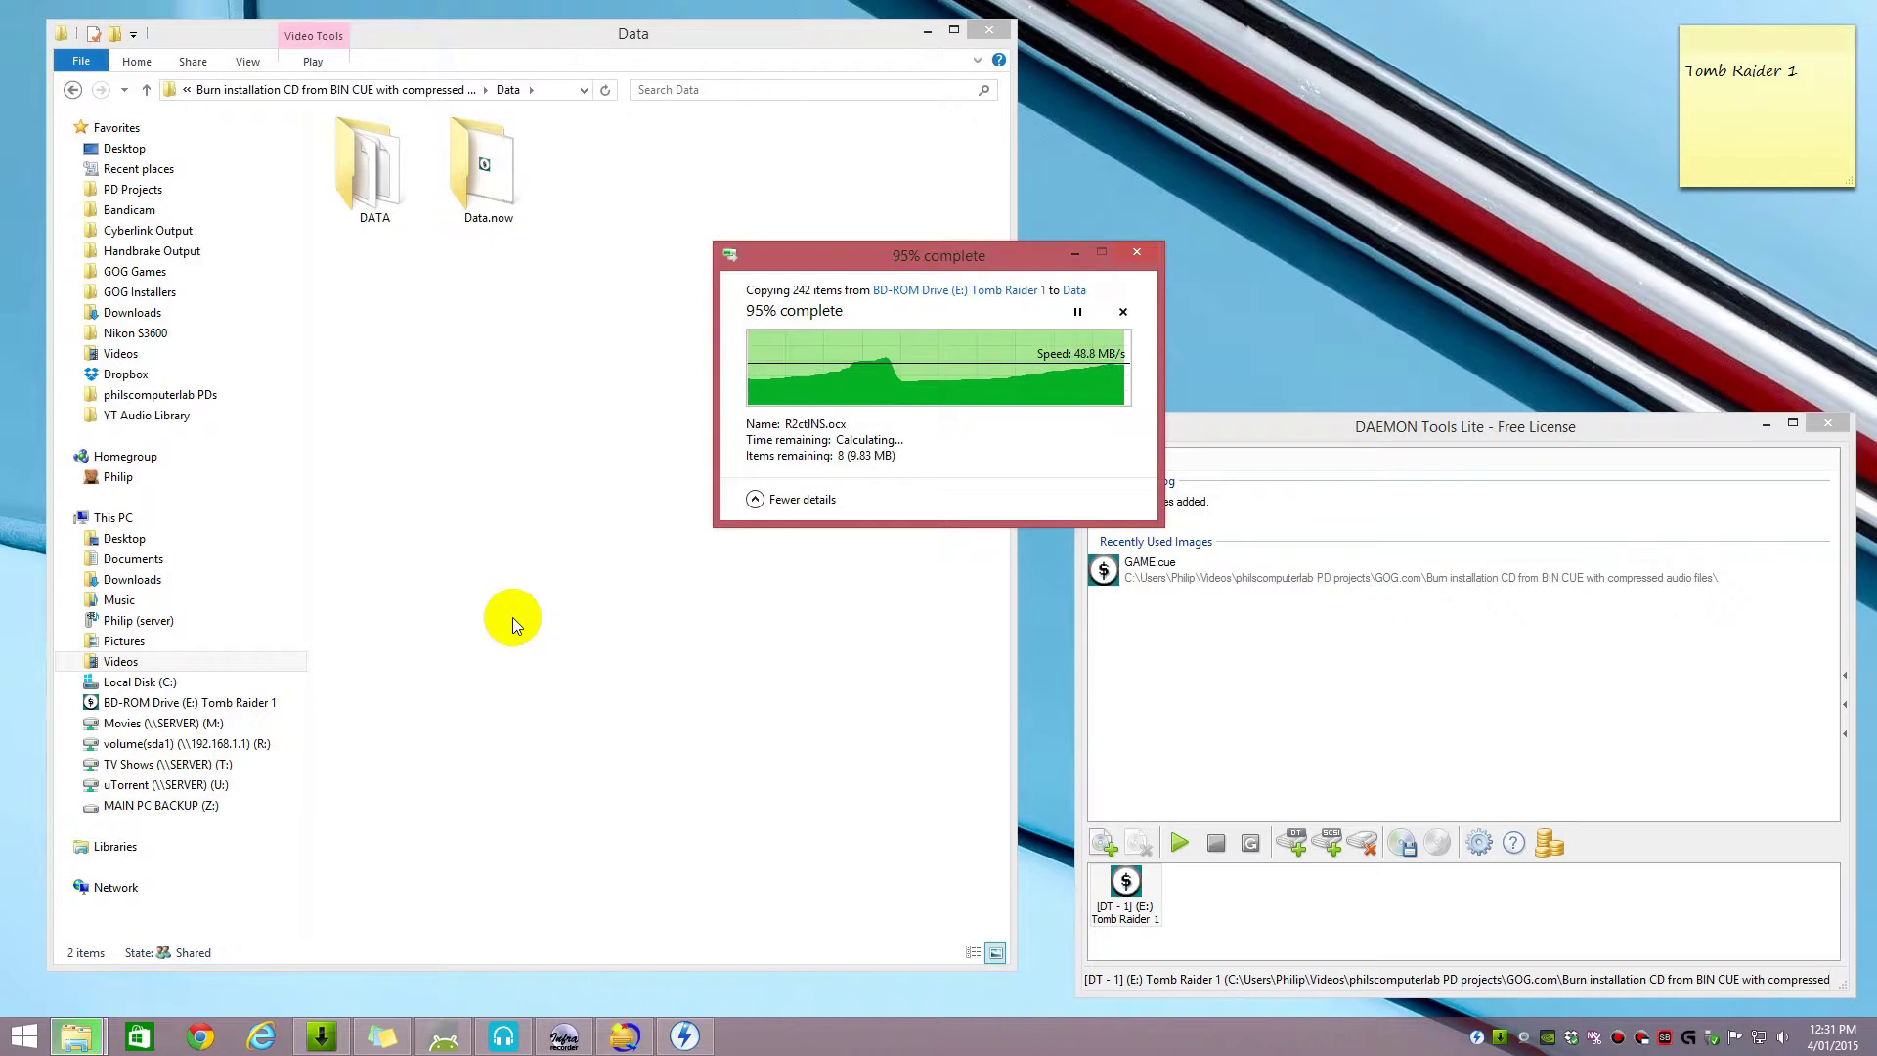
click(674, 870)
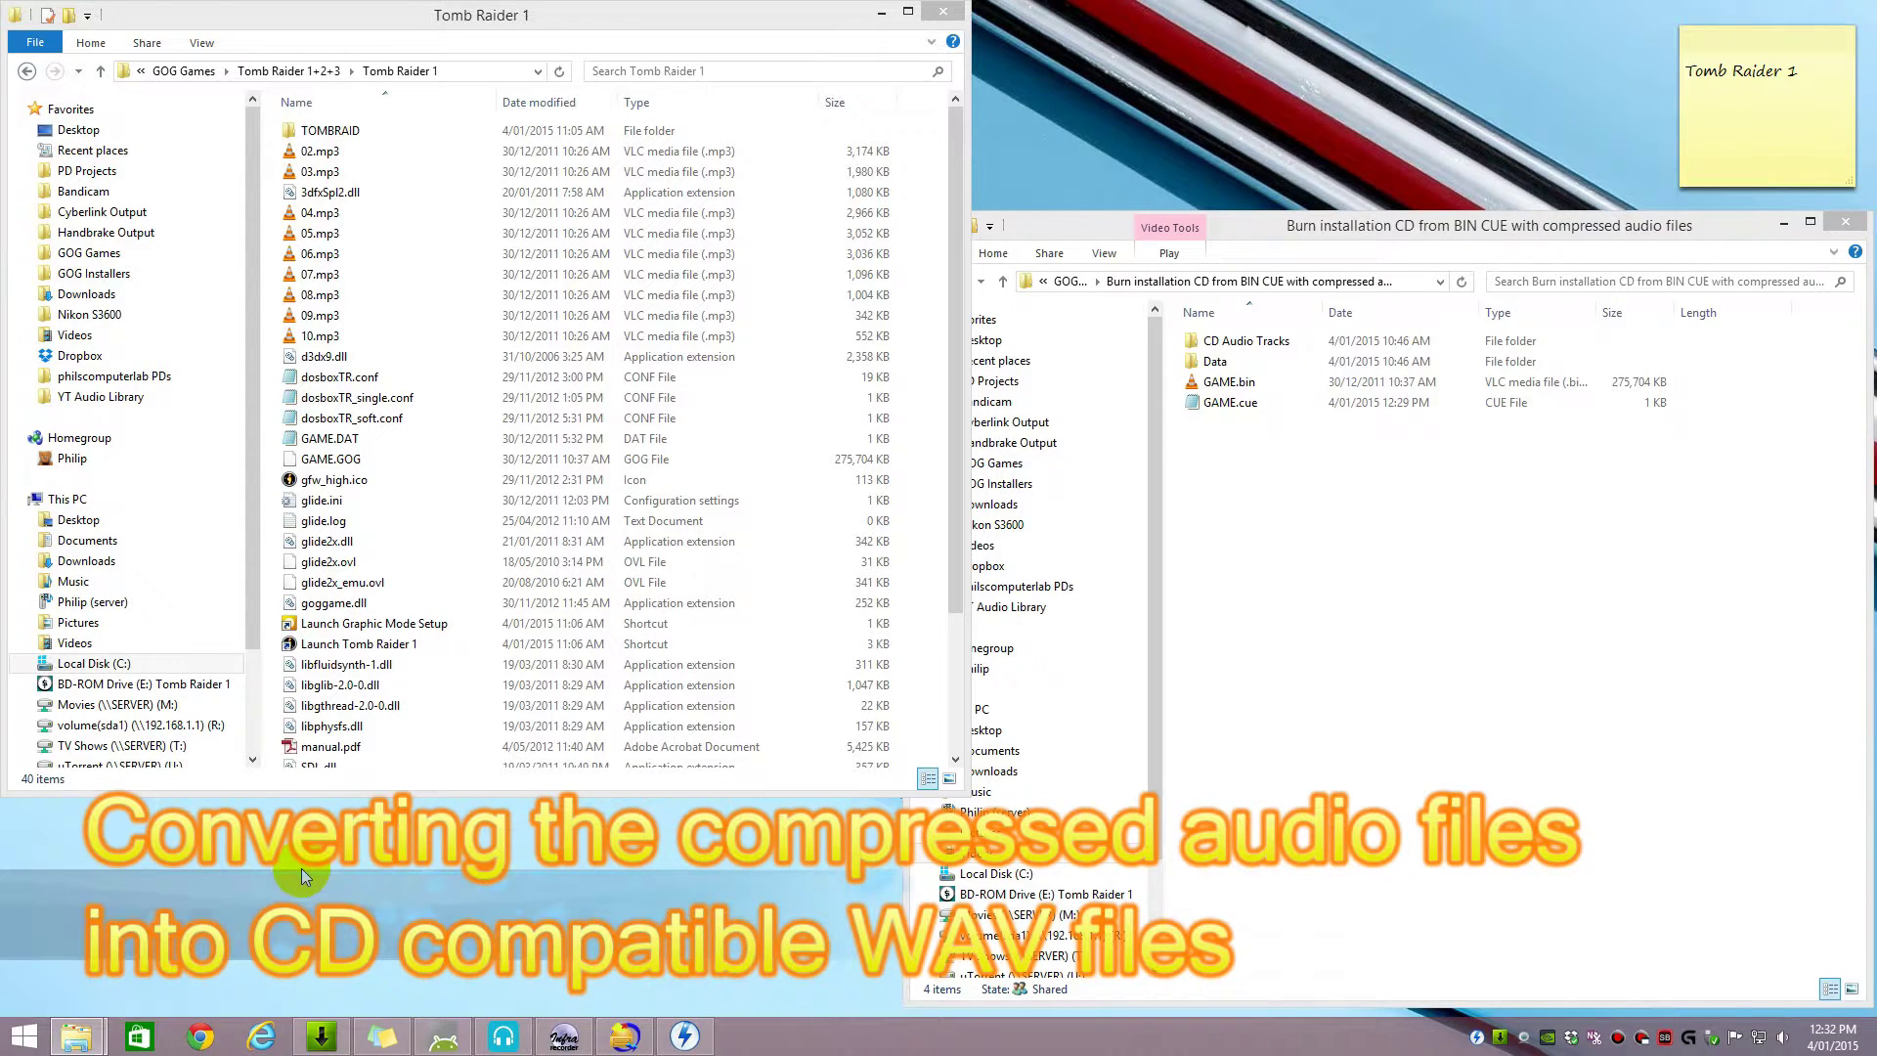
Step: Select and copy the nine music tracks 02.mp3 through 10.mp3 from the game folder
click(322, 153)
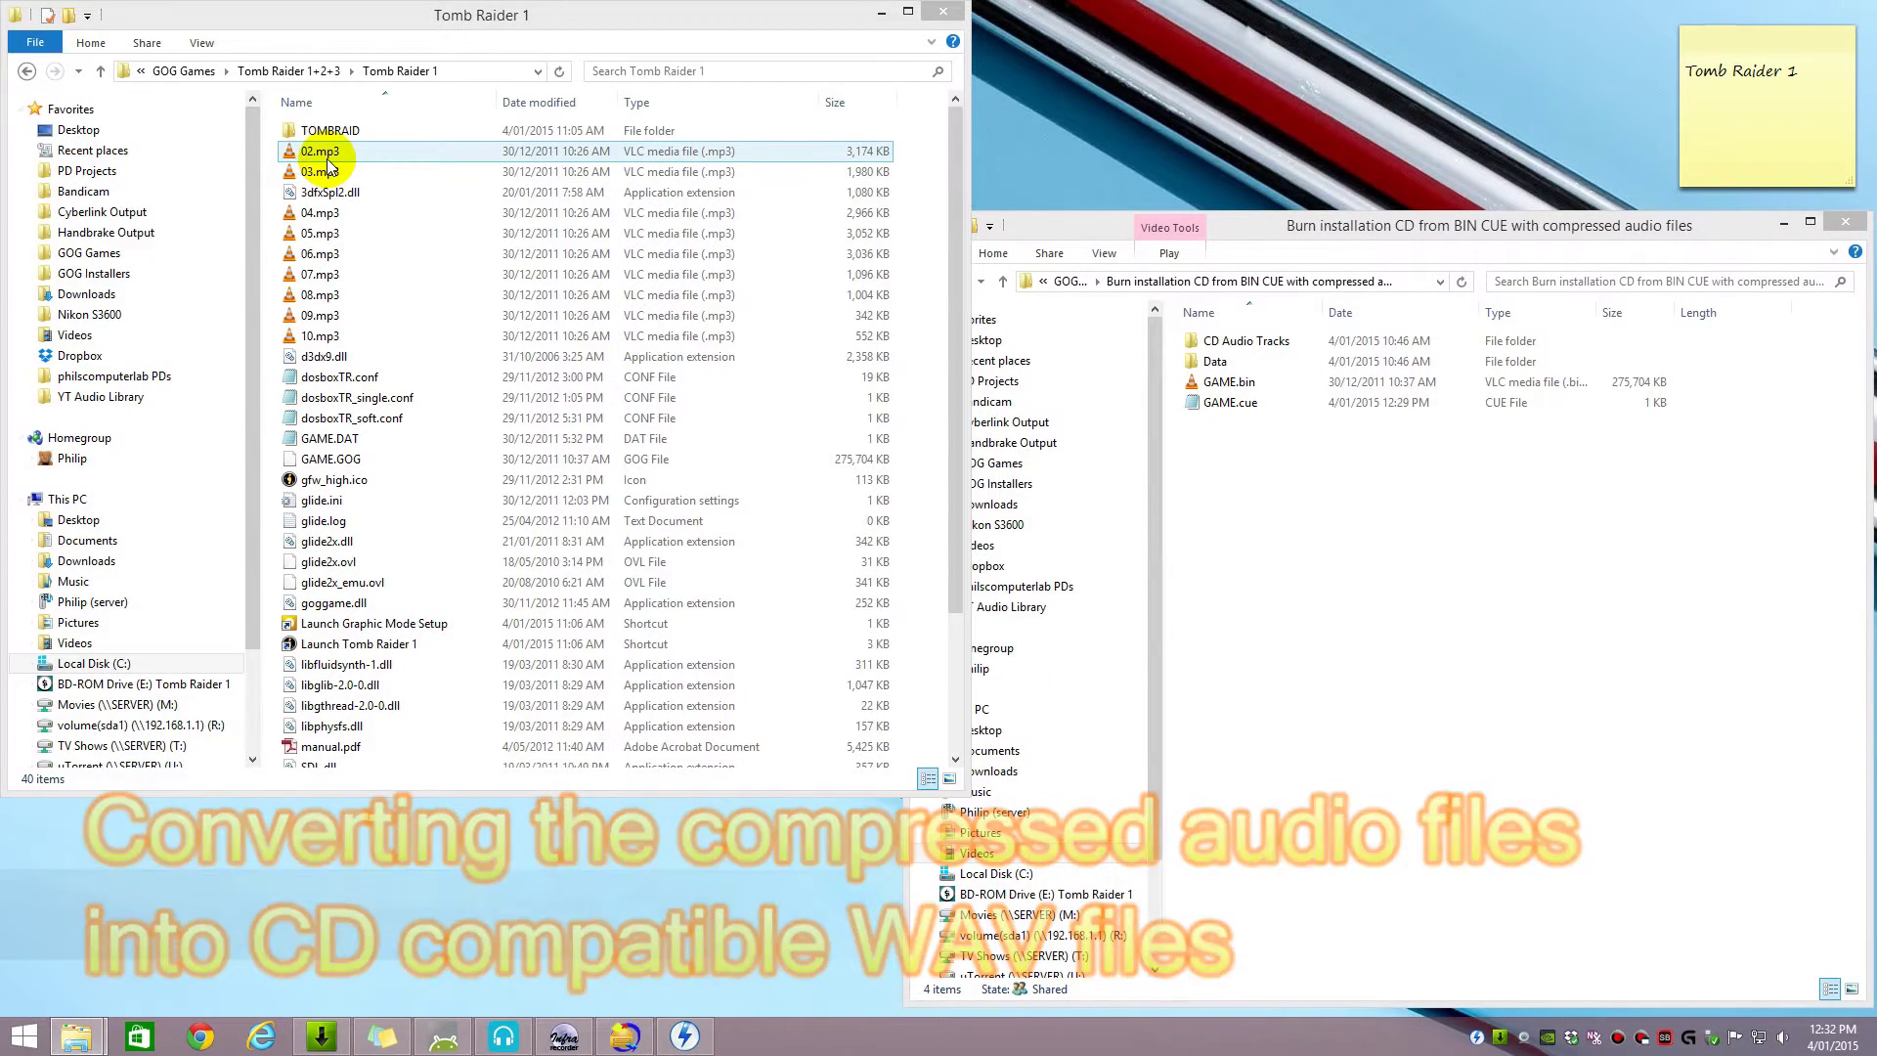
click(325, 155)
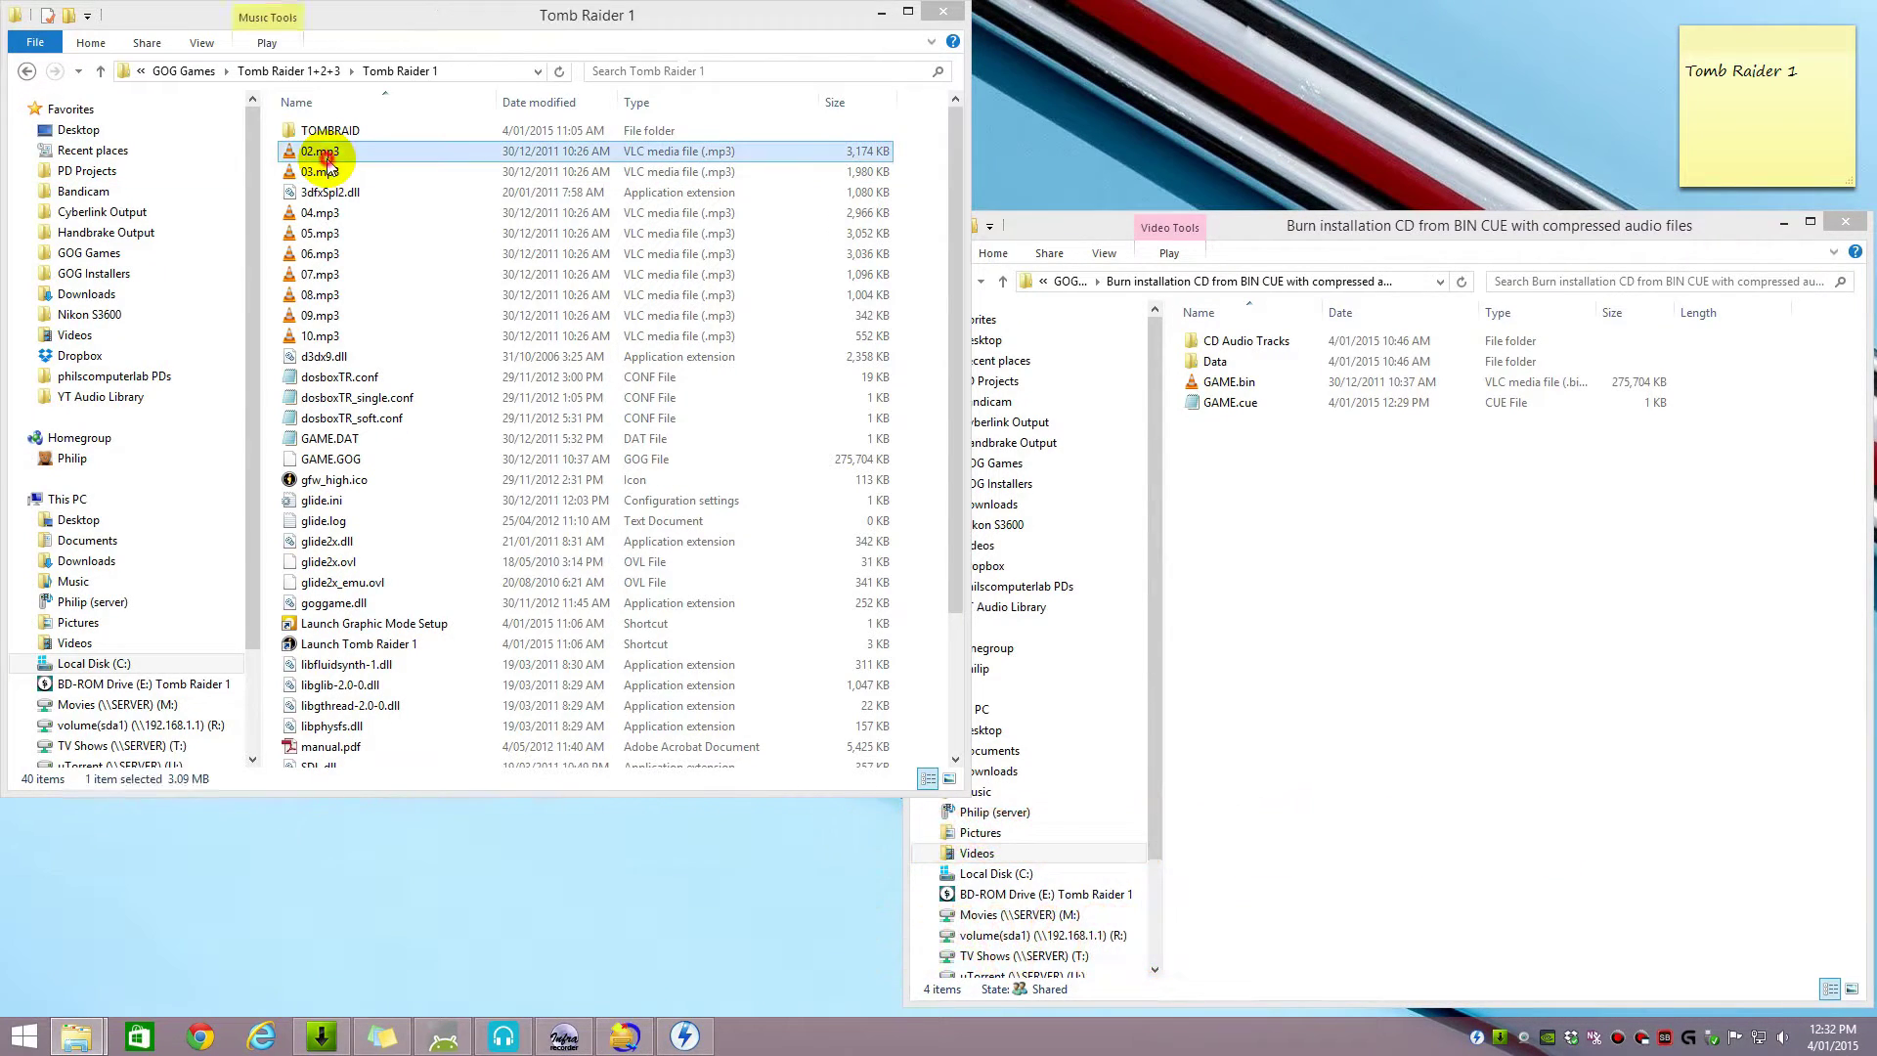
ctrl+click(323, 213)
ctrl+click(321, 234)
ctrl+click(319, 254)
ctrl+click(315, 276)
ctrl+click(313, 295)
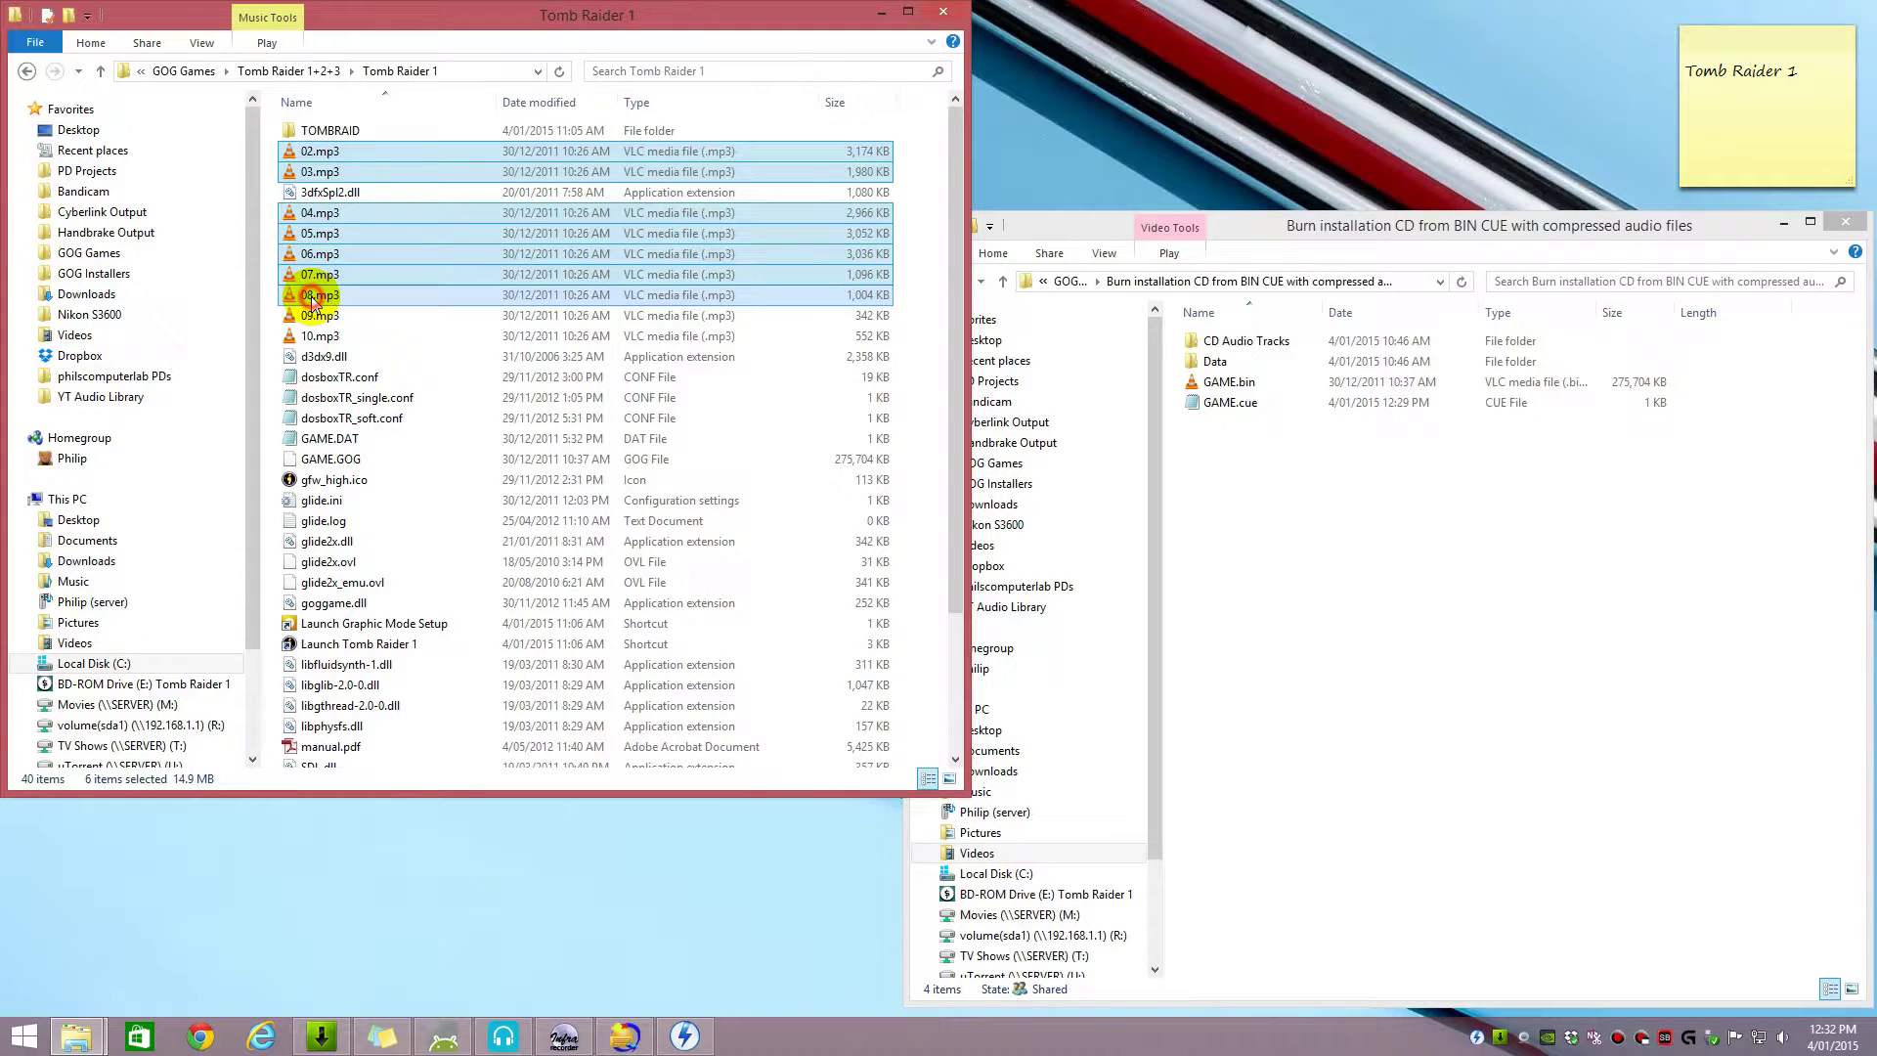
ctrl+click(311, 316)
ctrl+click(309, 337)
right_click(309, 336)
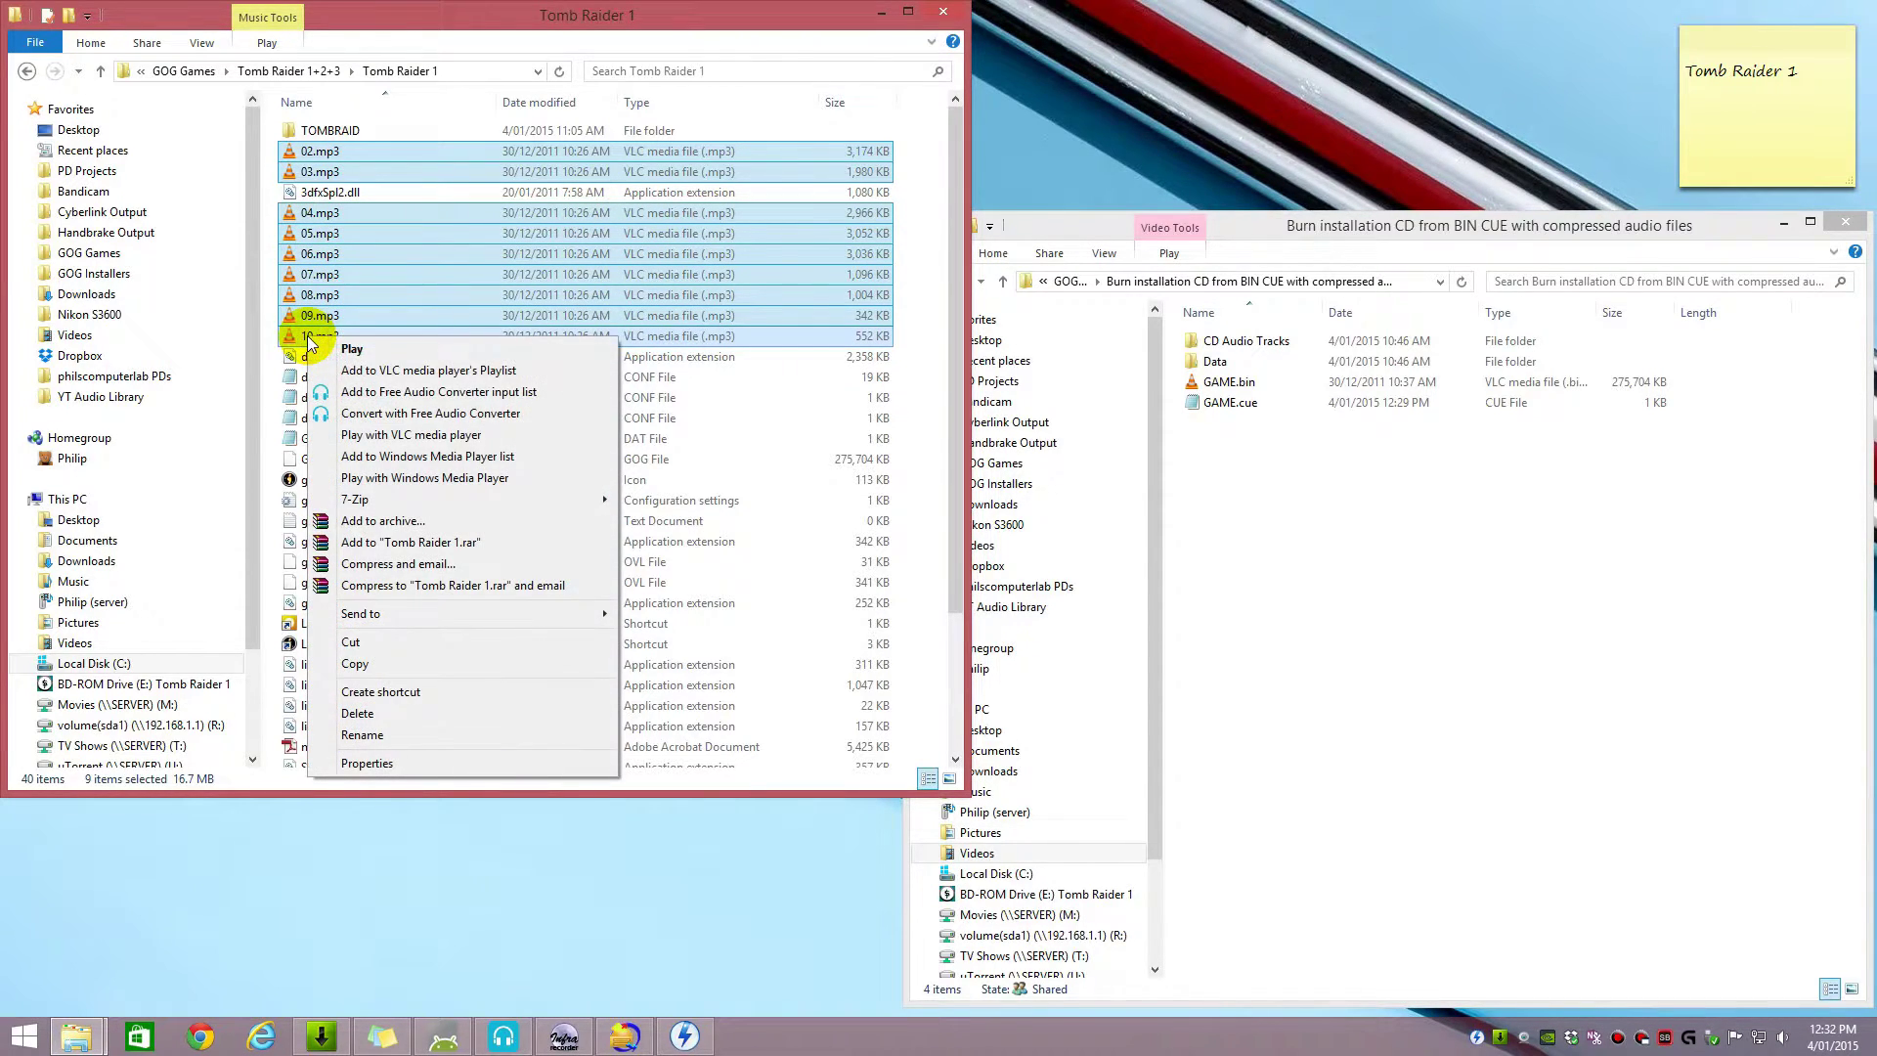
click(354, 664)
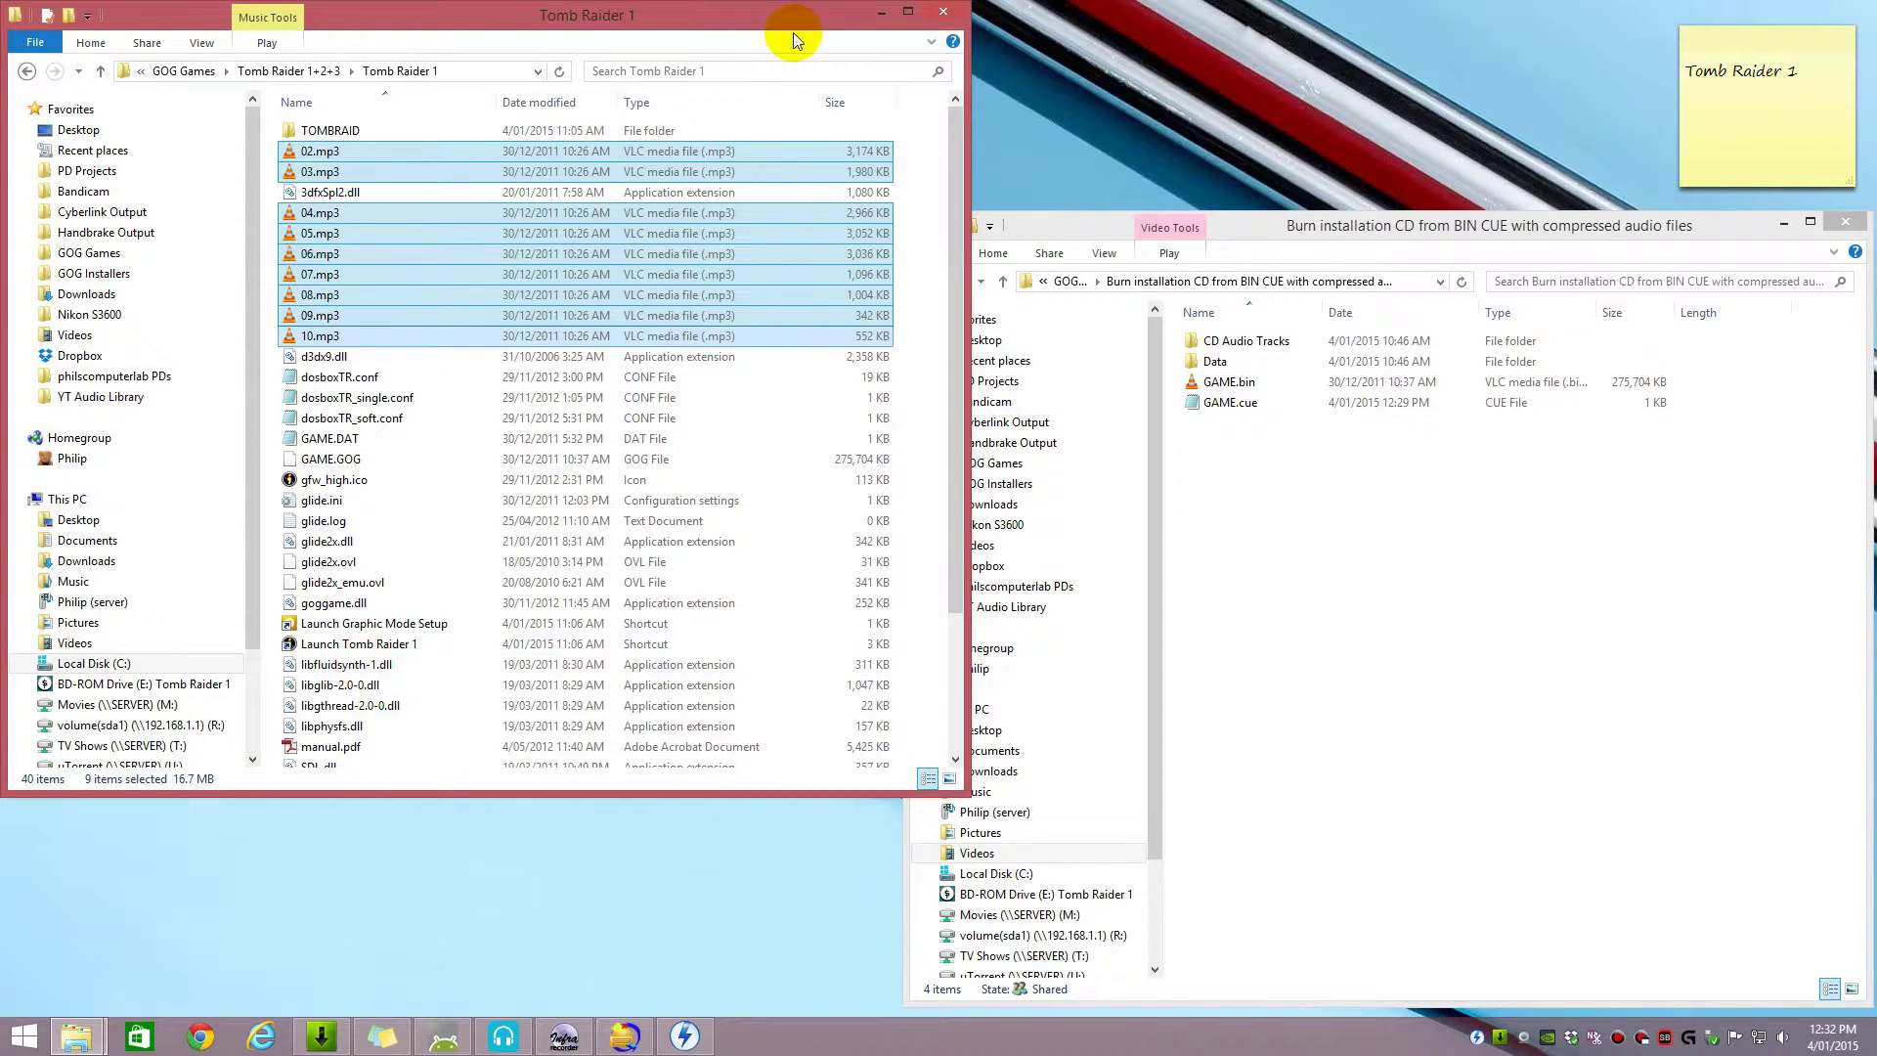
Step: Close the game folder and paste the tracks into the CD Audio Tracks folder
click(943, 13)
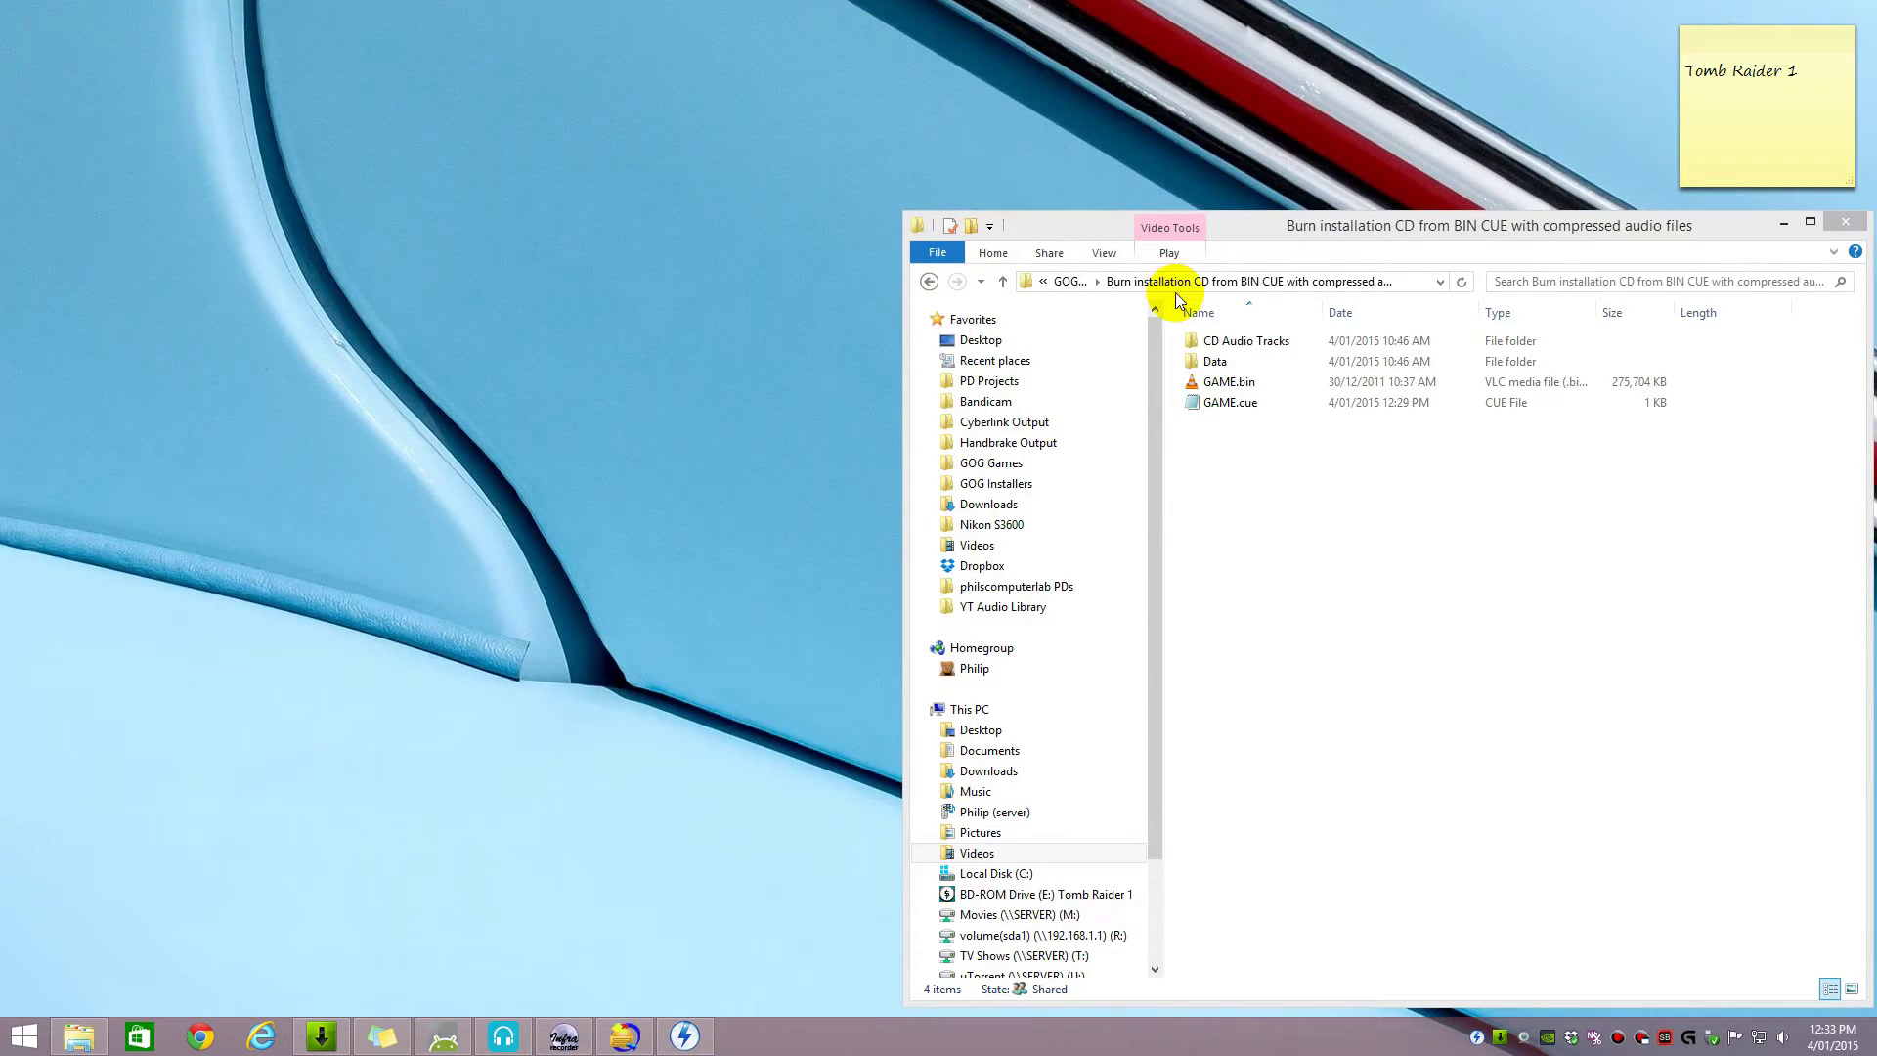
mouse_move(1294, 231)
mouse_down()
mouse_move(1075, 168)
mouse_move(684, 103)
mouse_up()
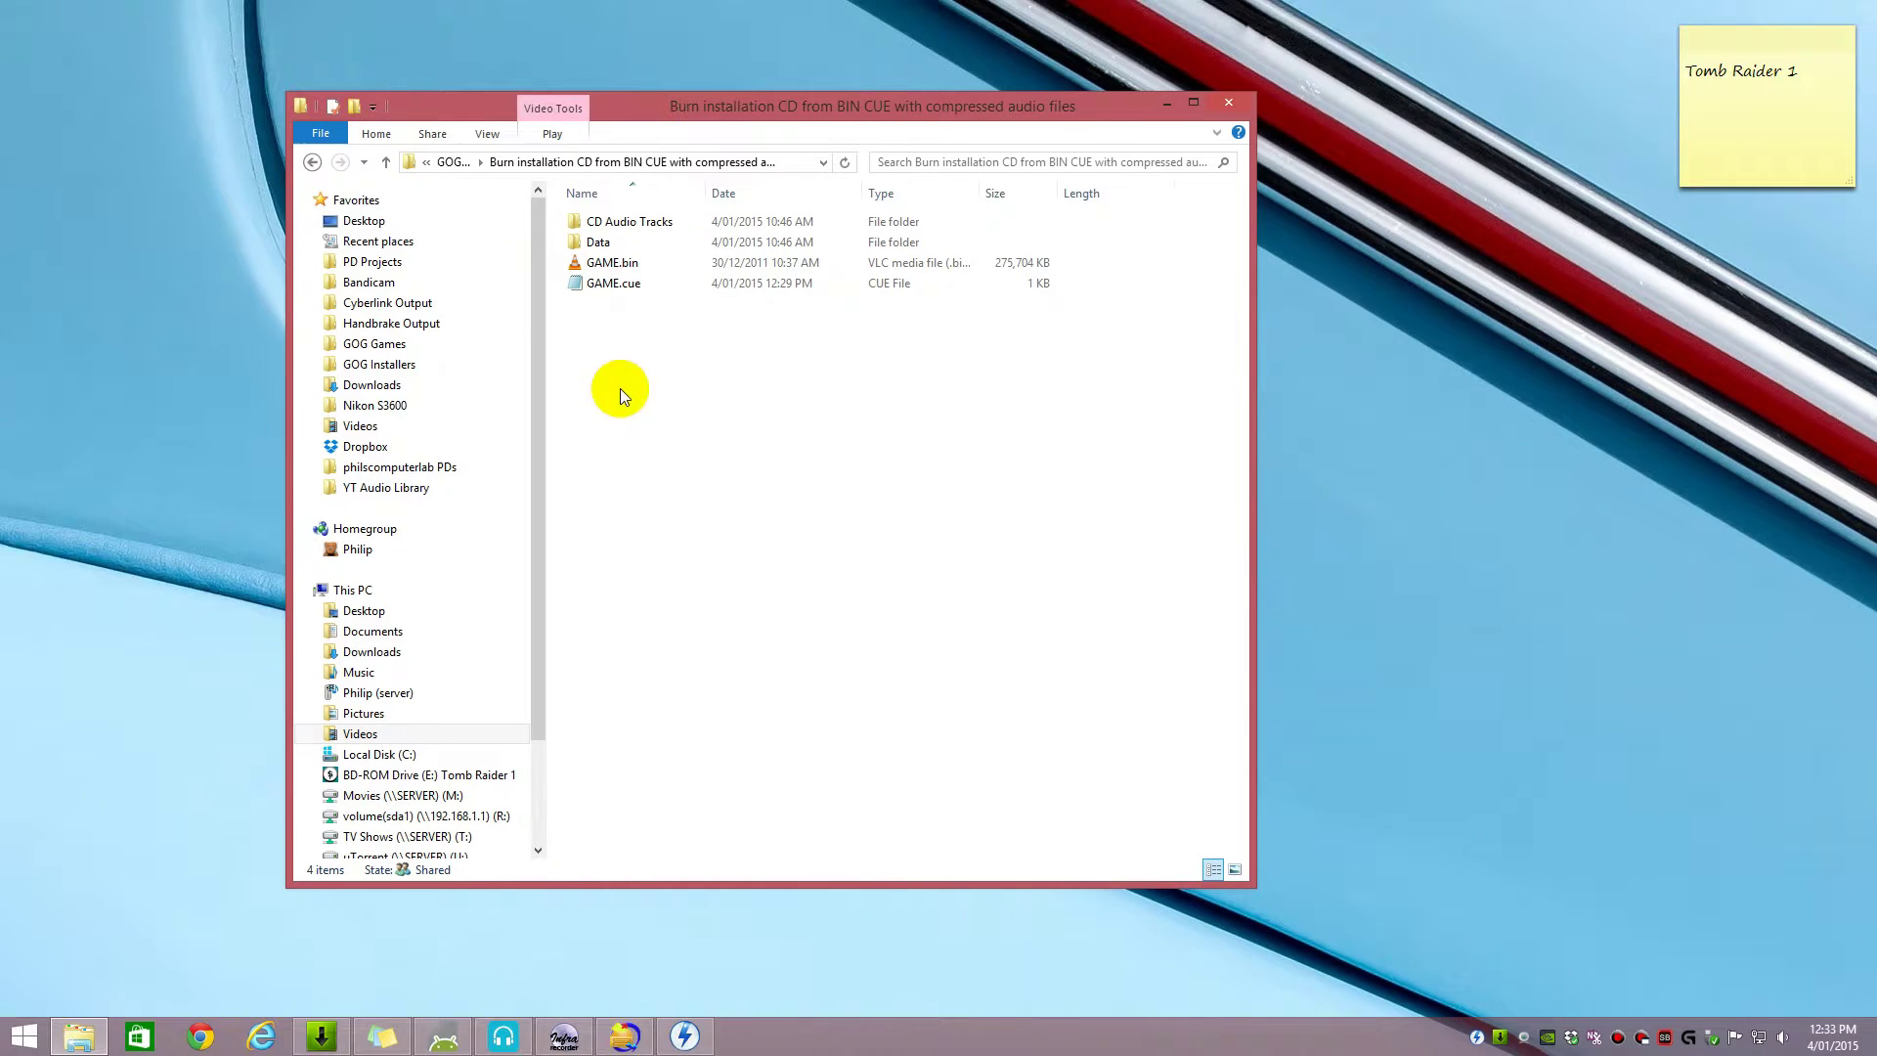
click(619, 225)
double_click(619, 230)
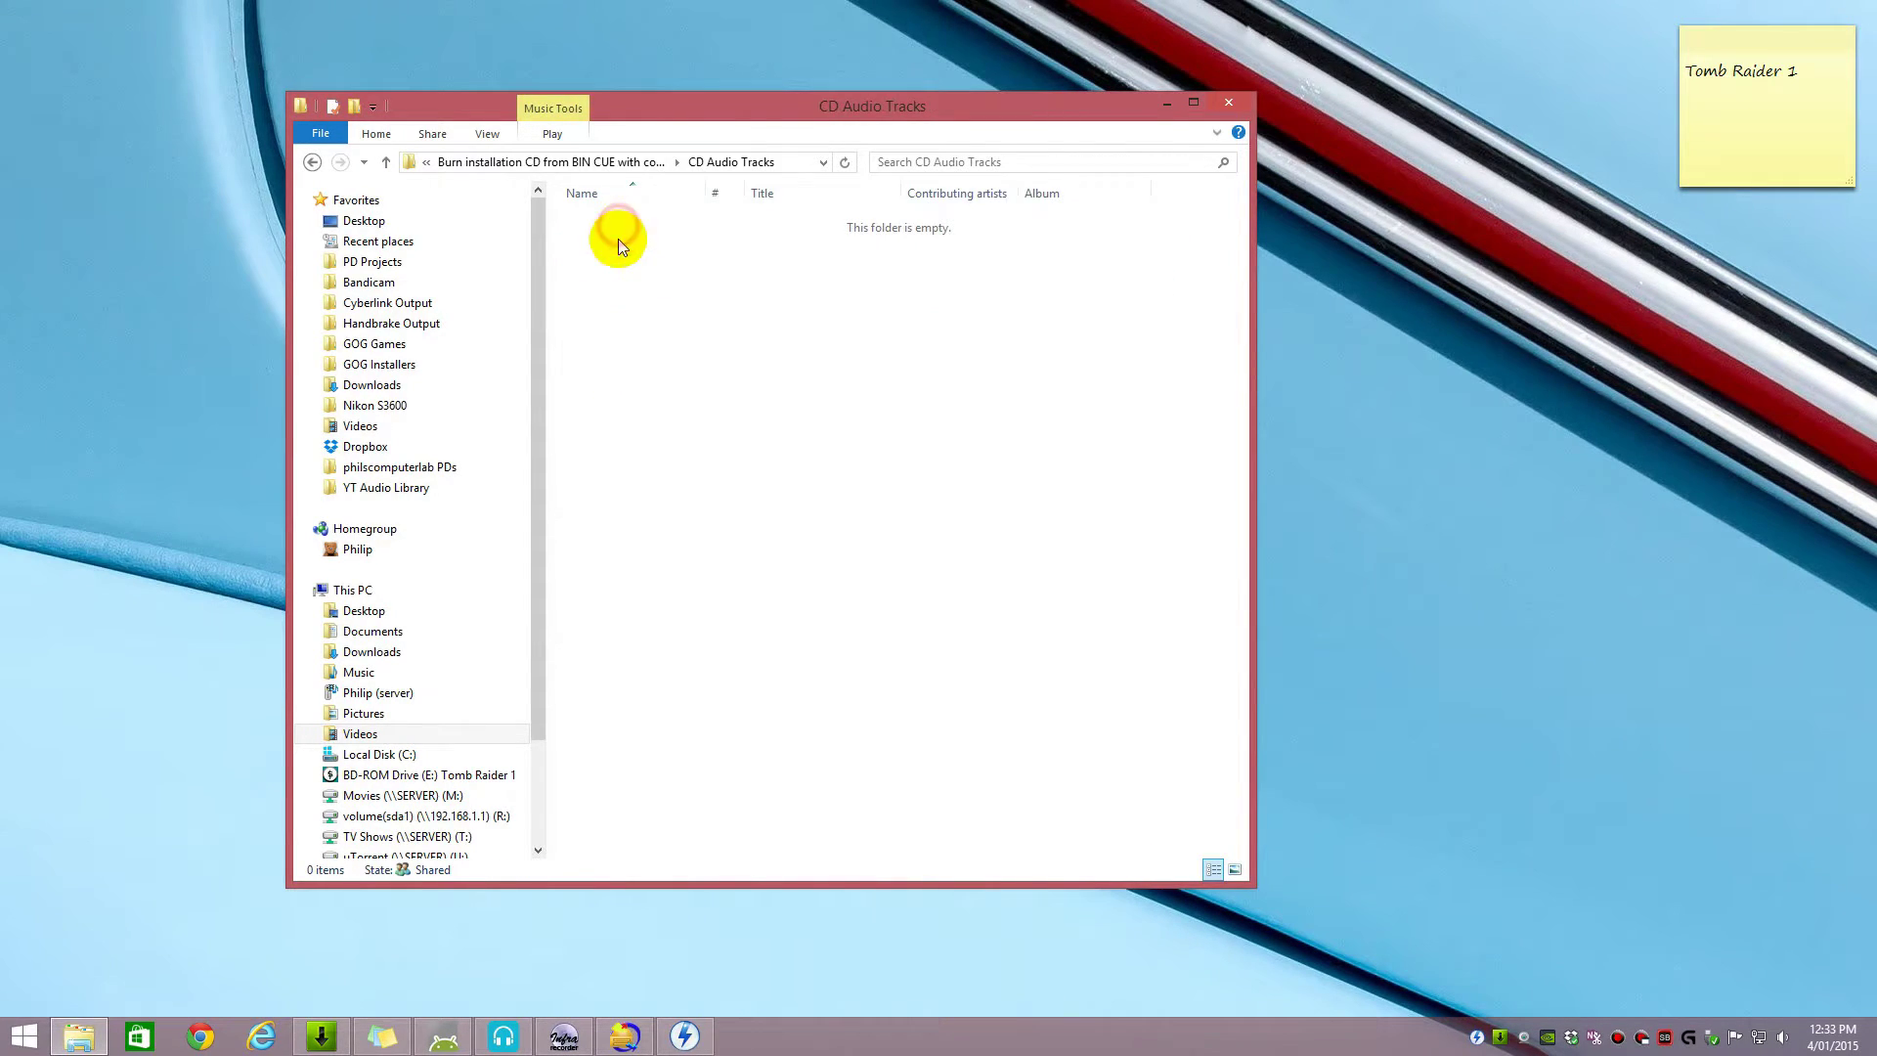
right_click(591, 283)
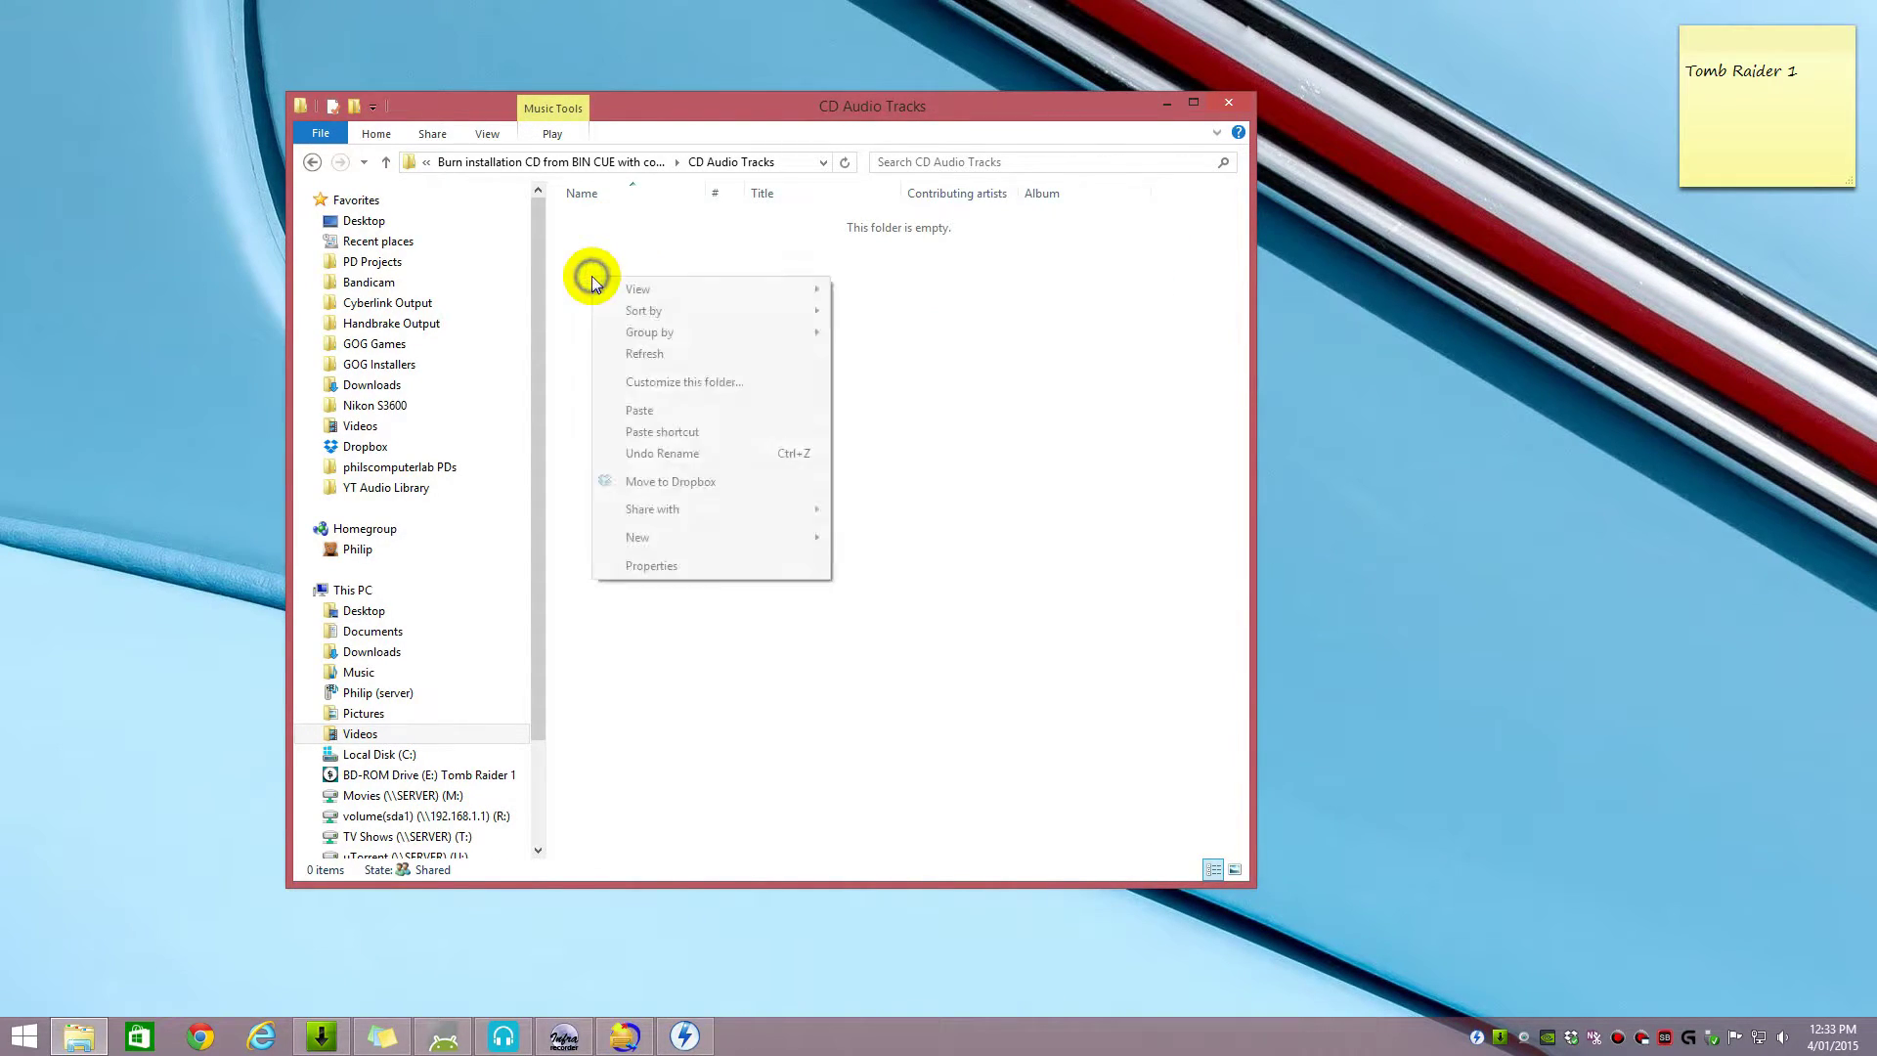
click(631, 349)
drag(731, 107, 517, 65)
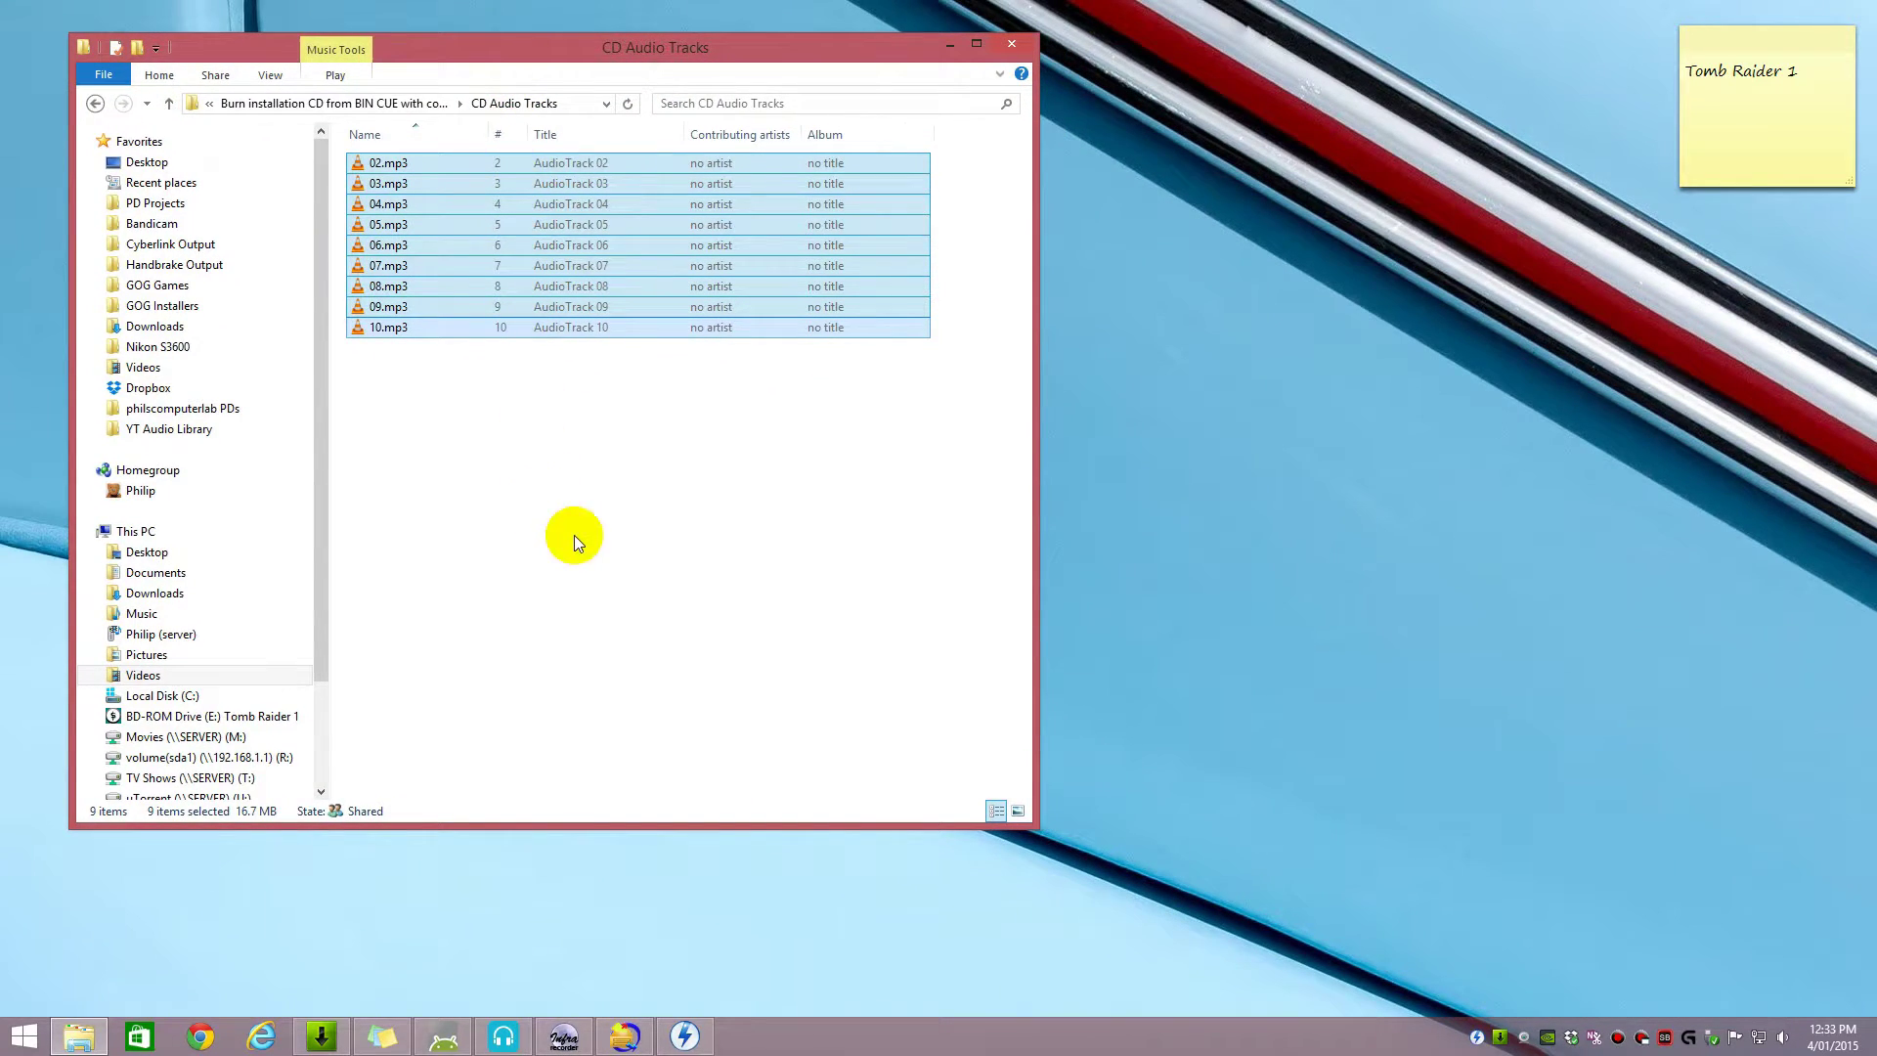
Step: Open Free Audio Converter and keep WAV Optimal Quality, 44.1 kHz stereo
click(503, 1036)
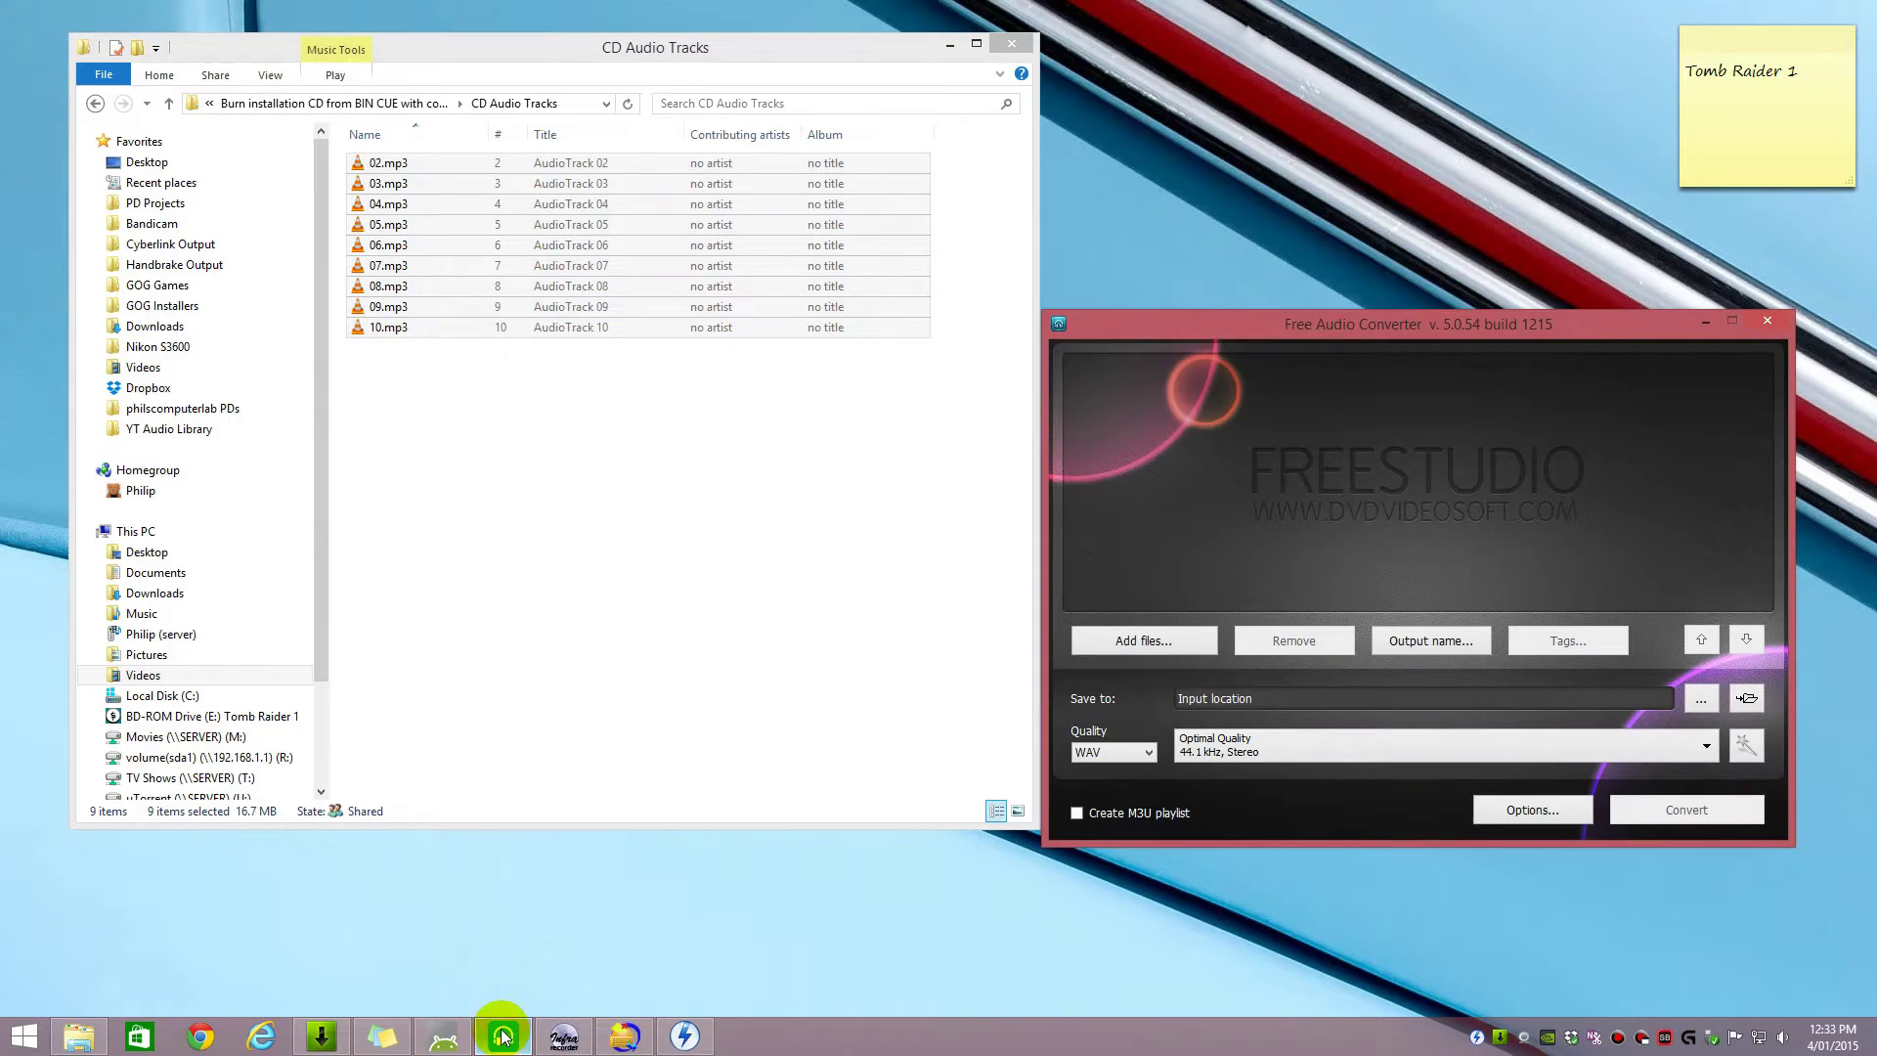
click(1259, 330)
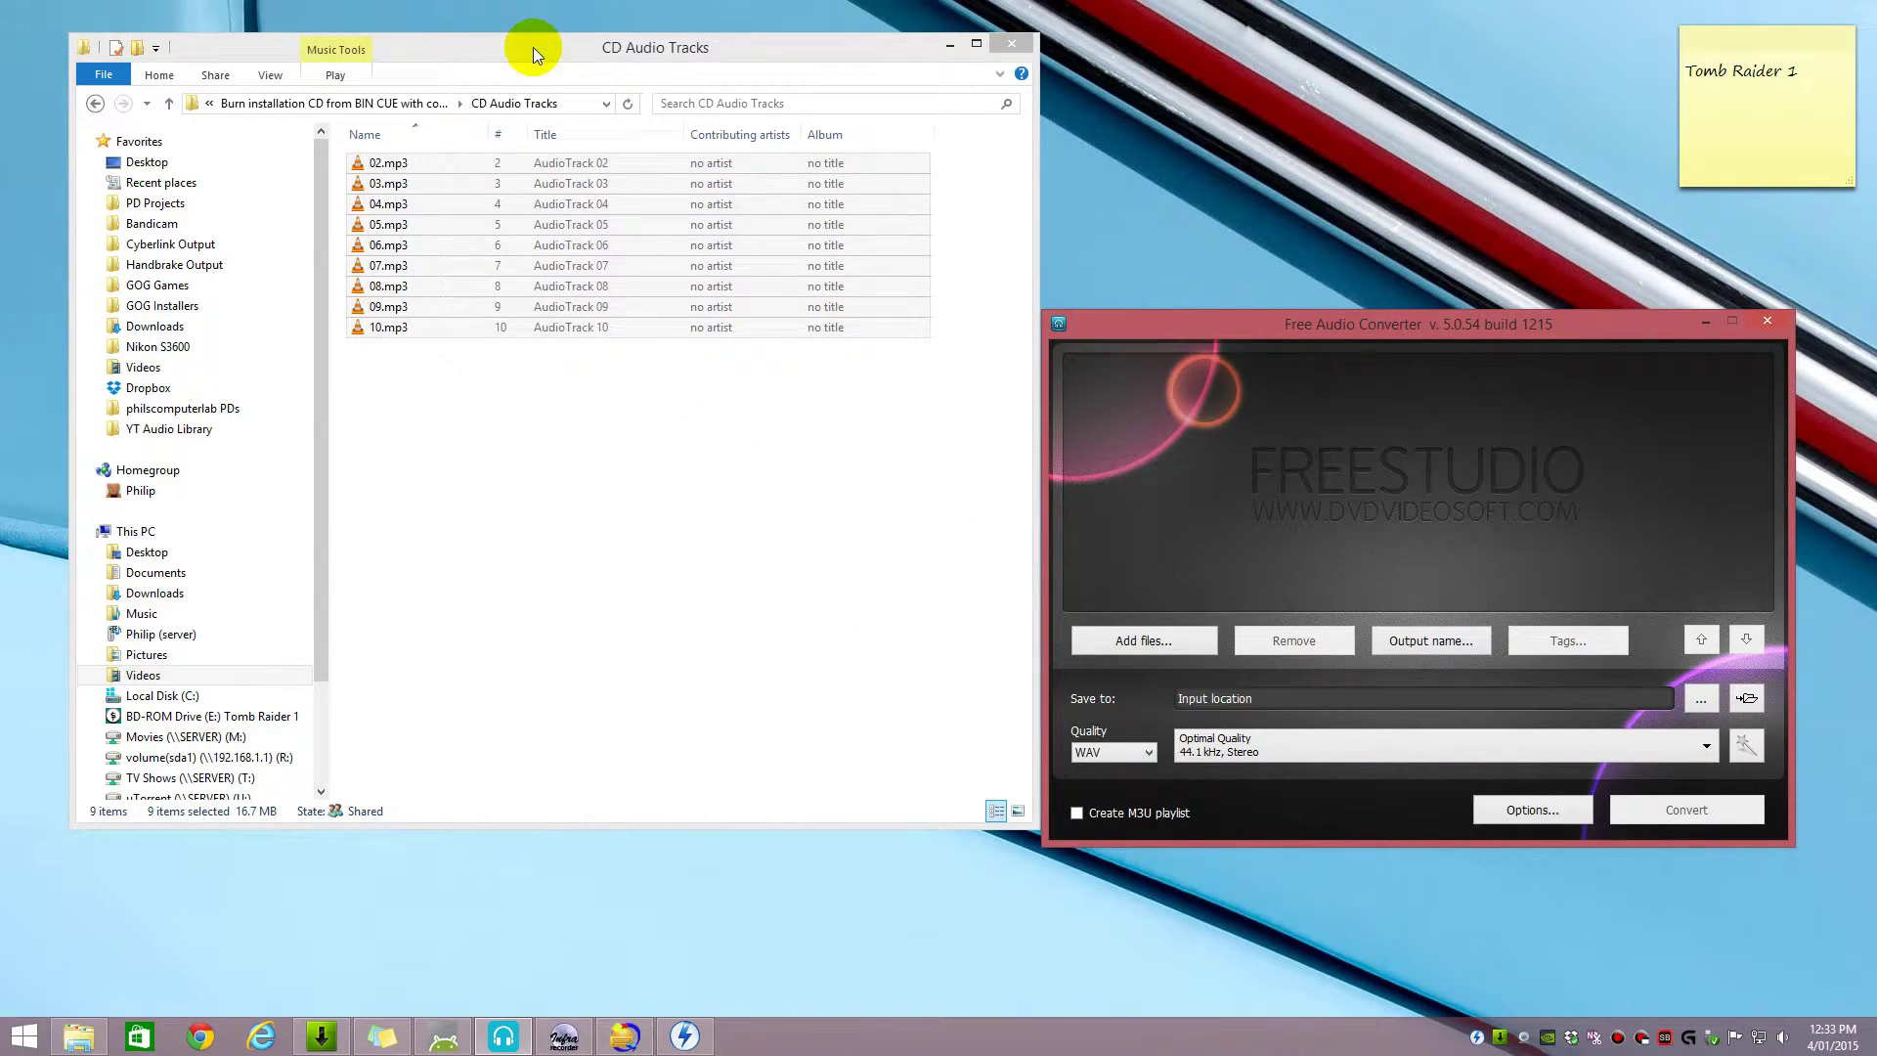
drag(532, 47, 485, 33)
click(1707, 748)
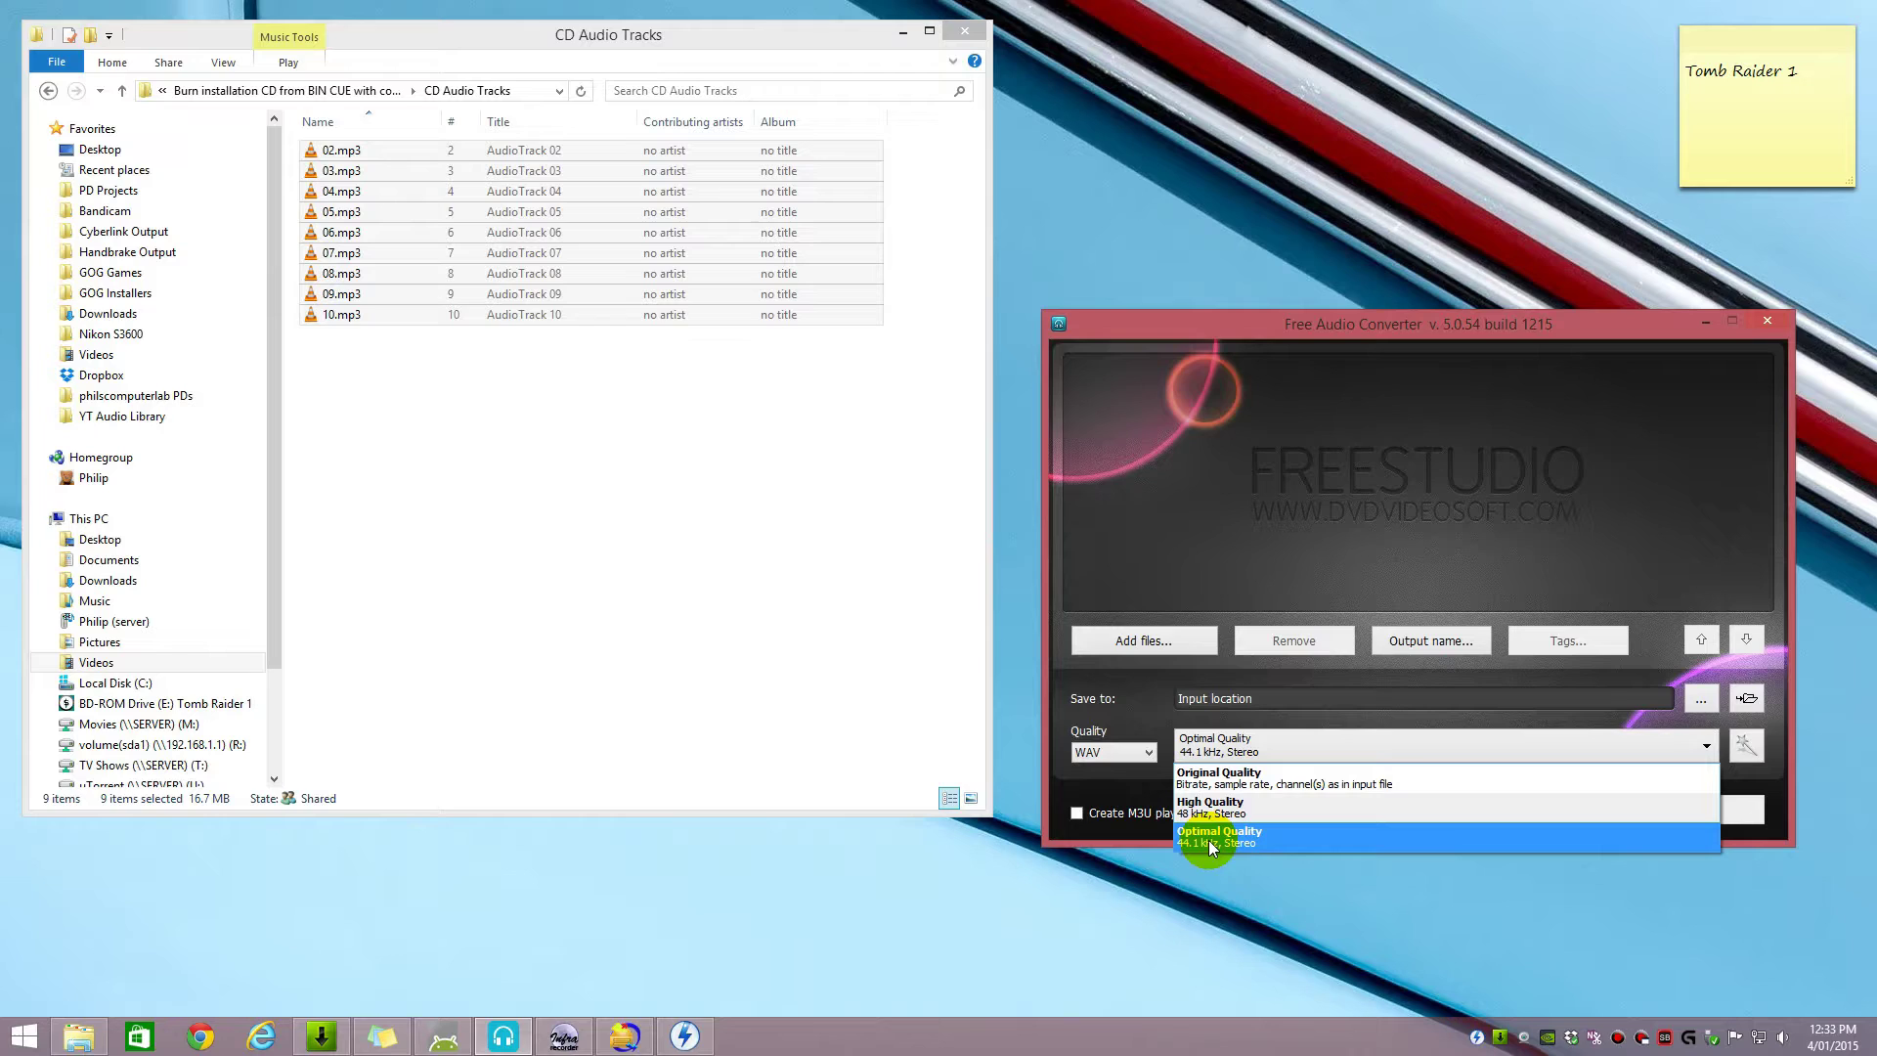
click(1210, 843)
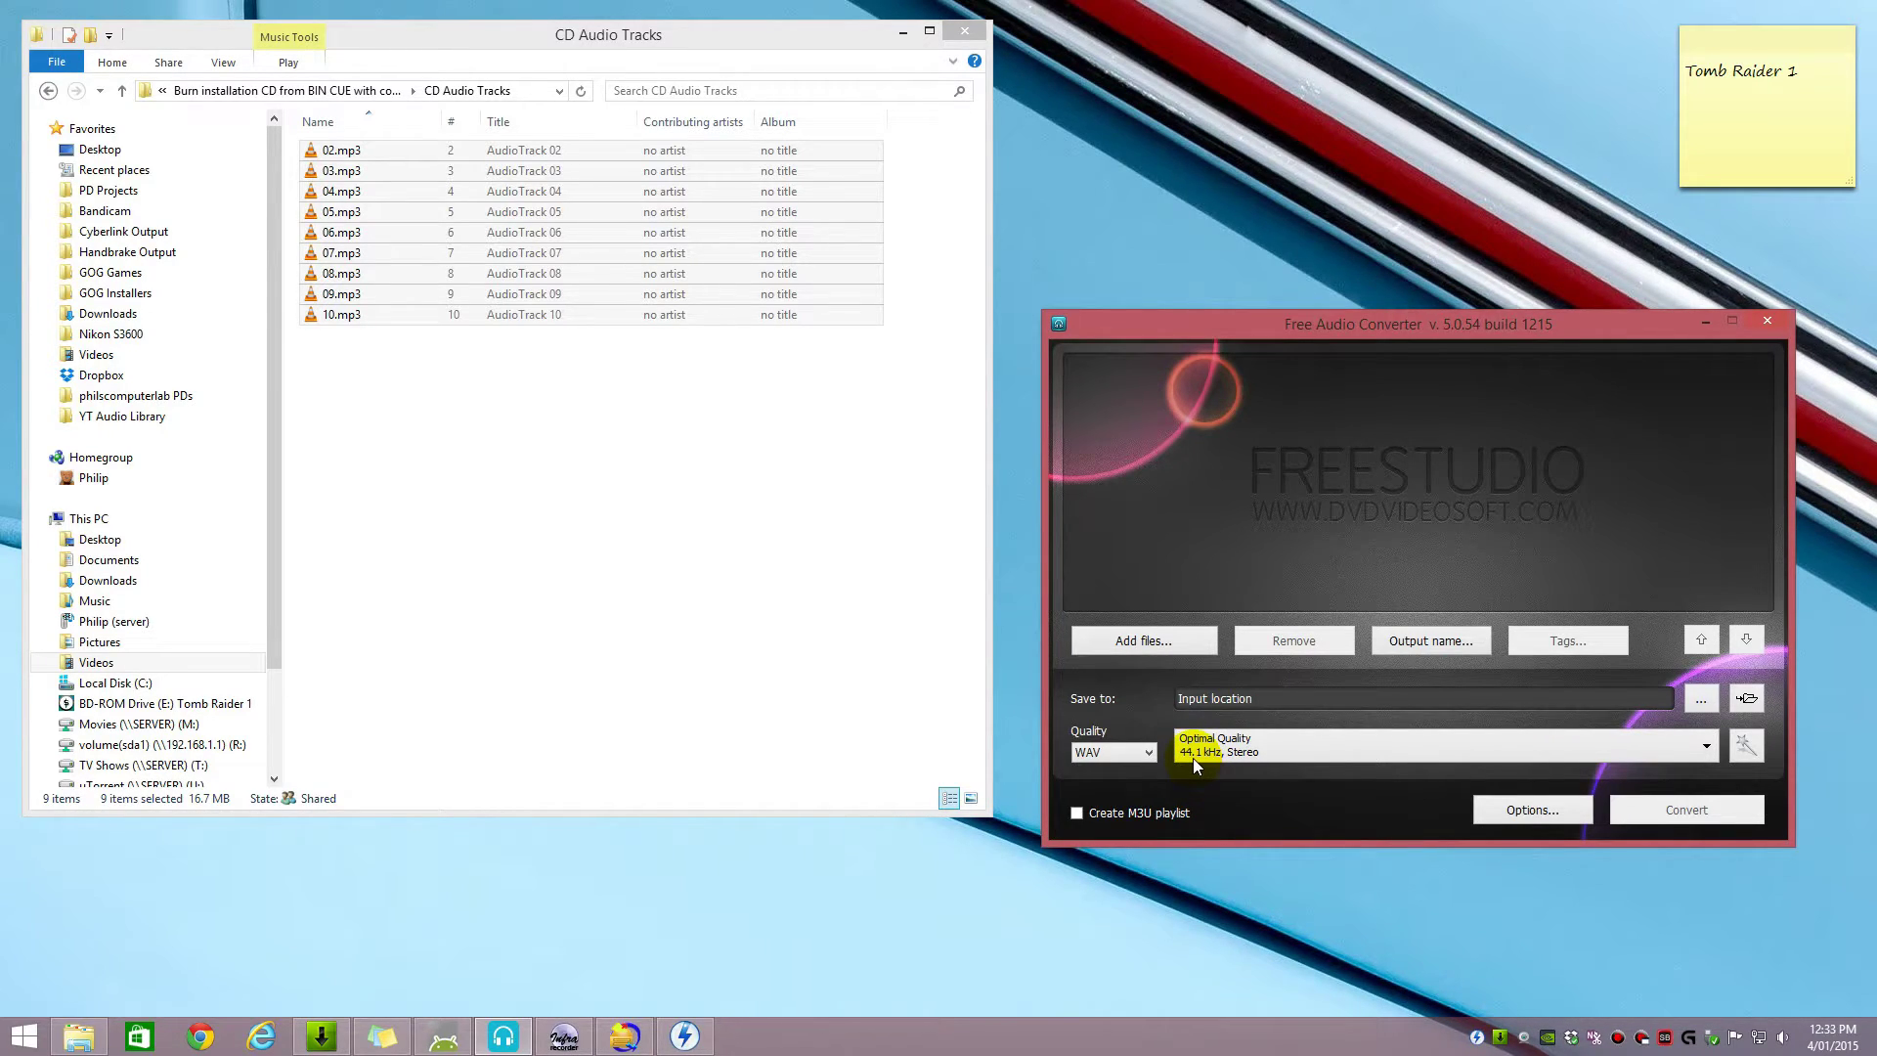
Step: Drag the nine mp3 files into the converter, convert them to WAV, and close the app
click(478, 408)
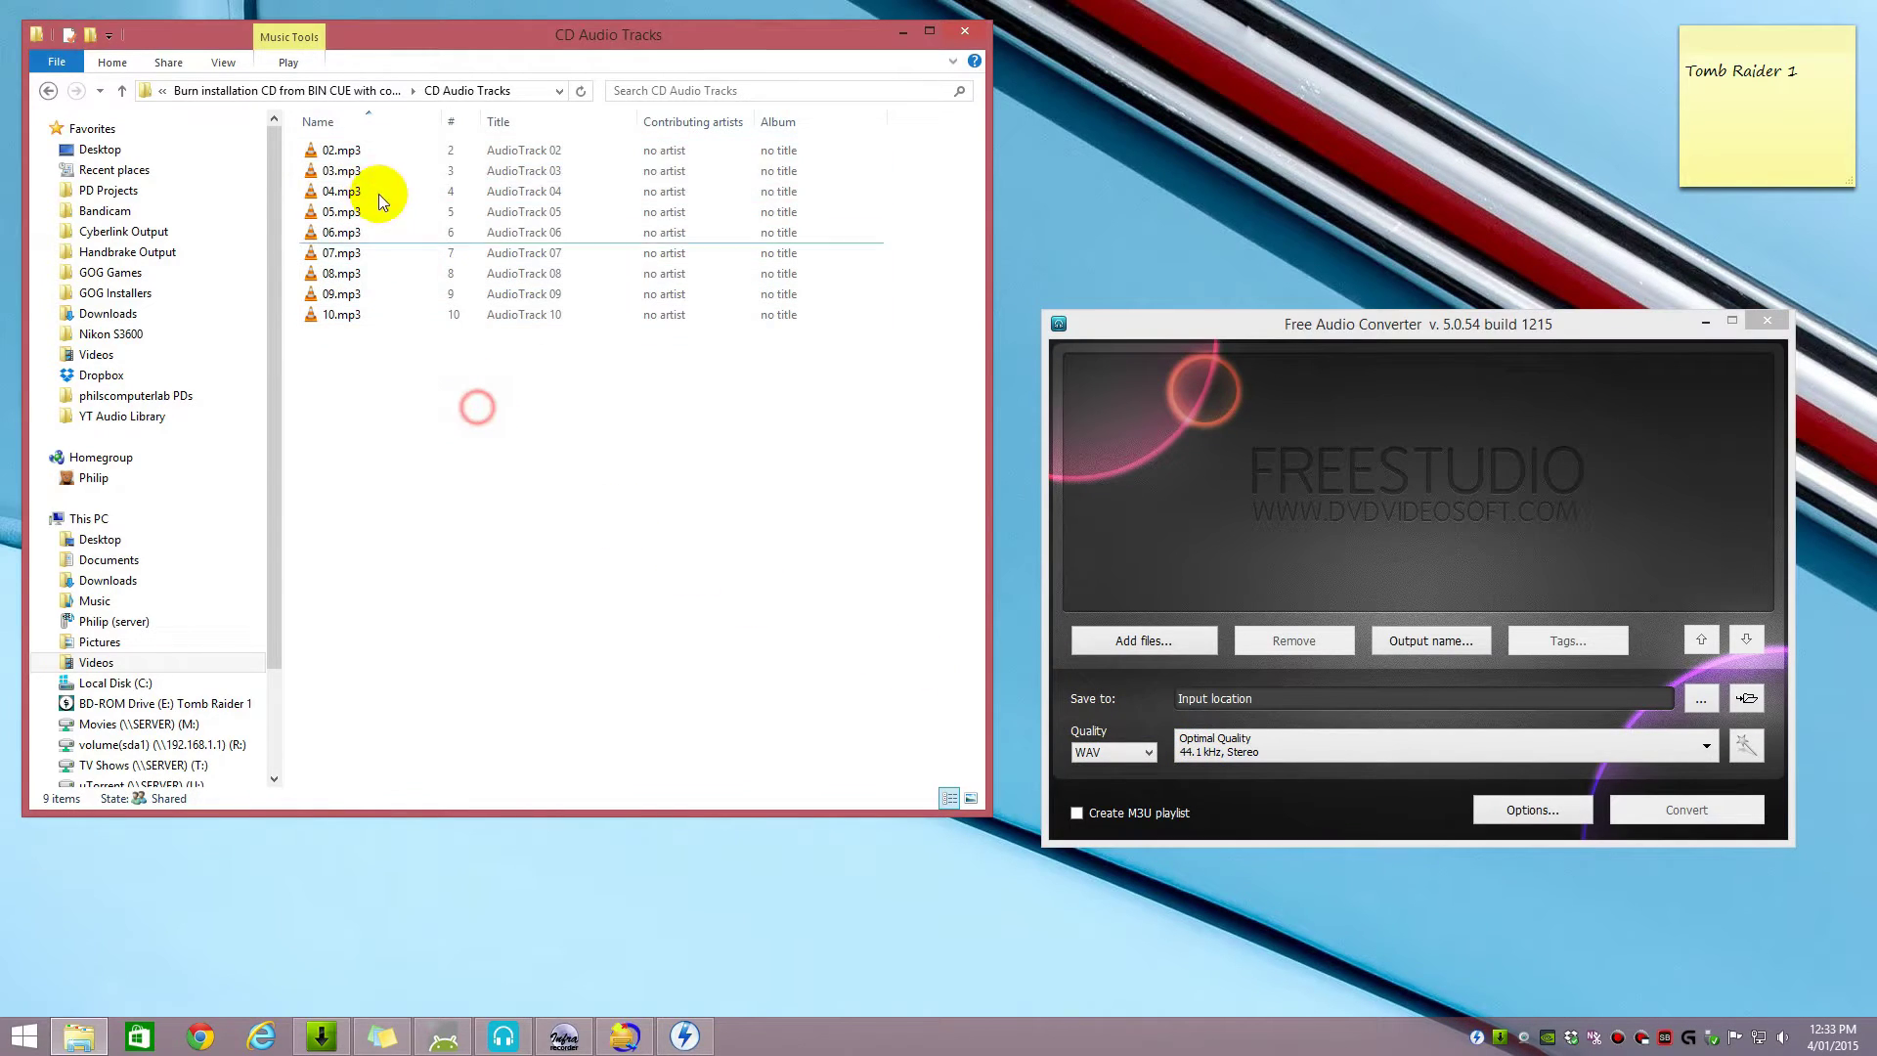
click(337, 149)
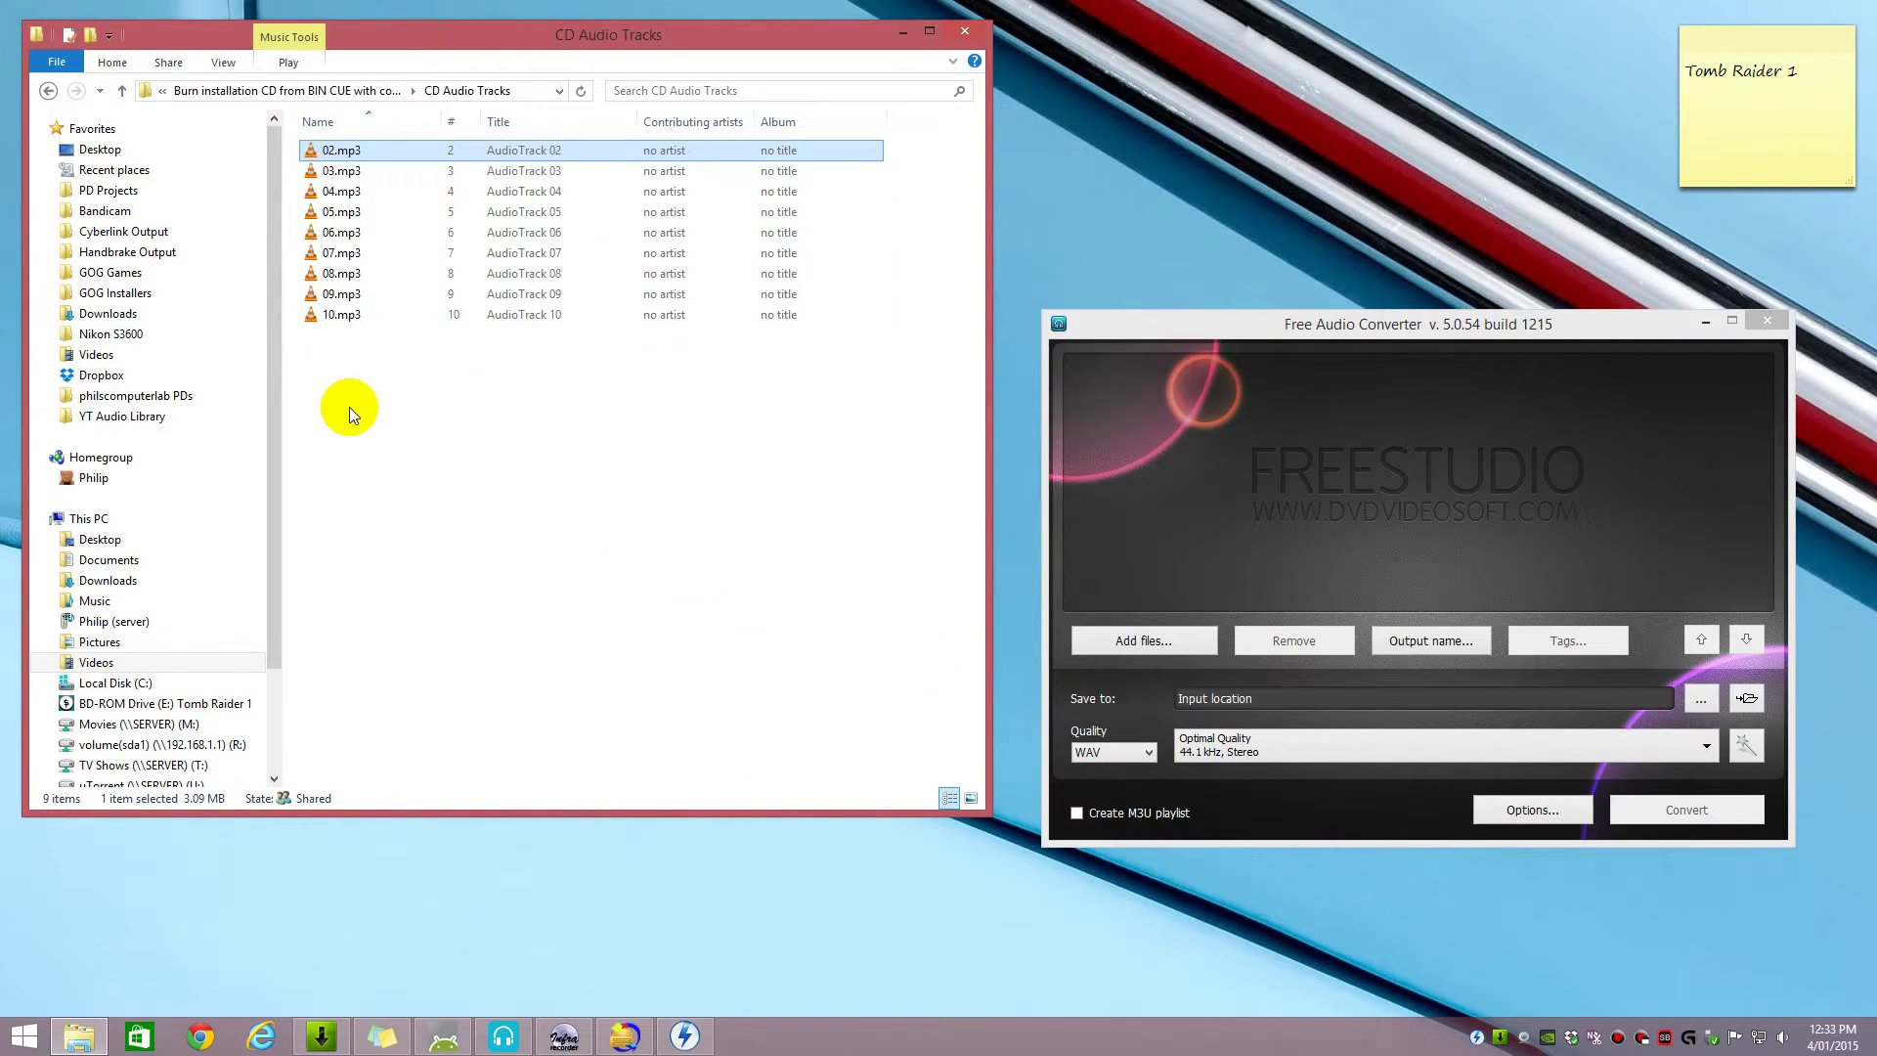
key(shift+Down)
key(shift+Down)
key(shift+Down)
key(shift+Down)
key(shift+Down)
key(shift+Down)
key(shift+Down)
key(shift+Down)
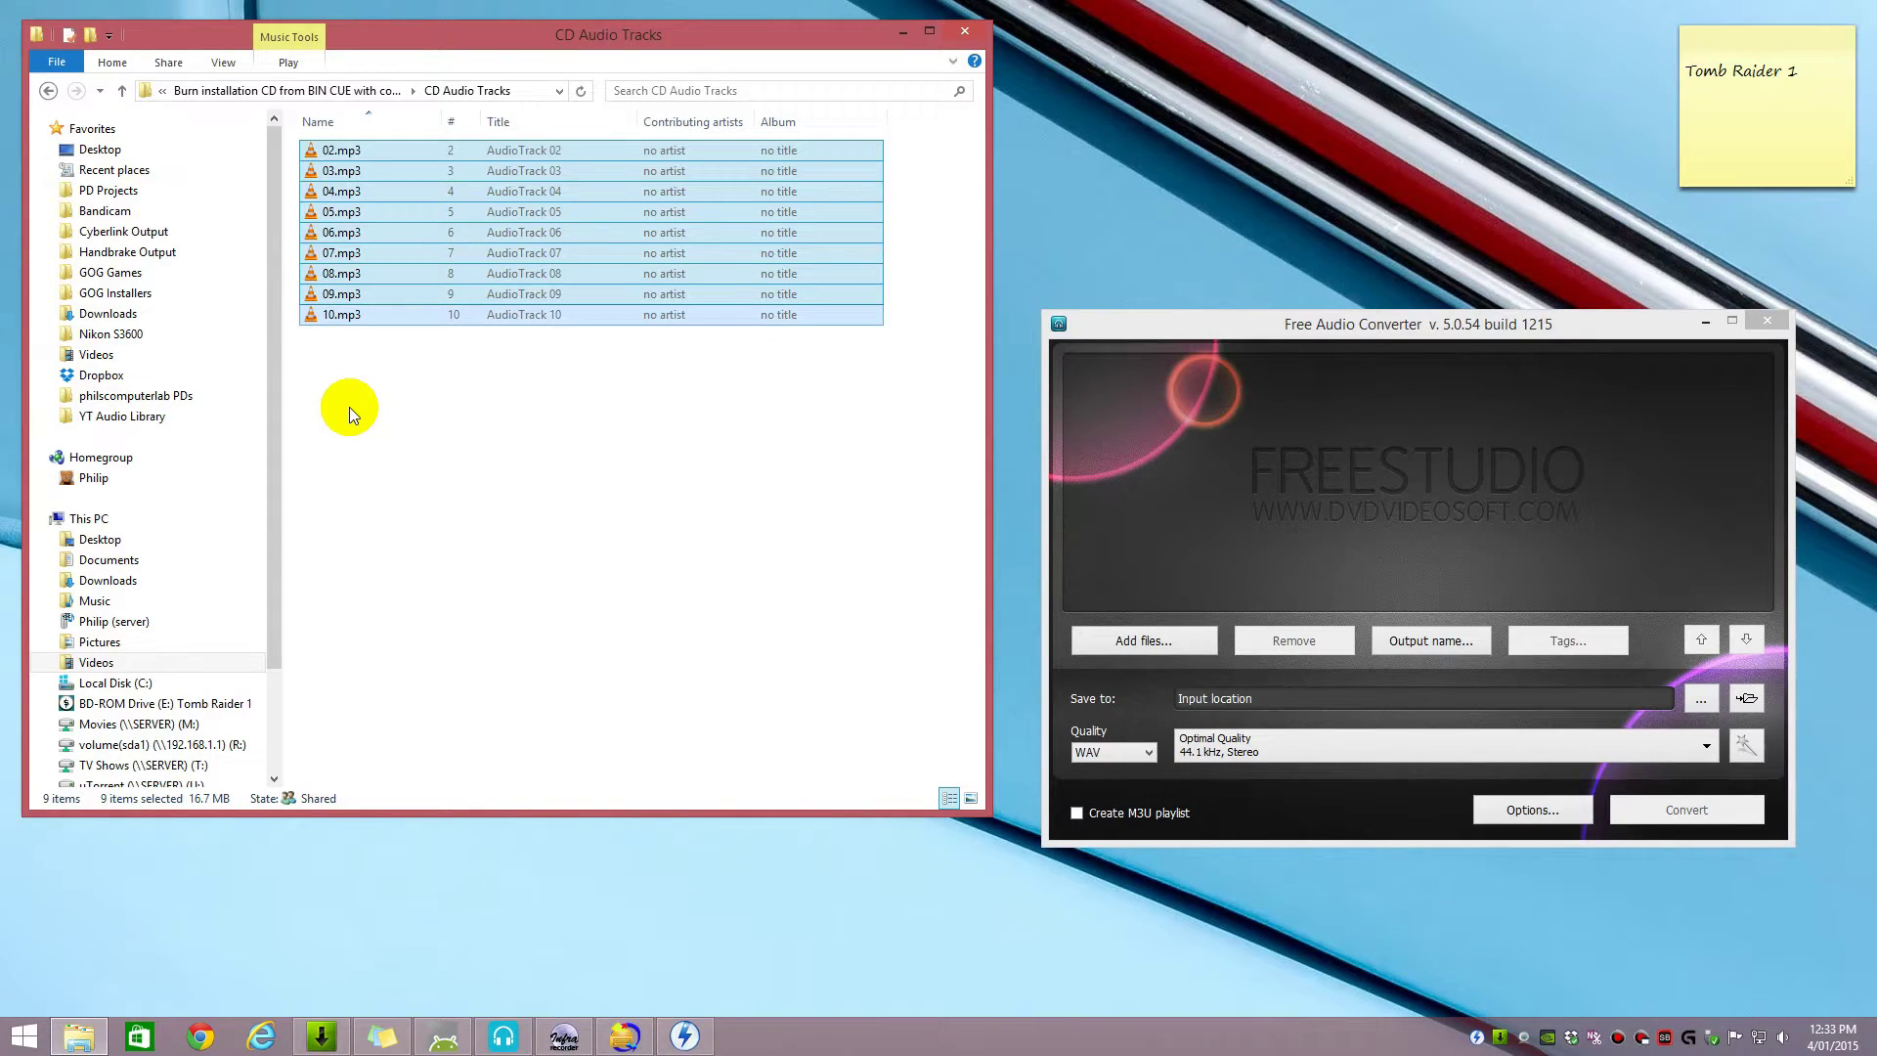
drag(337, 153, 1288, 494)
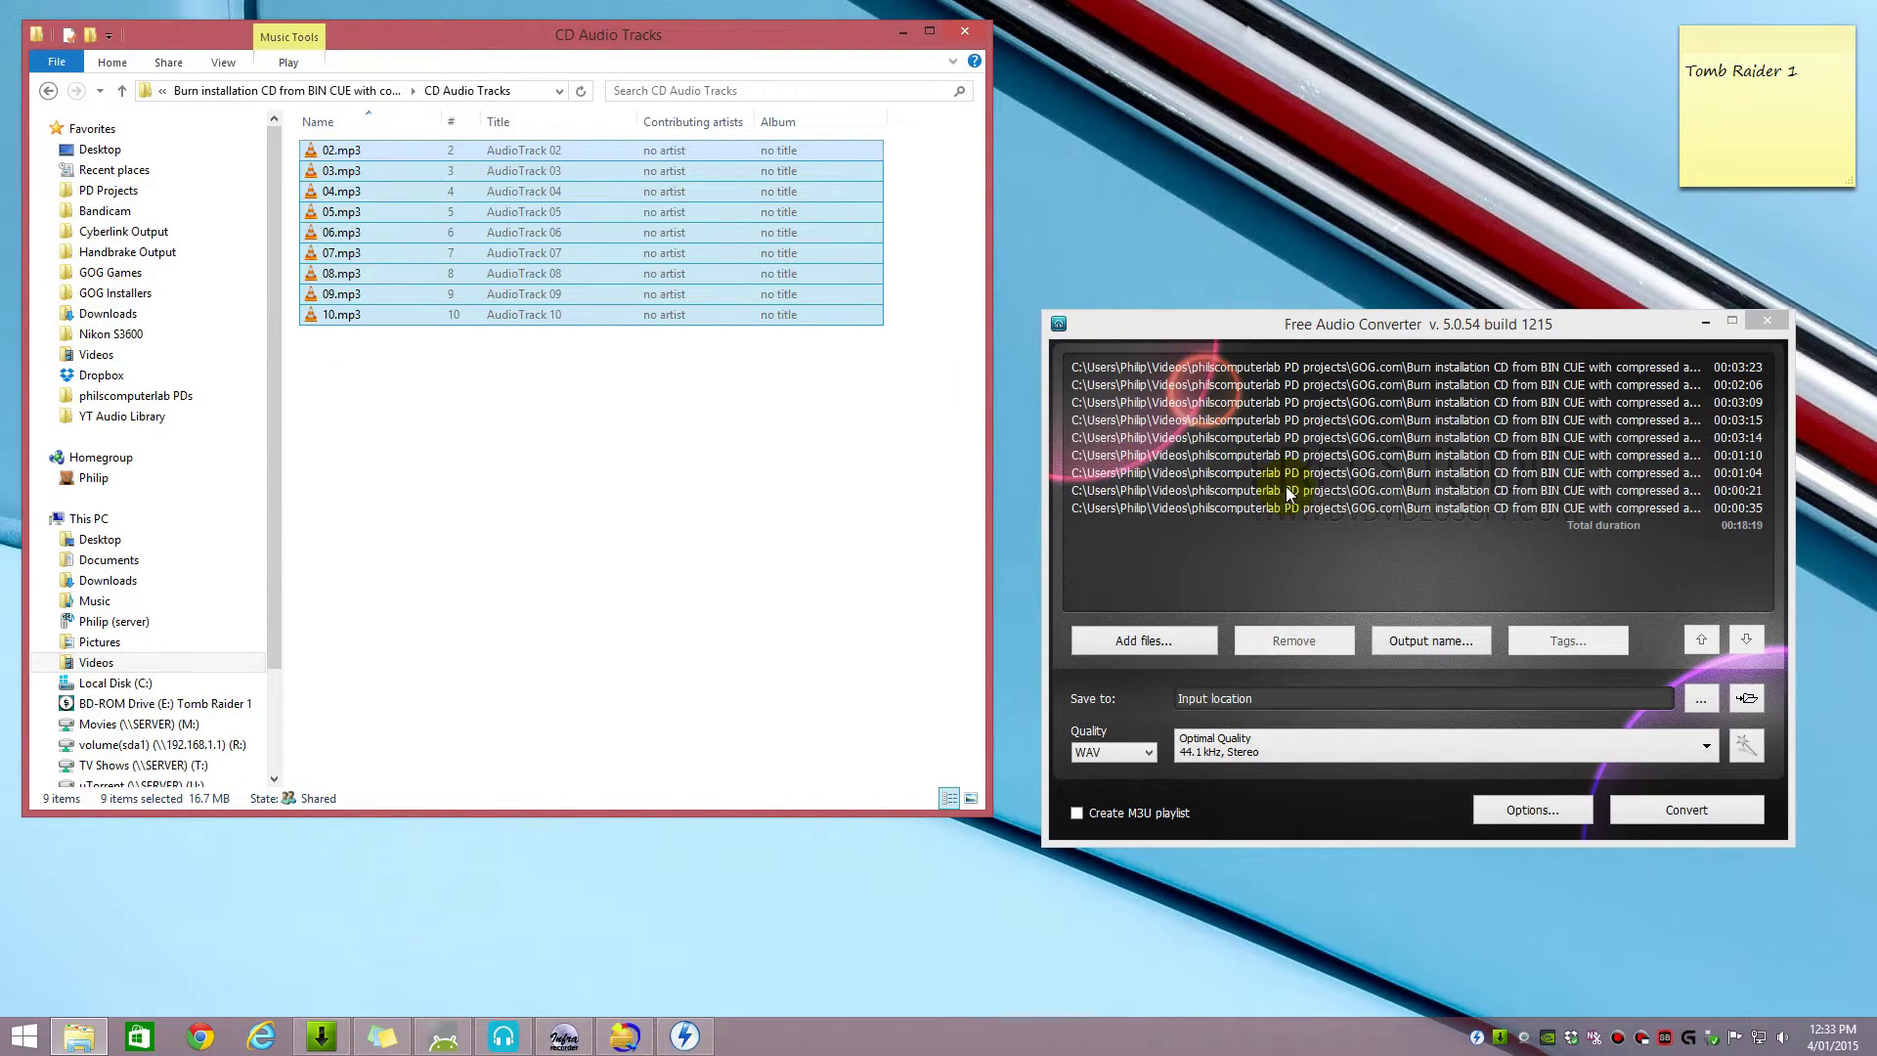
click(1641, 805)
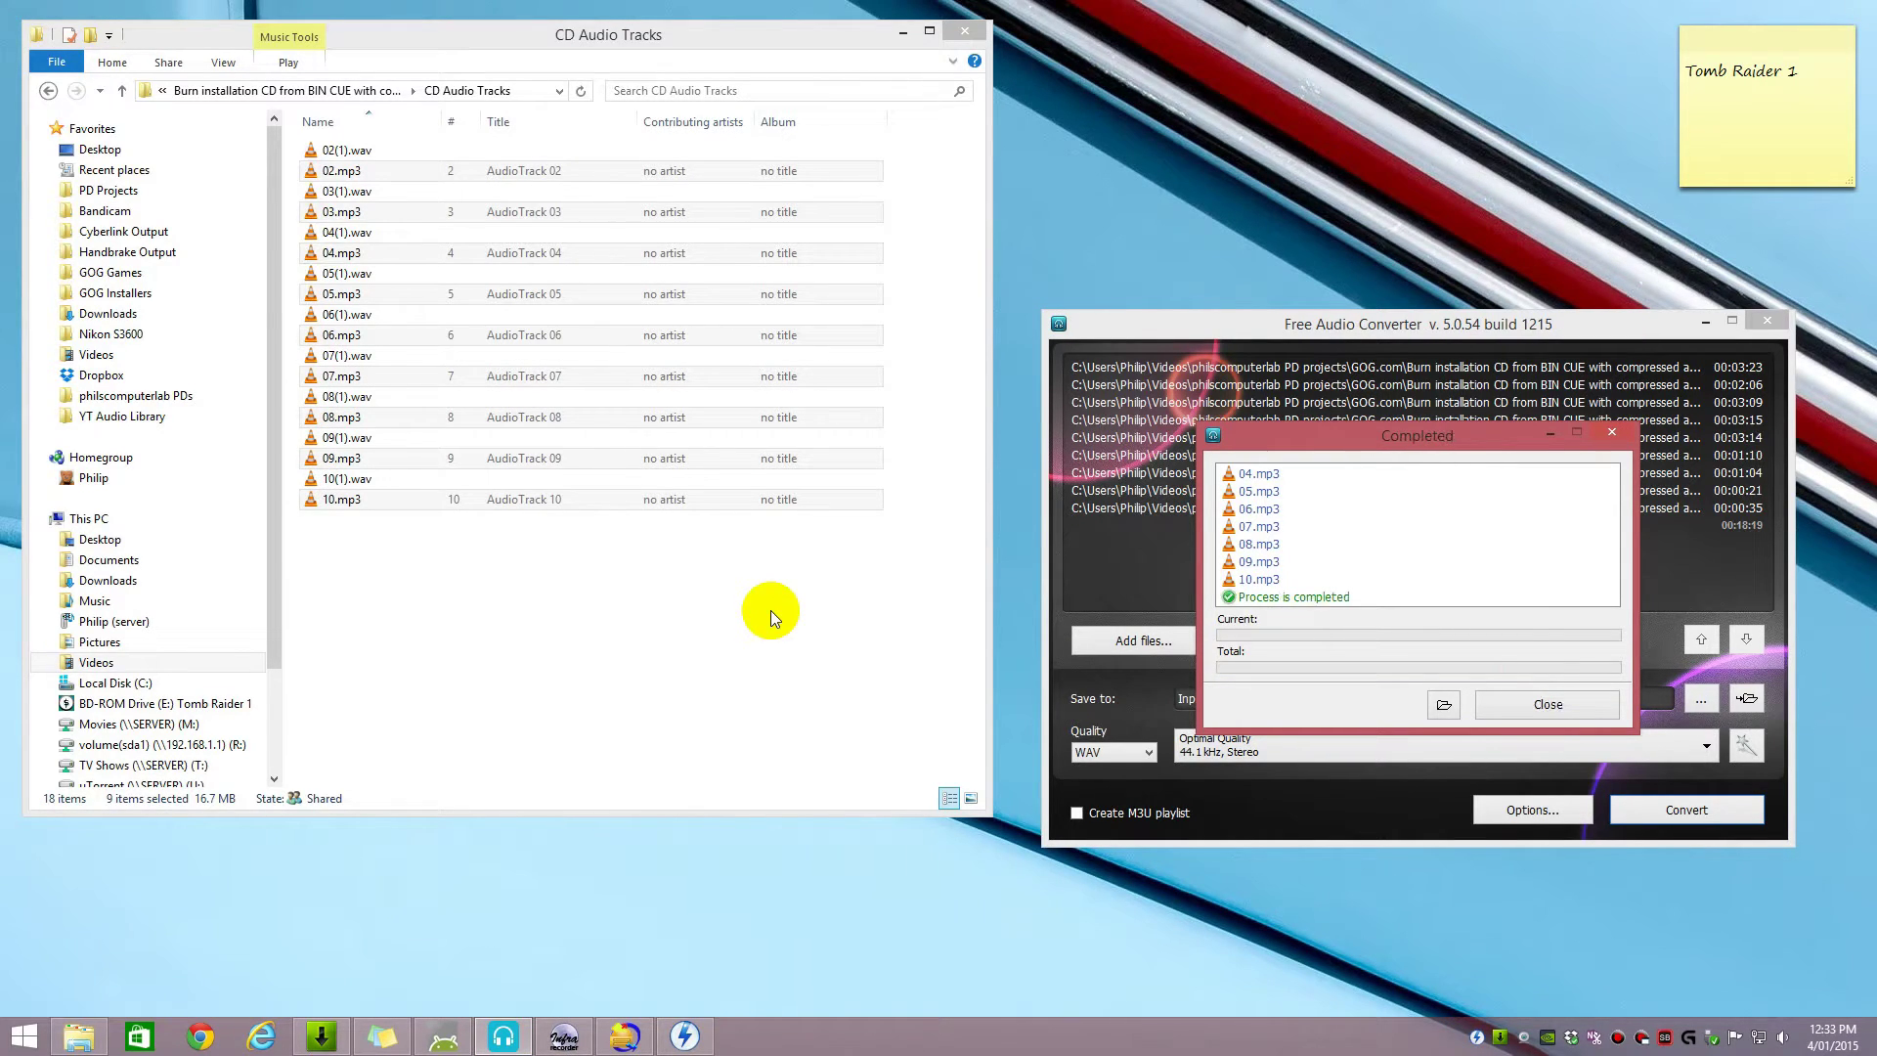
click(1541, 706)
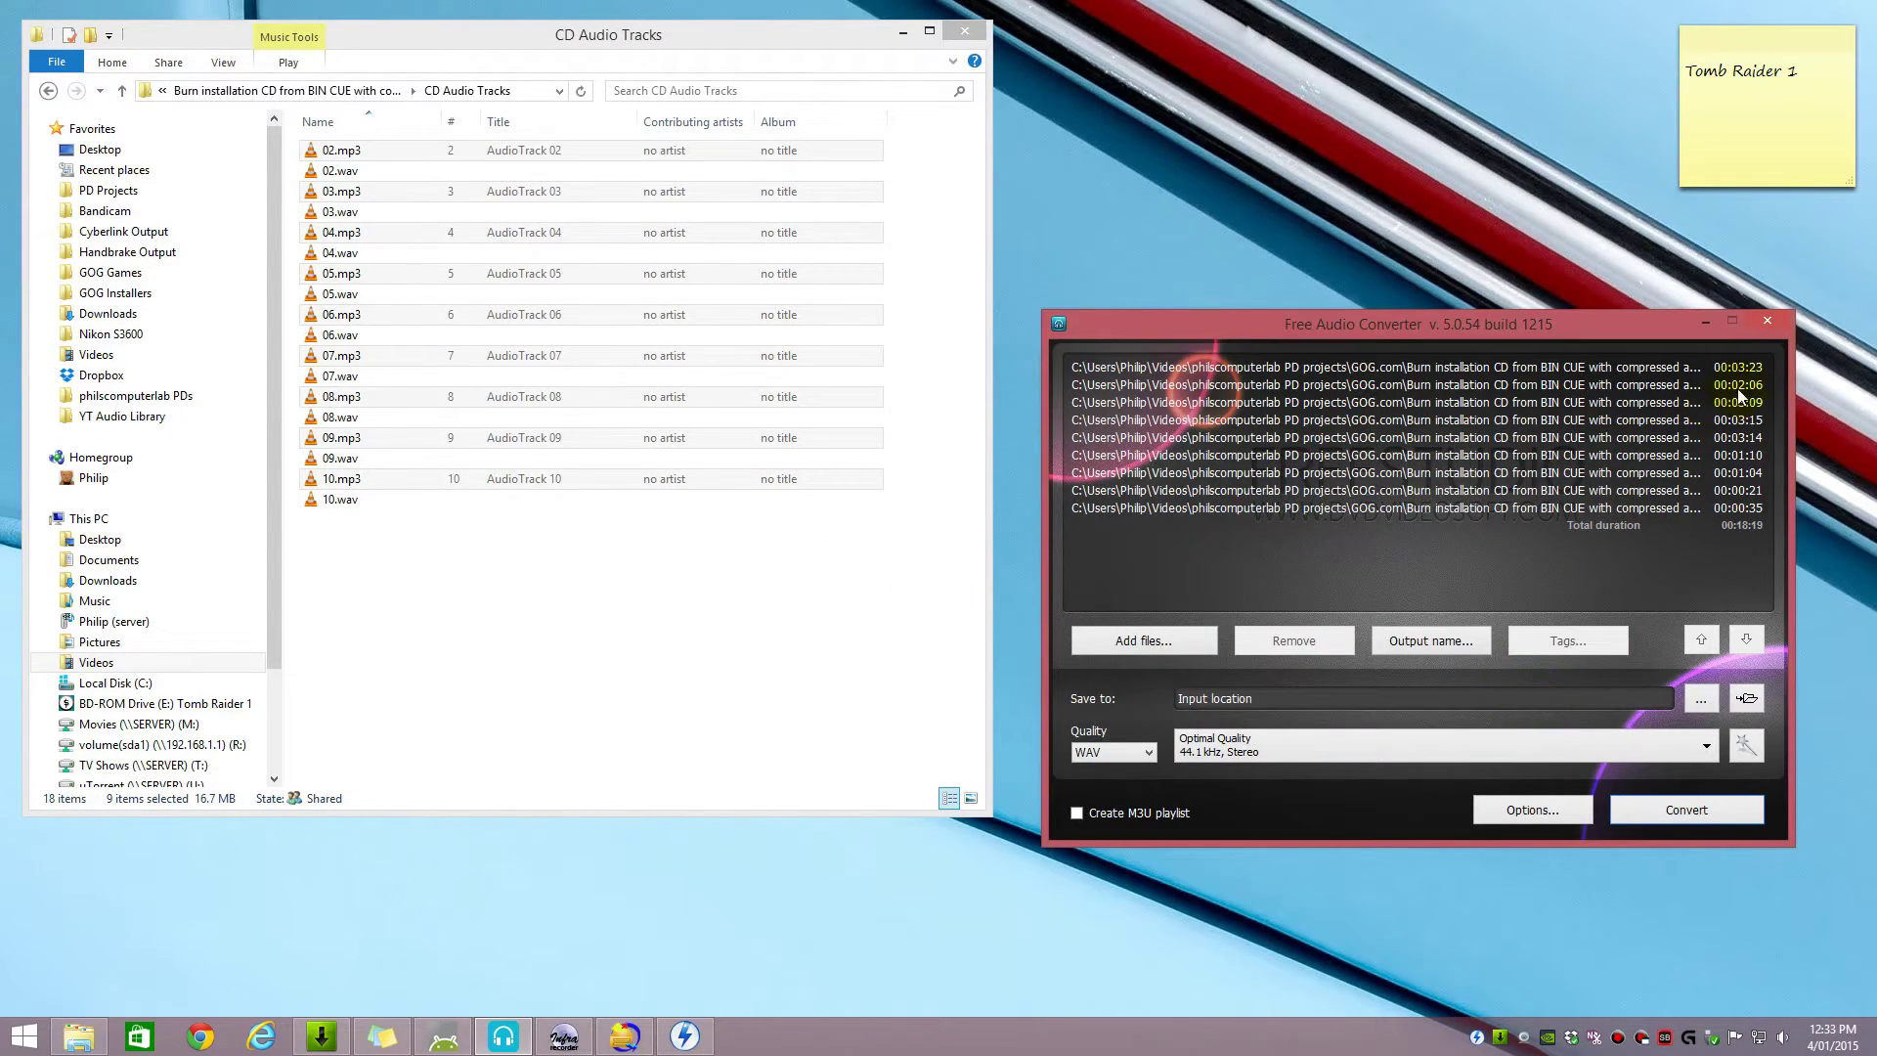
click(1768, 322)
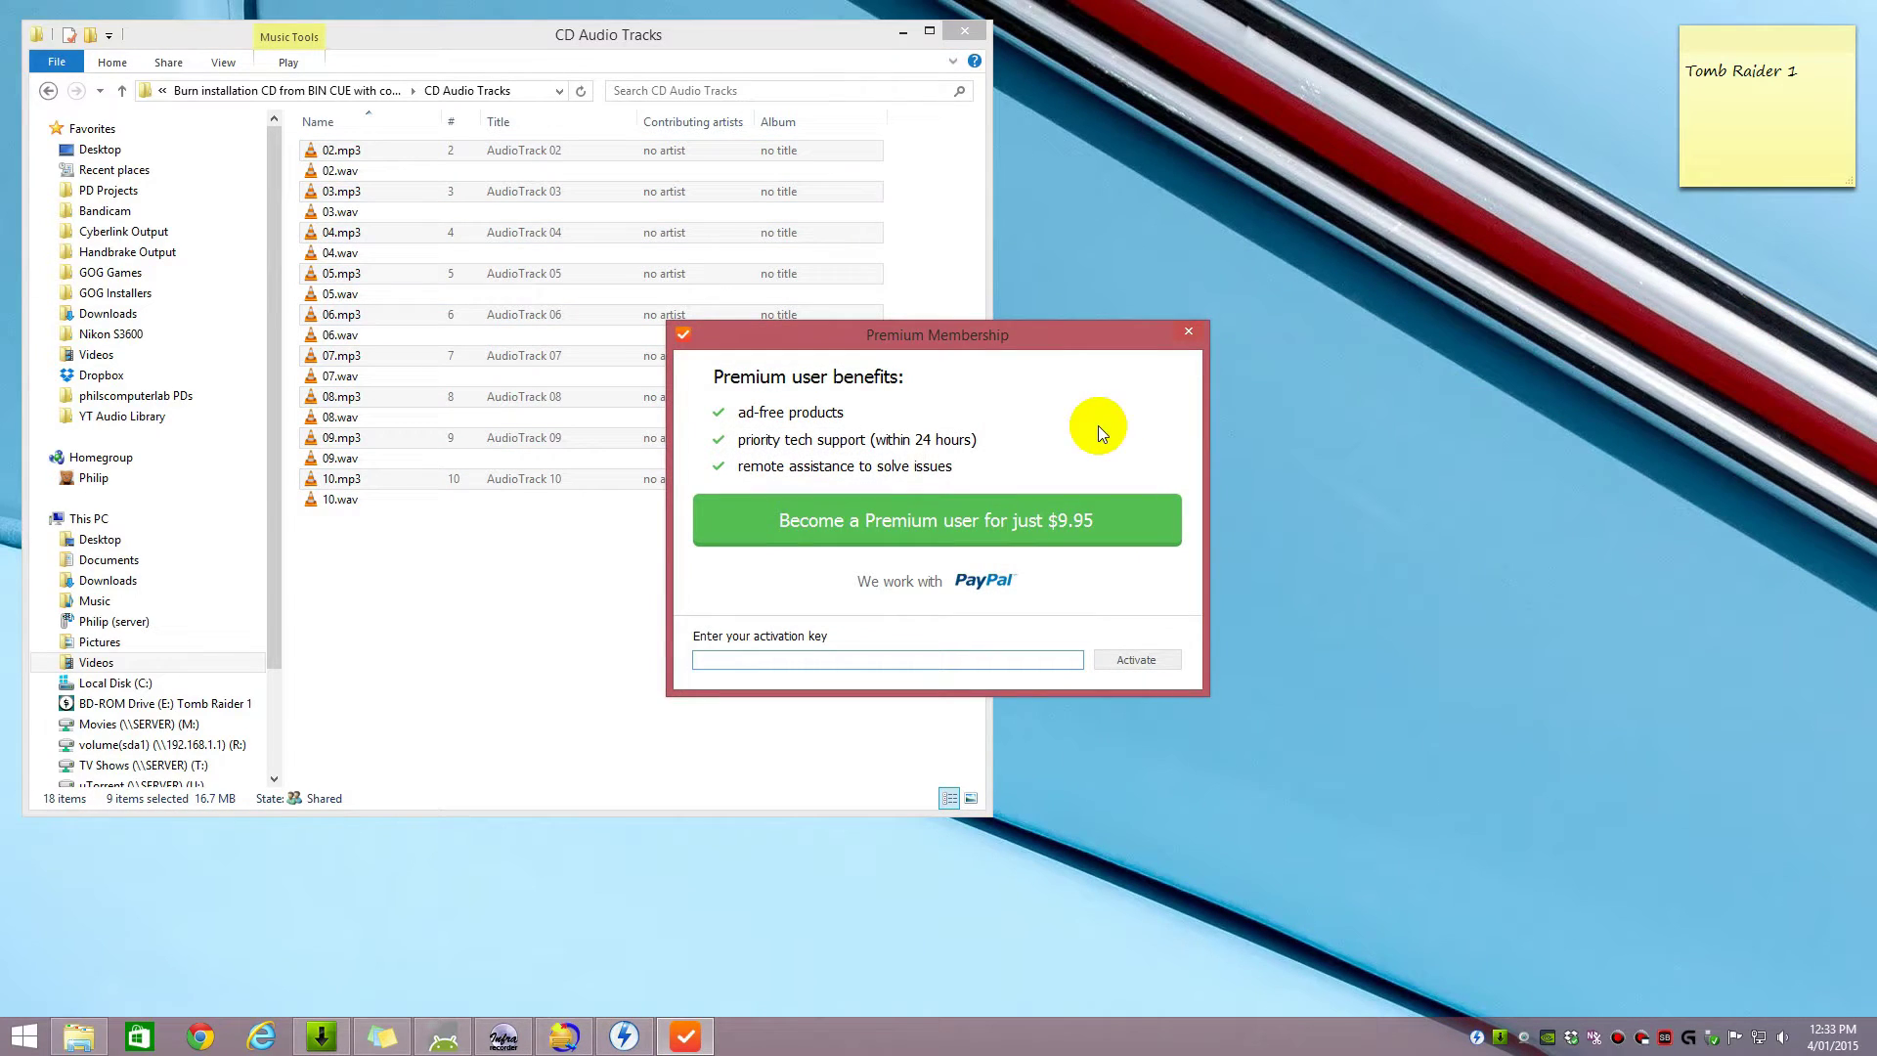
Step: Dismiss the Premium offer, delete the nine mp3 files, and go up to the project folder
click(1187, 336)
drag(989, 398, 1251, 403)
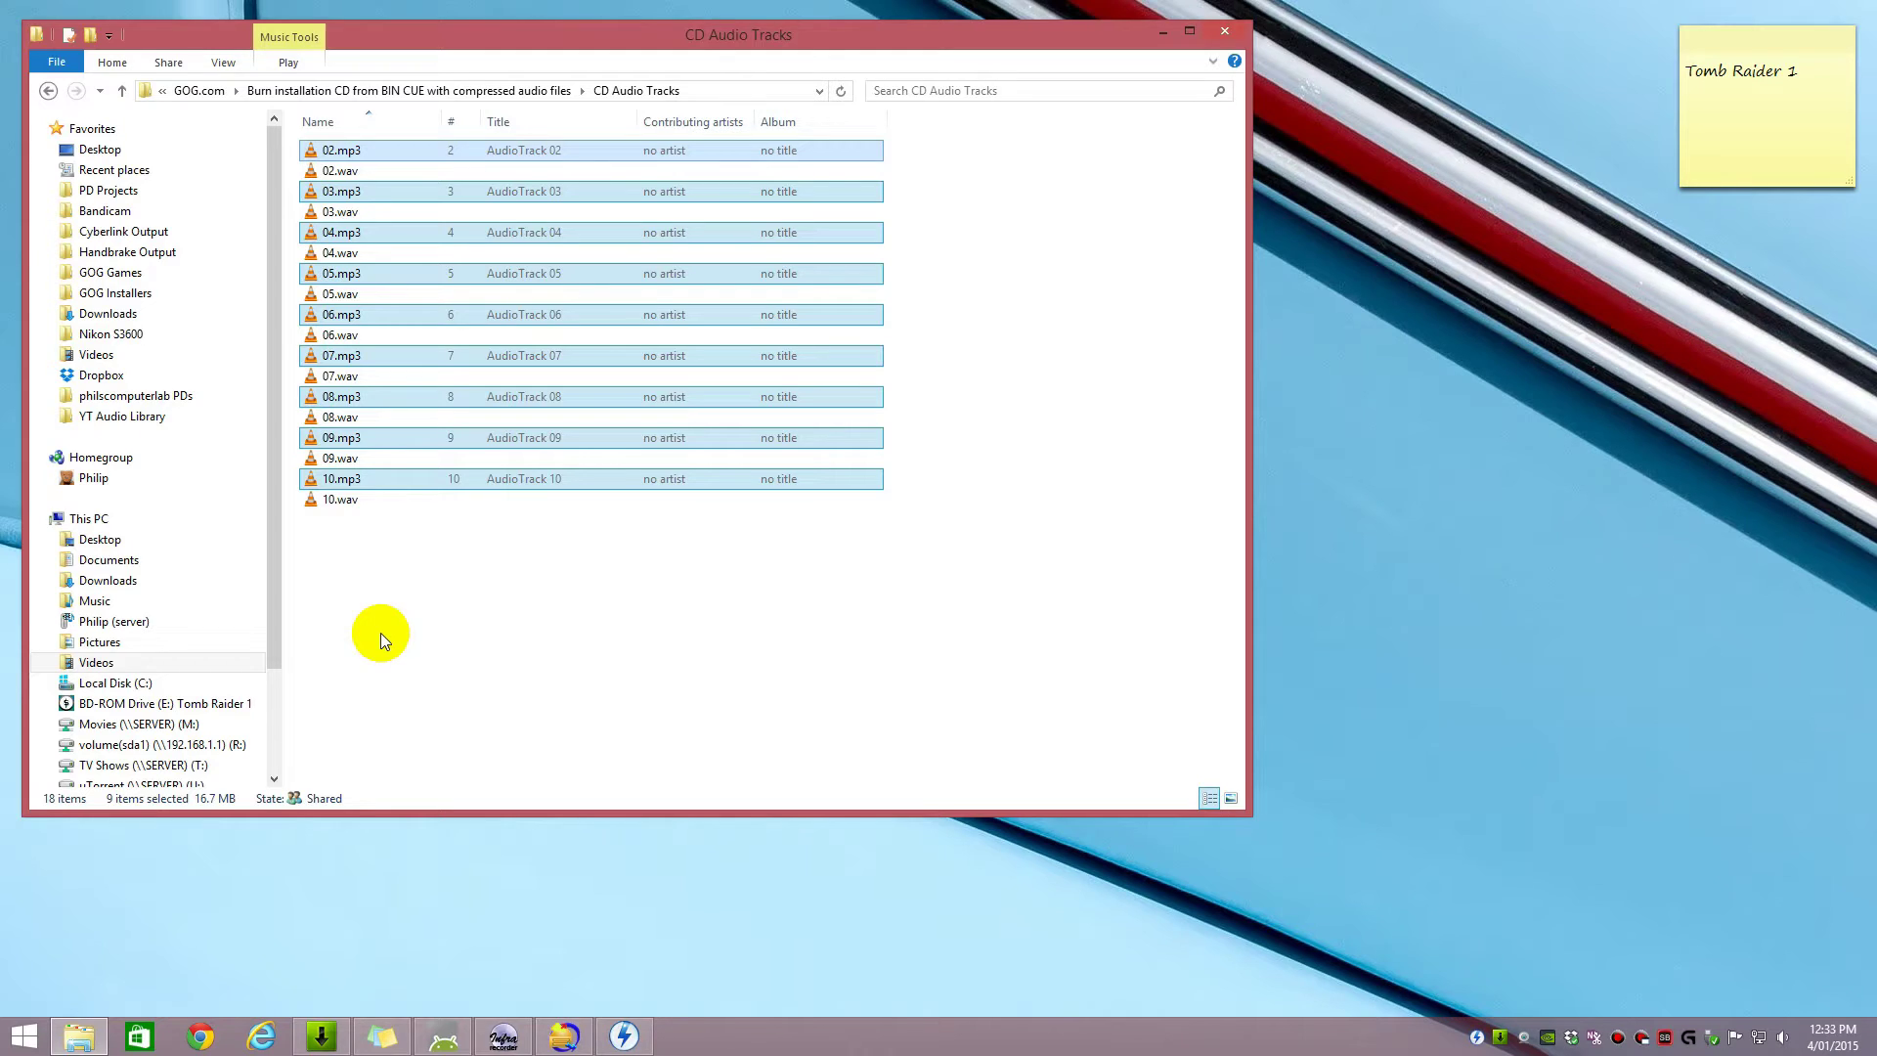
key(Delete)
click(1019, 533)
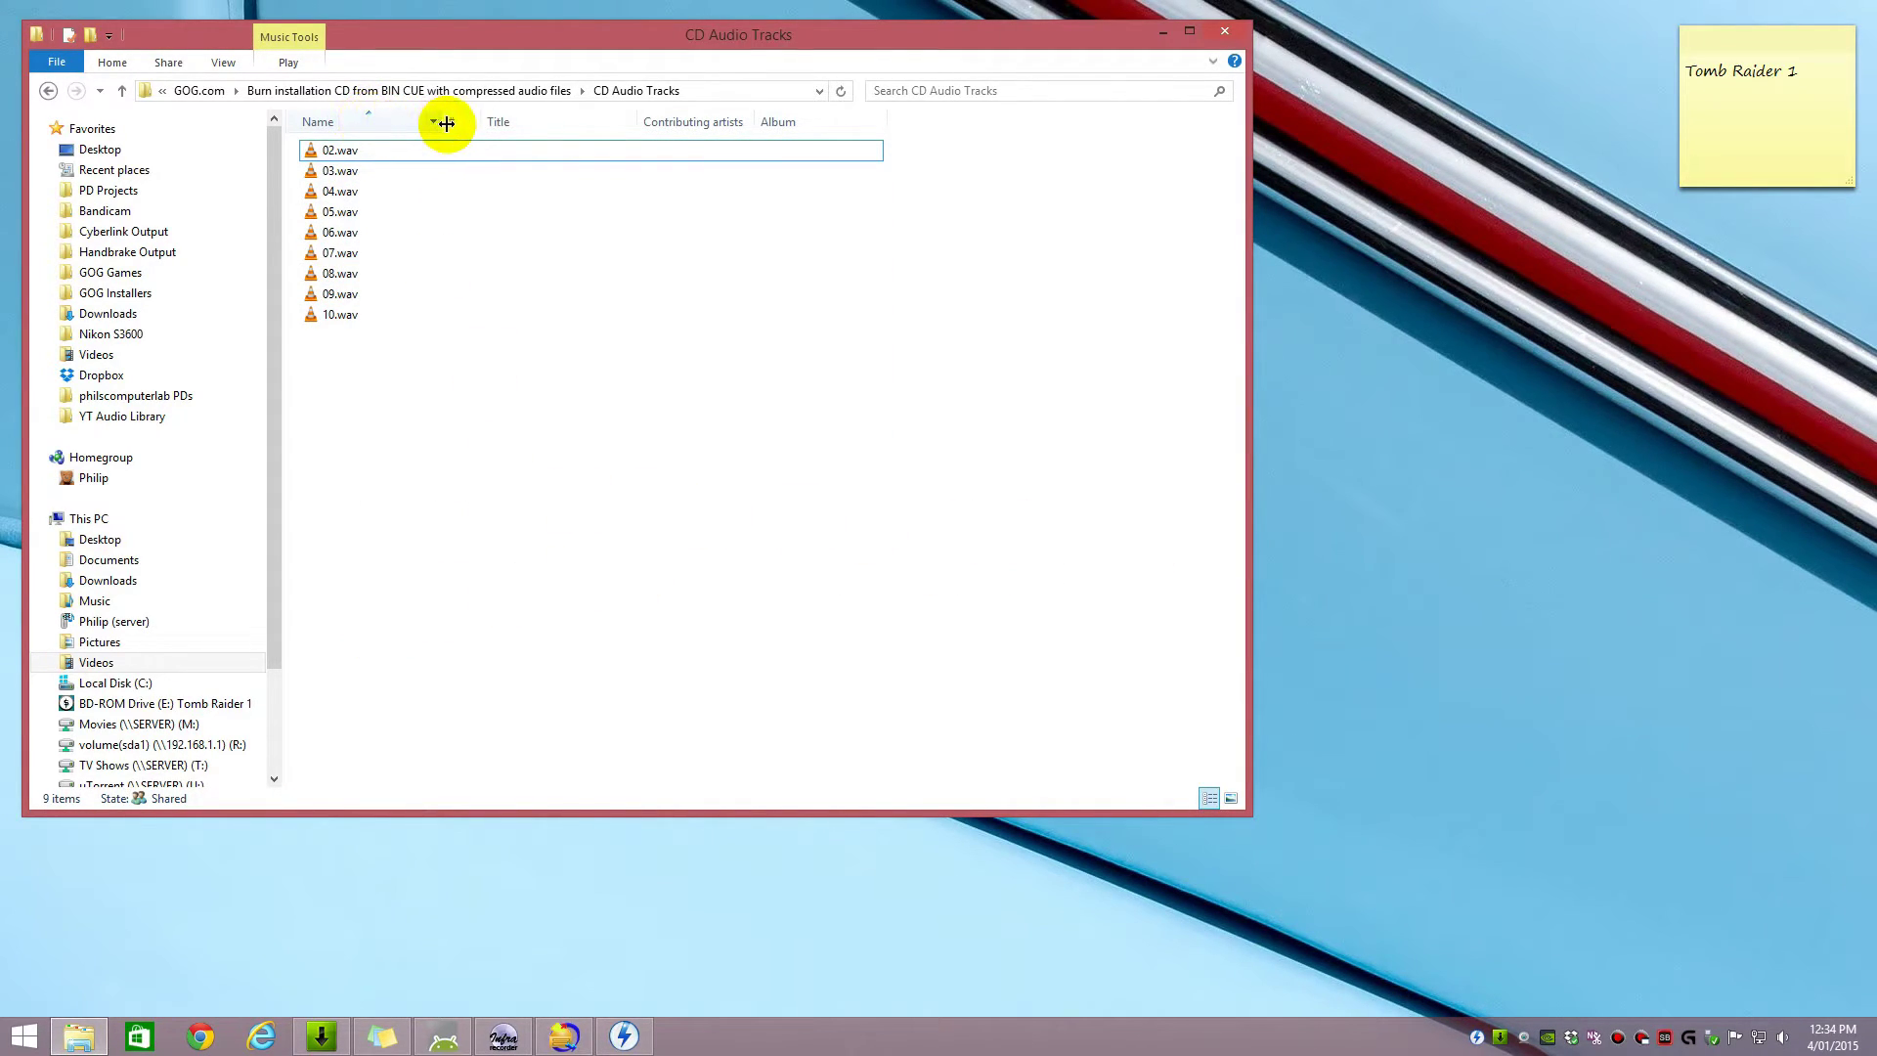
drag(447, 123, 511, 124)
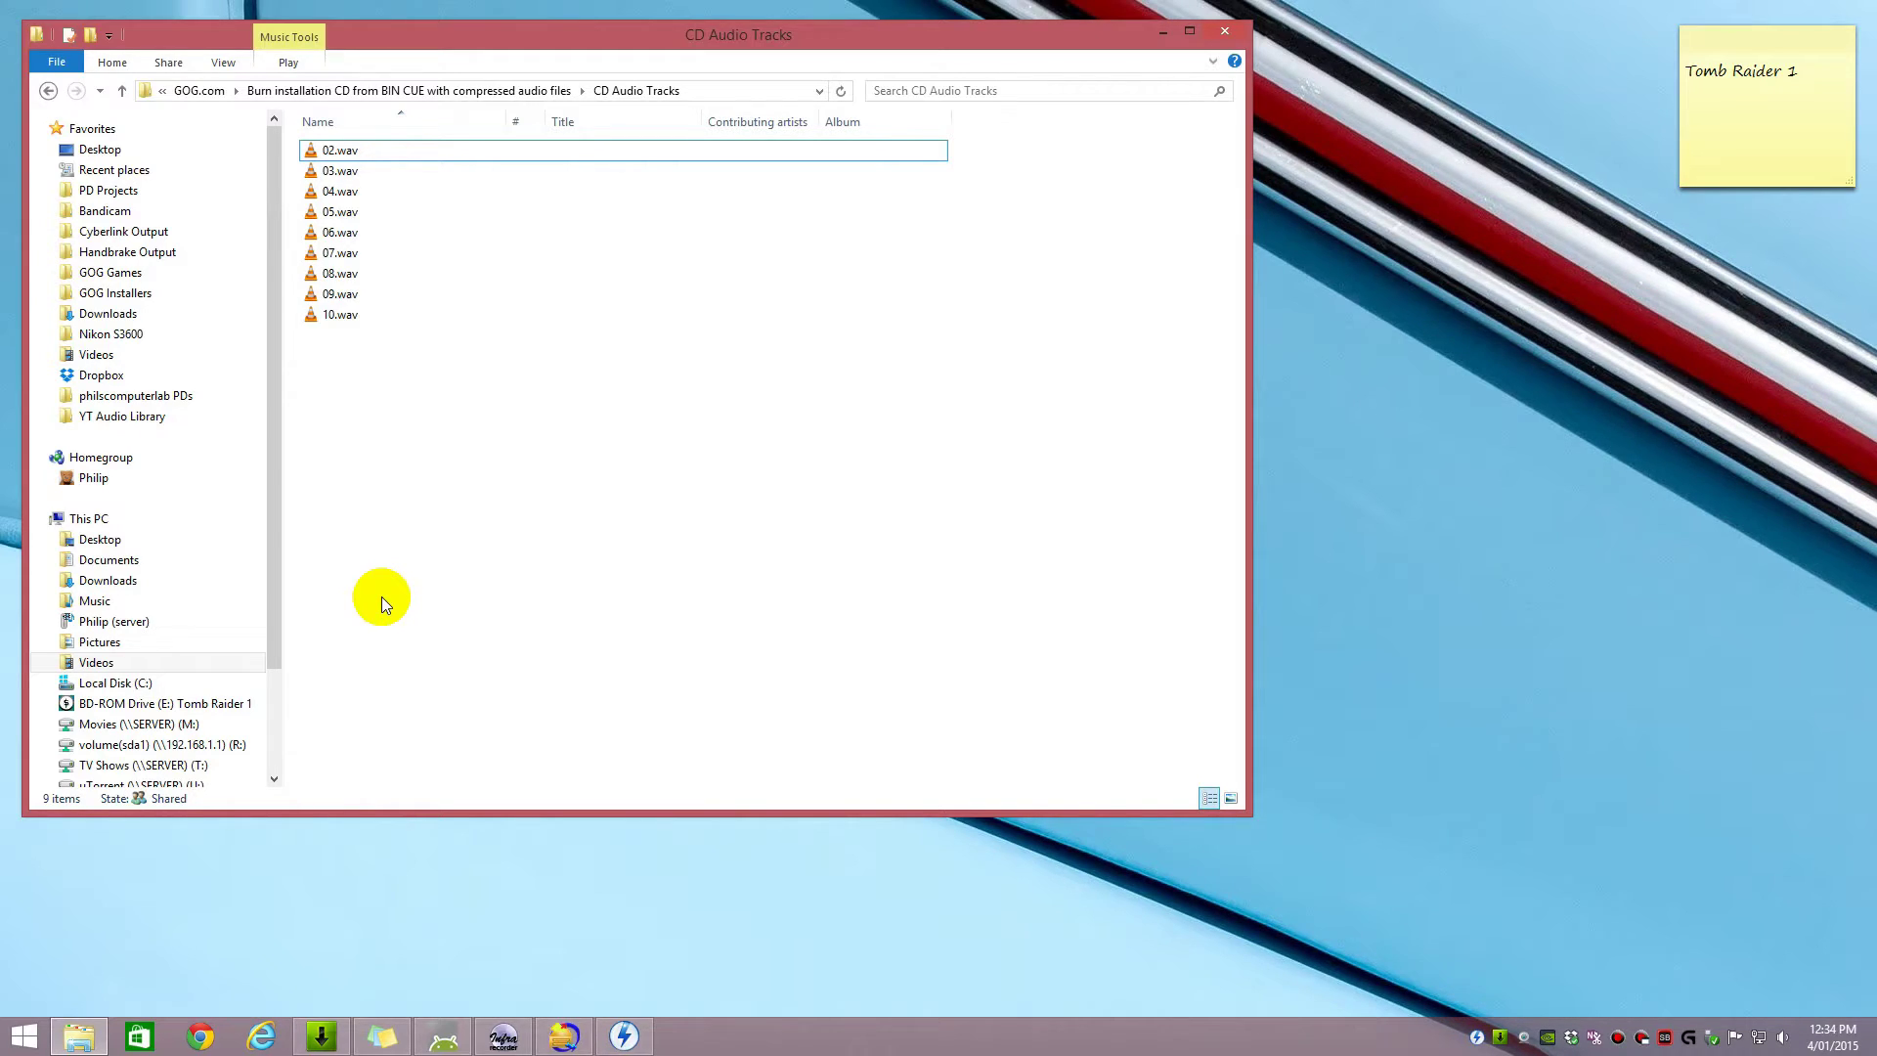
key(BackSpace)
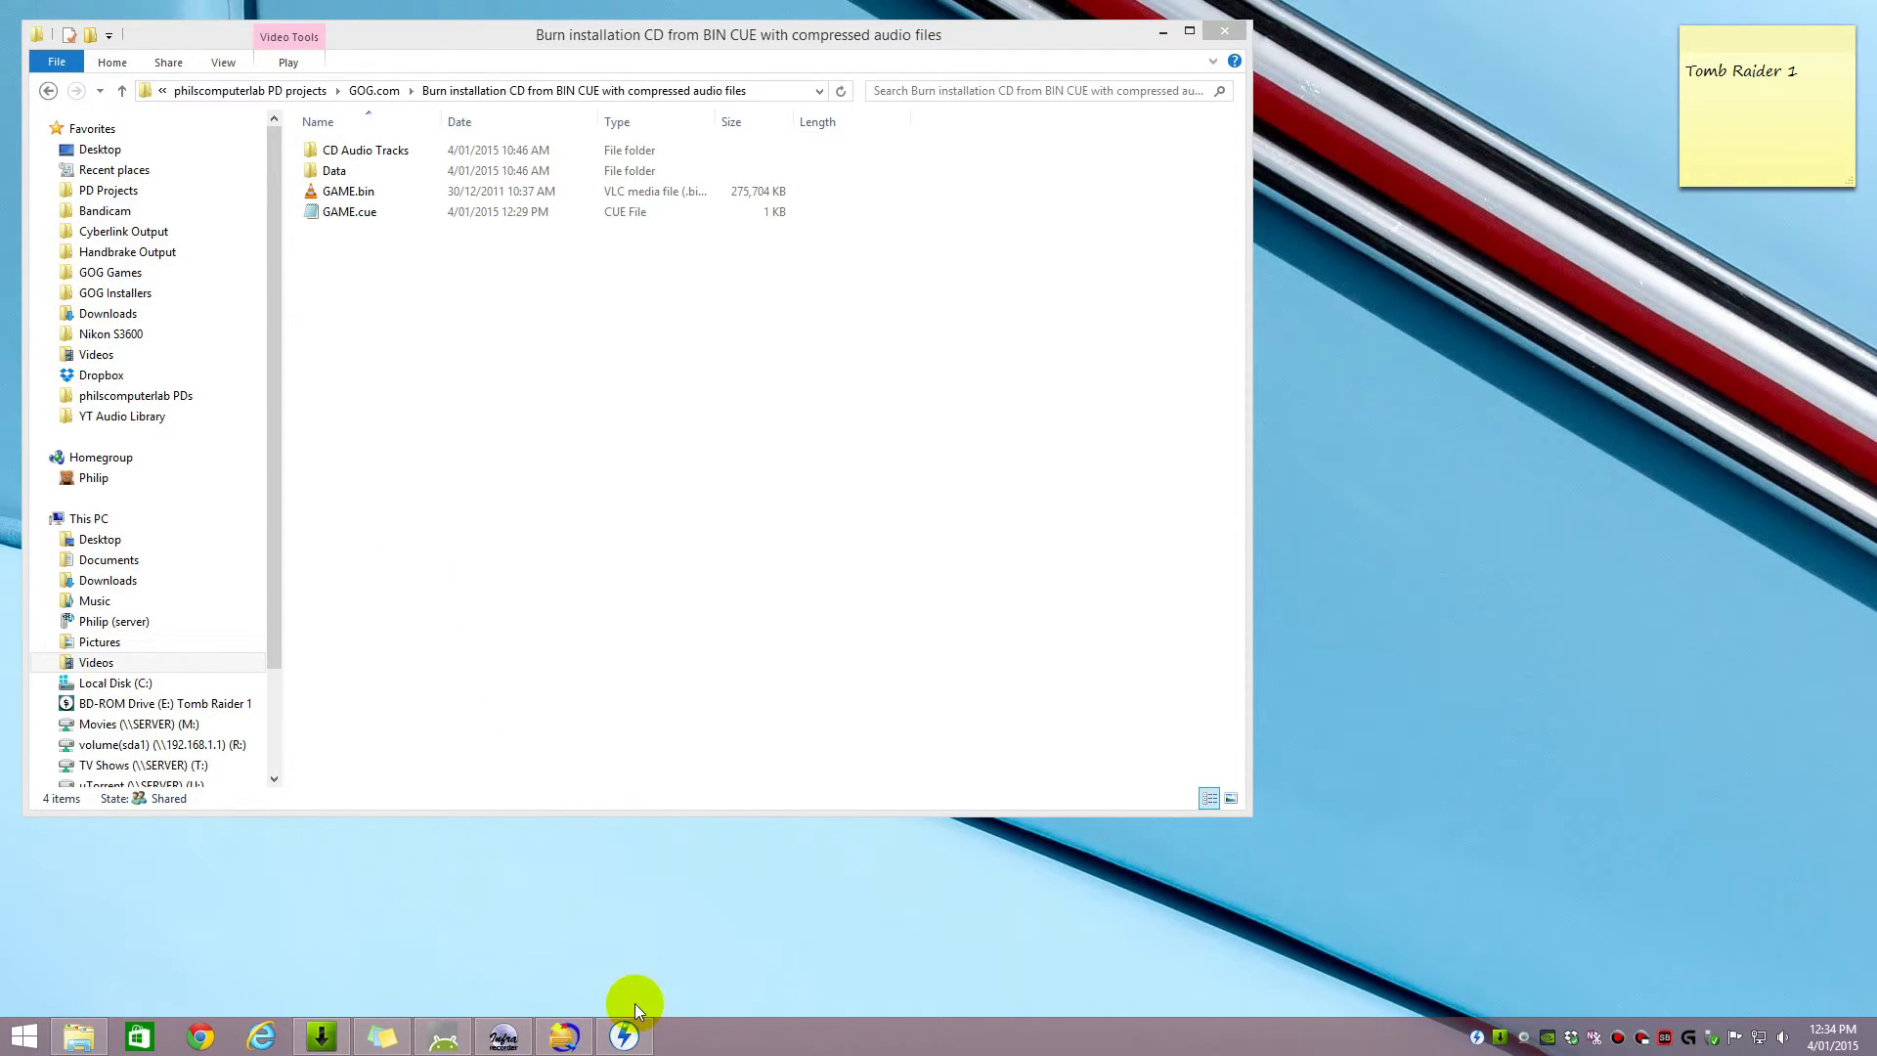
Step: Launch InfraRecorder and arrange it beside the narrowed Explorer window
click(629, 1041)
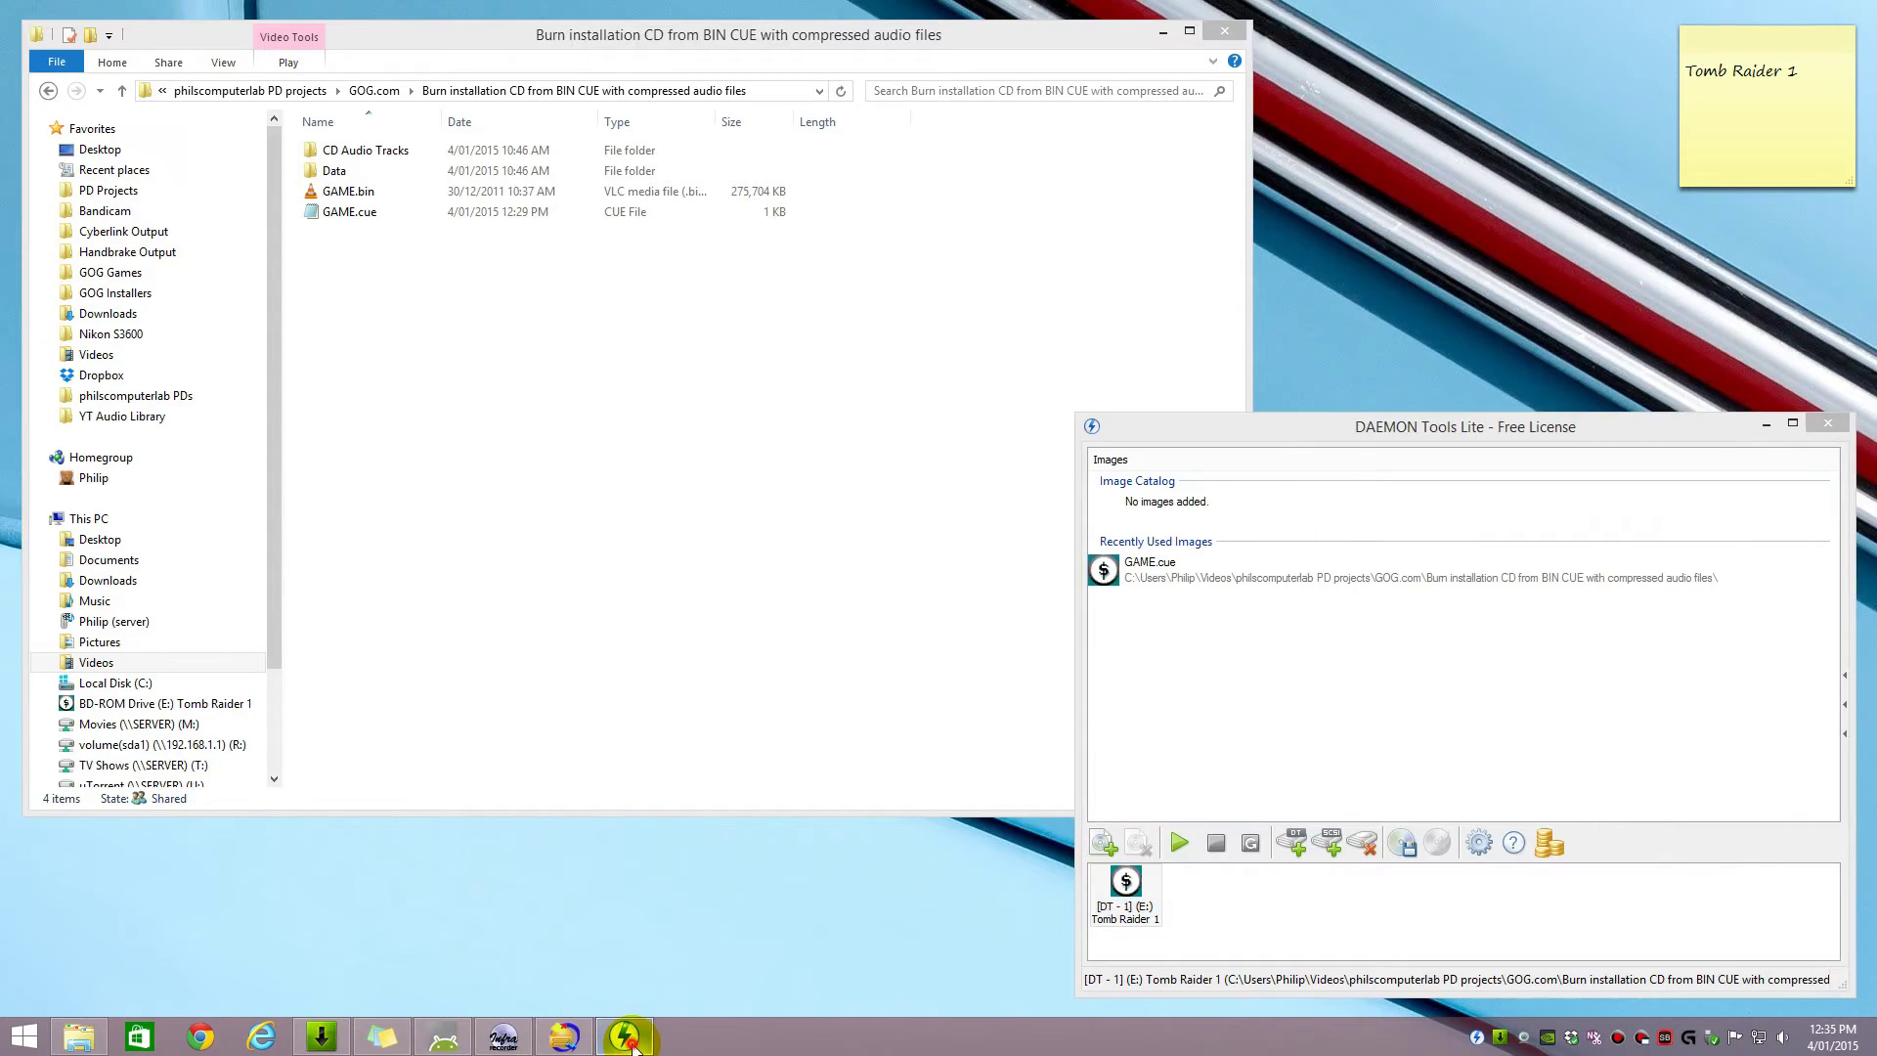
click(626, 1039)
click(511, 1042)
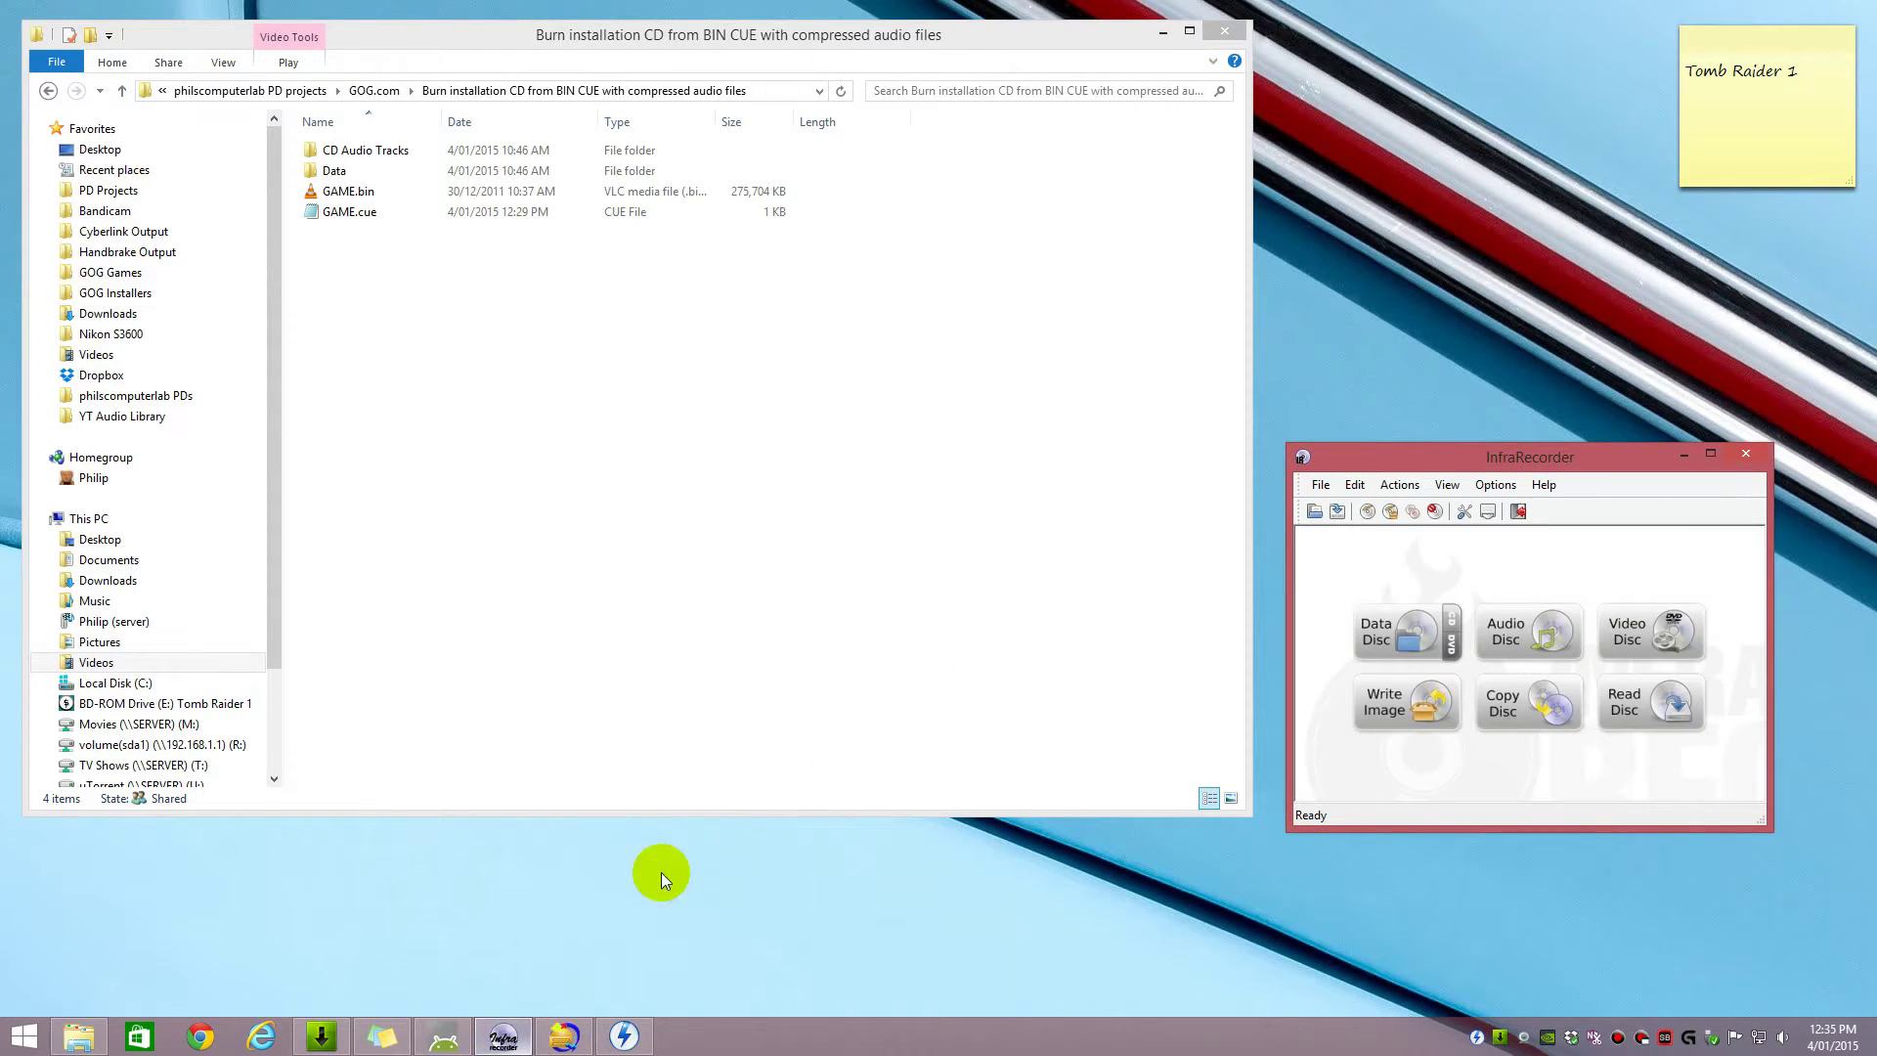
drag(1415, 447, 1076, 358)
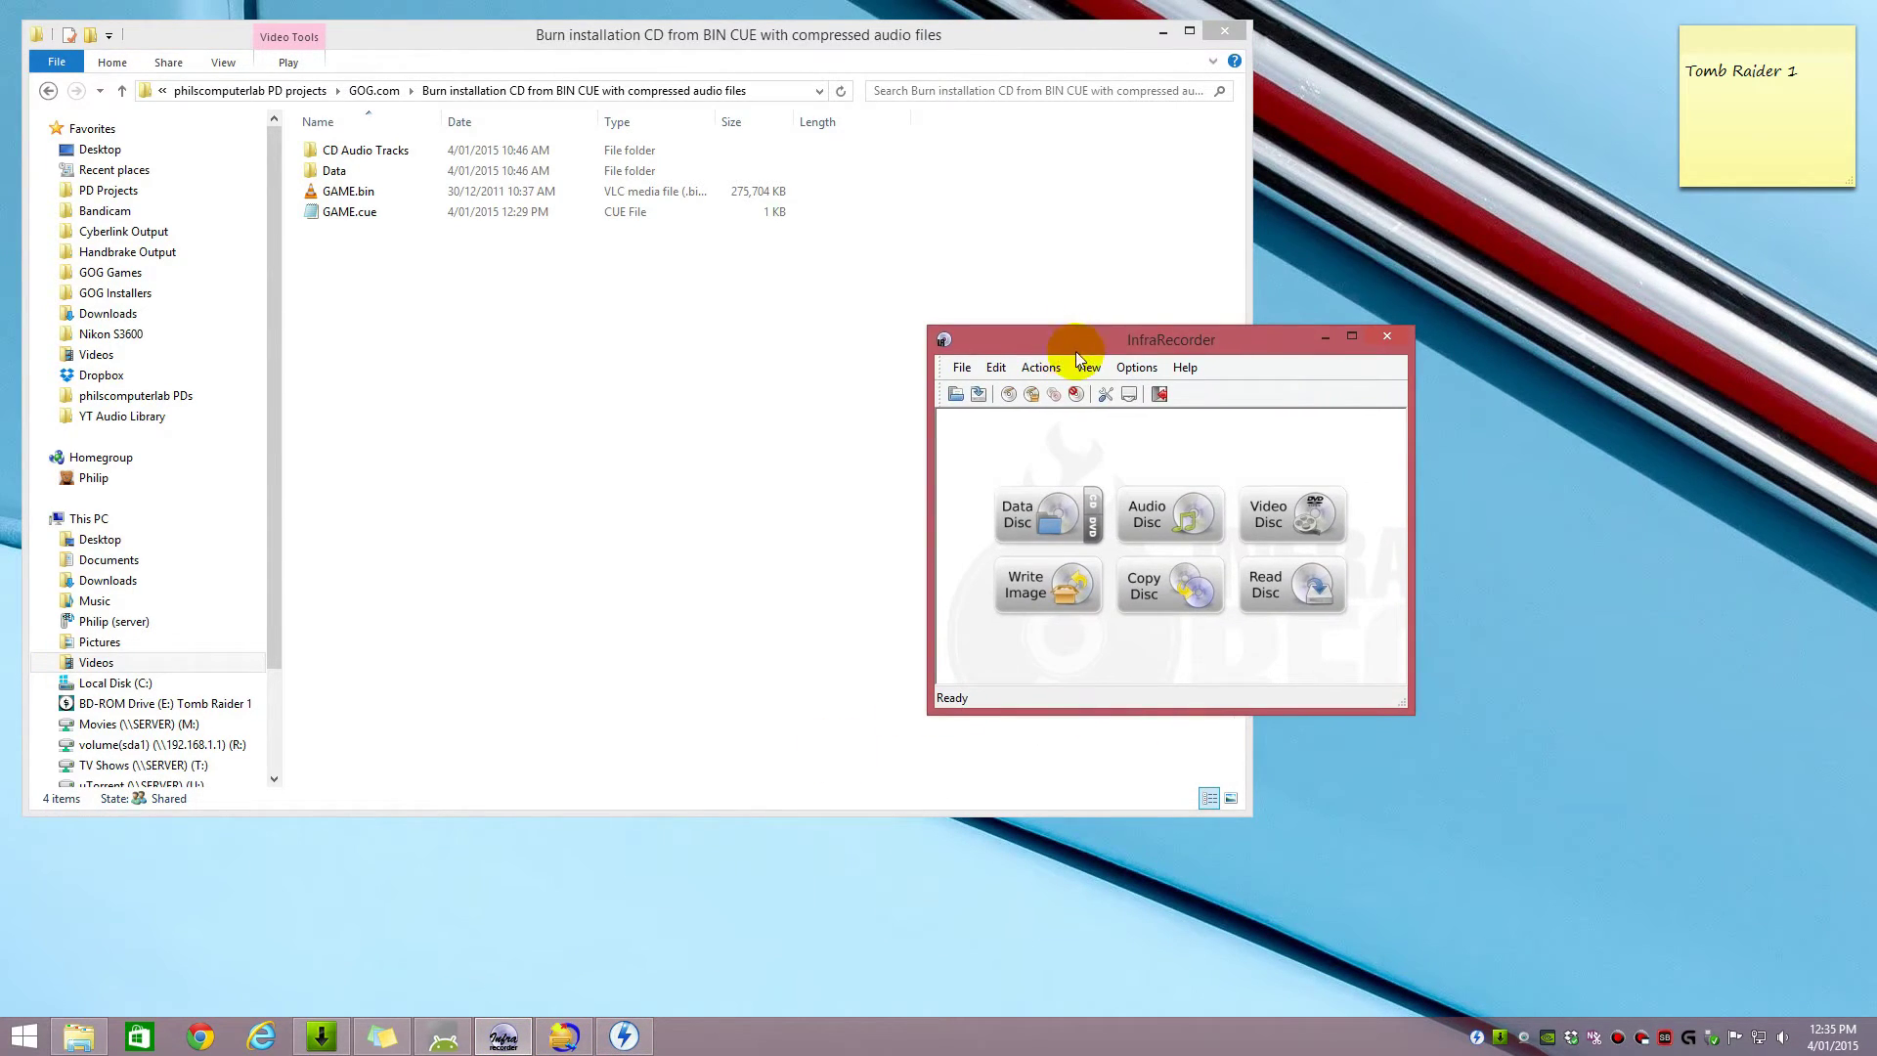
drag(1248, 287, 927, 296)
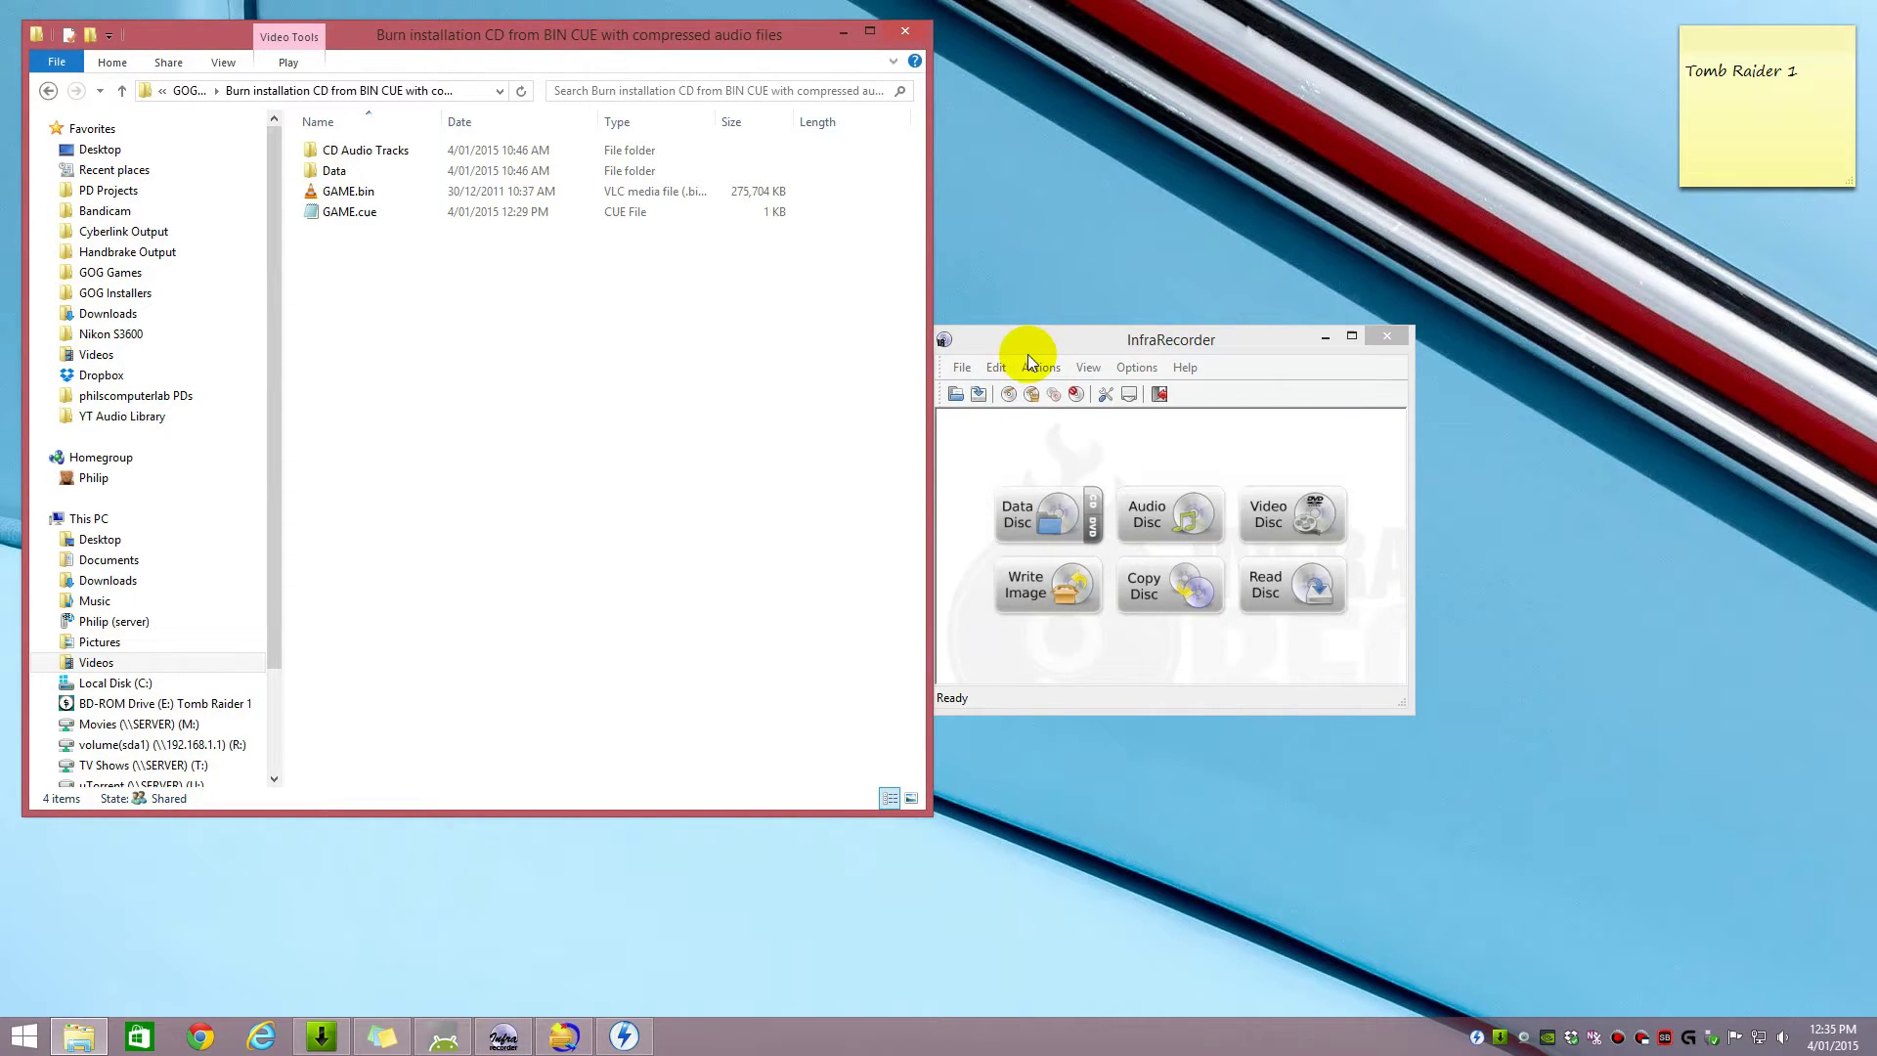
drag(1028, 354, 1210, 402)
Step: Create a new Mixed-Mode CD project from the File > New Project menu
click(1149, 417)
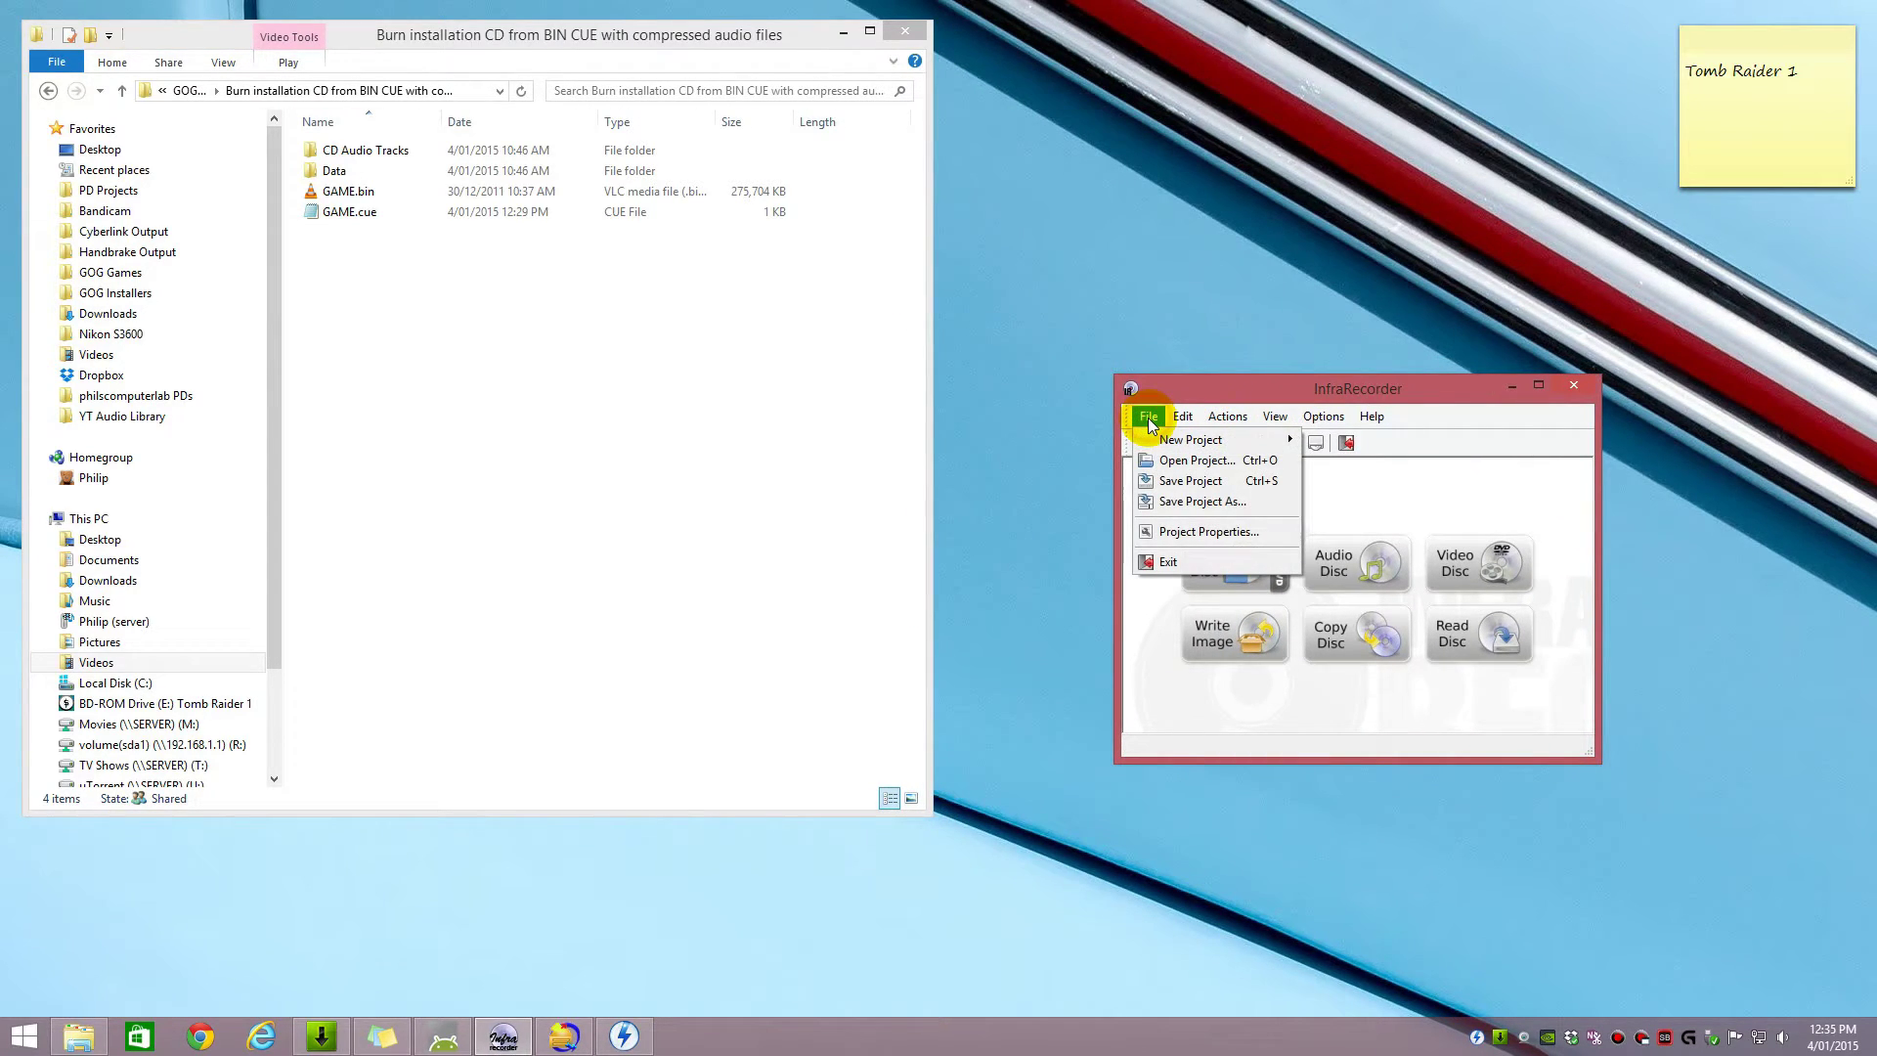
mouse_move(1192, 440)
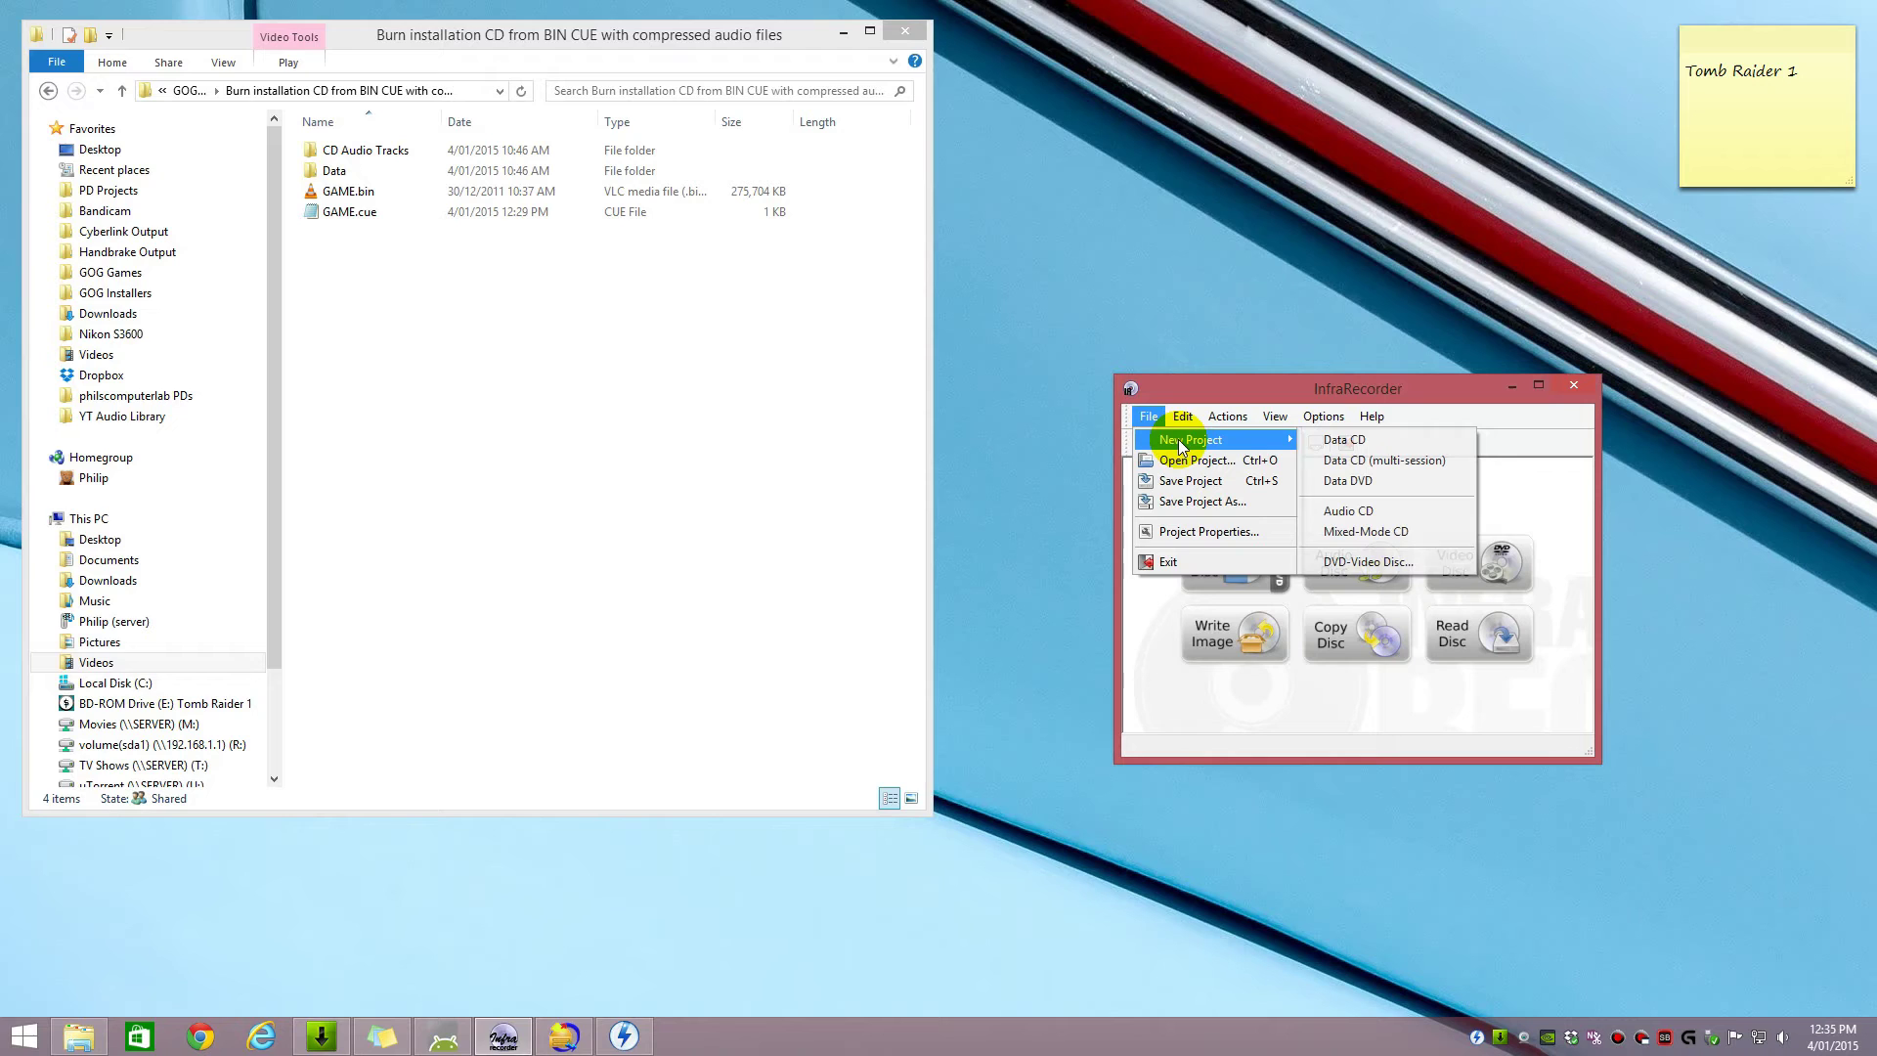
click(1338, 536)
drag(571, 37, 1508, 180)
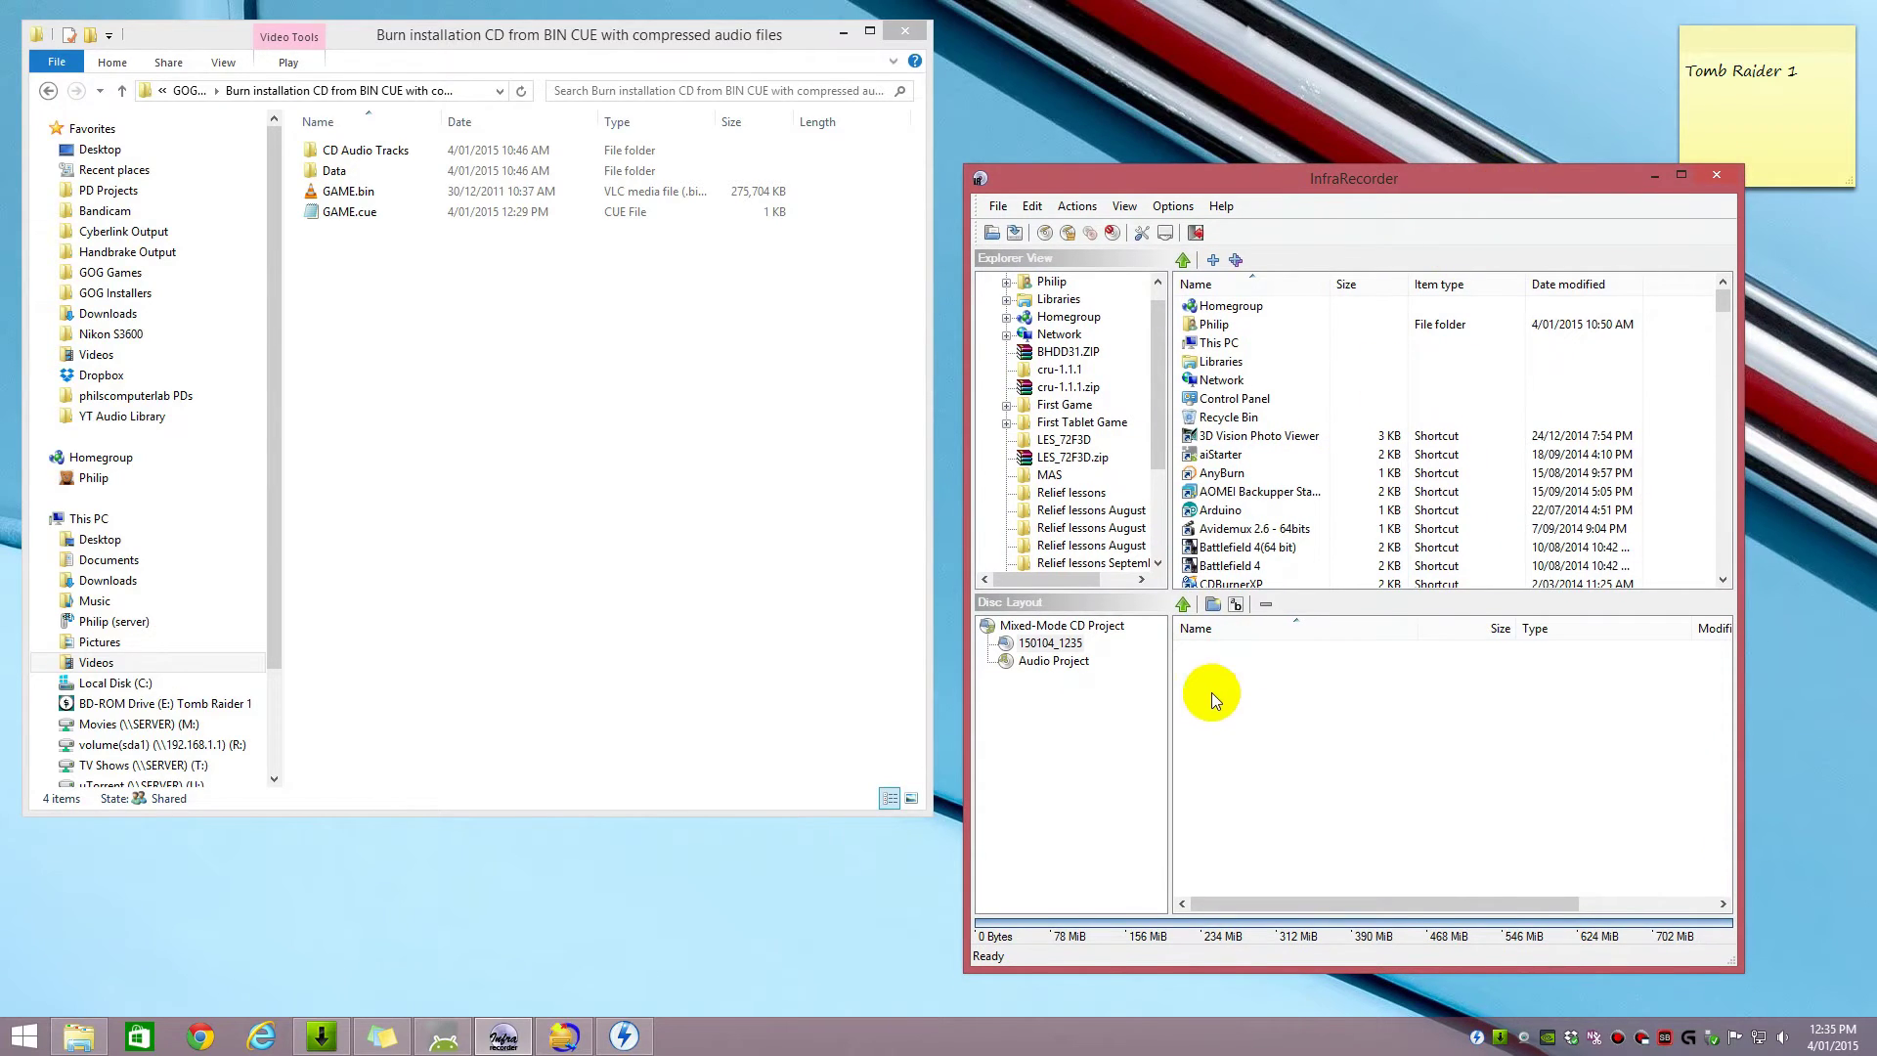
Step: In the project's Properties, set the disc name to Tomb Raider 1 copied from the sticky note
right_click(1019, 631)
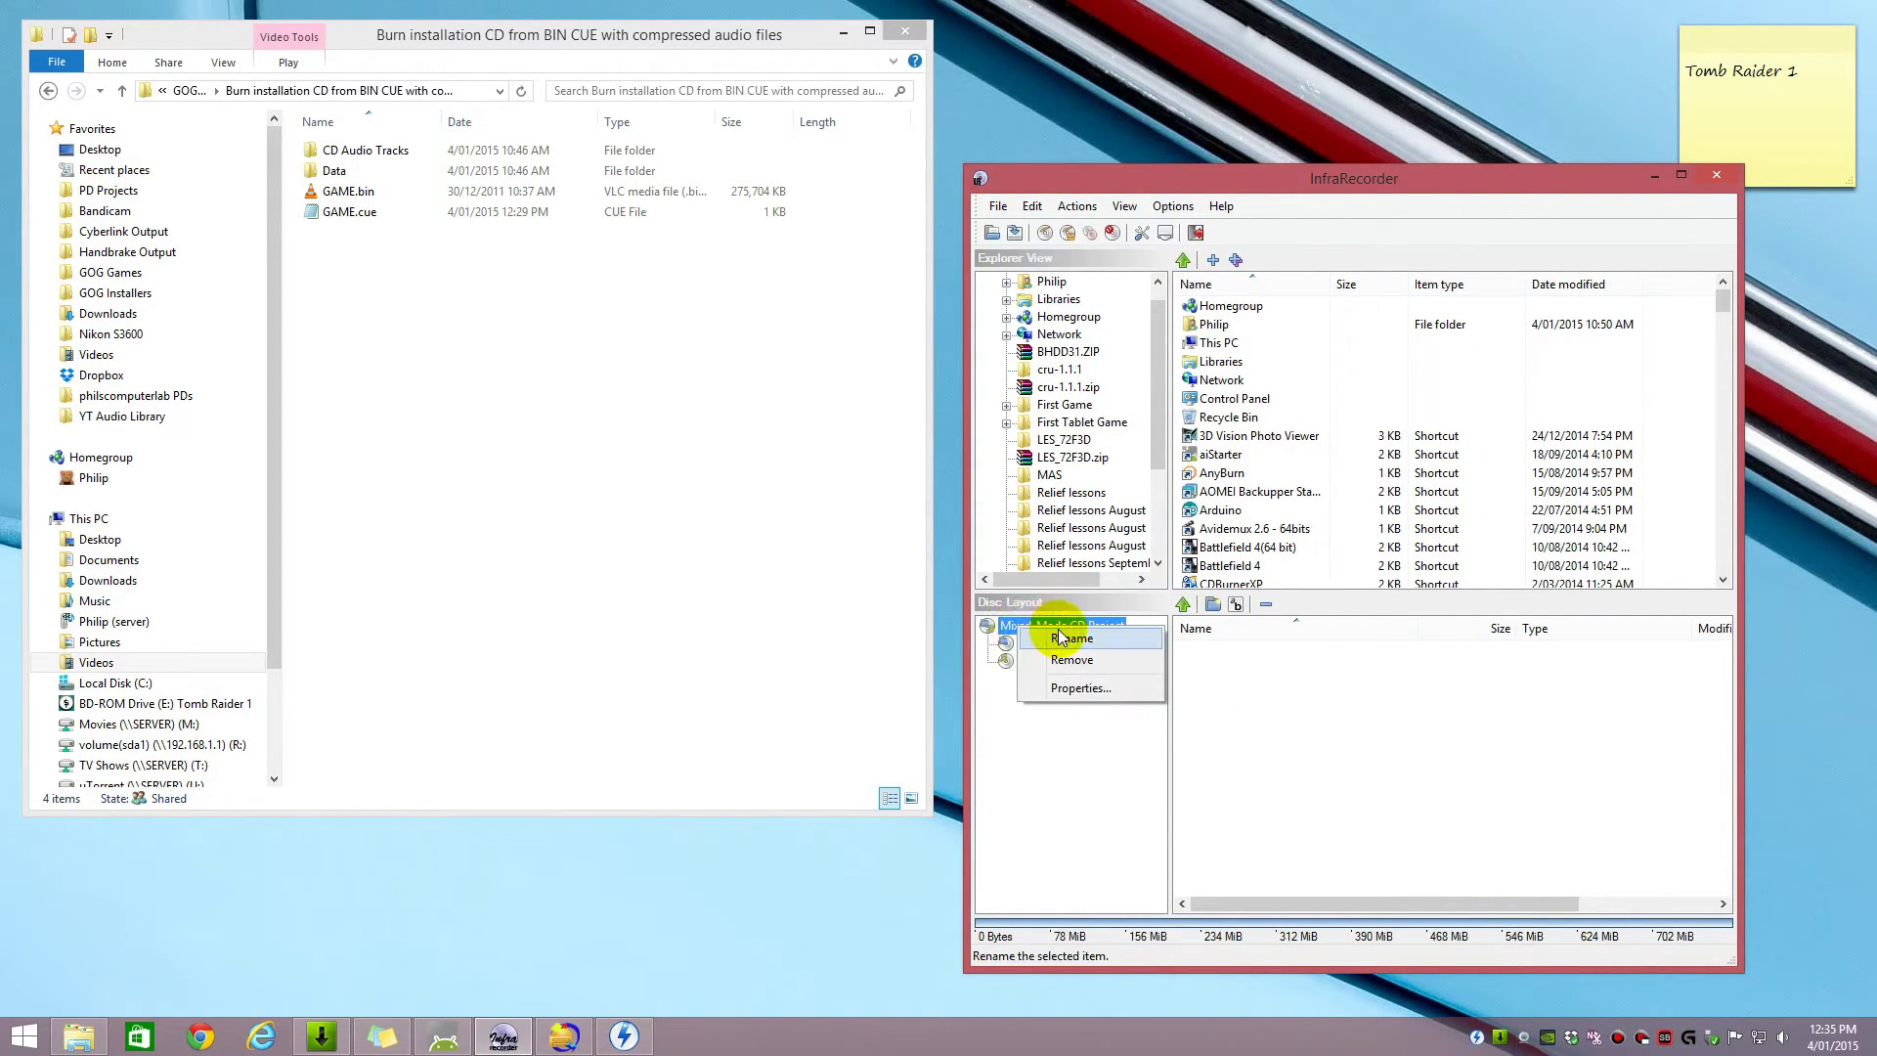
click(1069, 691)
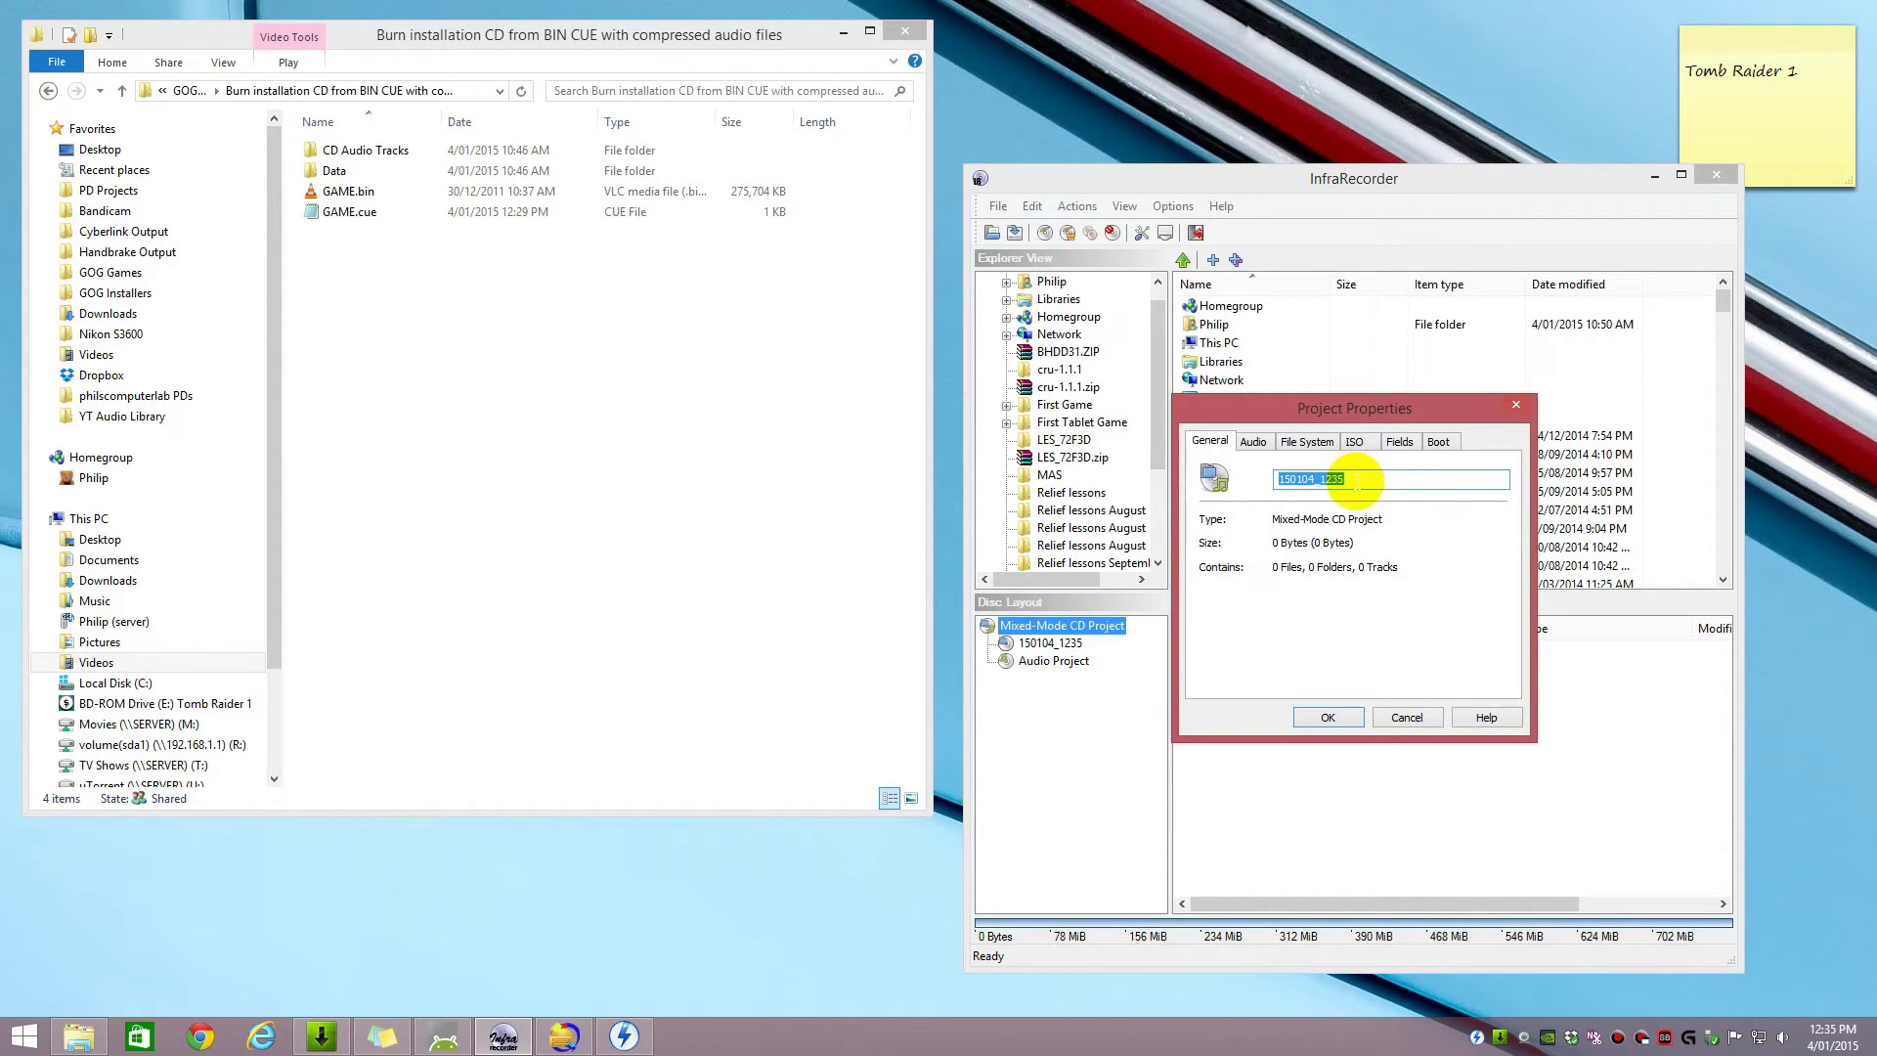
click(1809, 75)
drag(1809, 75, 1675, 83)
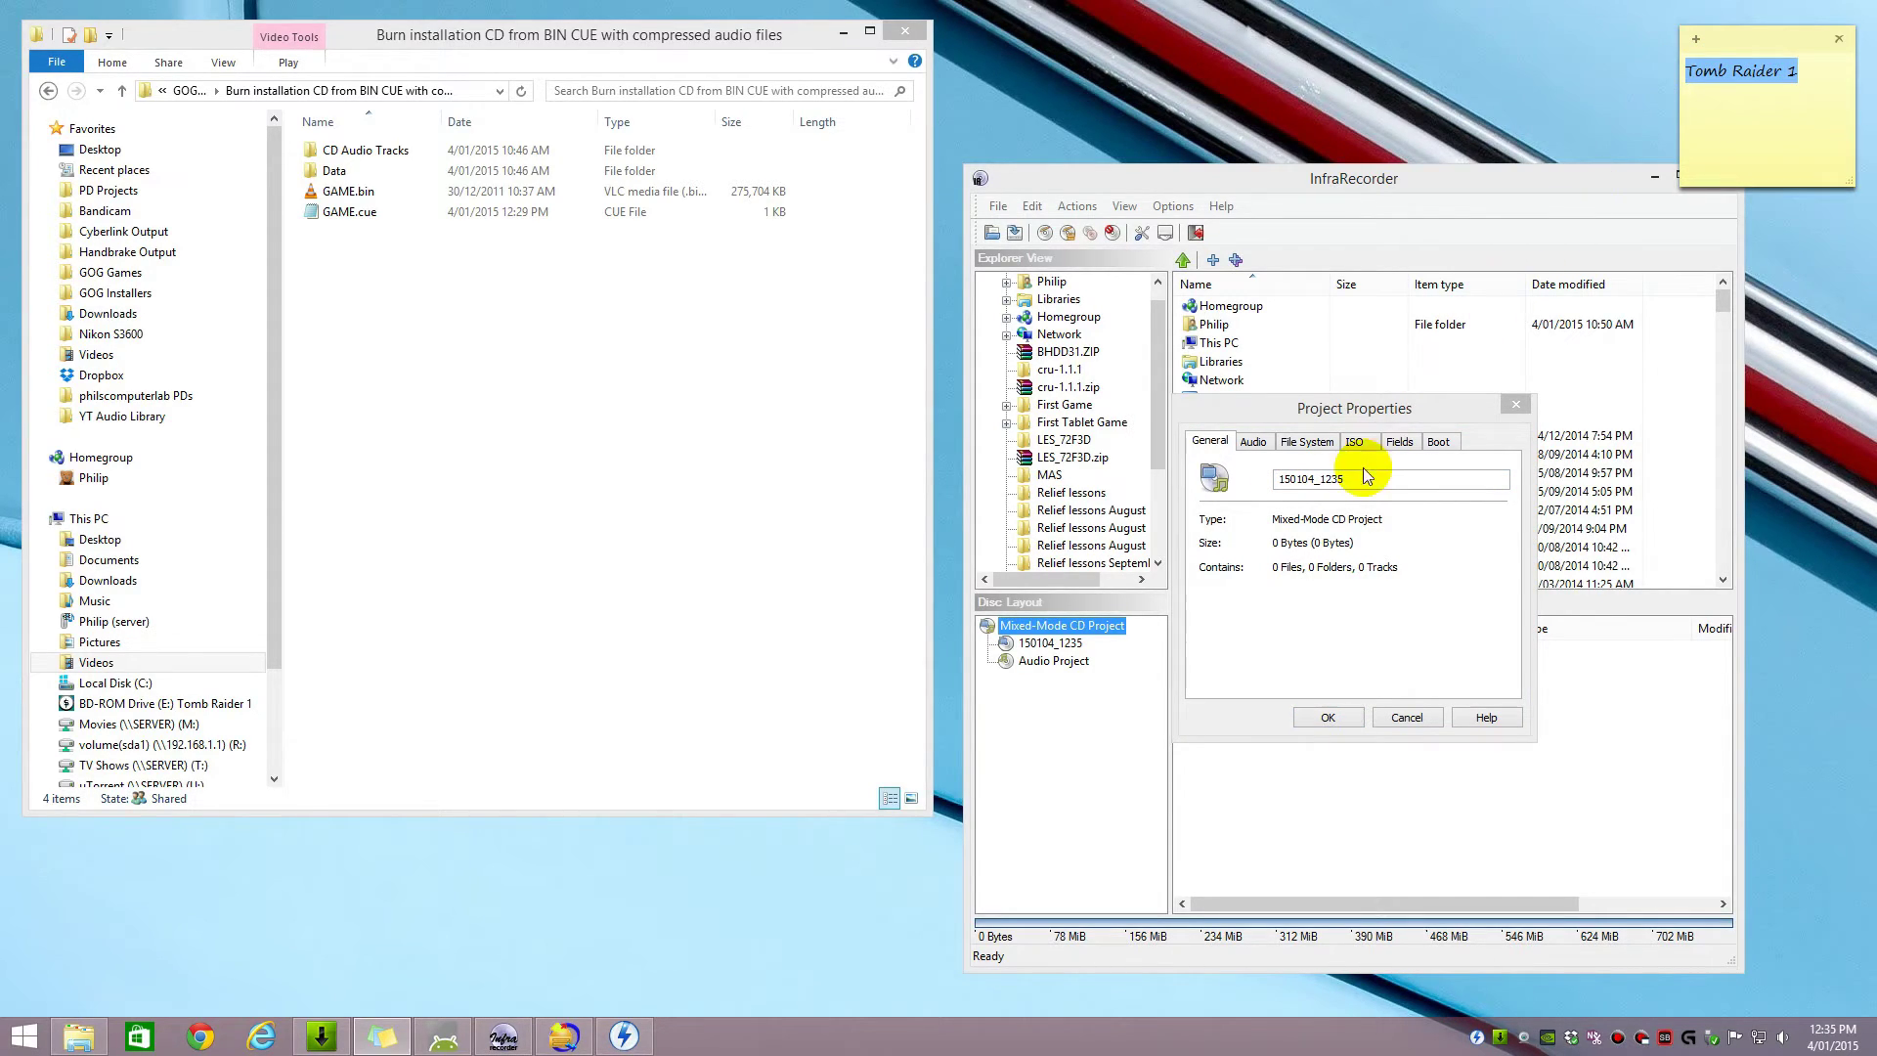
click(1261, 478)
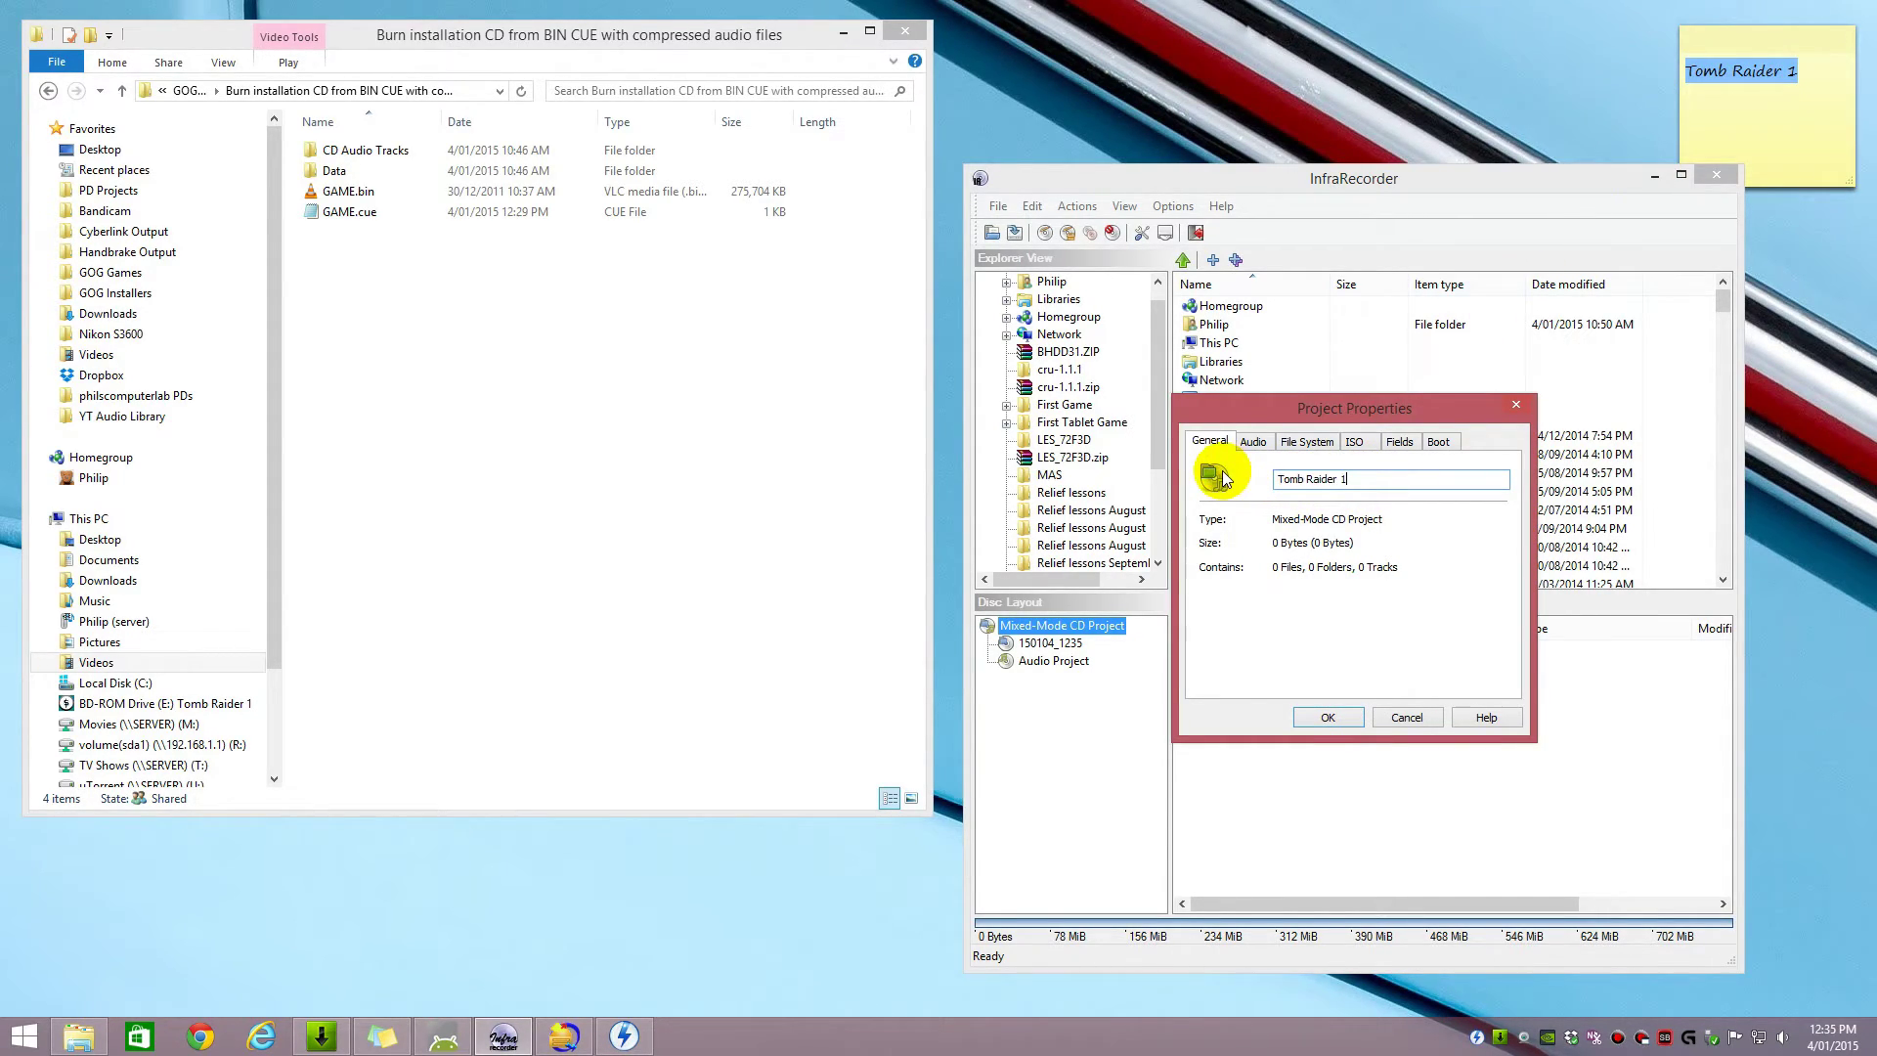
Step: Review the Audio, File System, ISO, Fields and Boot tabs, keeping ISO Level 3
click(1252, 441)
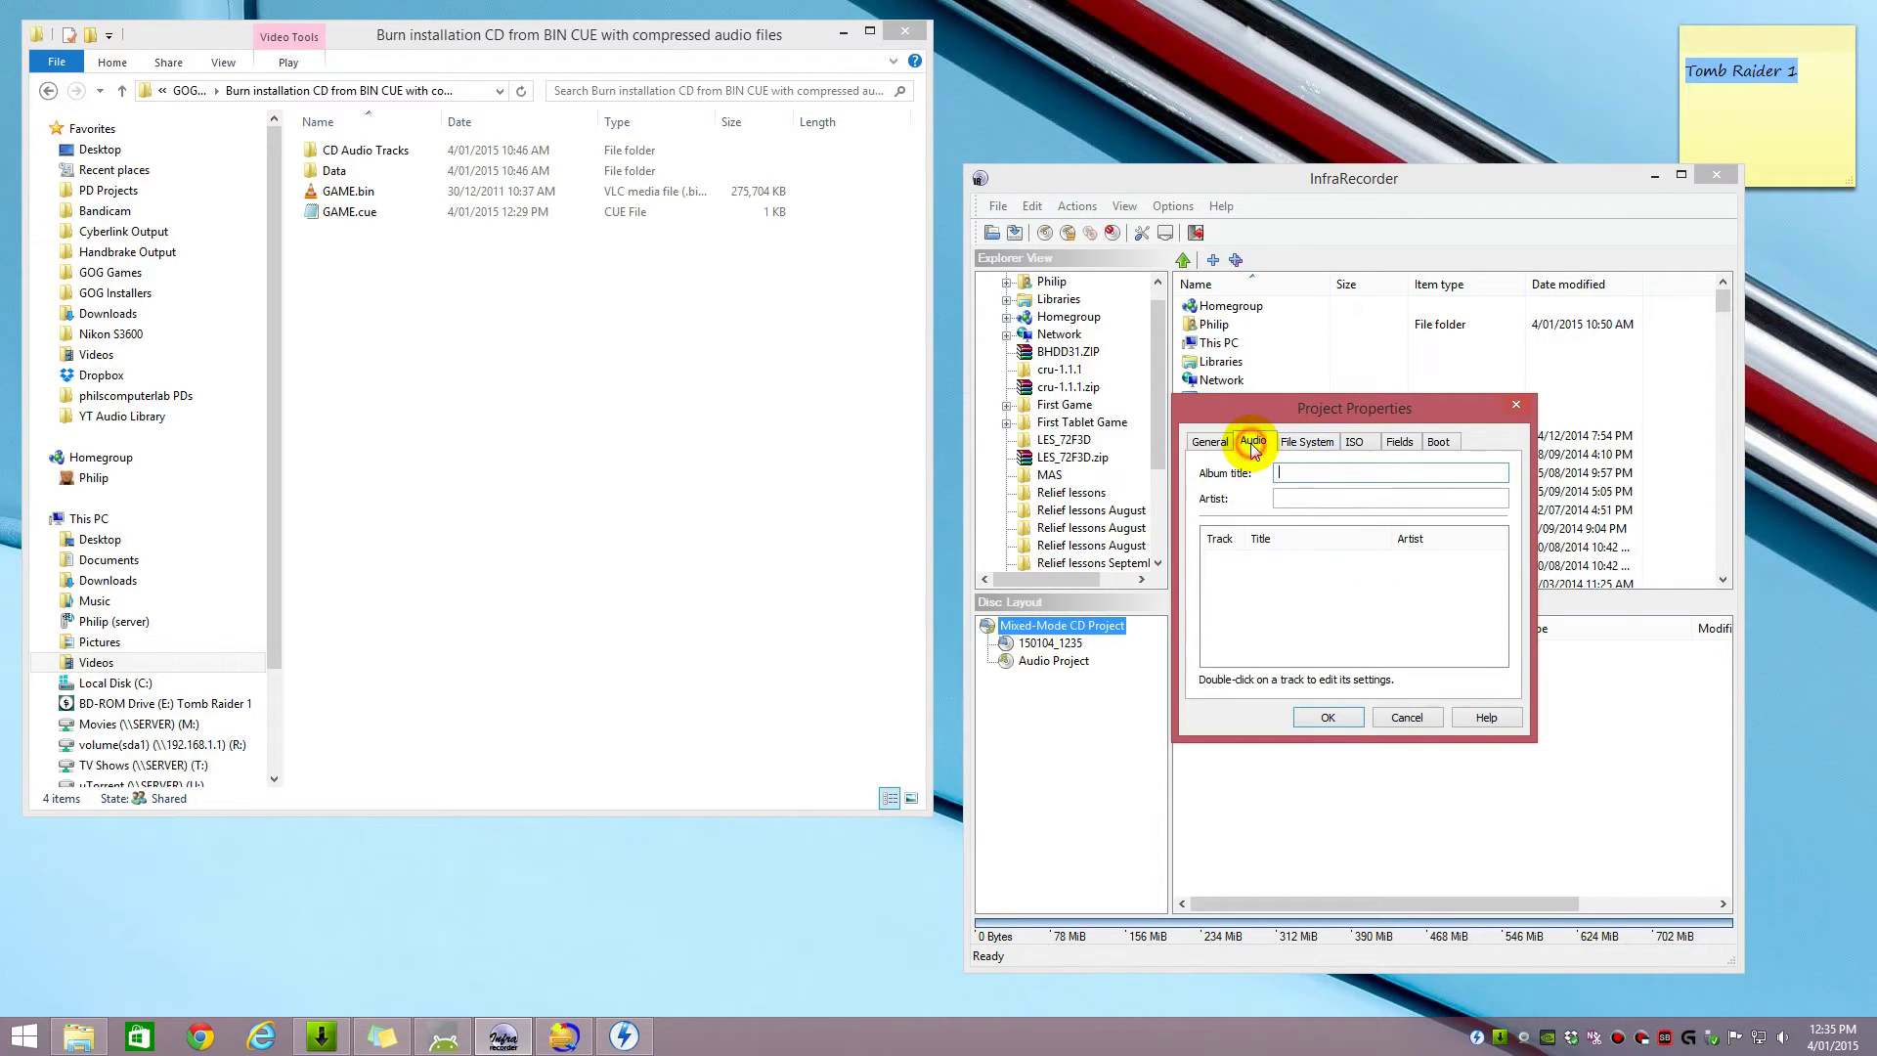
click(1308, 445)
click(1357, 443)
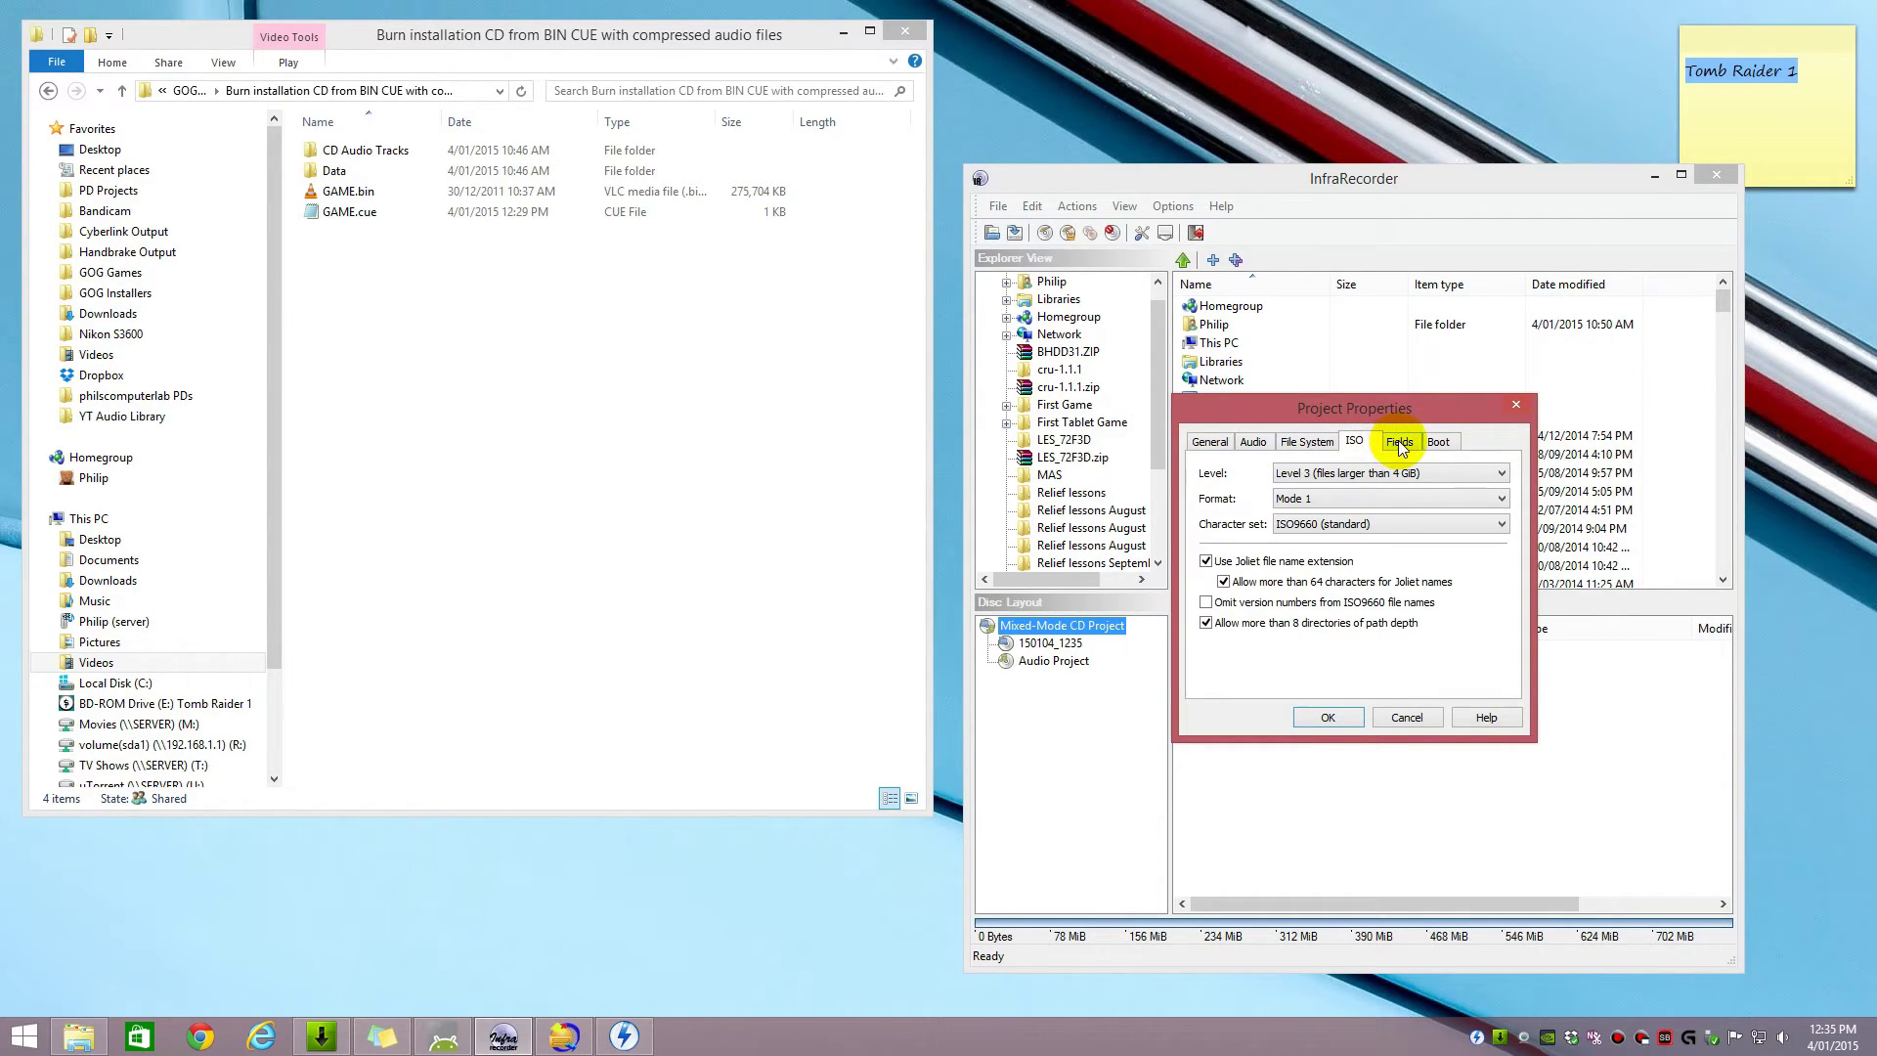
click(1496, 474)
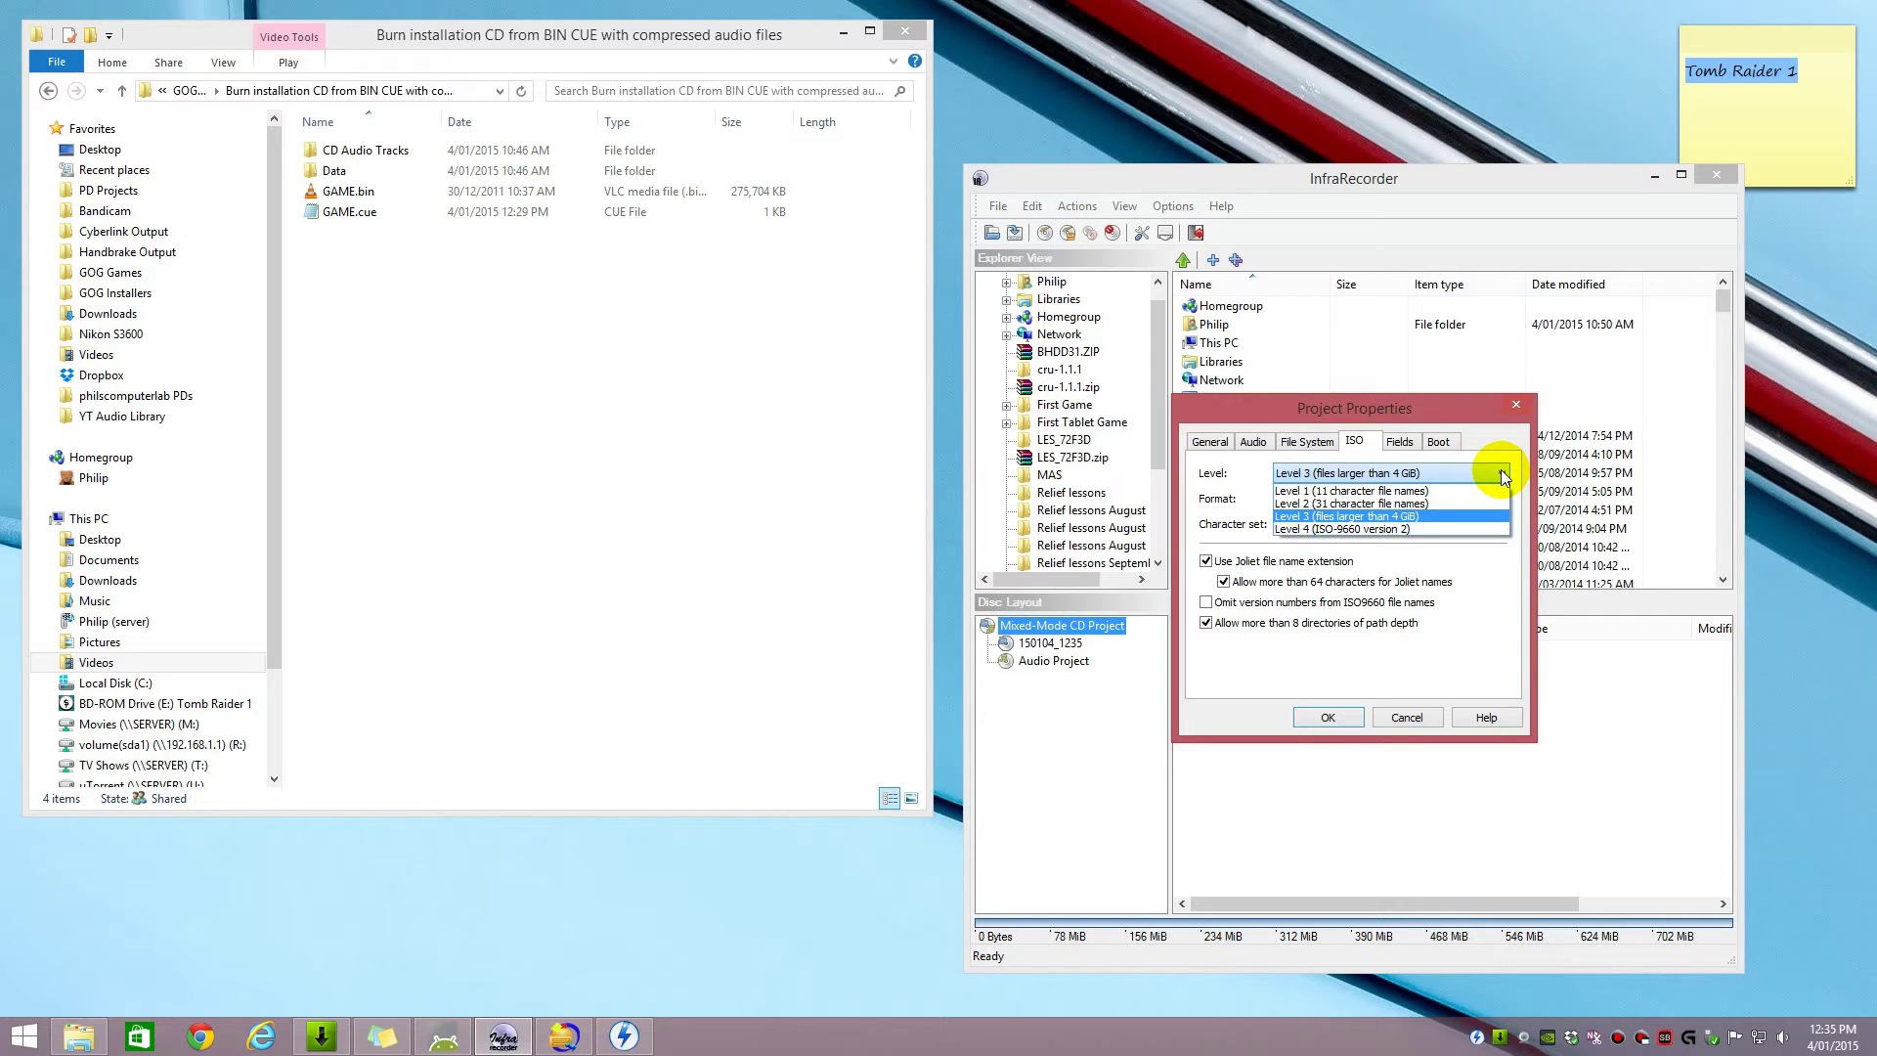
click(1418, 515)
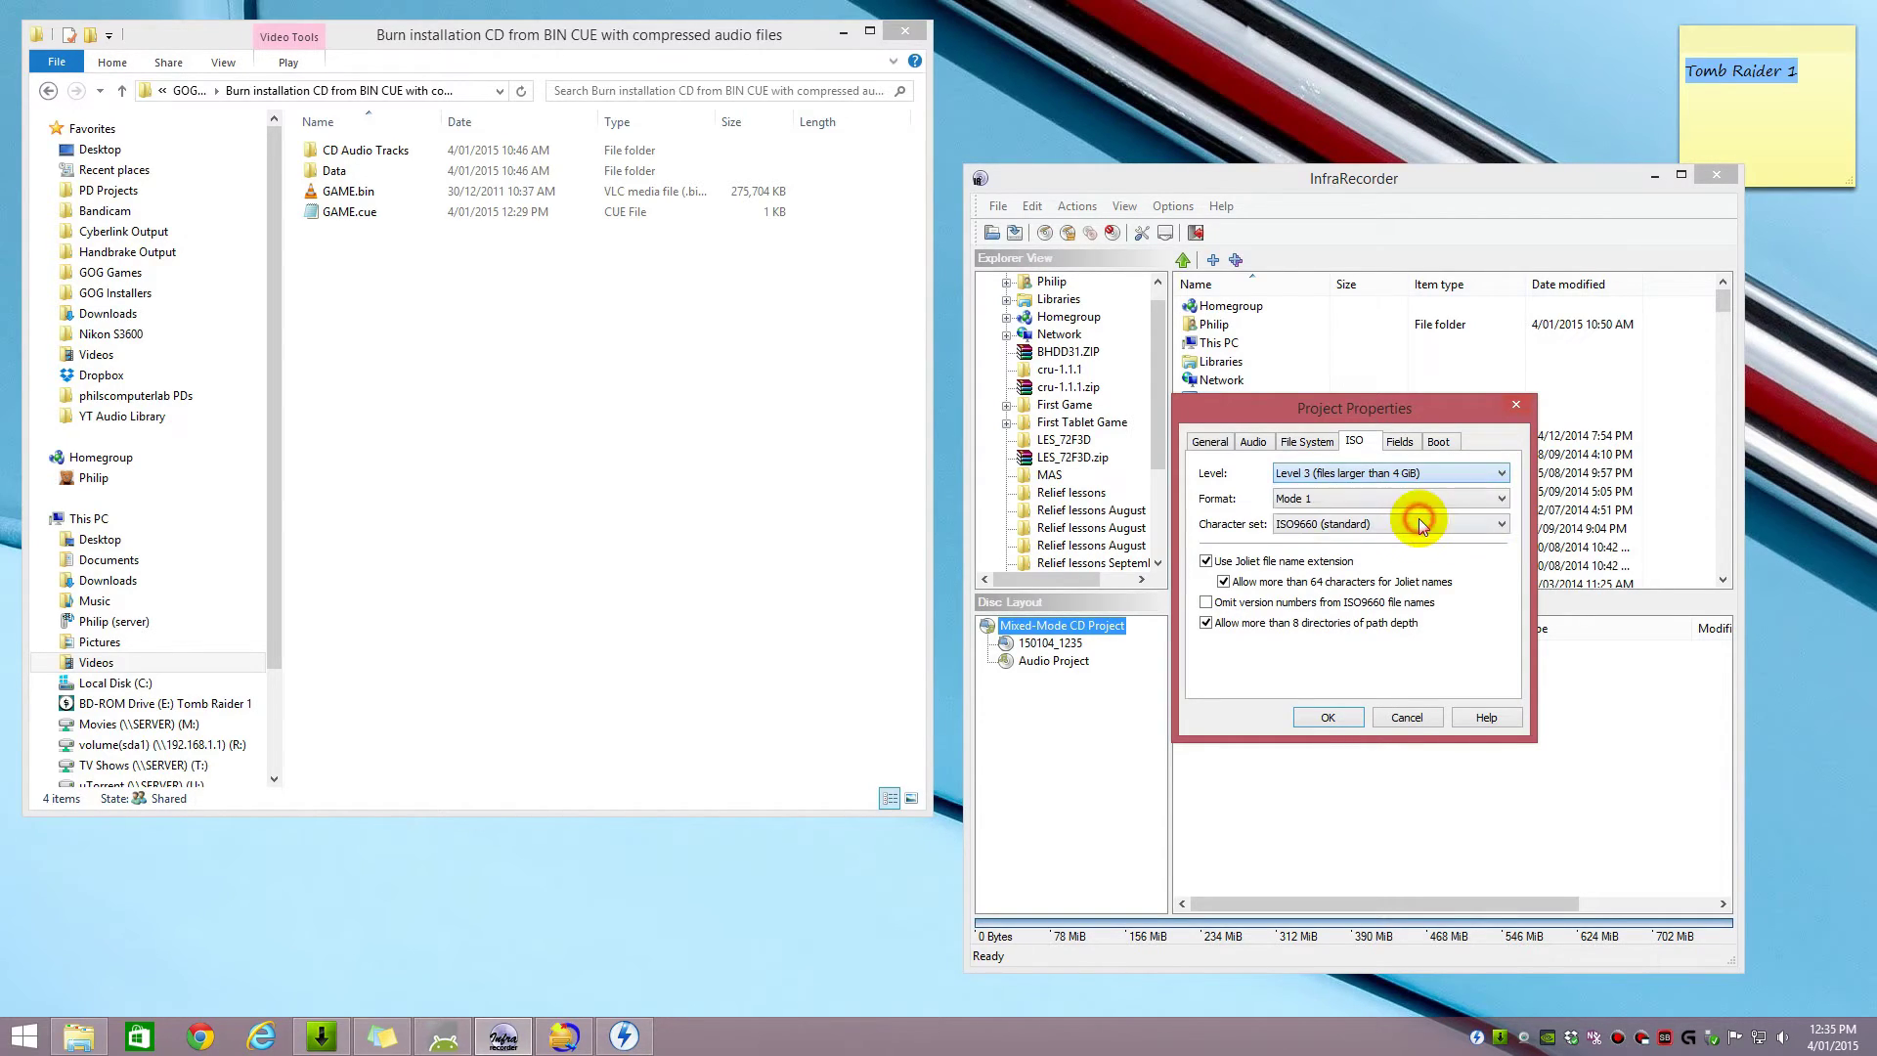
click(1399, 442)
click(1438, 441)
Step: Apply the disc name Tomb Raider 1 and check the audio and data project contents
click(1329, 718)
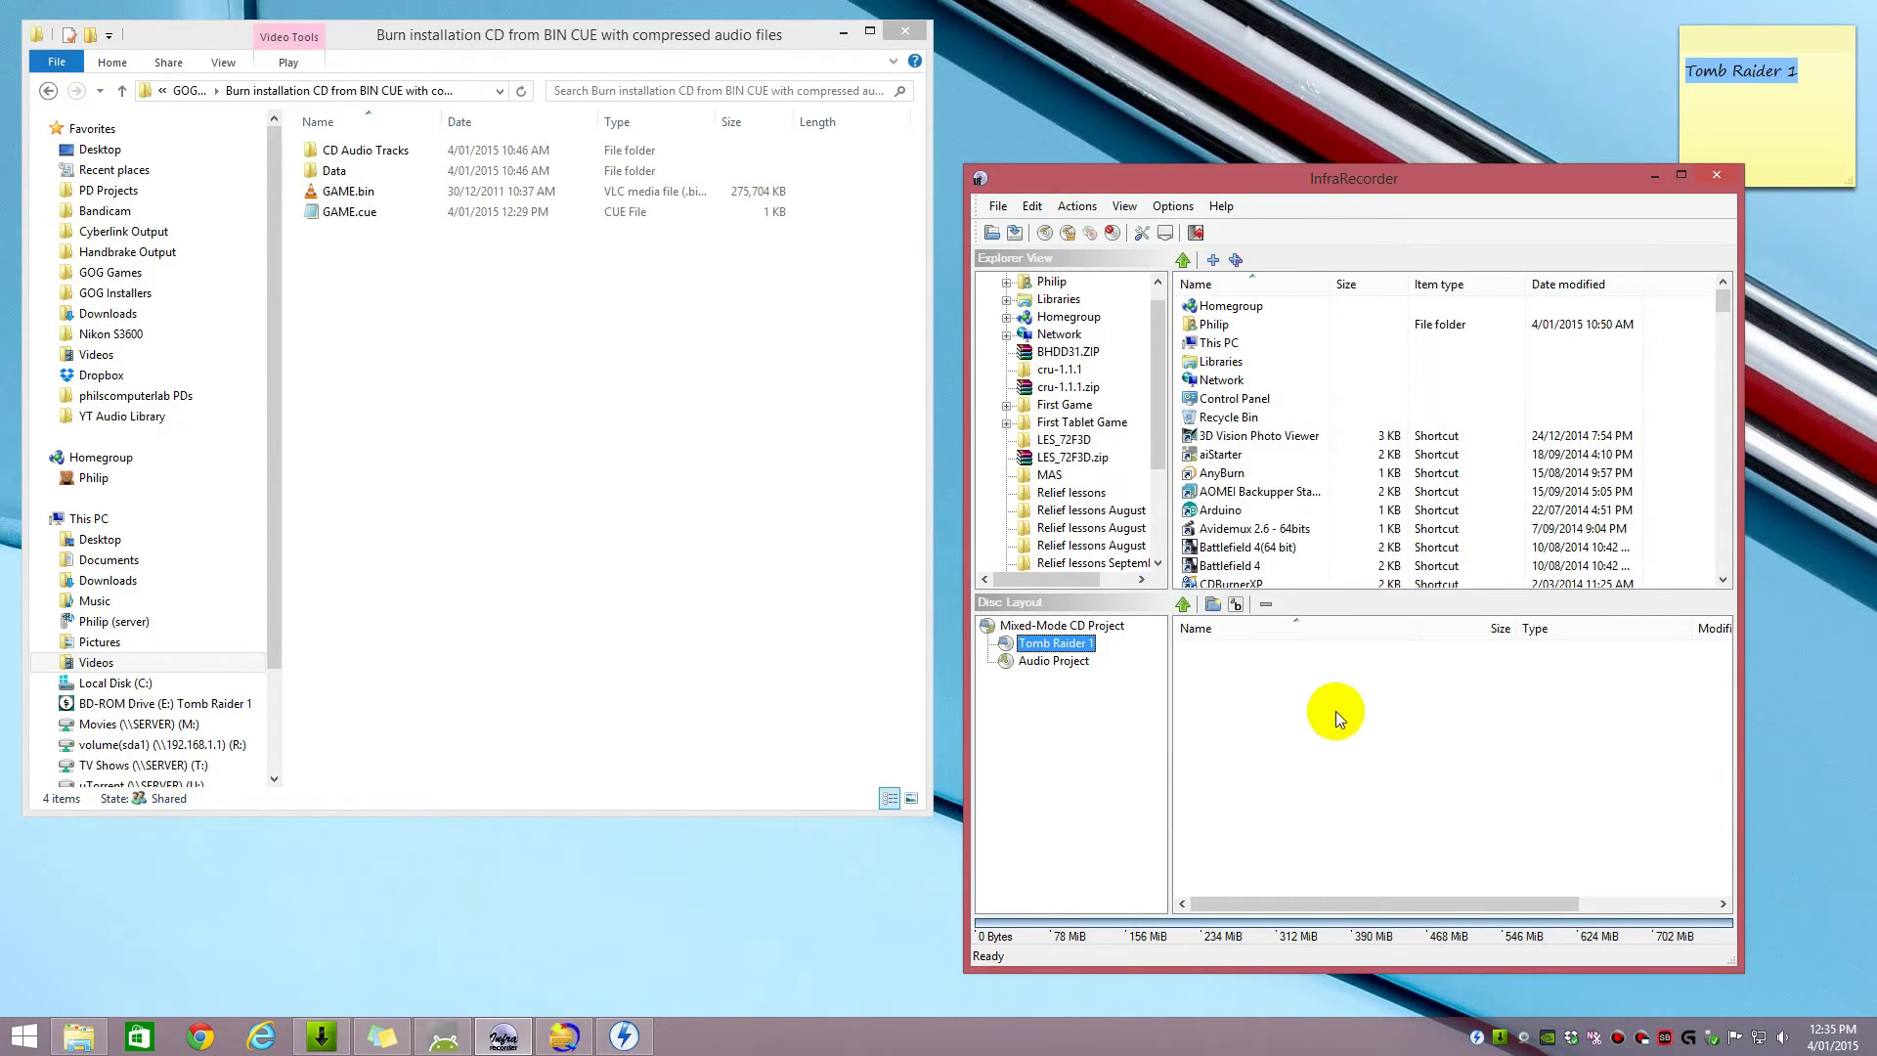
click(1054, 662)
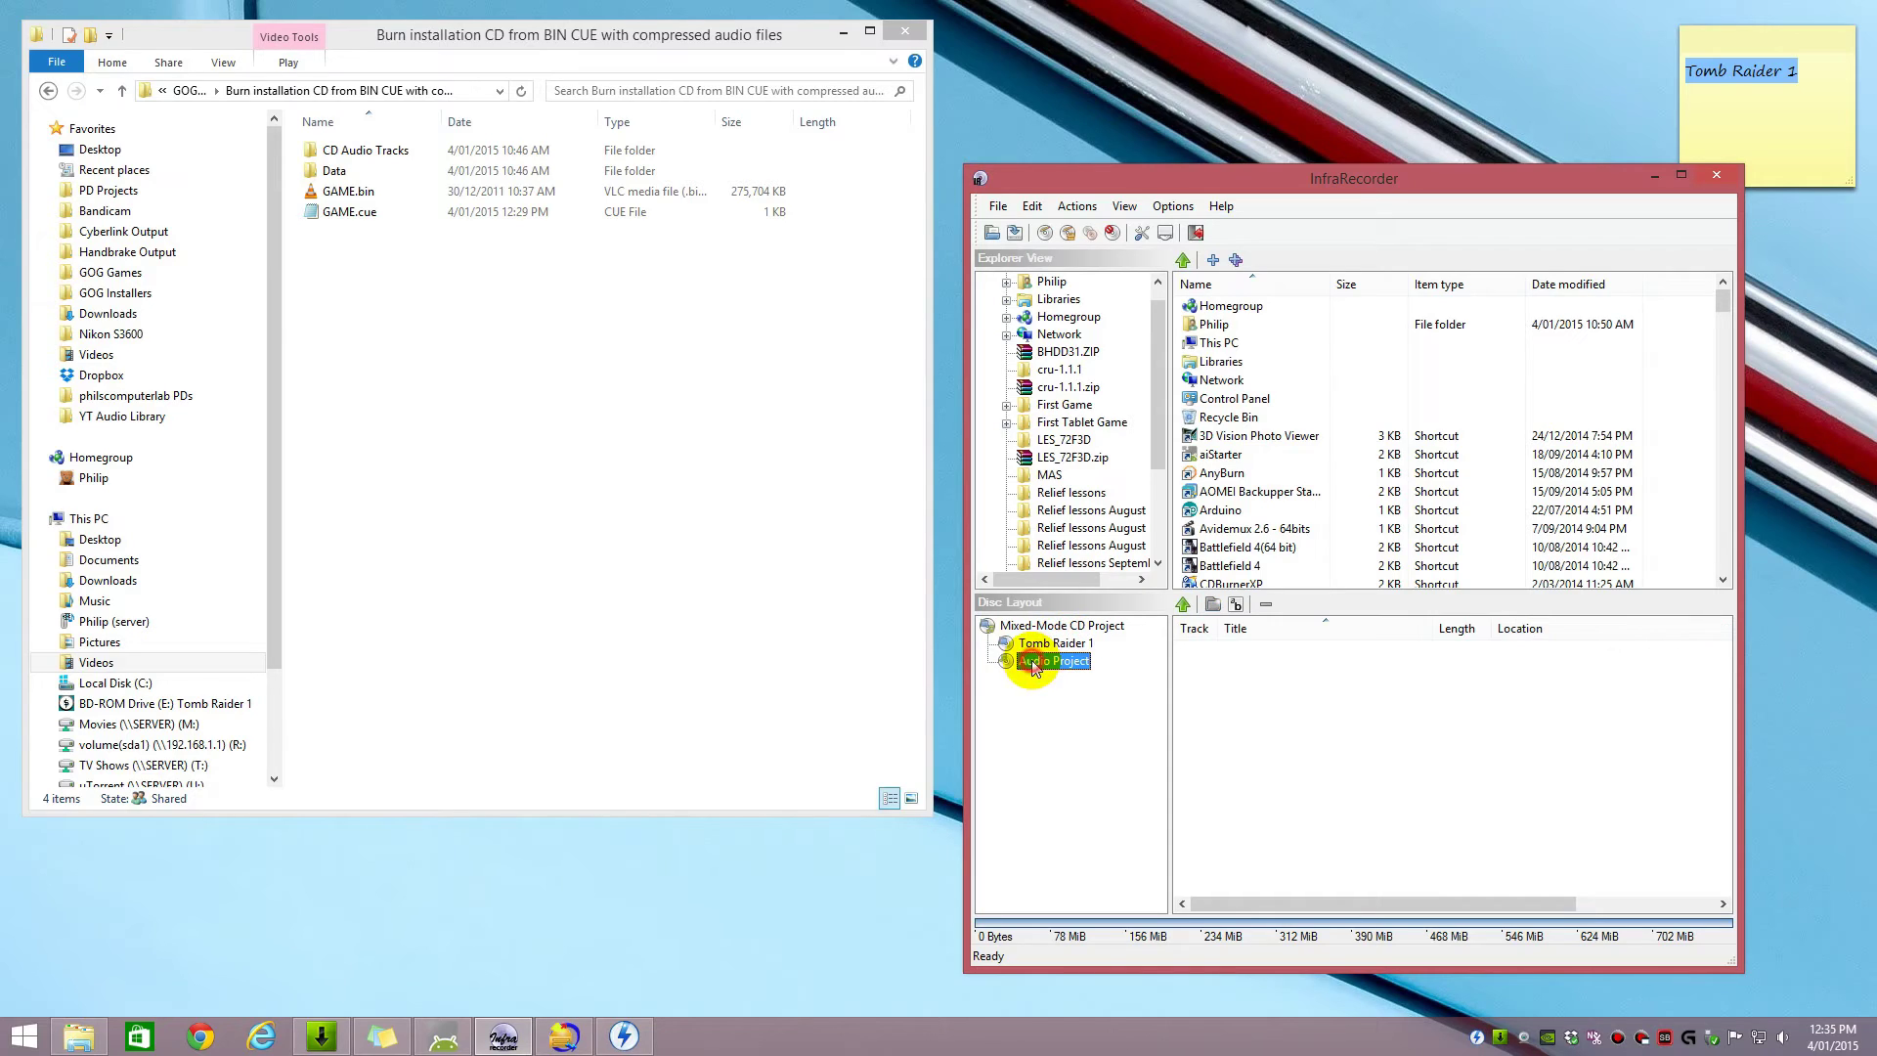
click(1058, 645)
click(1066, 663)
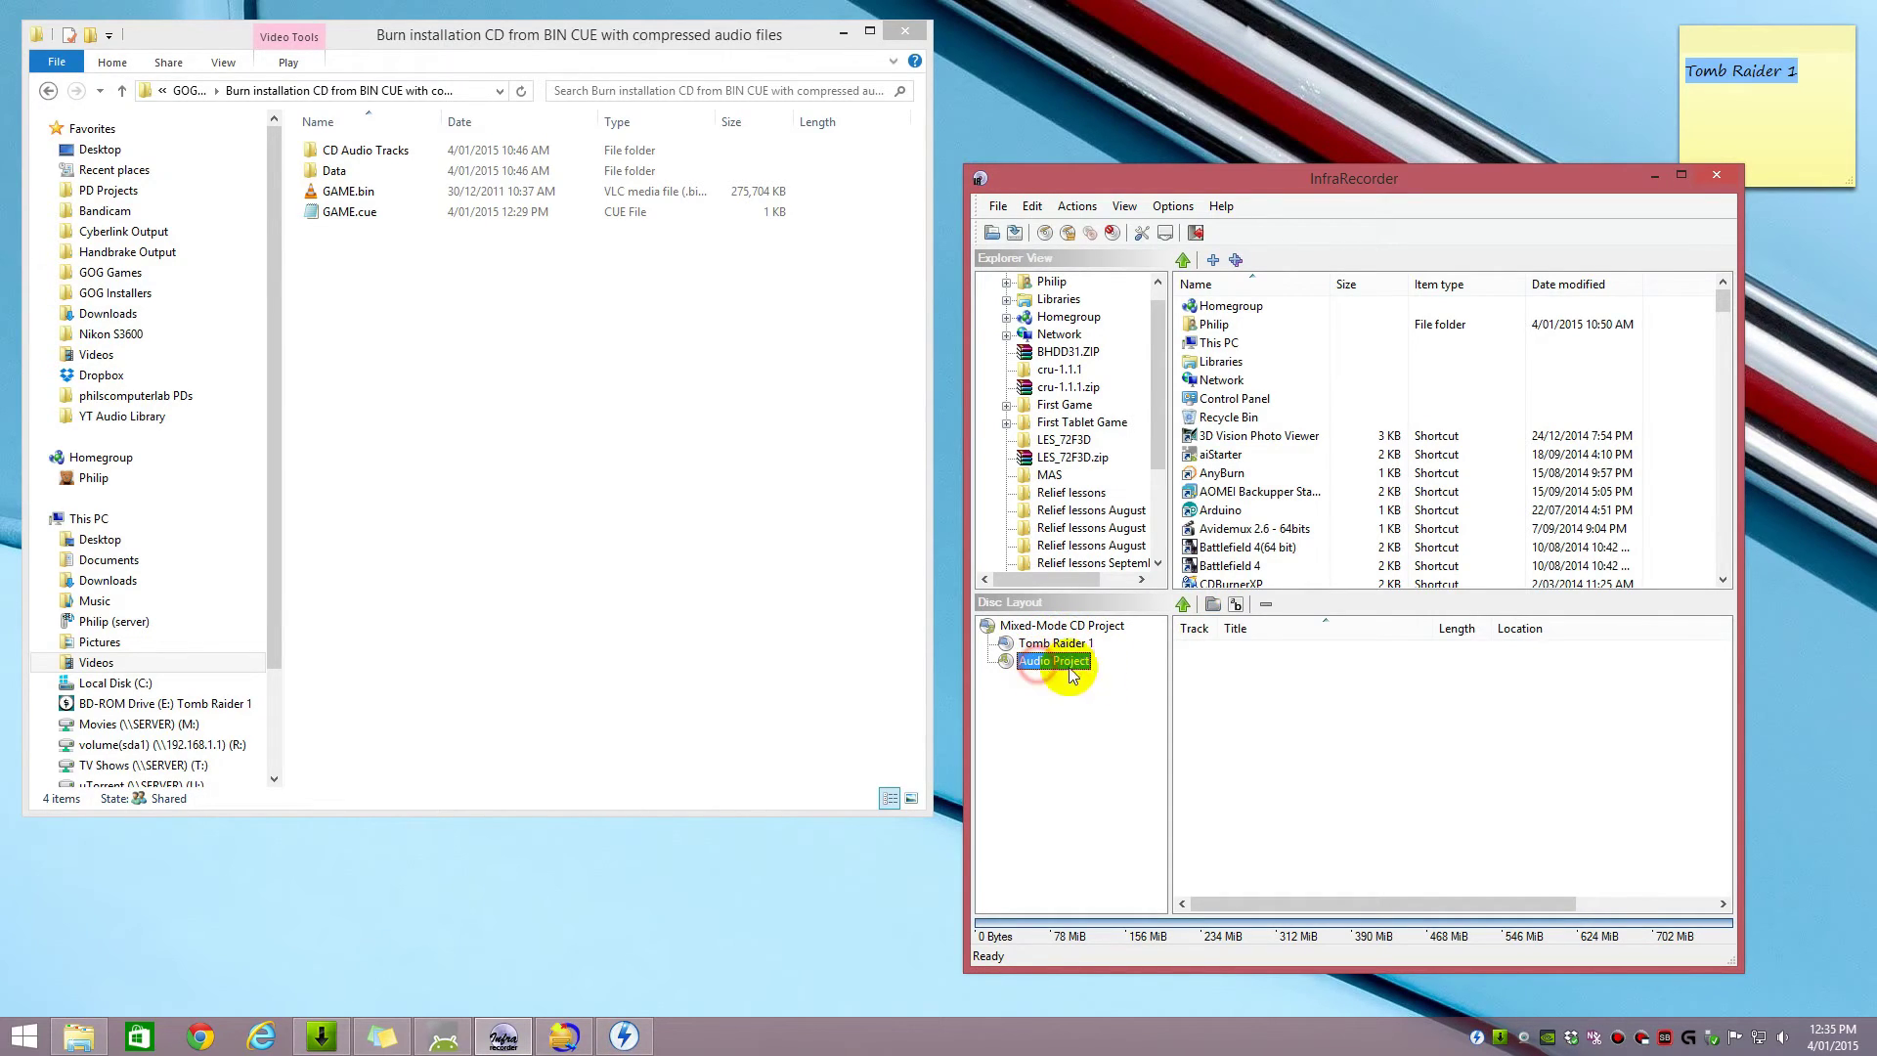
click(1056, 644)
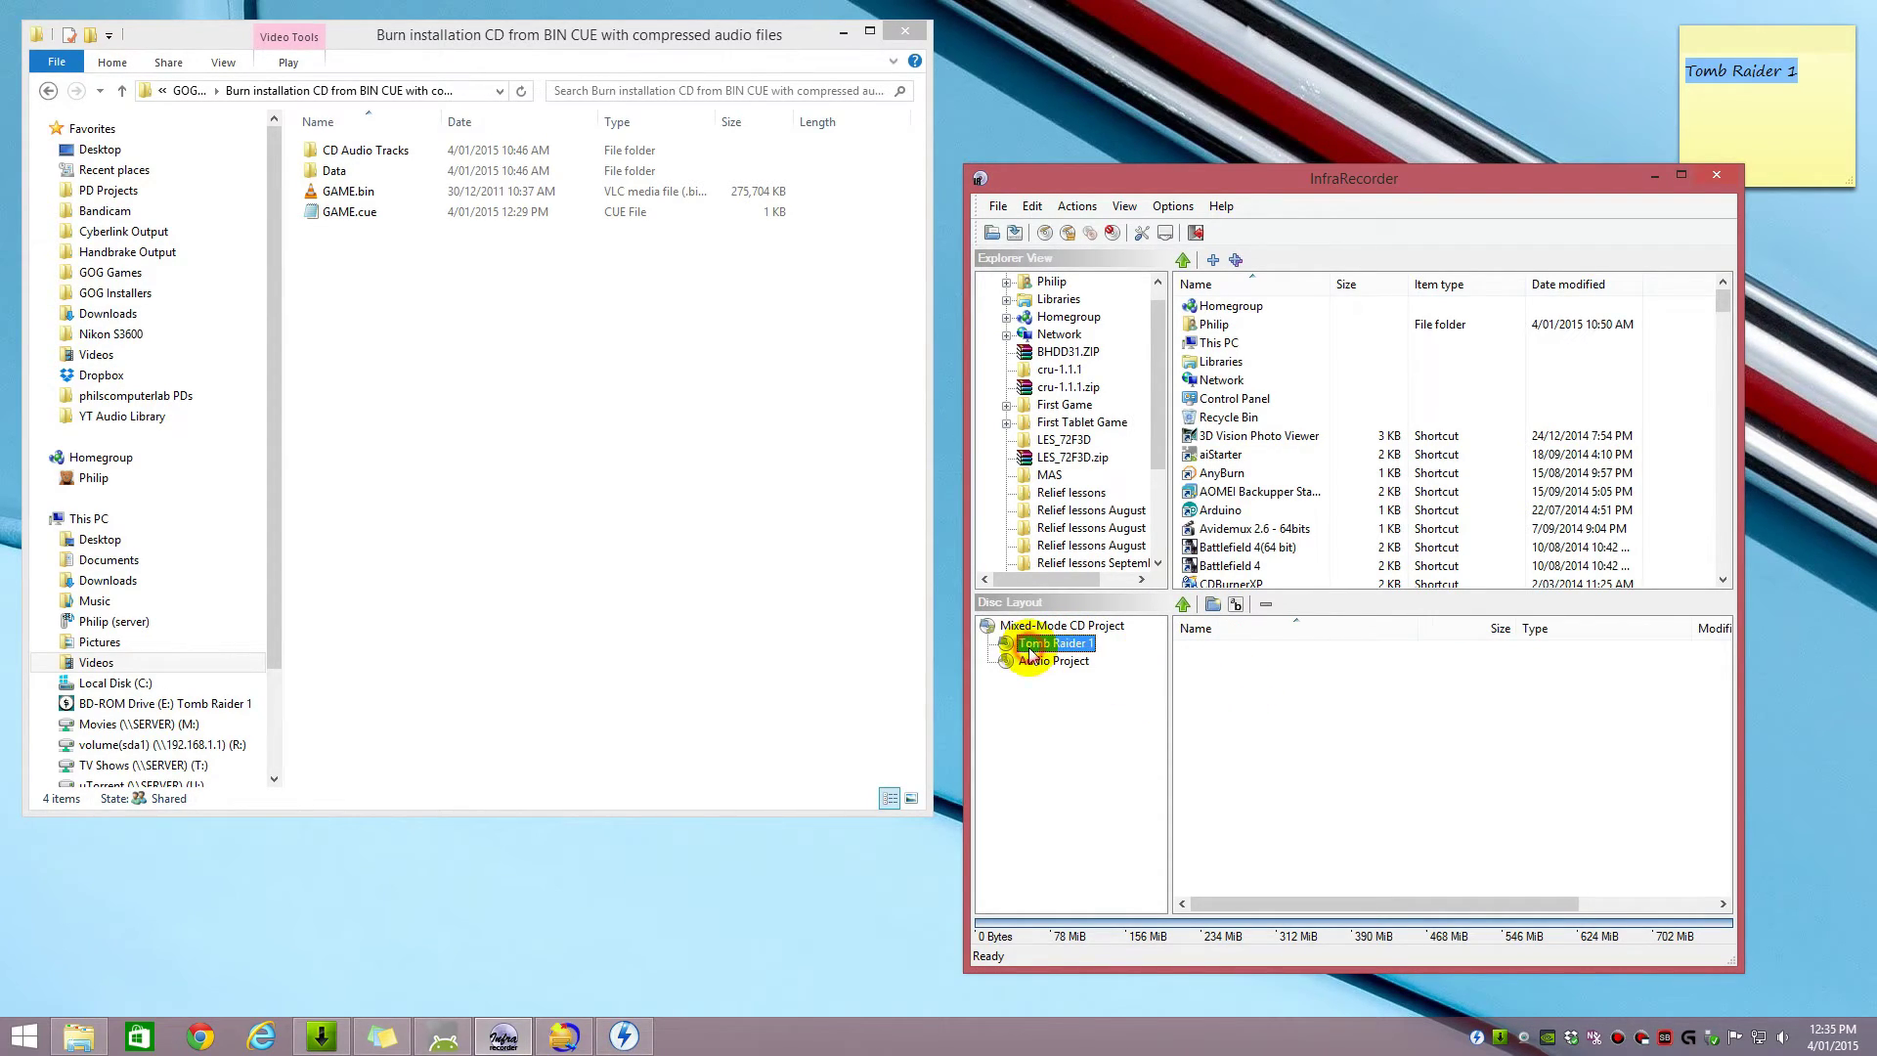
Step: Drop all 33 Data folder items onto Tomb Raider 1, then return to the parent folder
double_click(332, 173)
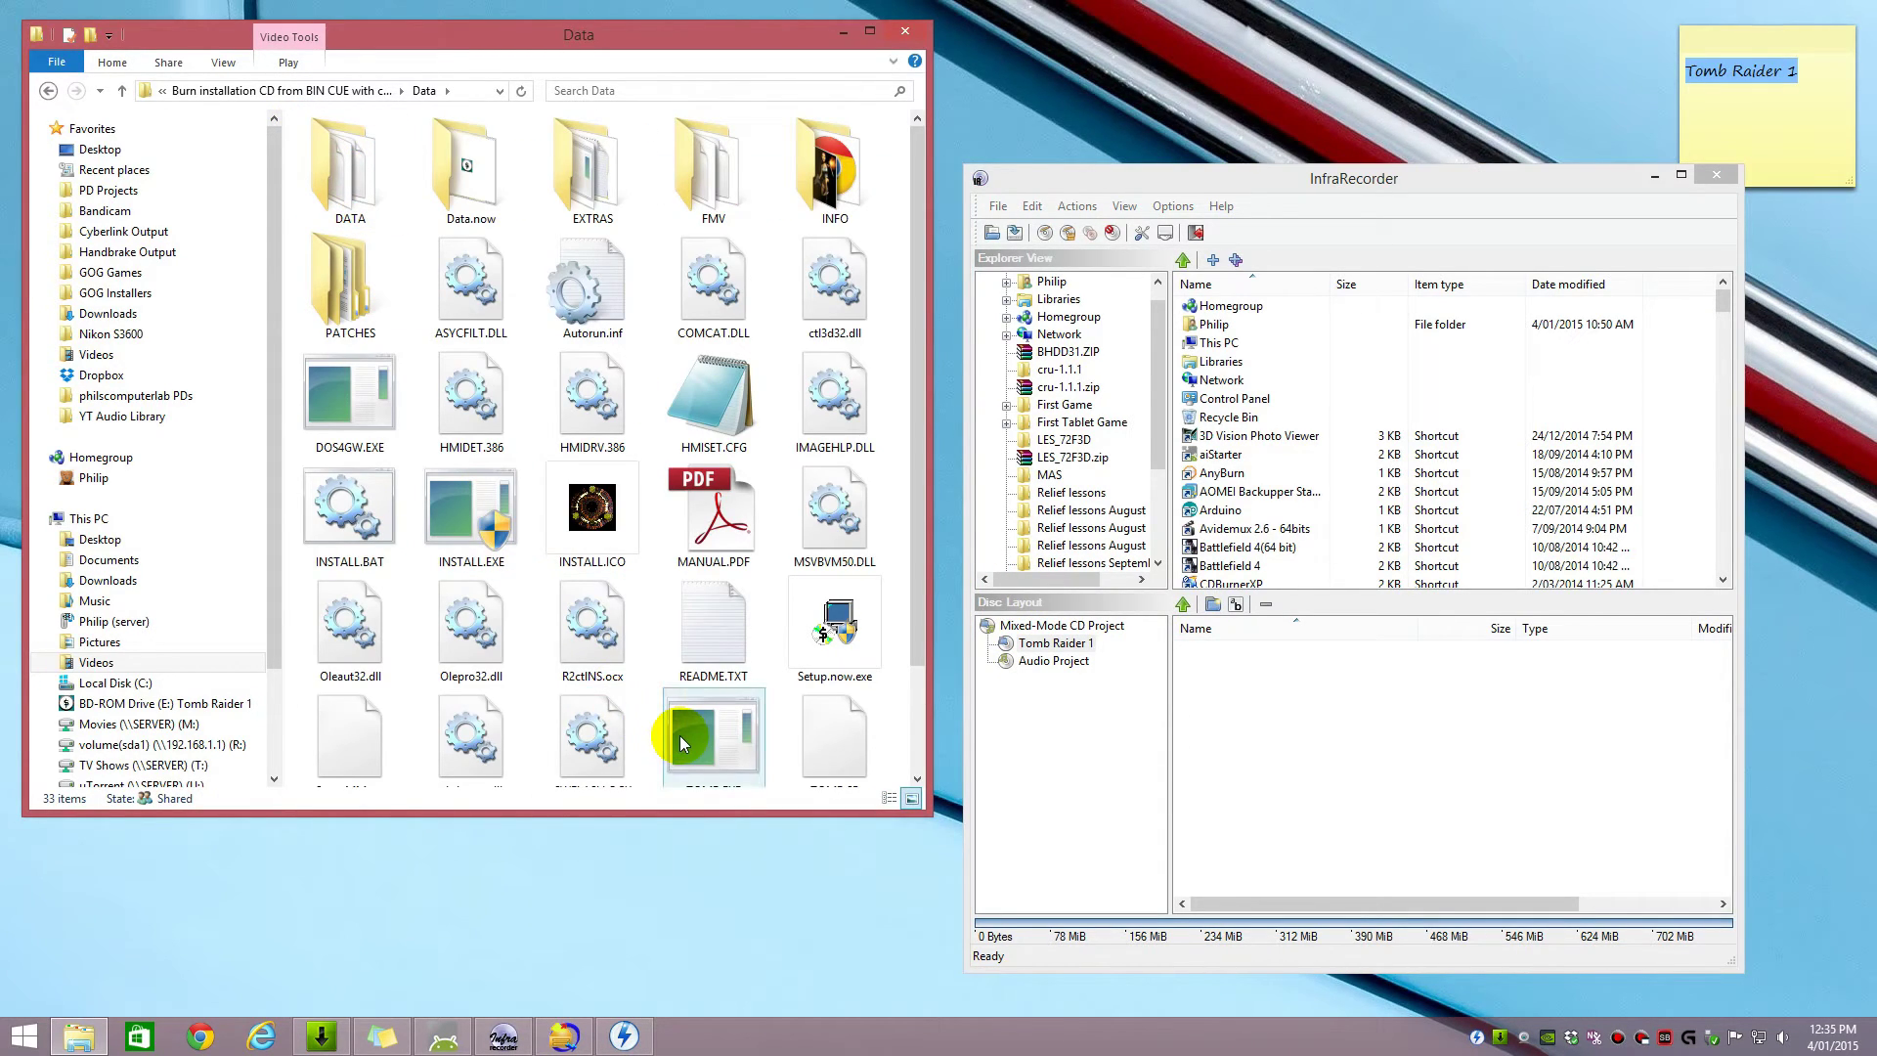
right_click(592, 421)
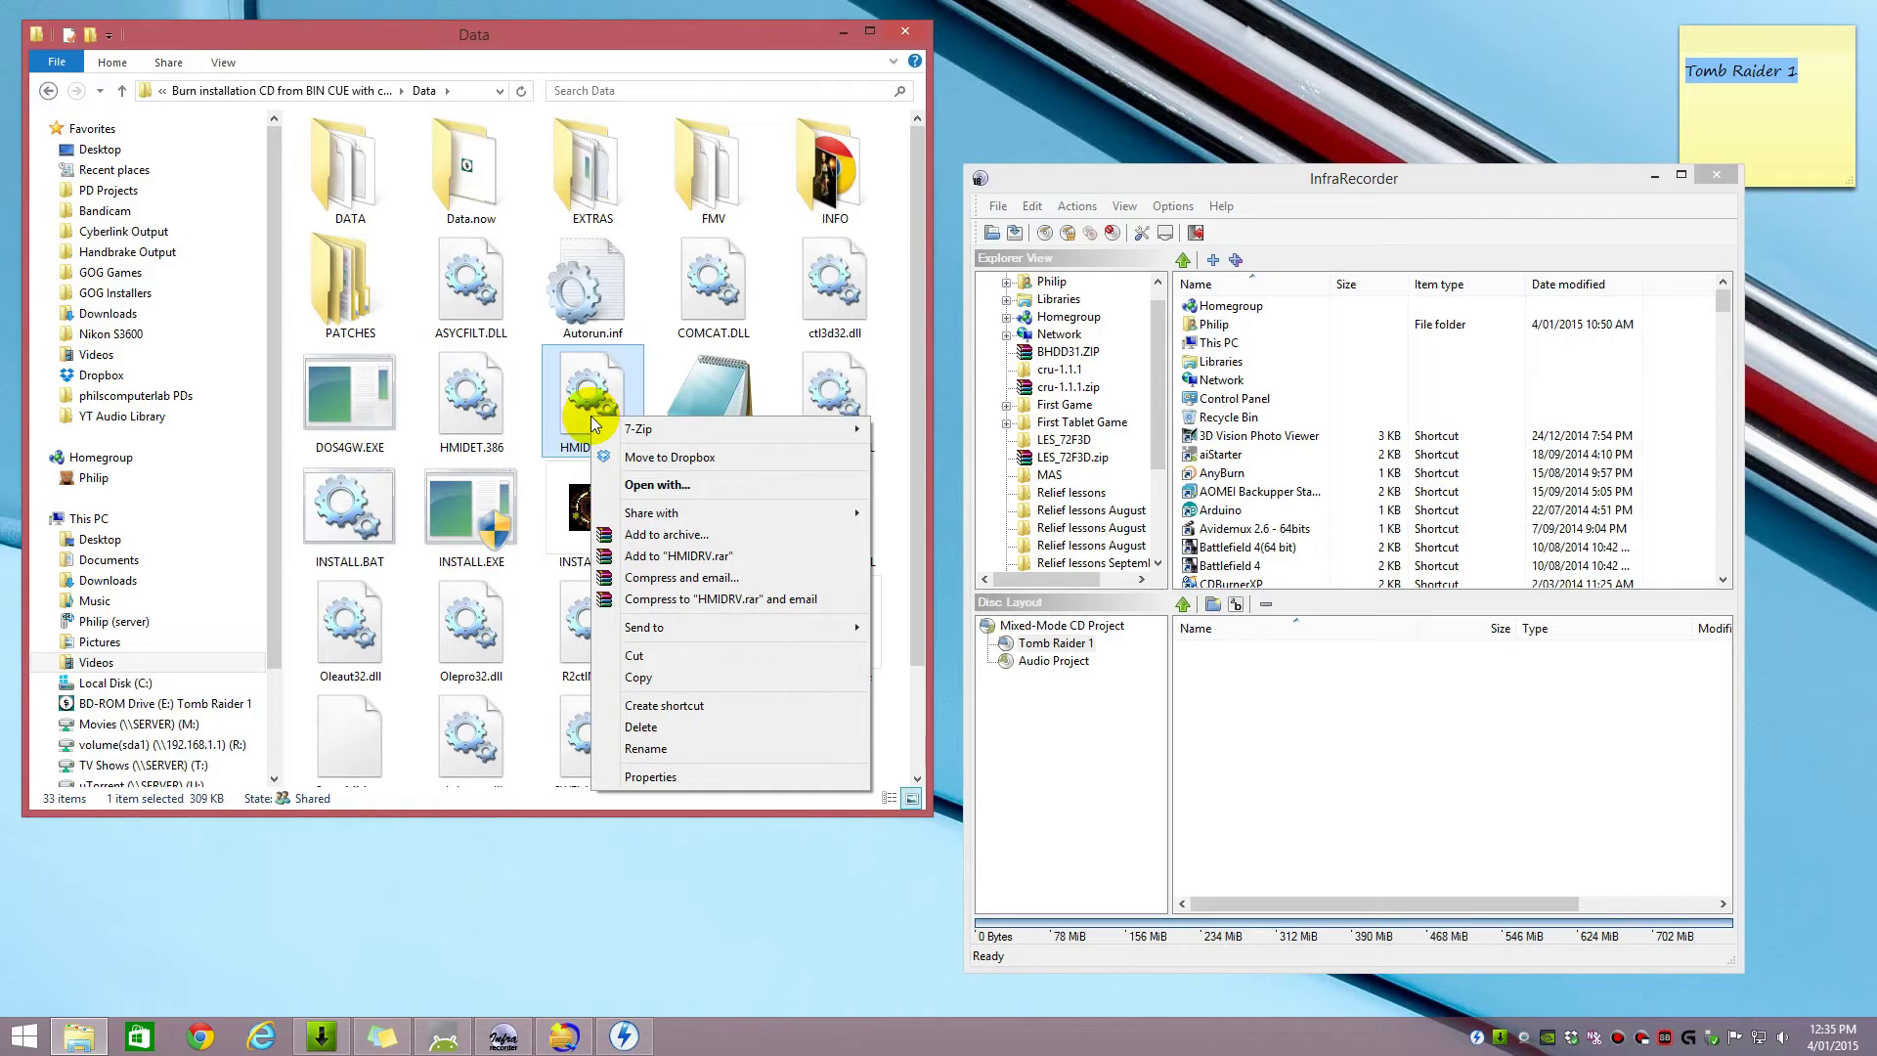
click(504, 377)
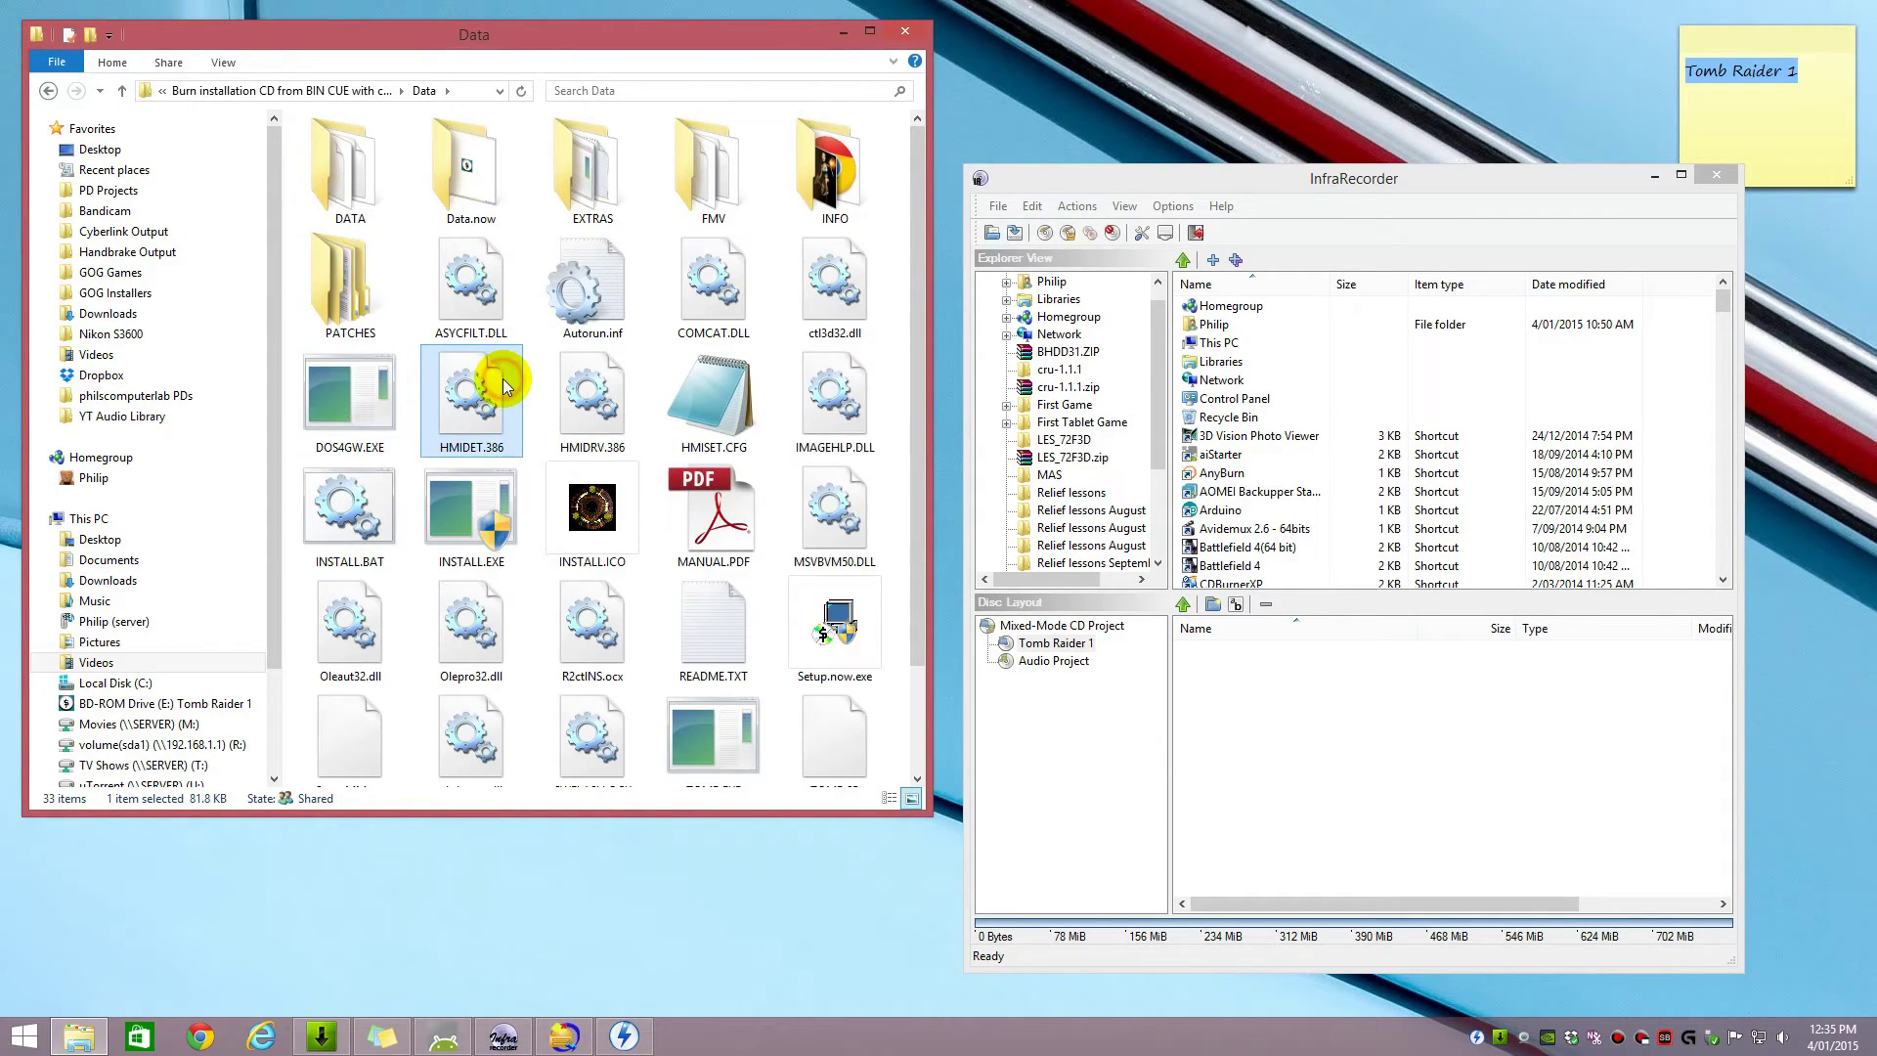
key(ctrl+a)
drag(479, 403, 1304, 713)
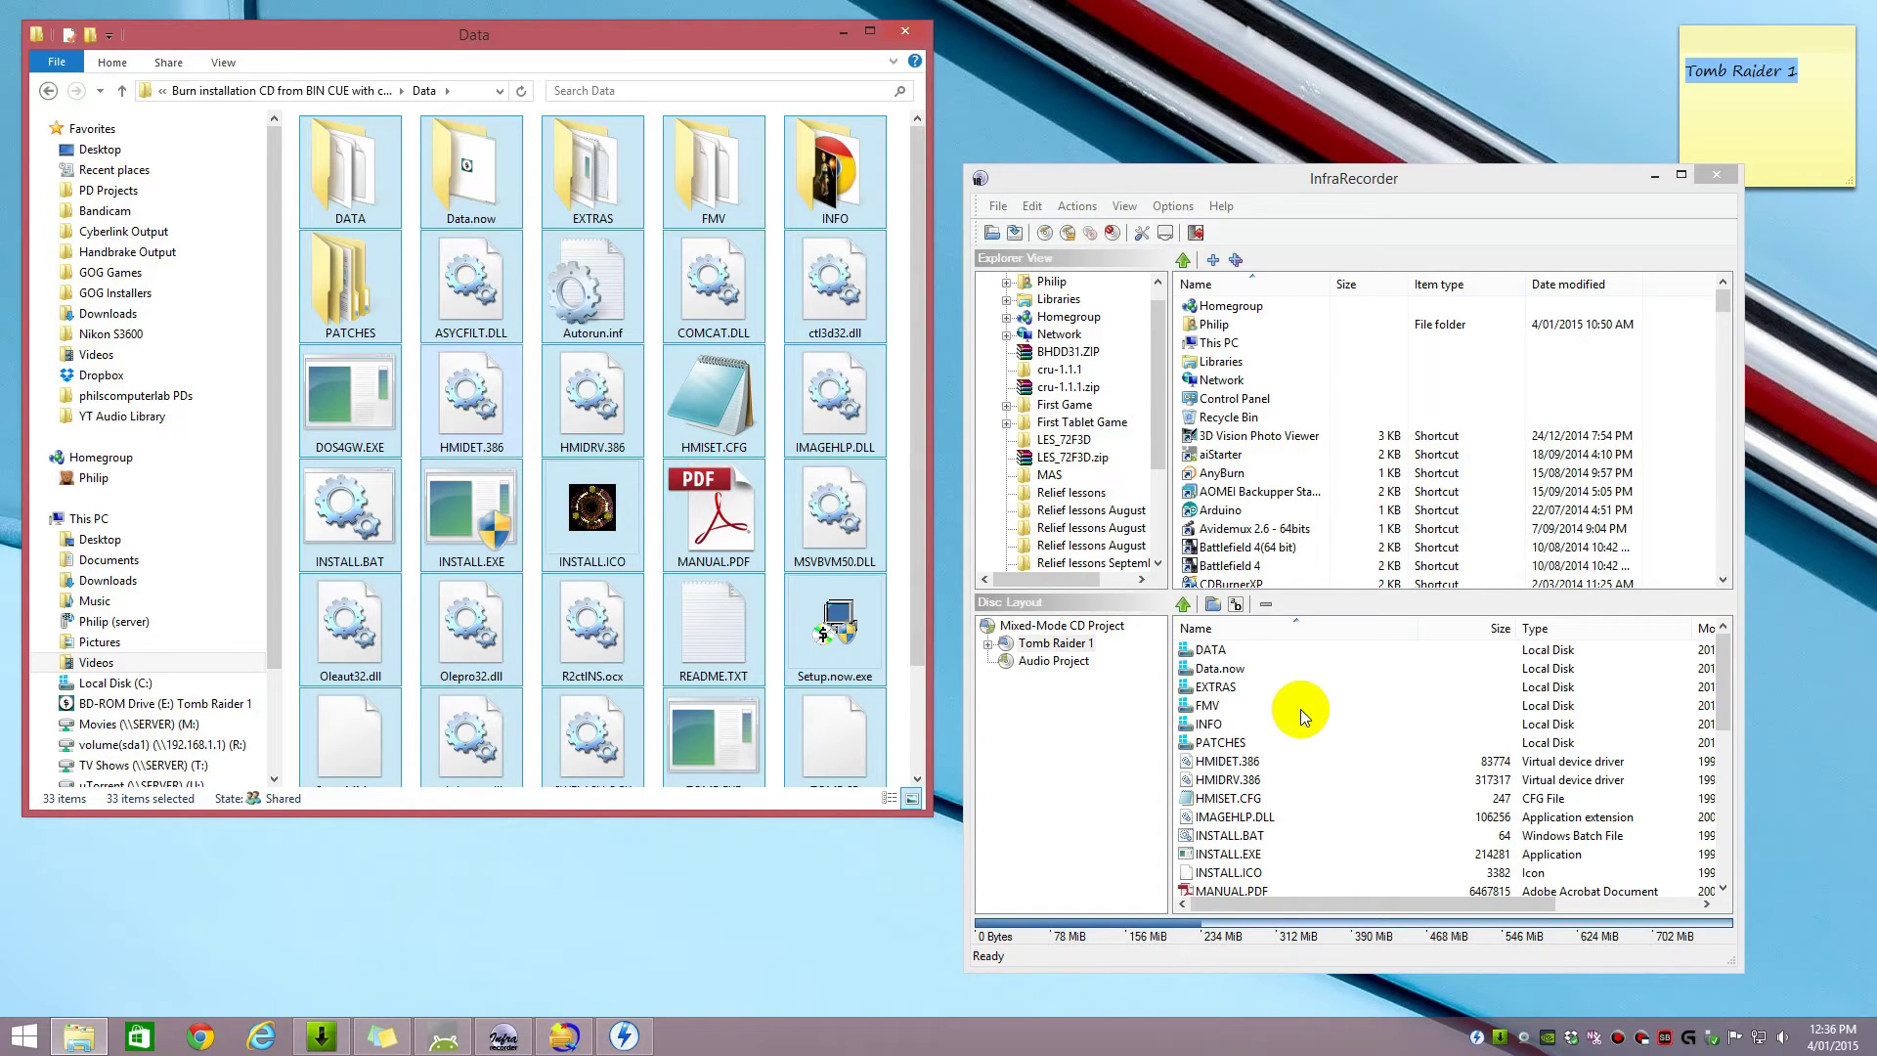
click(1054, 661)
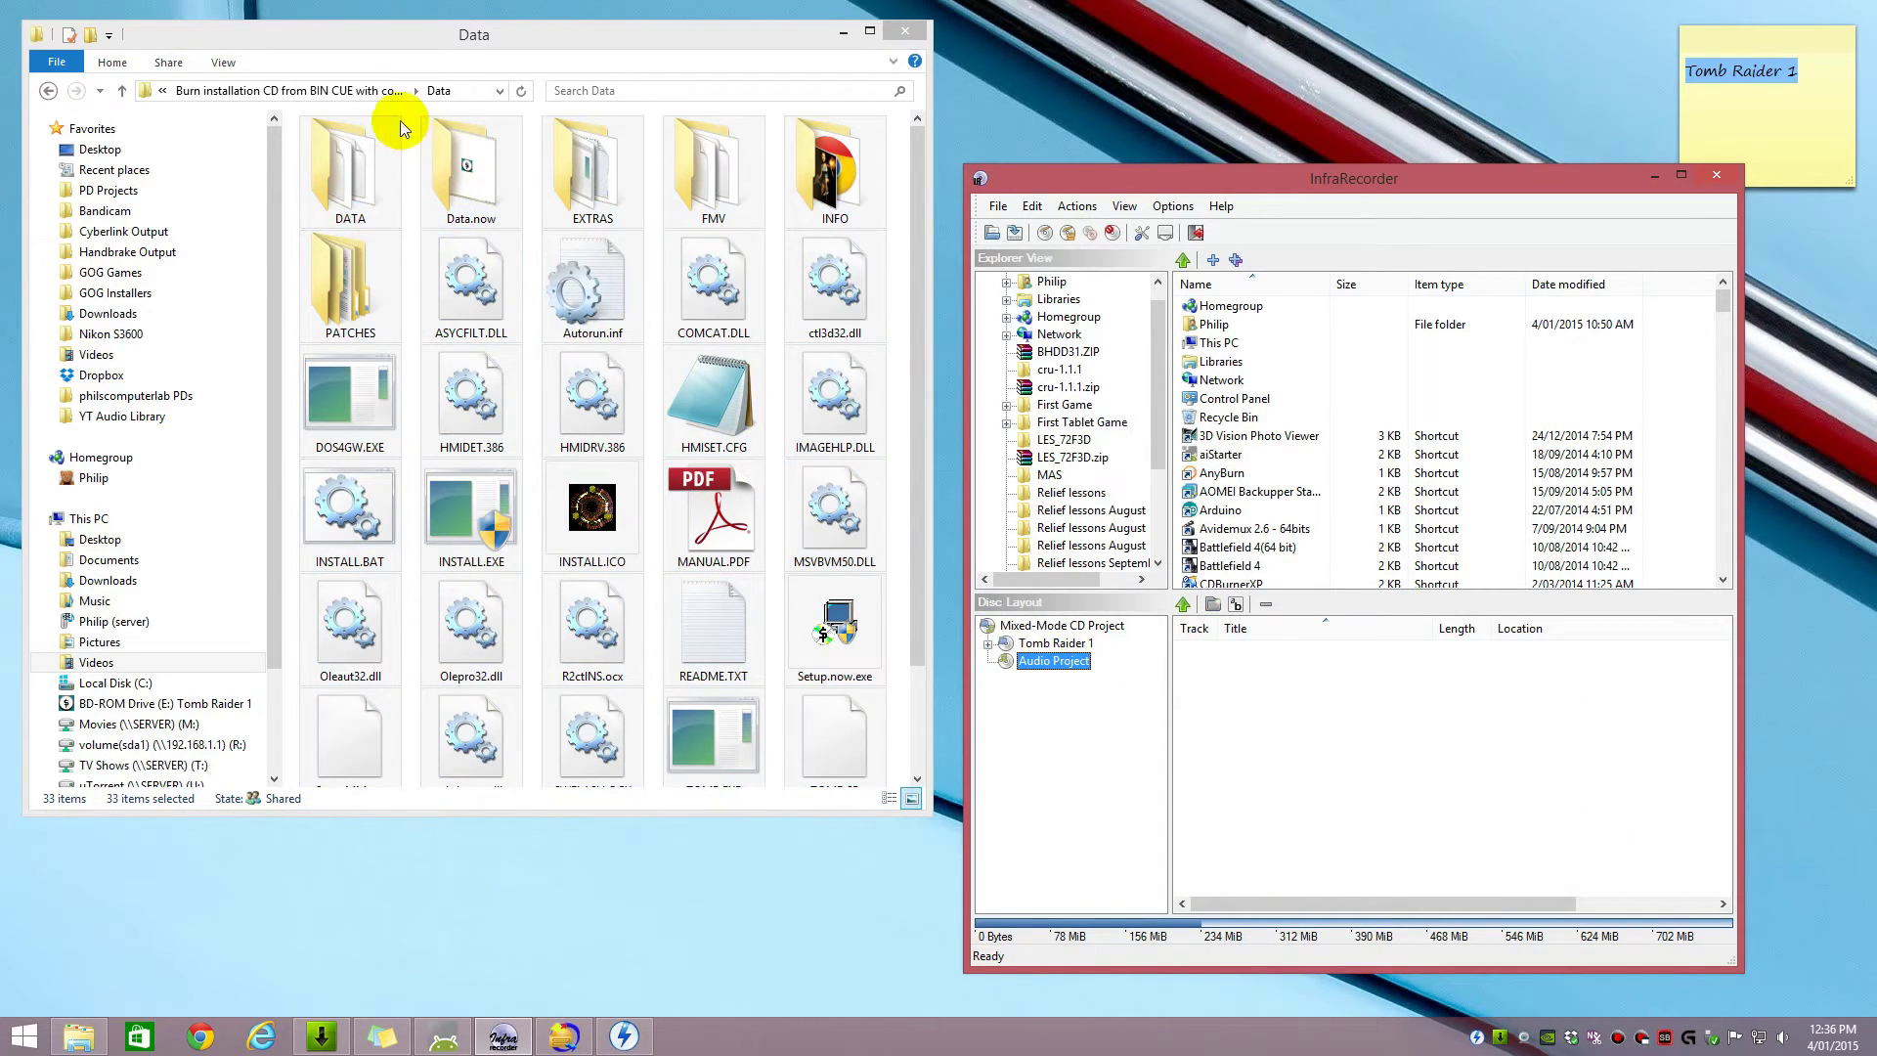
click(47, 91)
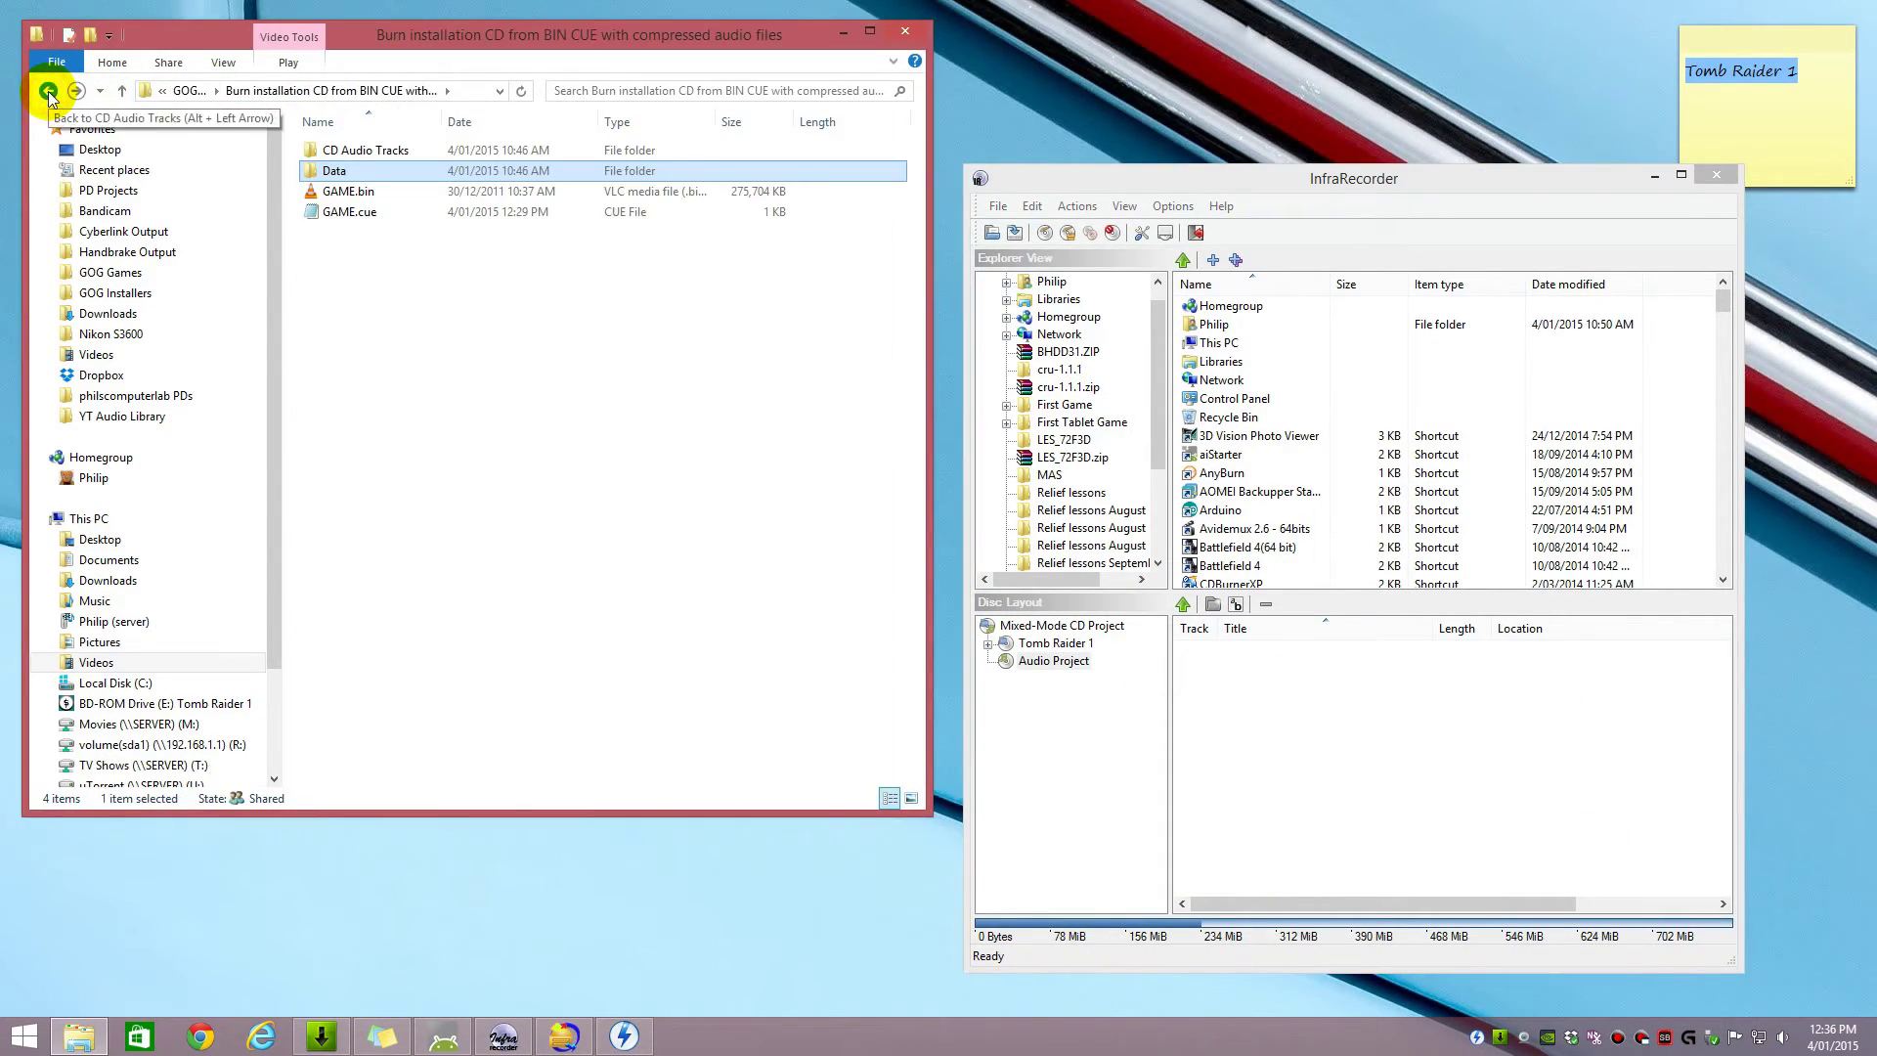
Step: Add 02.wav–10.wav from CD Audio Tracks as nine audio tracks and open Burn Compilation
double_click(338, 150)
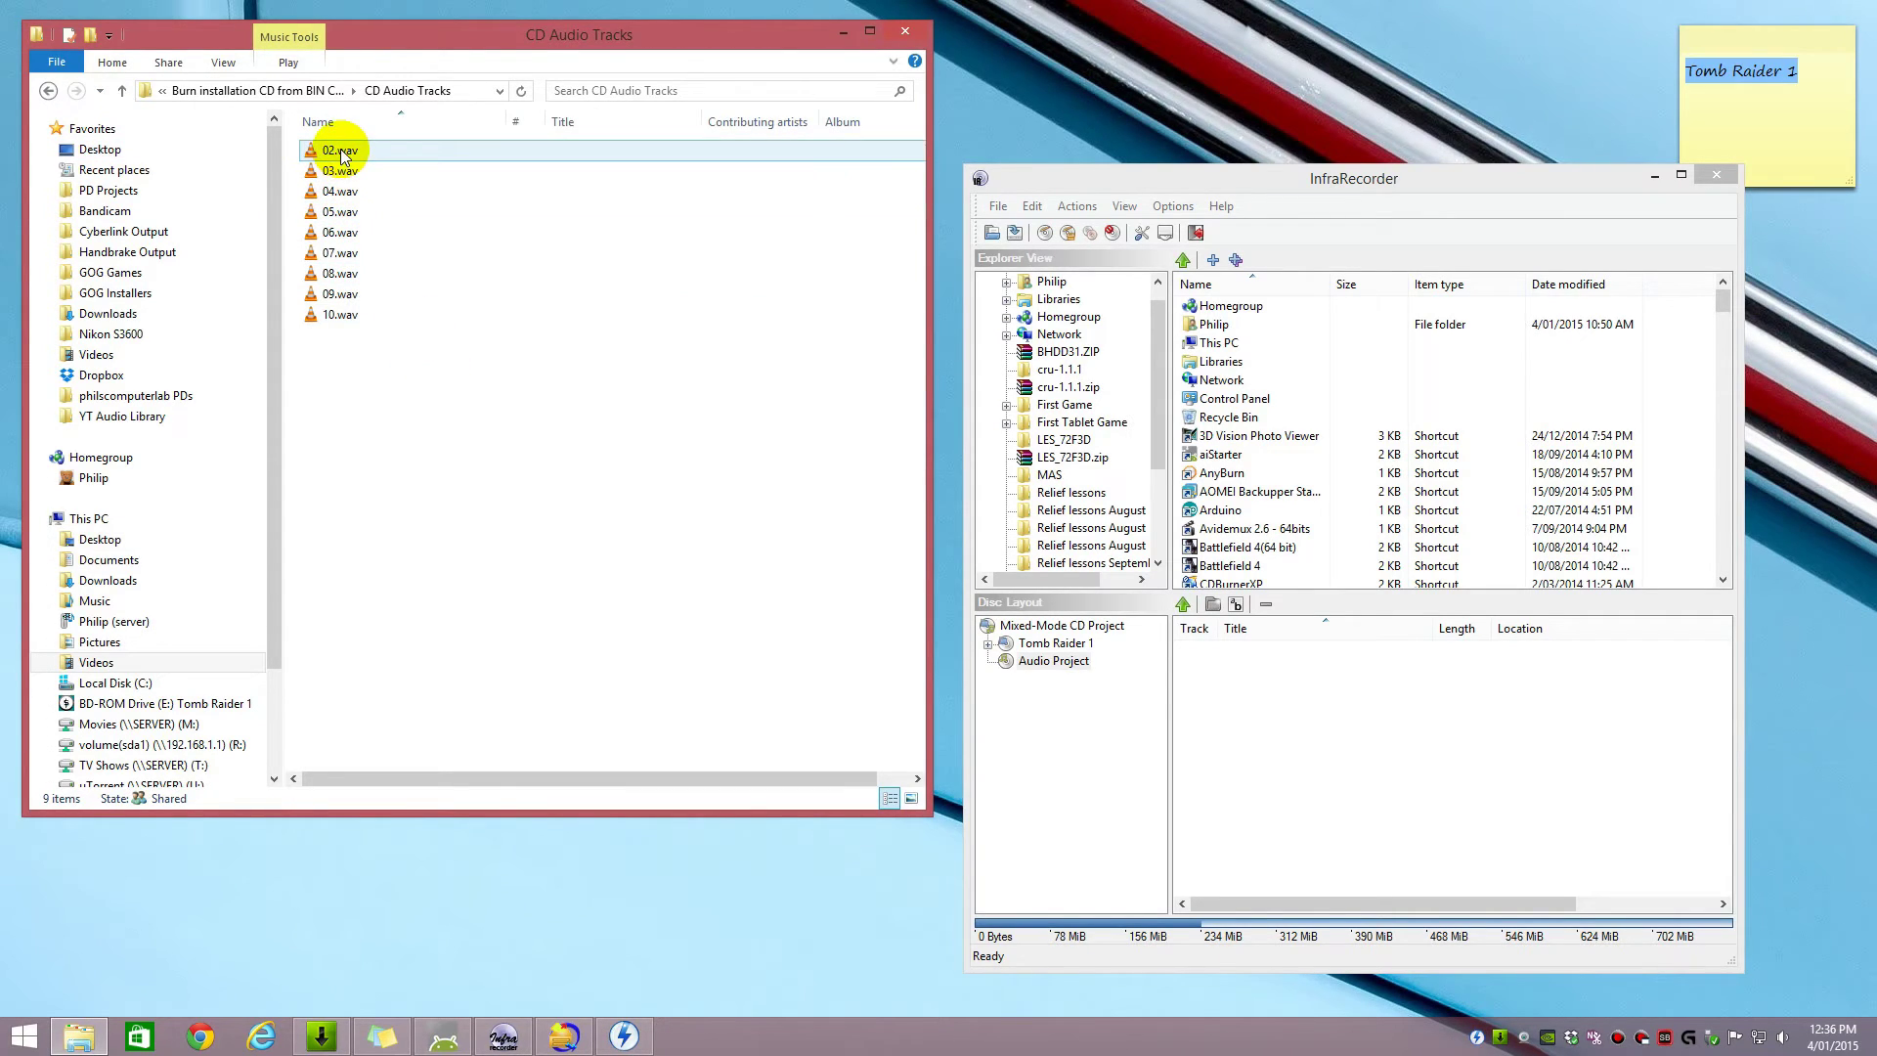
click(341, 151)
key(shift+Down)
key(shift+Down)
key(shift+Down)
key(shift+Down)
key(shift+Down)
key(shift+Down)
key(shift+Down)
key(shift+Down)
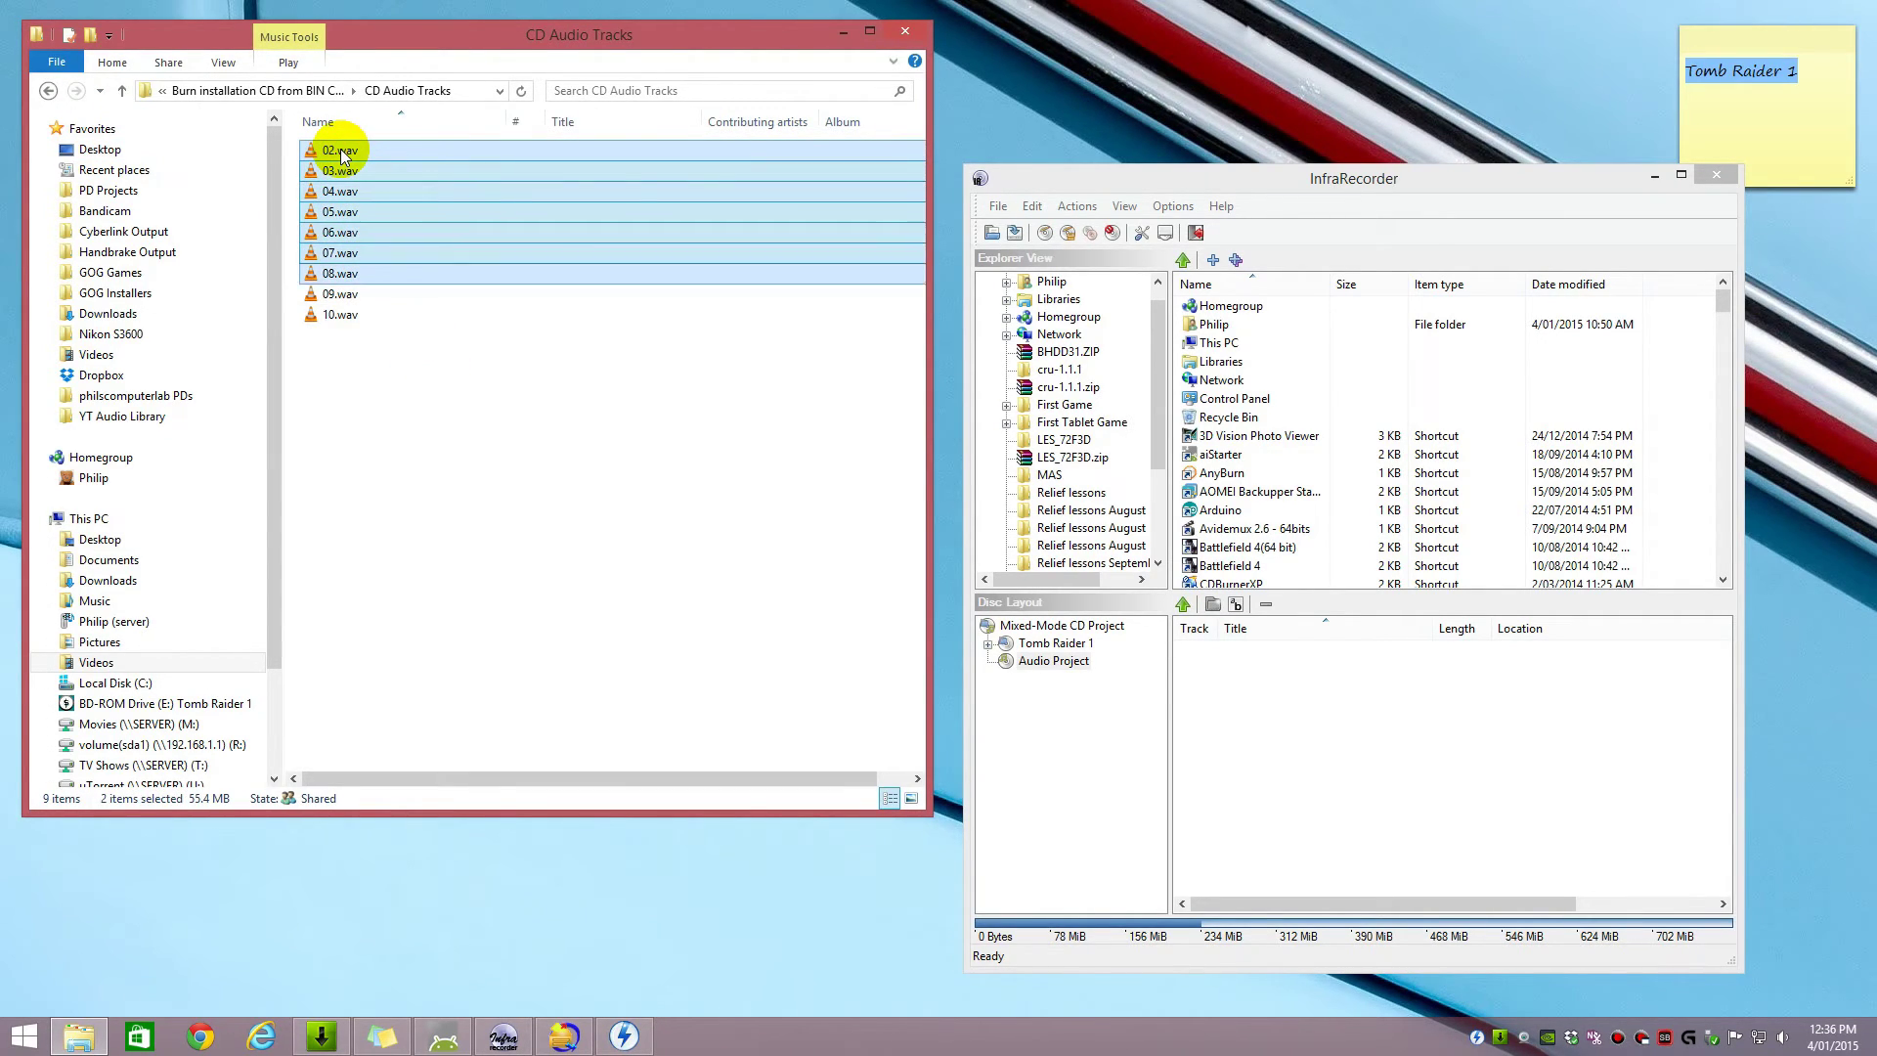
drag(342, 154, 1265, 713)
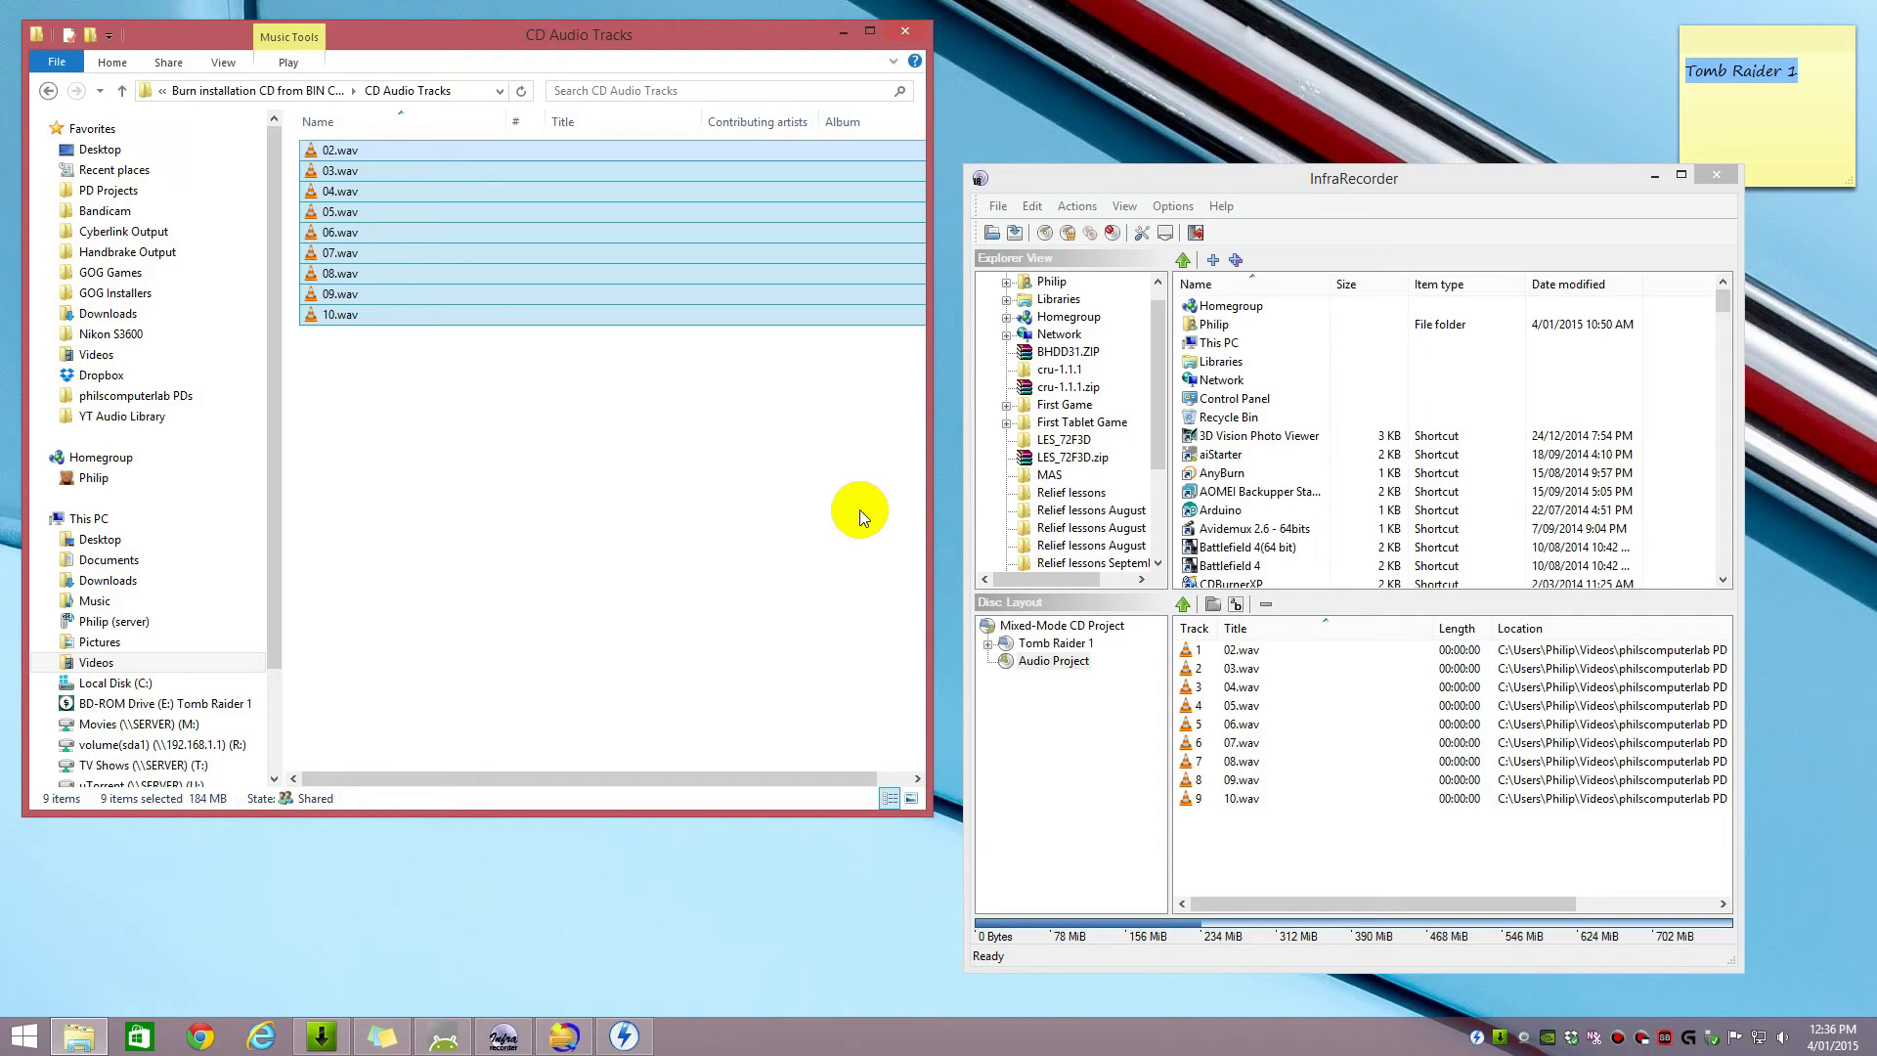
click(1045, 234)
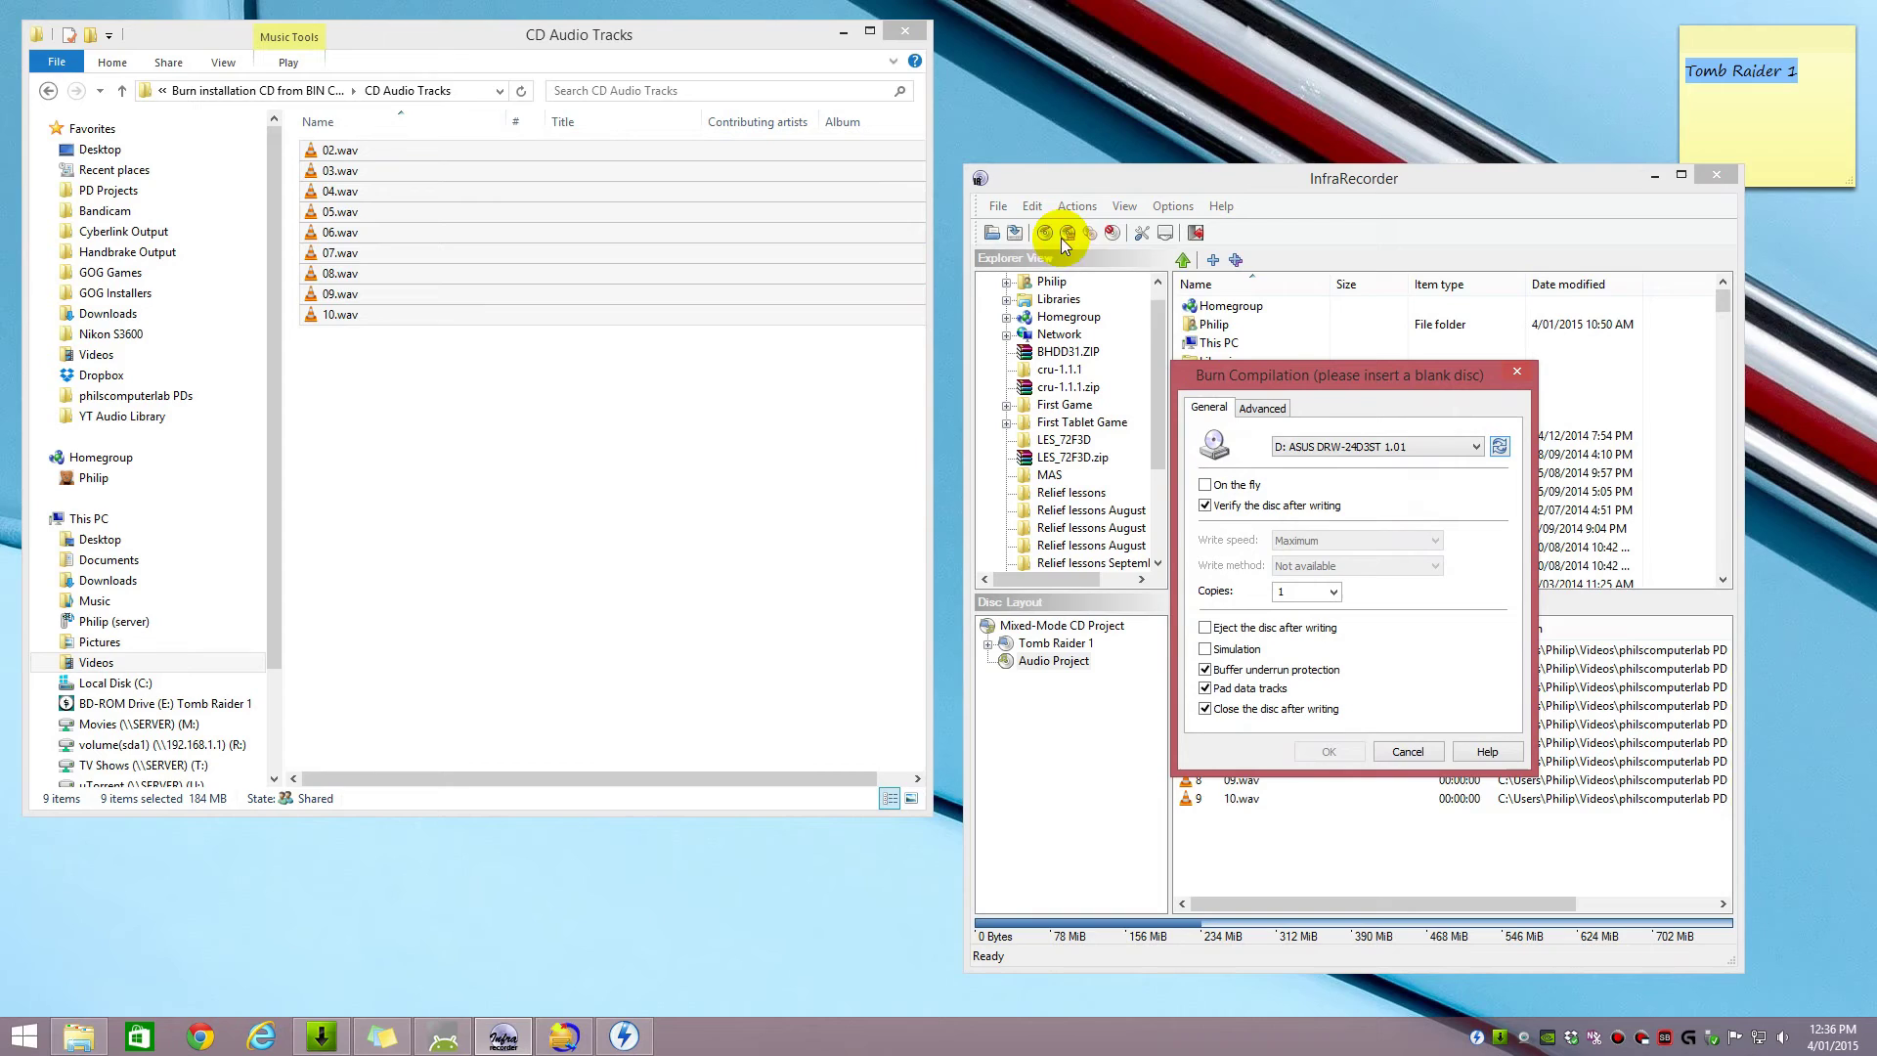